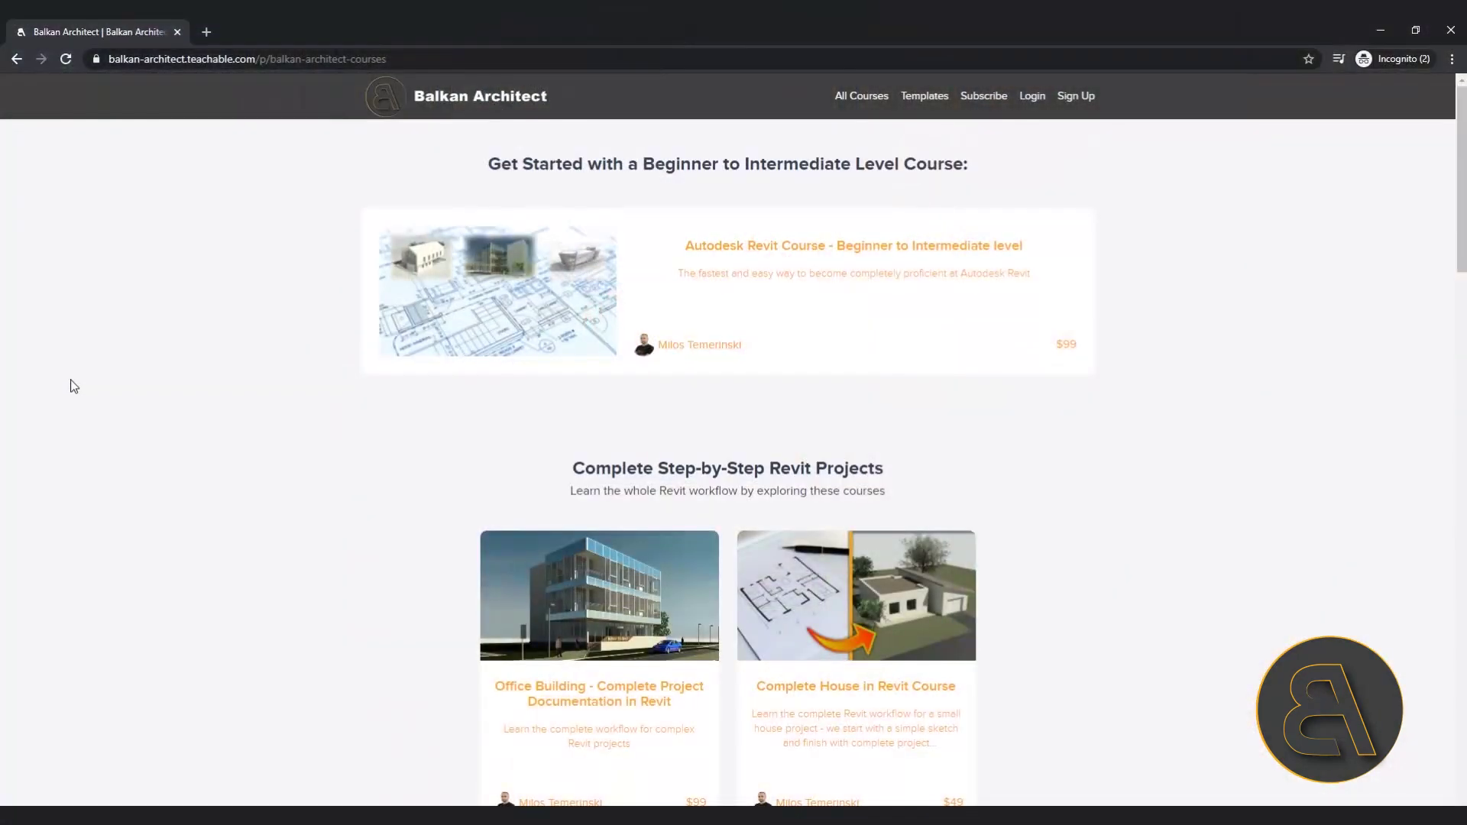
pyautogui.scroll(-9, 74, 385)
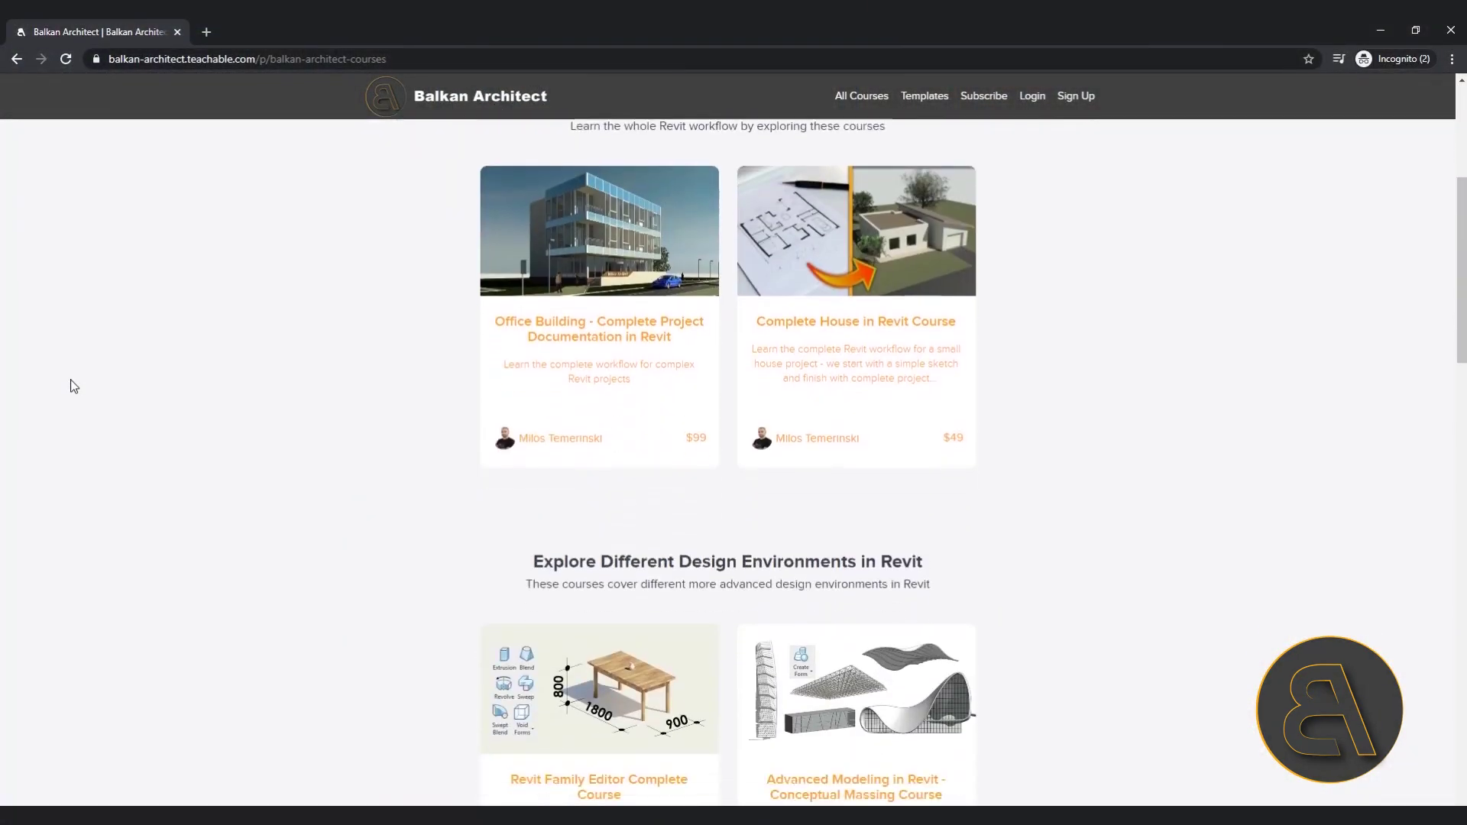
pyautogui.scroll(-7, 74, 386)
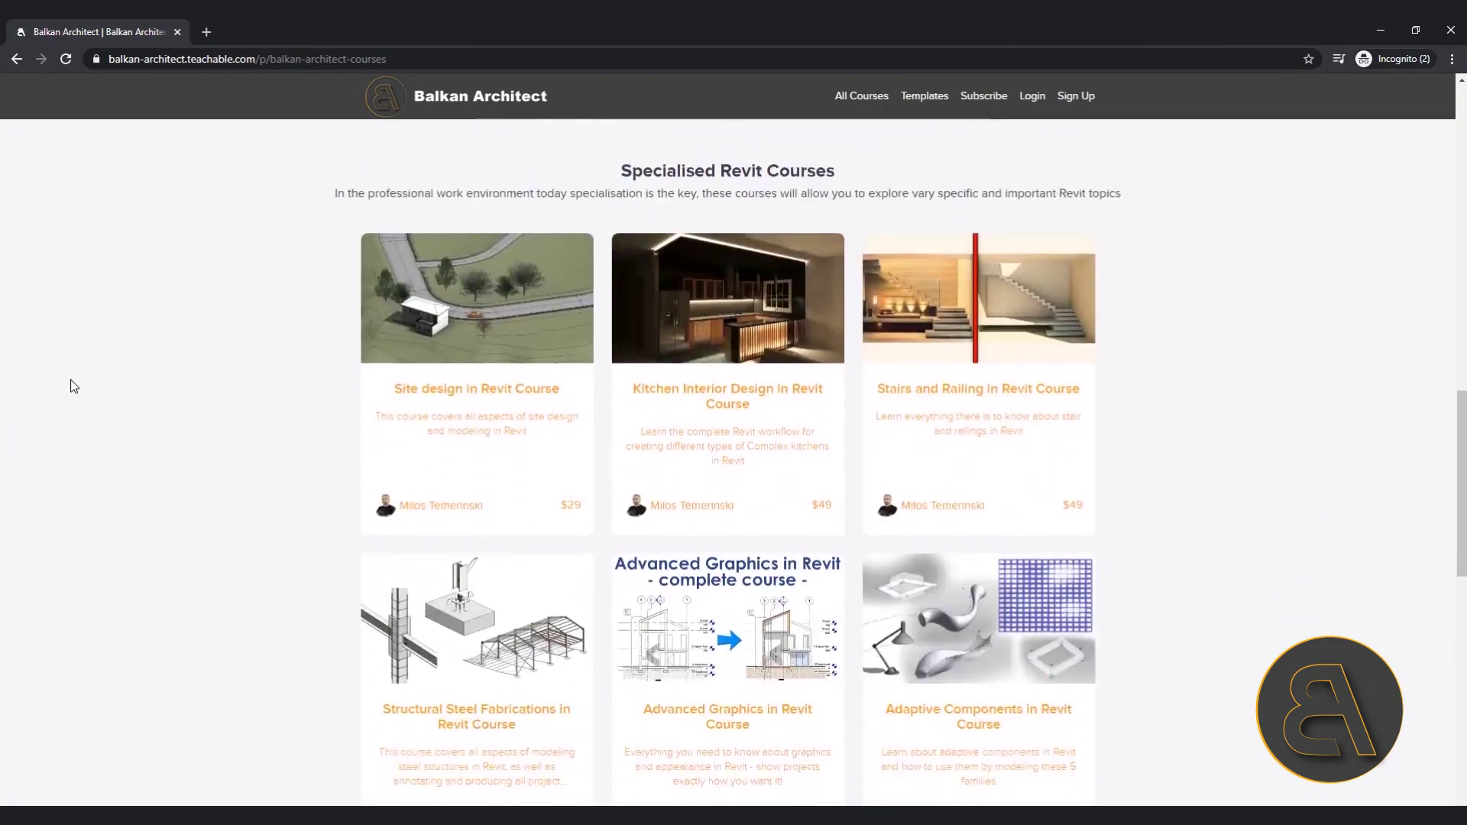
pyautogui.scroll(-6, 74, 384)
pyautogui.scroll(-4, 74, 384)
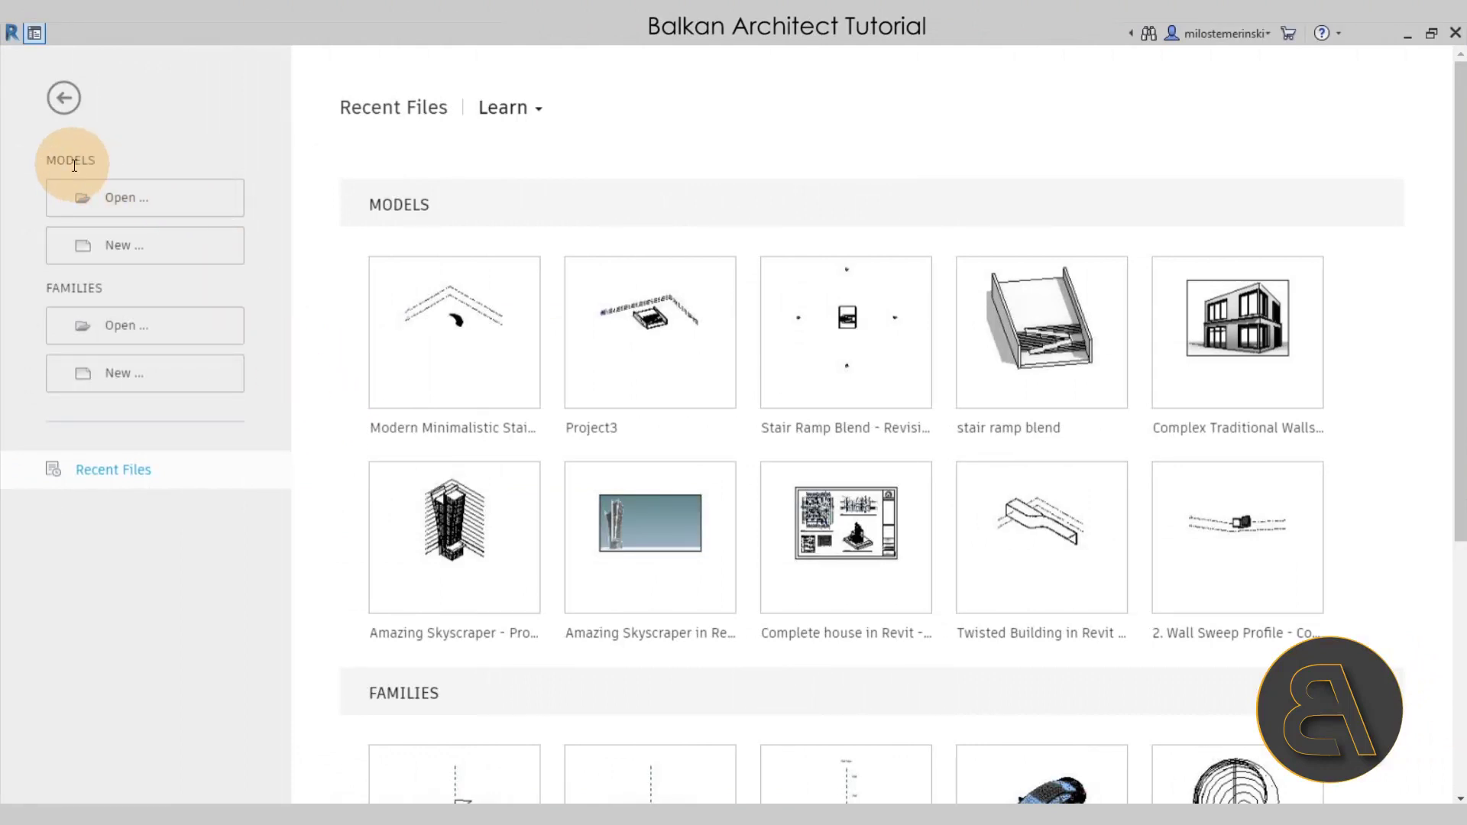
# Create a new project from the Architecture Design Template - Metric and open its South elevation
pyautogui.click(158, 248)
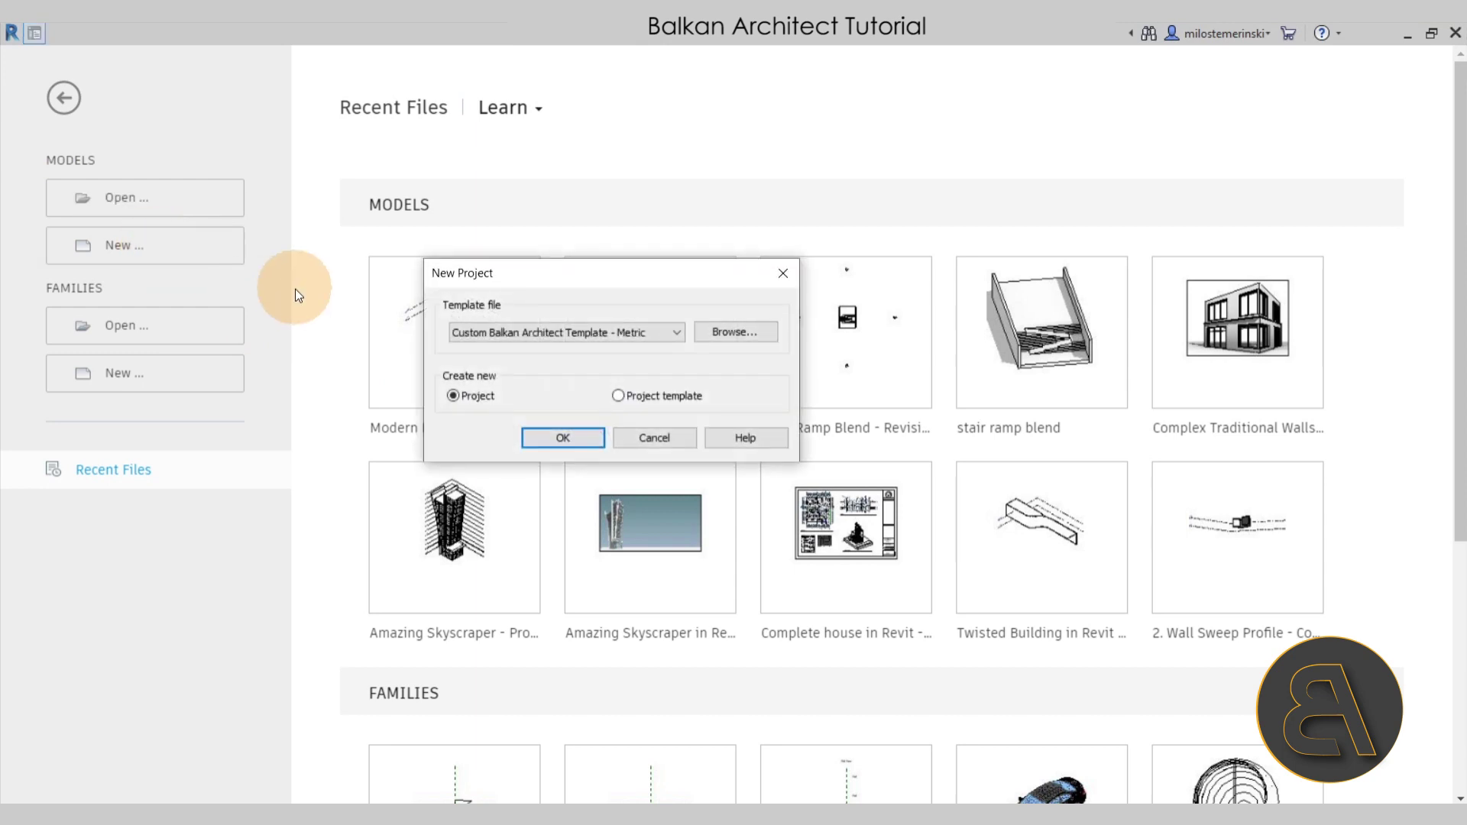
pyautogui.click(557, 339)
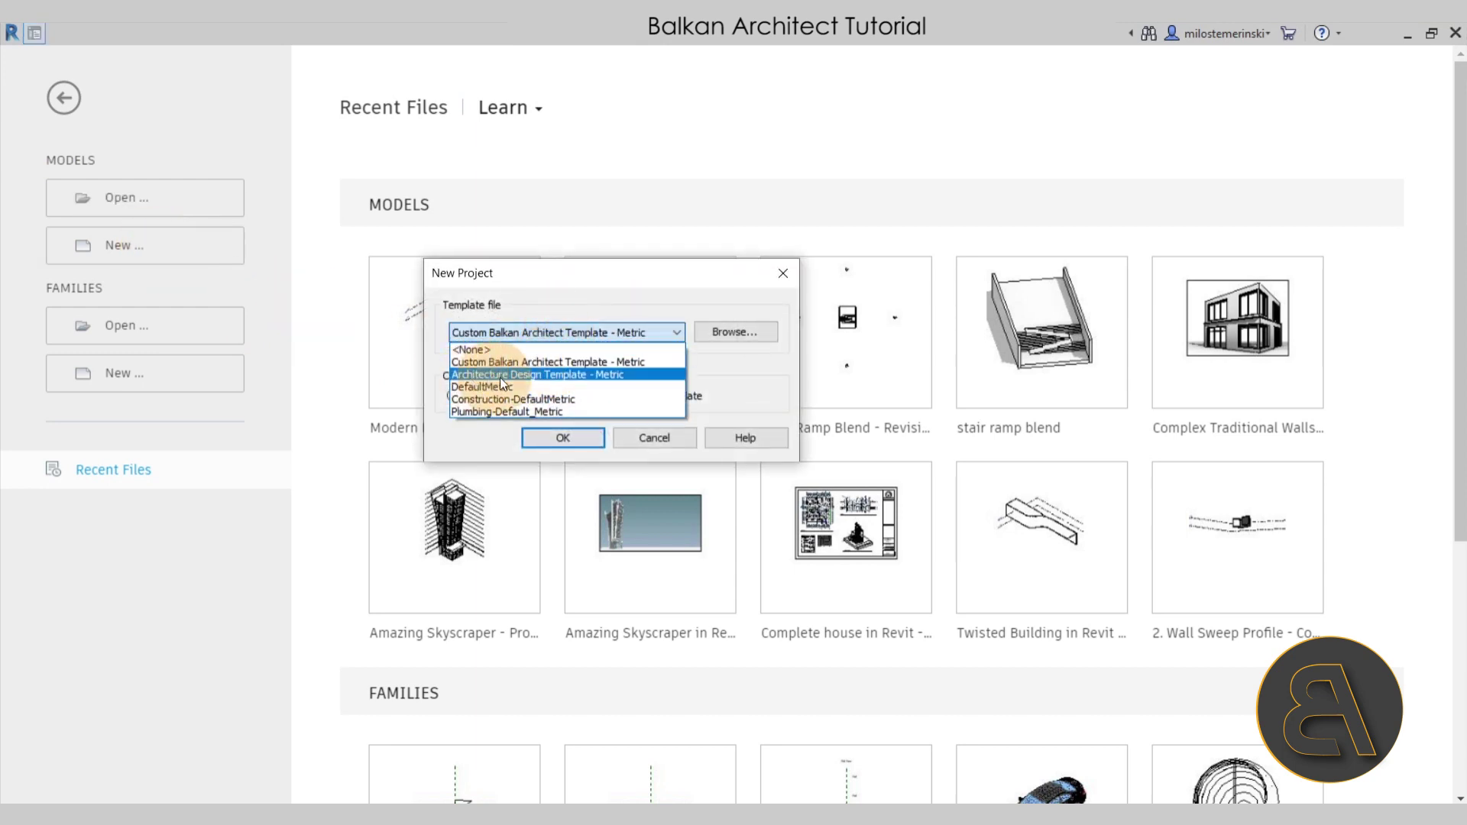
pyautogui.click(510, 378)
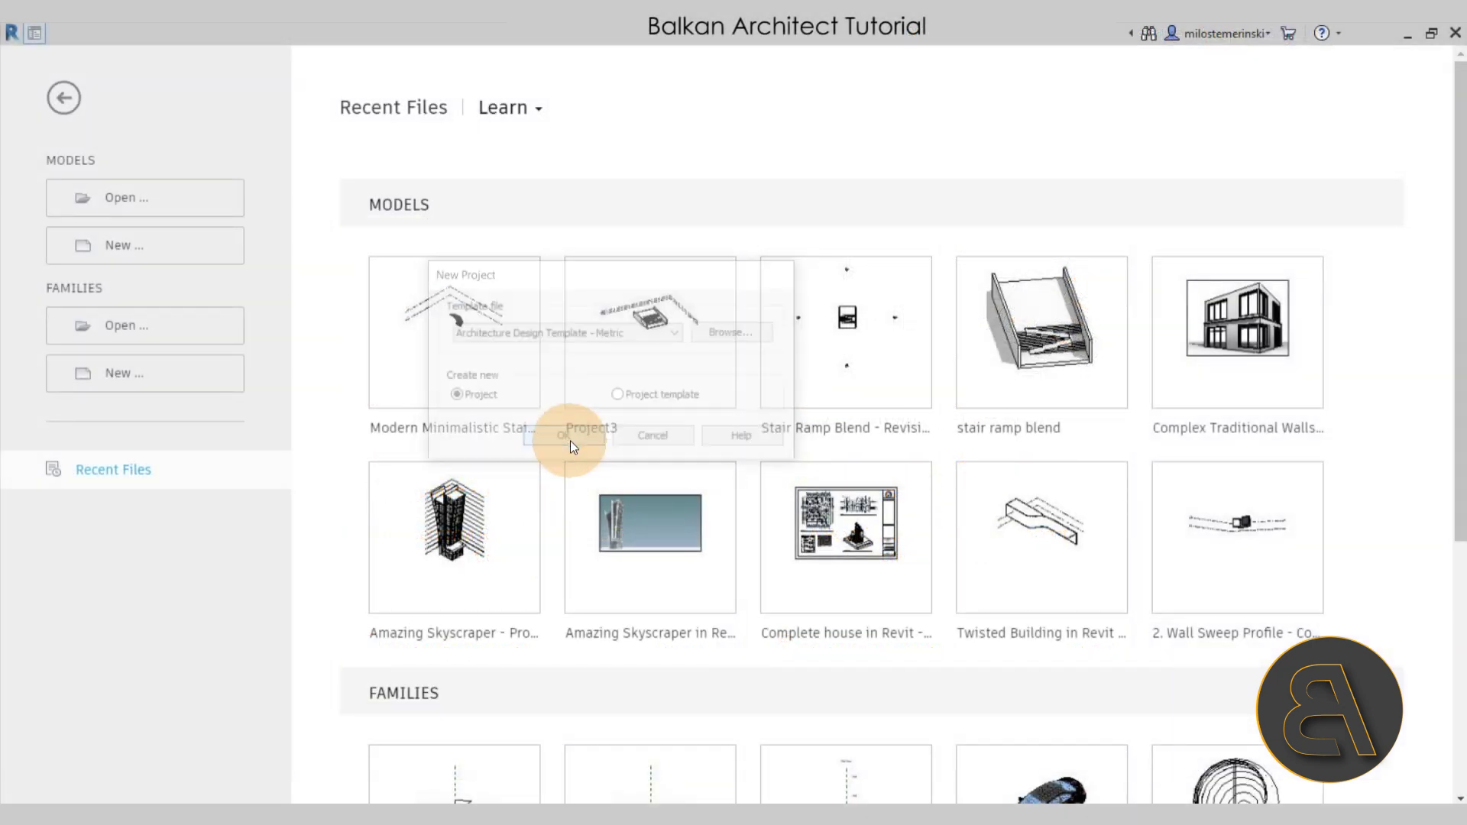
pyautogui.click(570, 434)
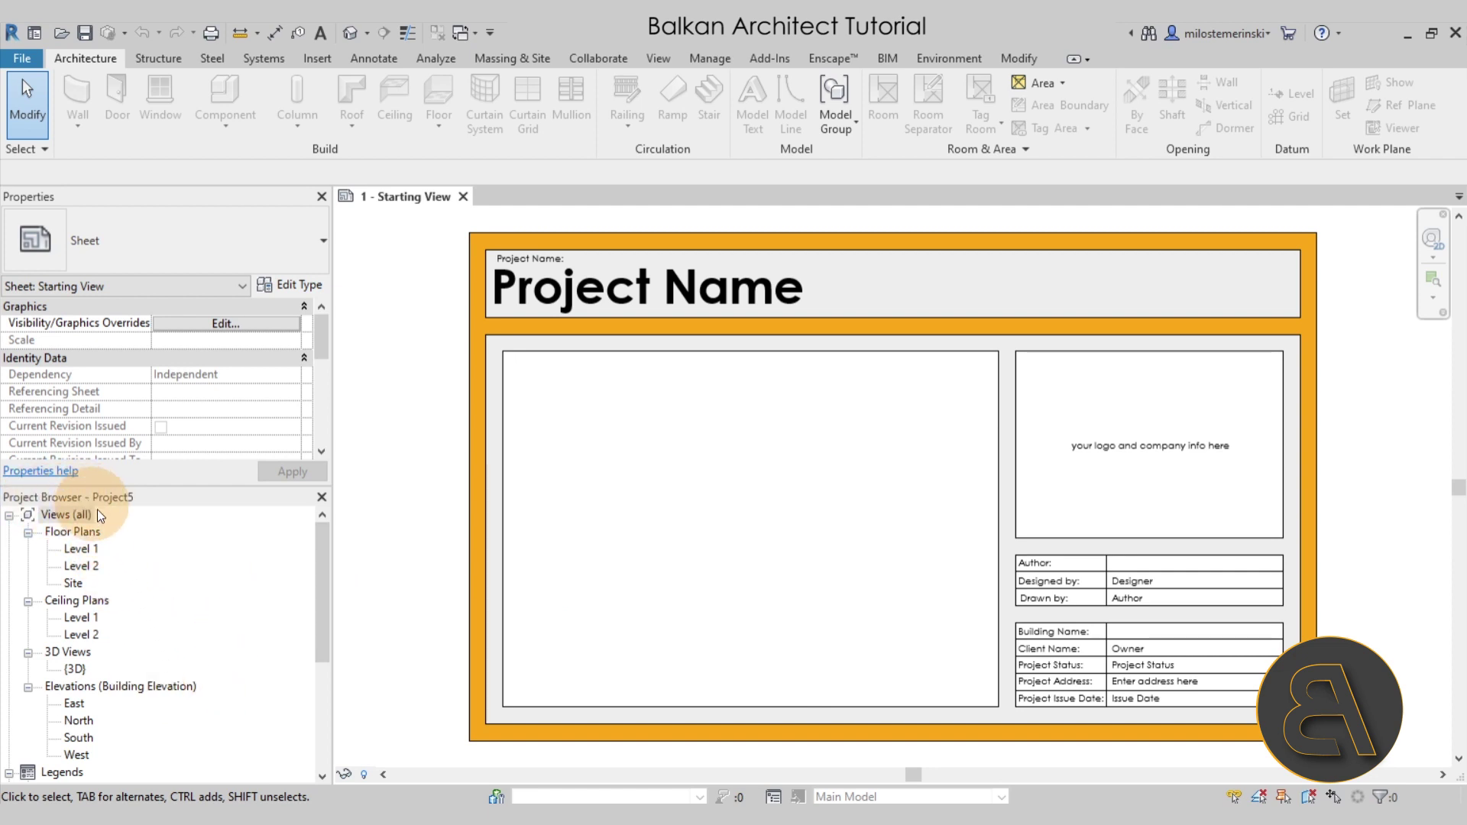
pyautogui.doubleClick(79, 738)
pyautogui.scroll(-2, 781, 469)
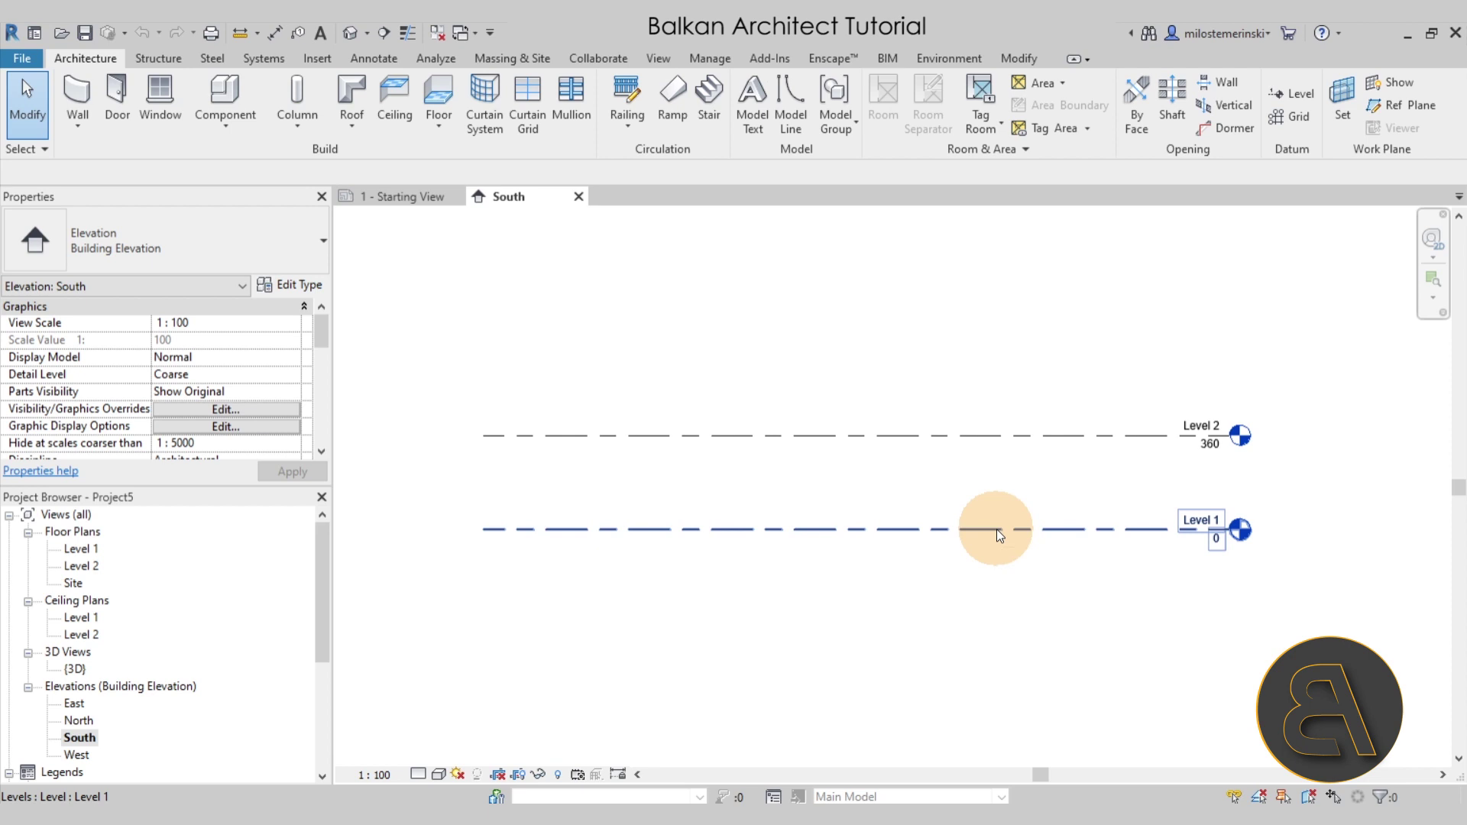
# Check the reference photo 17Modern-Architecture-.jpg of the round tower and move it off the drawing area
pyautogui.moveTo(348, 253); pyautogui.dragTo(739, 204)
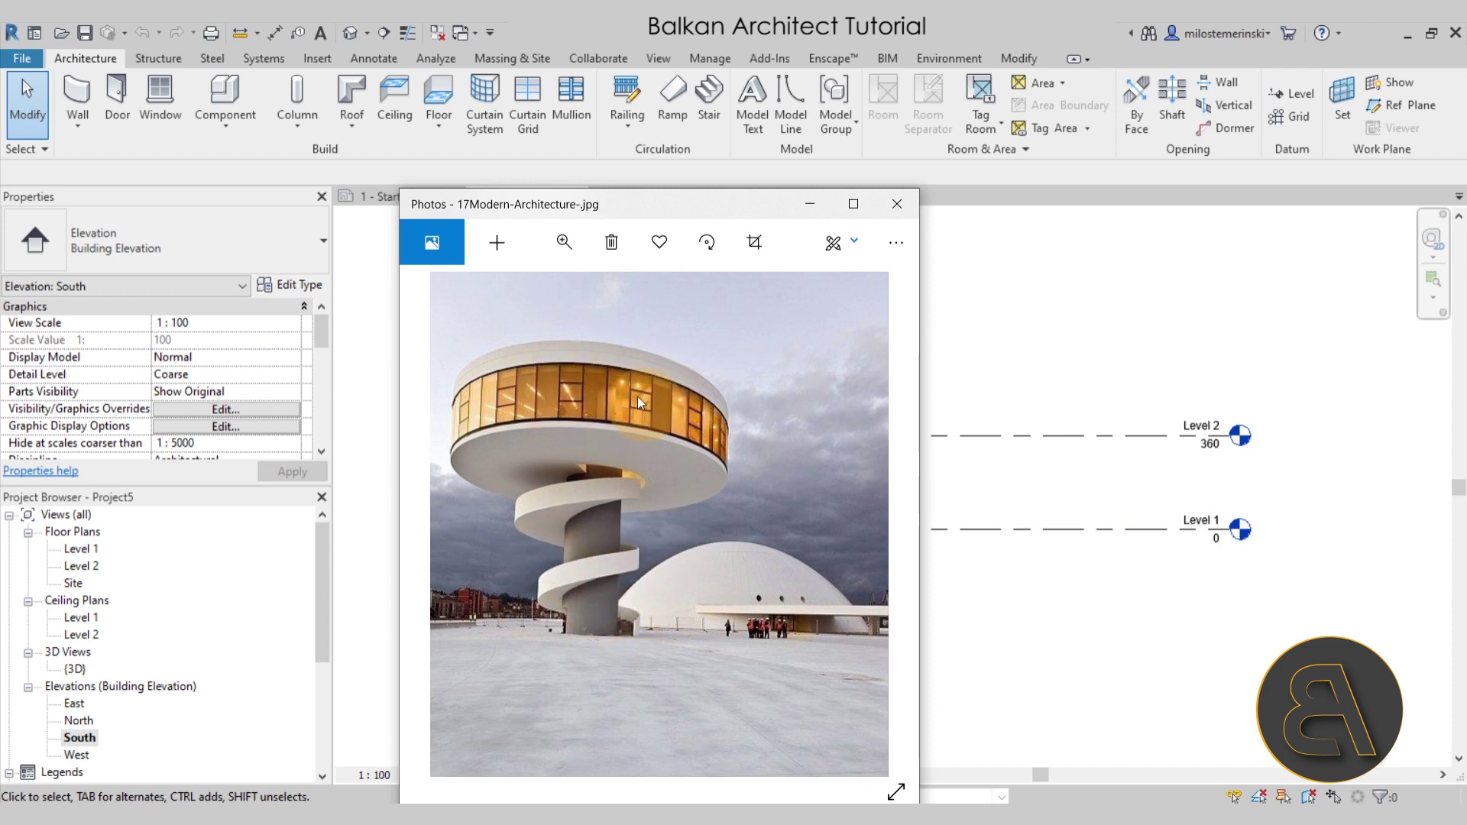
pyautogui.moveTo(764, 204); pyautogui.dragTo(540, 207)
pyautogui.click(561, 204)
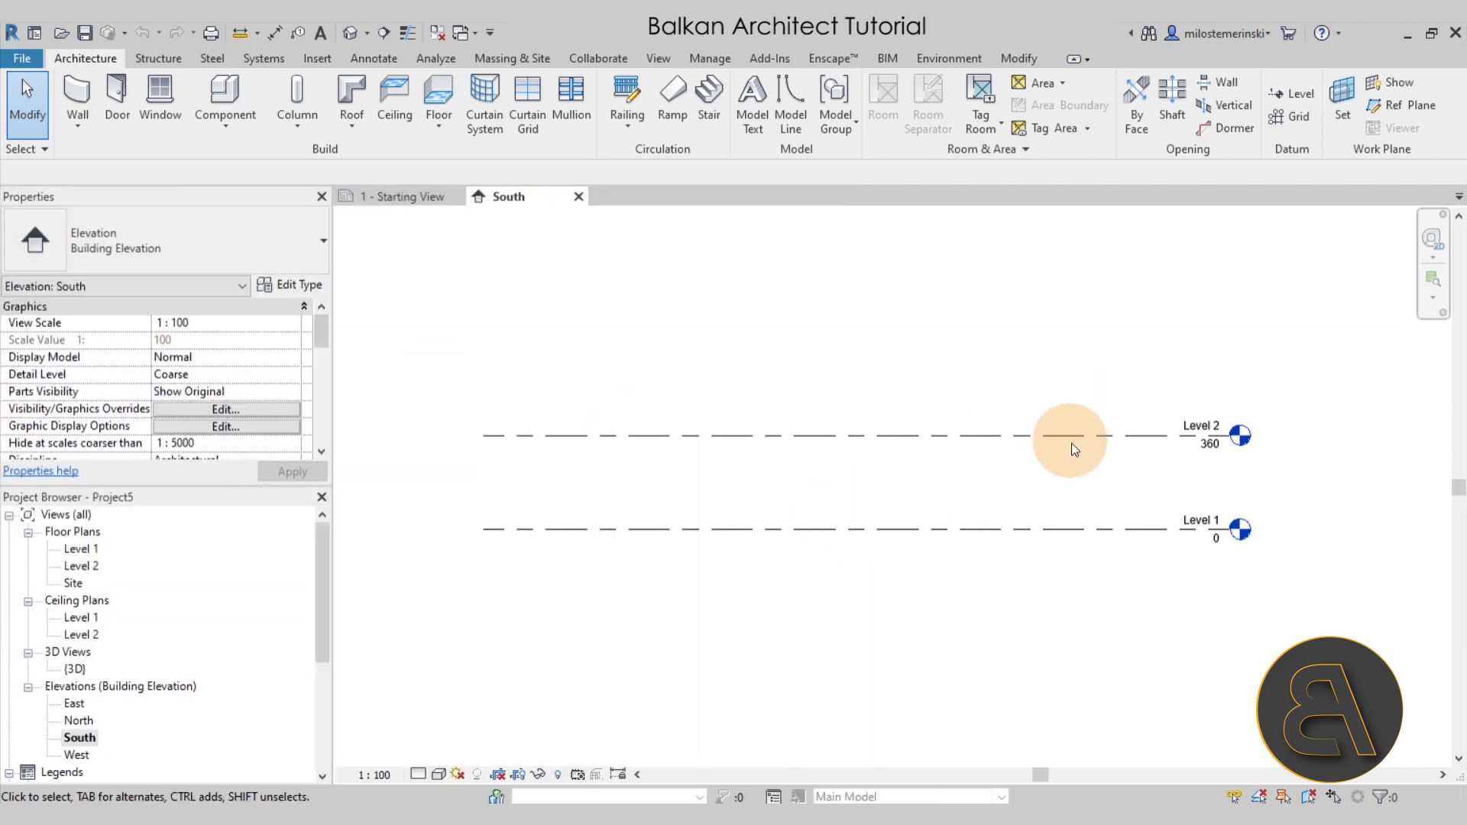
# Set the elevation of Level 2 to 600
pyautogui.click(1185, 436)
pyautogui.click(1210, 446)
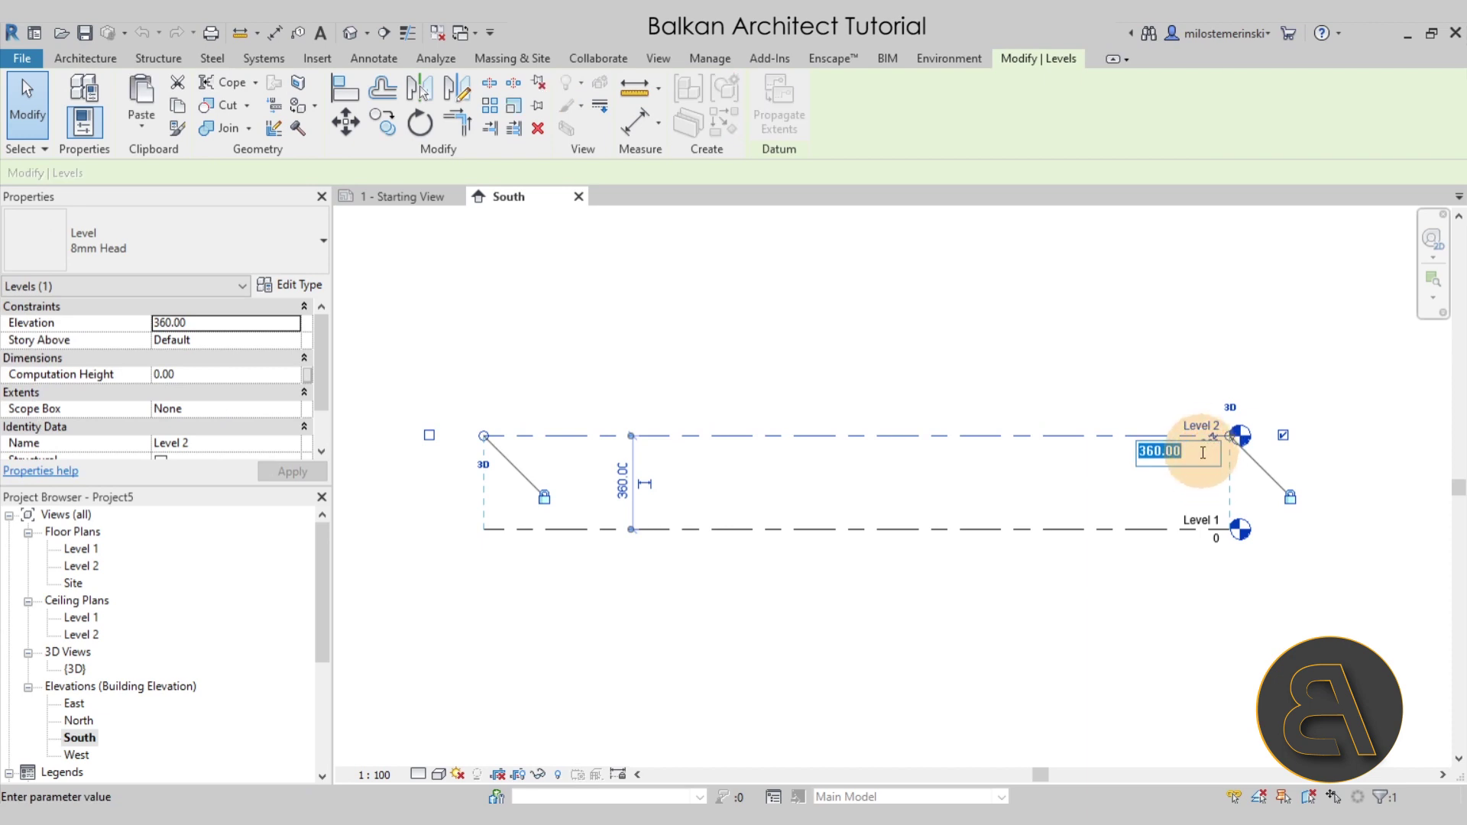
pyautogui.write('600')
pyautogui.press('Return')
pyautogui.click(833, 434)
# Add two levels with plan views above Level 2 by picking the level lines at an offset of 600
pyautogui.scroll(-1, 832, 434)
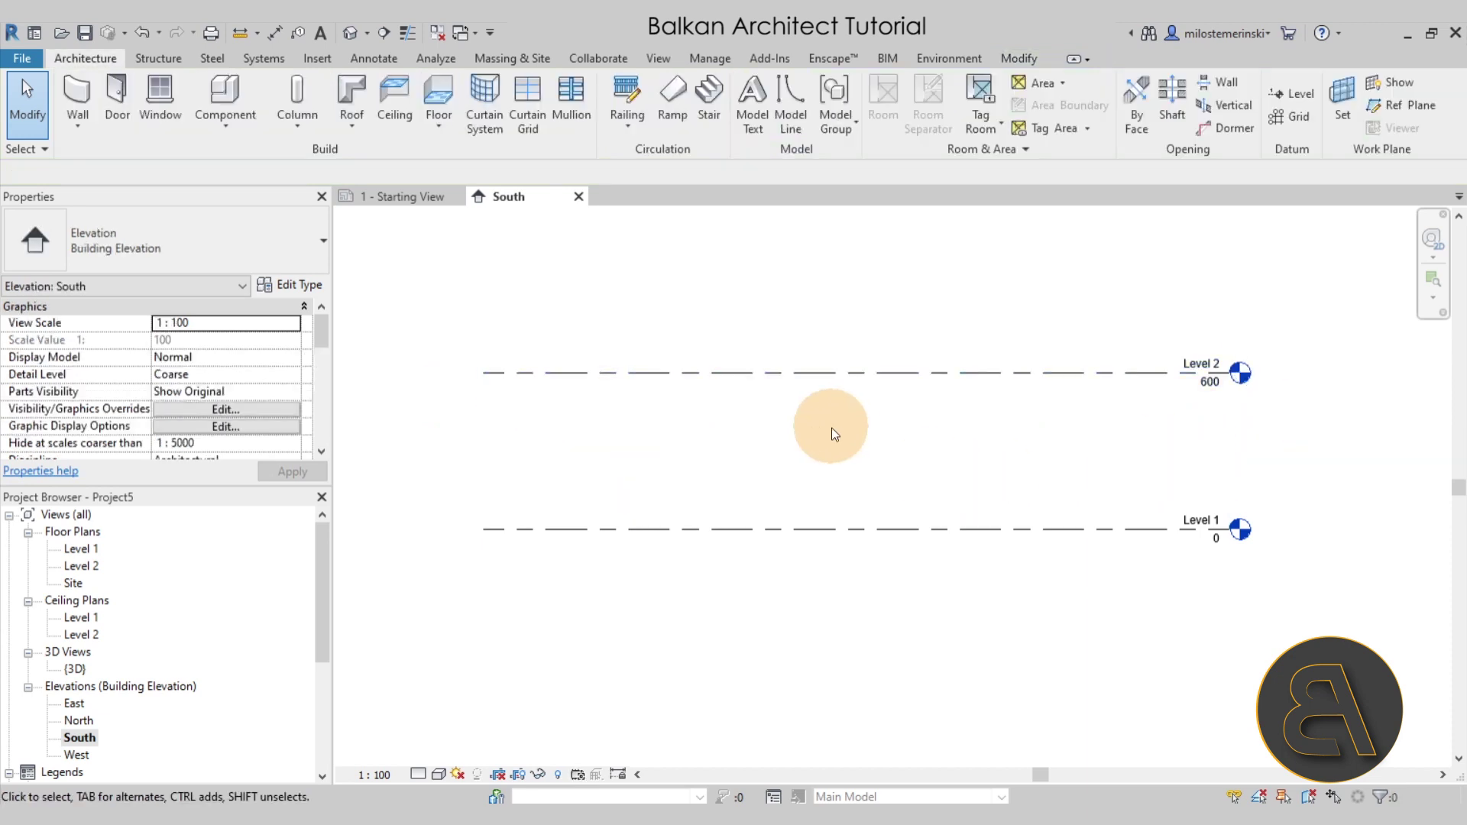
pyautogui.moveTo(832, 434); pyautogui.dragTo(815, 563, button='middle')
pyautogui.scroll(-1, 802, 419)
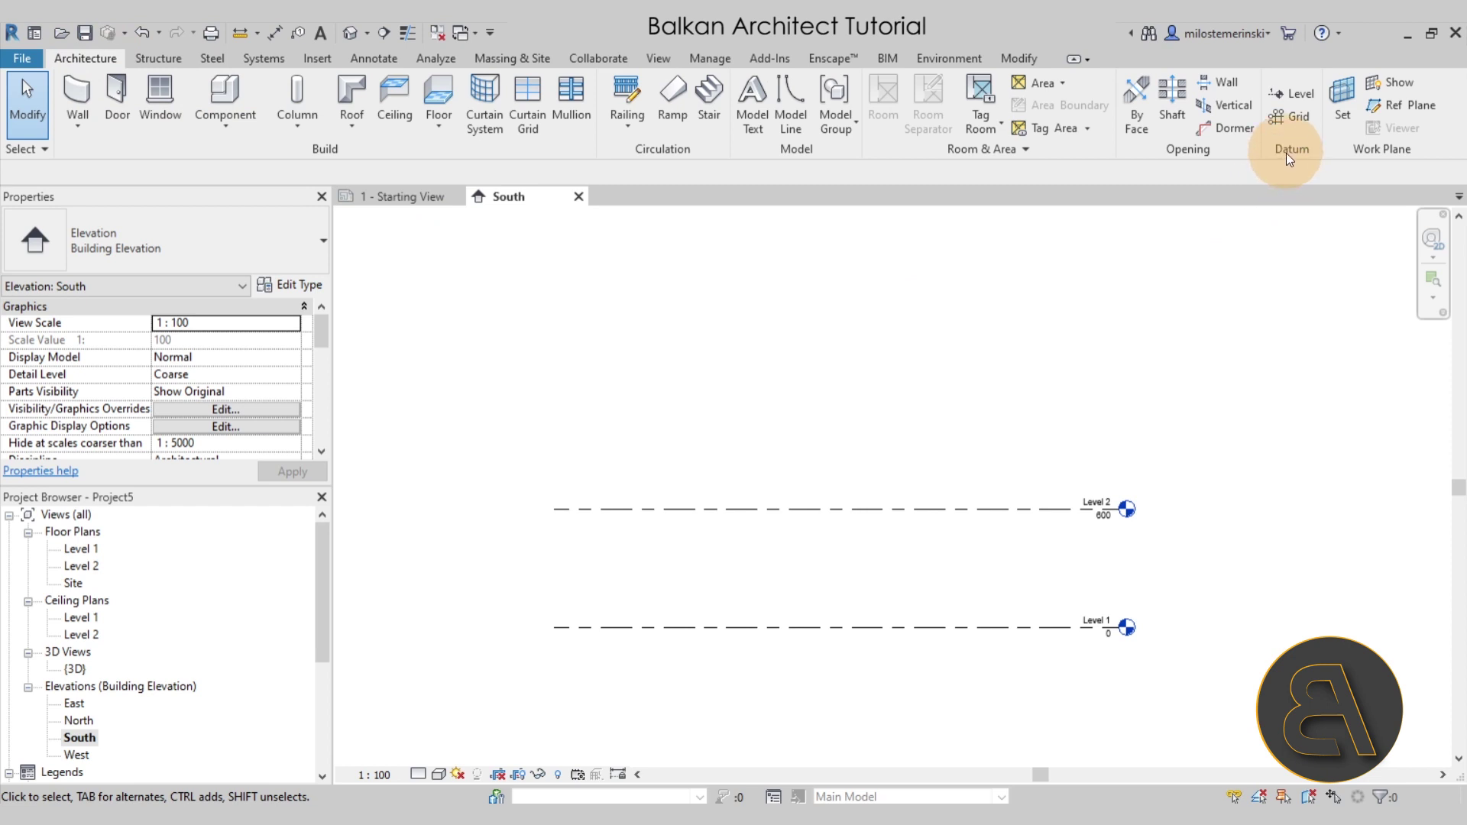
pyautogui.click(1291, 93)
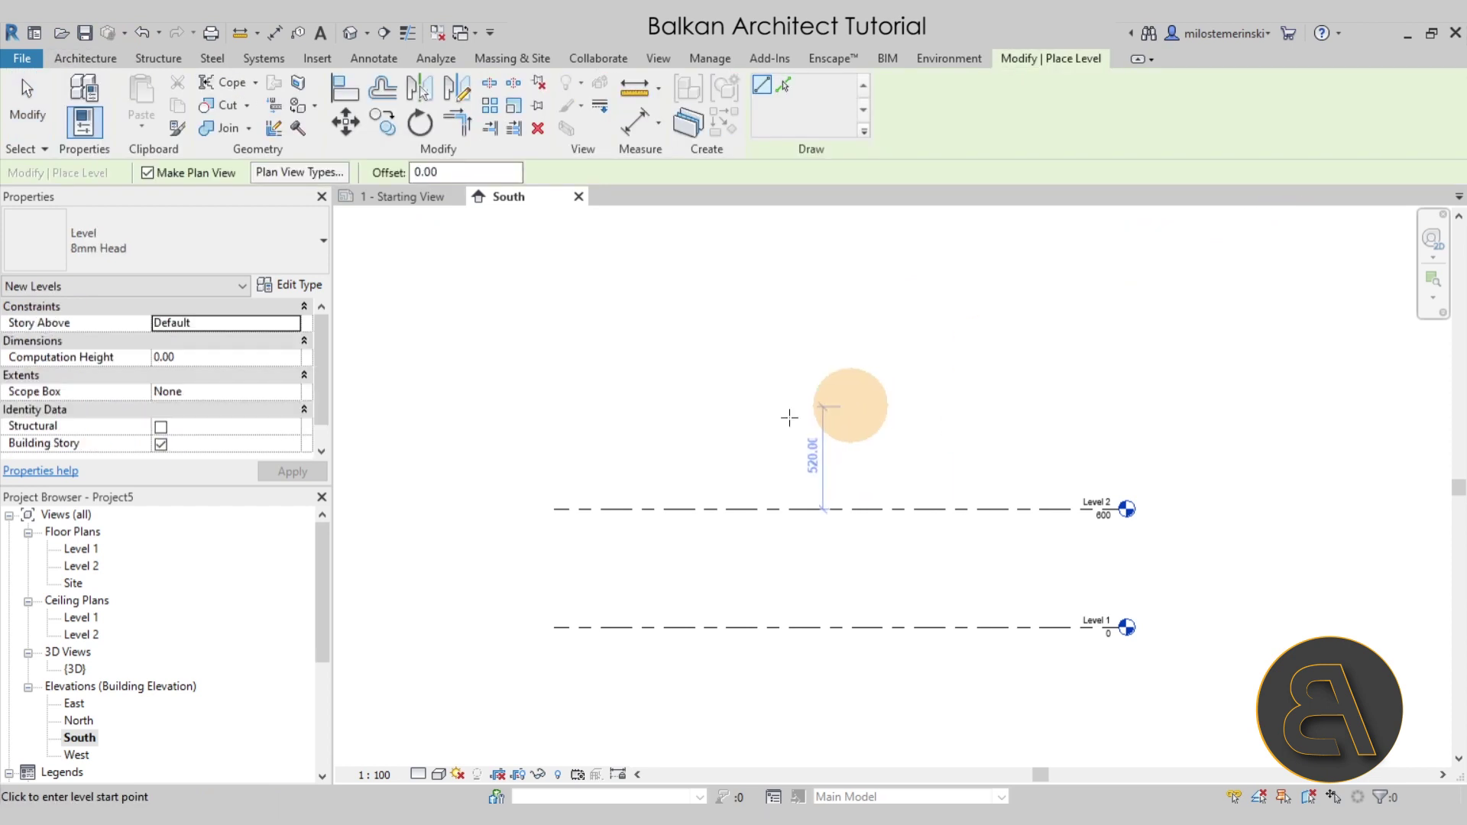
pyautogui.click(784, 87)
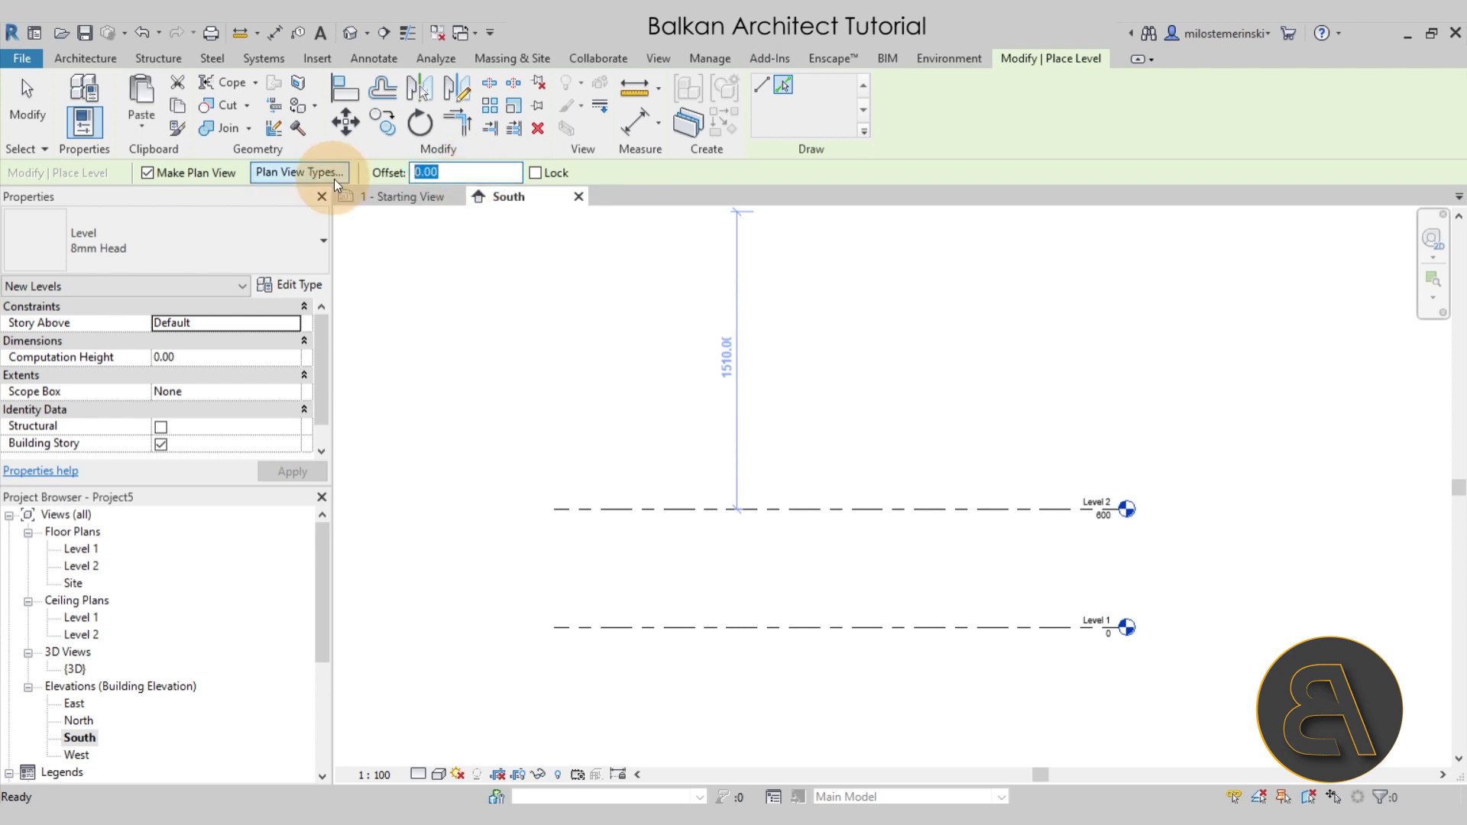
pyautogui.write('600')
pyautogui.click(961, 508)
pyautogui.click(947, 391)
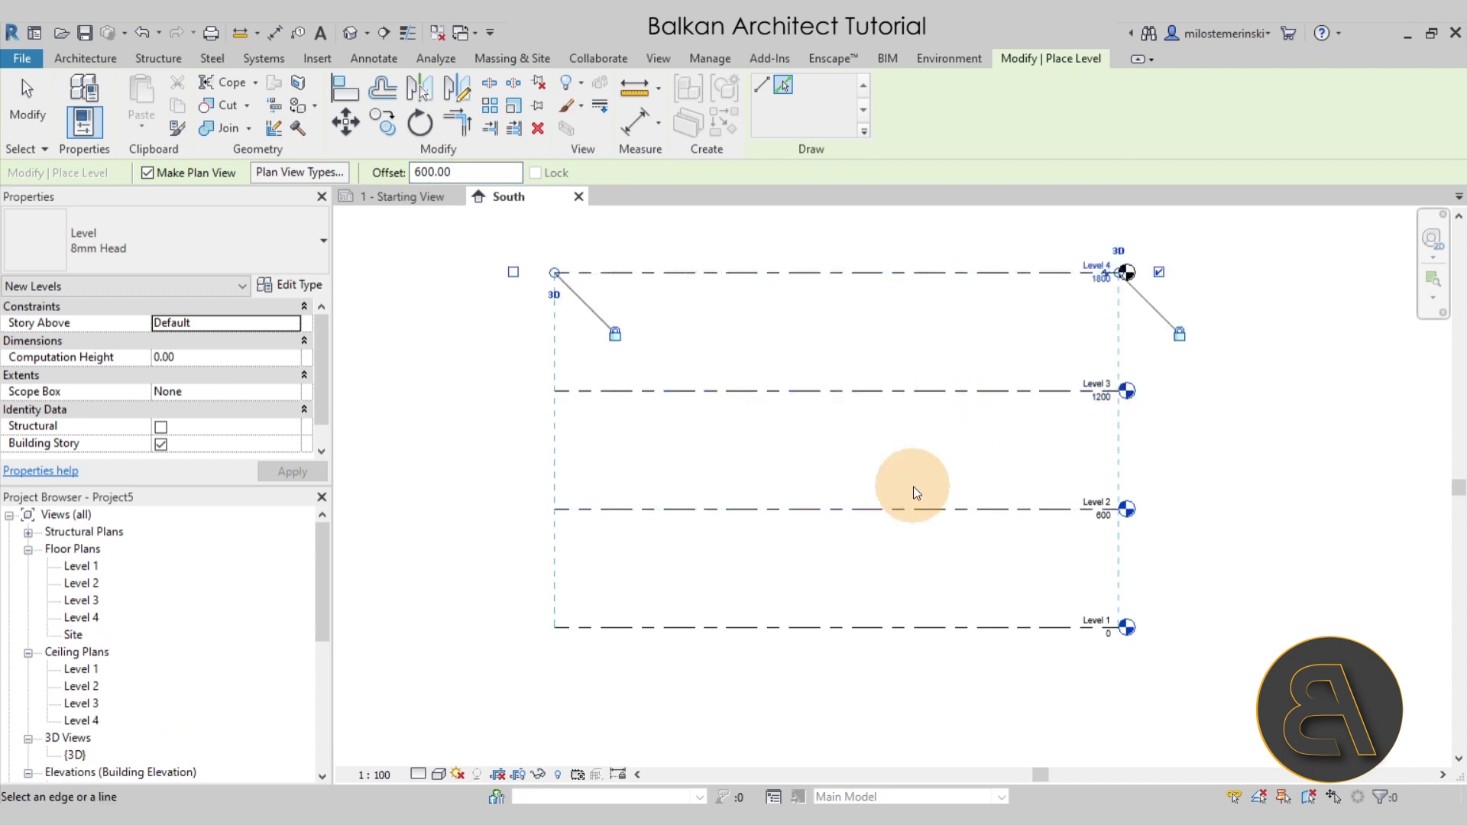
pyautogui.press('Escape')
pyautogui.press('Escape')
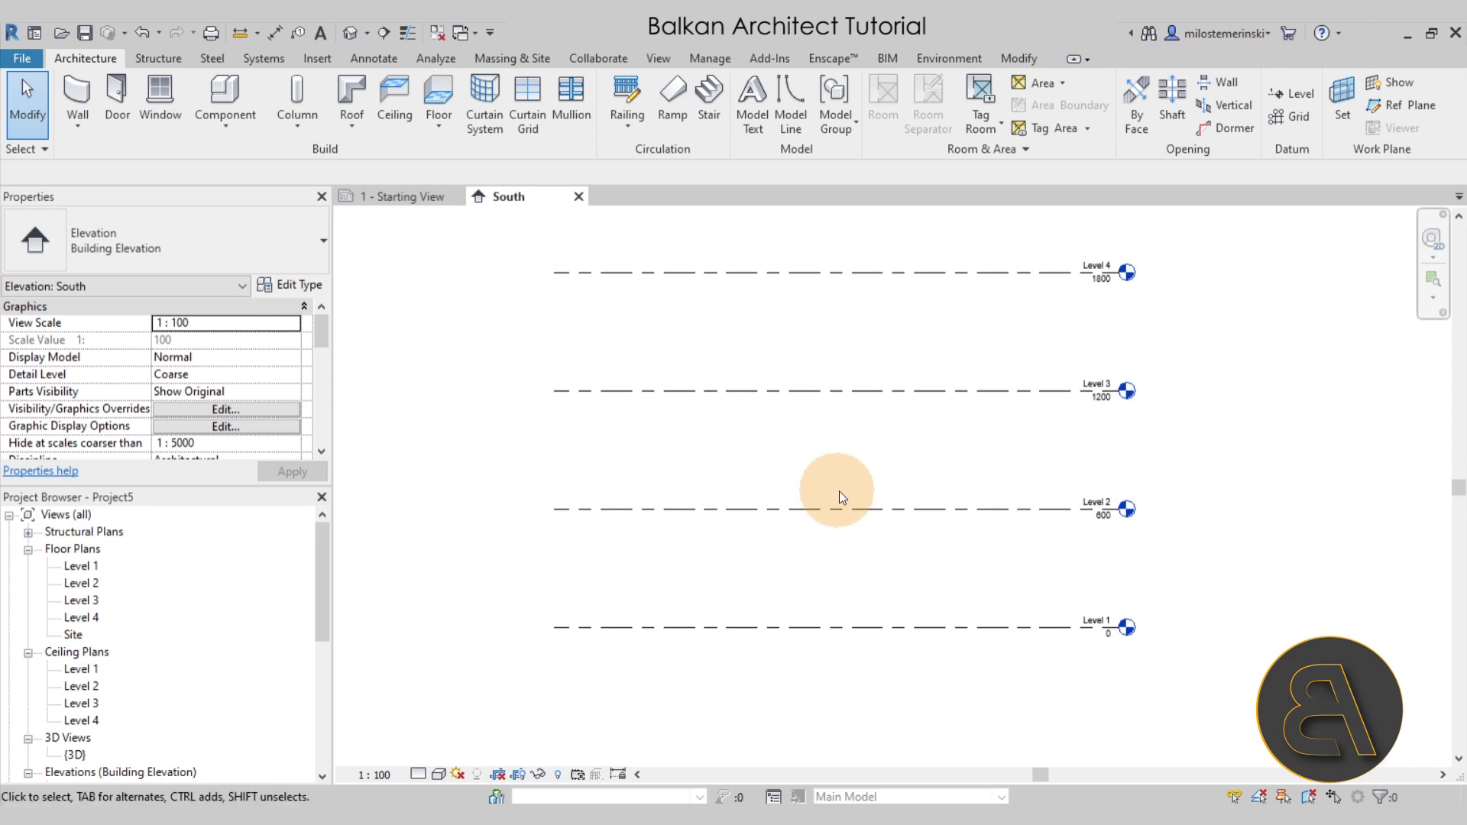
# Draw two vertical reference planes from above Level 3 to below Level 1, plus a taller one midway between them crossing all levels
pyautogui.moveTo(845, 492); pyautogui.dragTo(820, 507, button='middle')
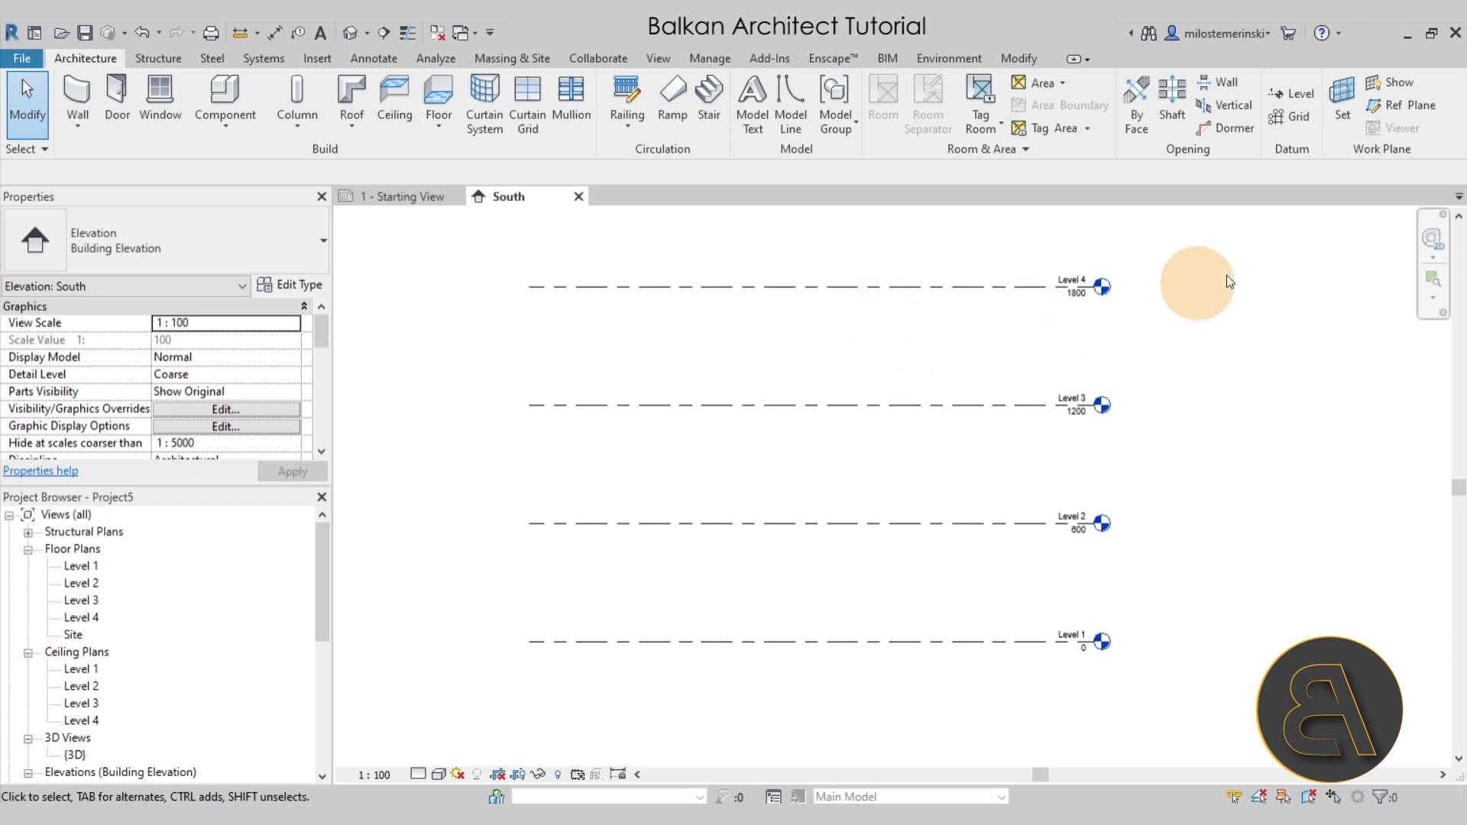
pyautogui.click(1395, 107)
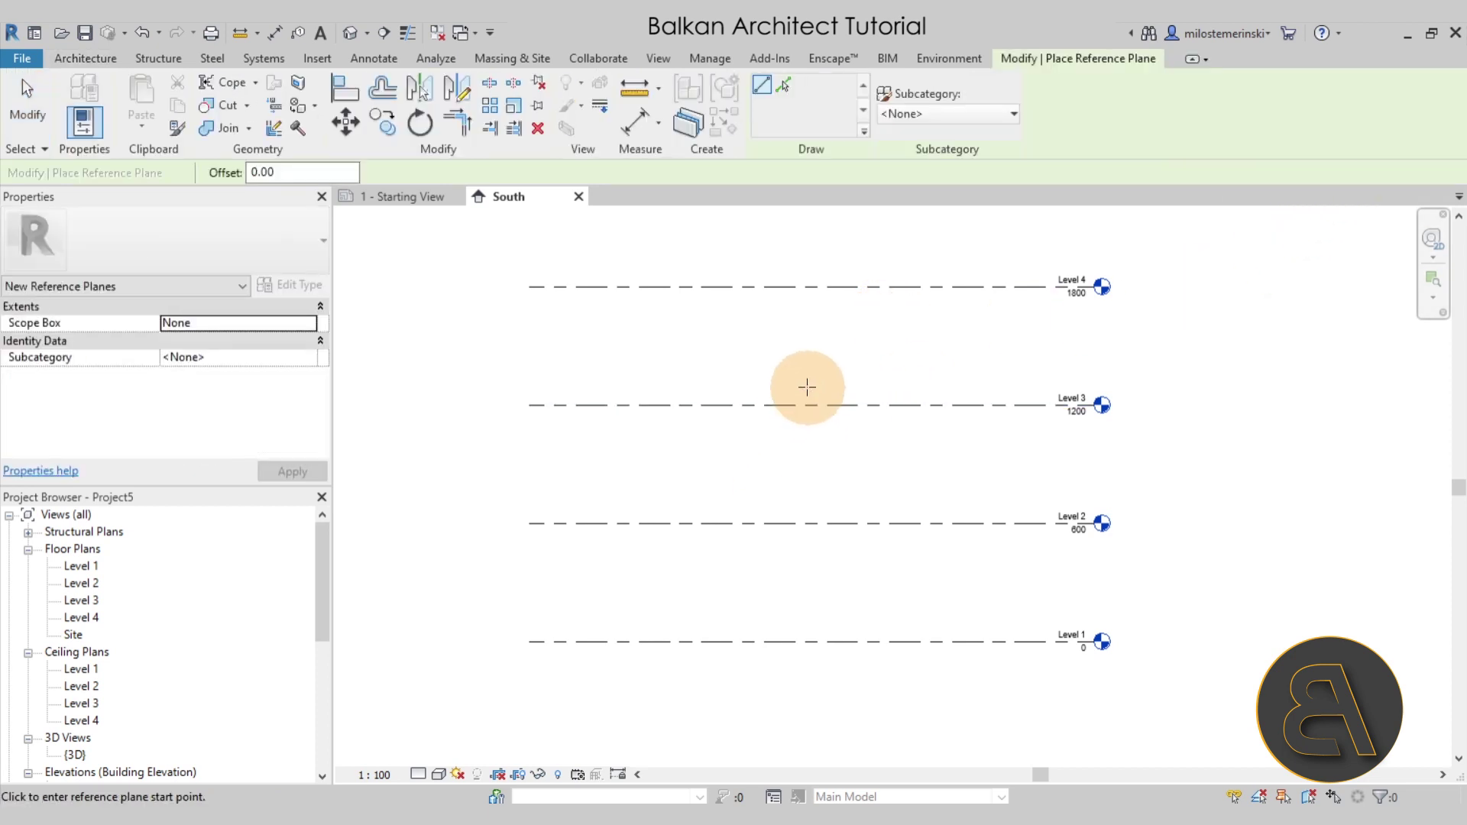
pyautogui.click(741, 377)
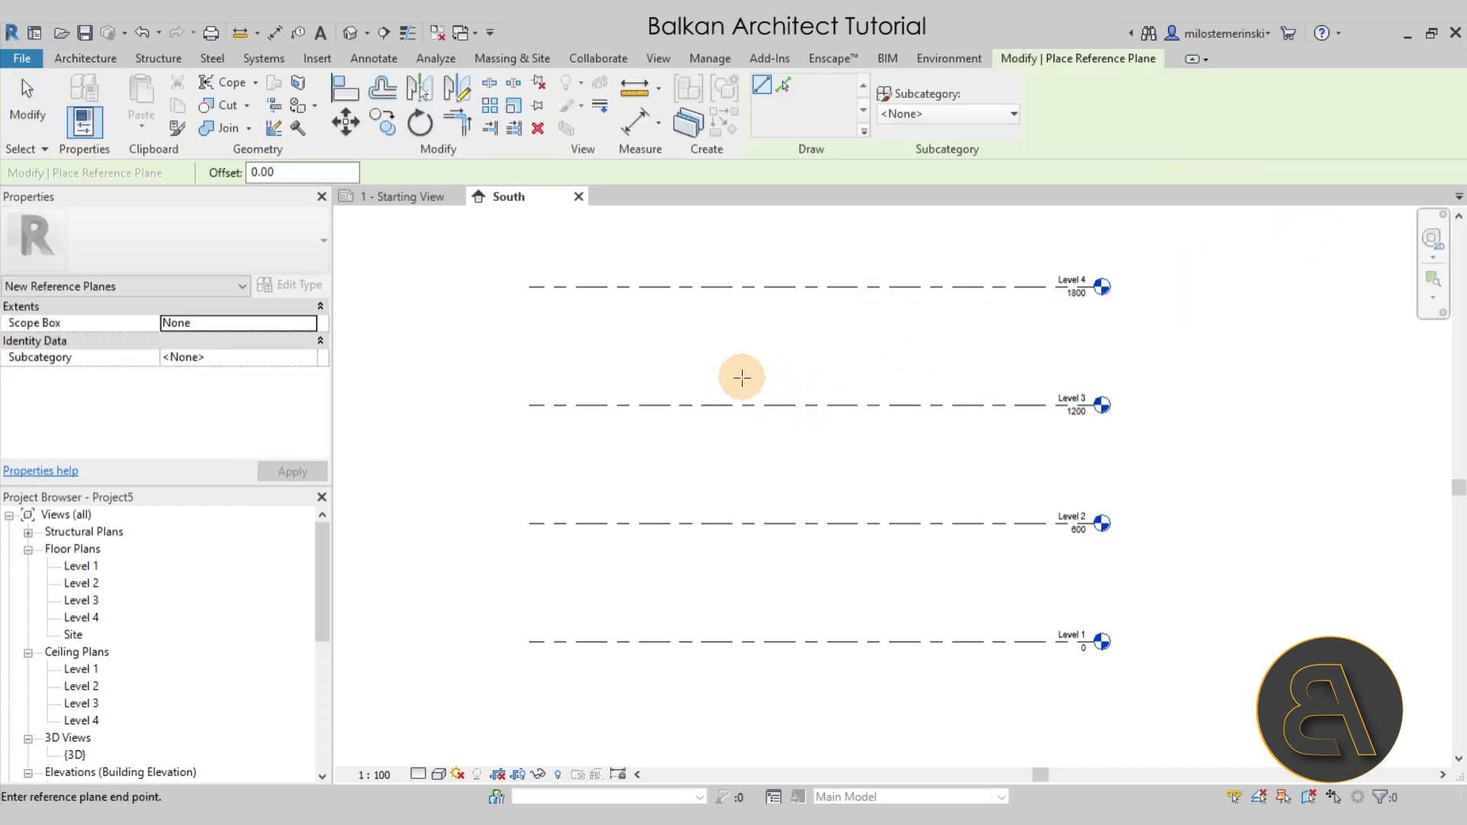
pyautogui.click(753, 684)
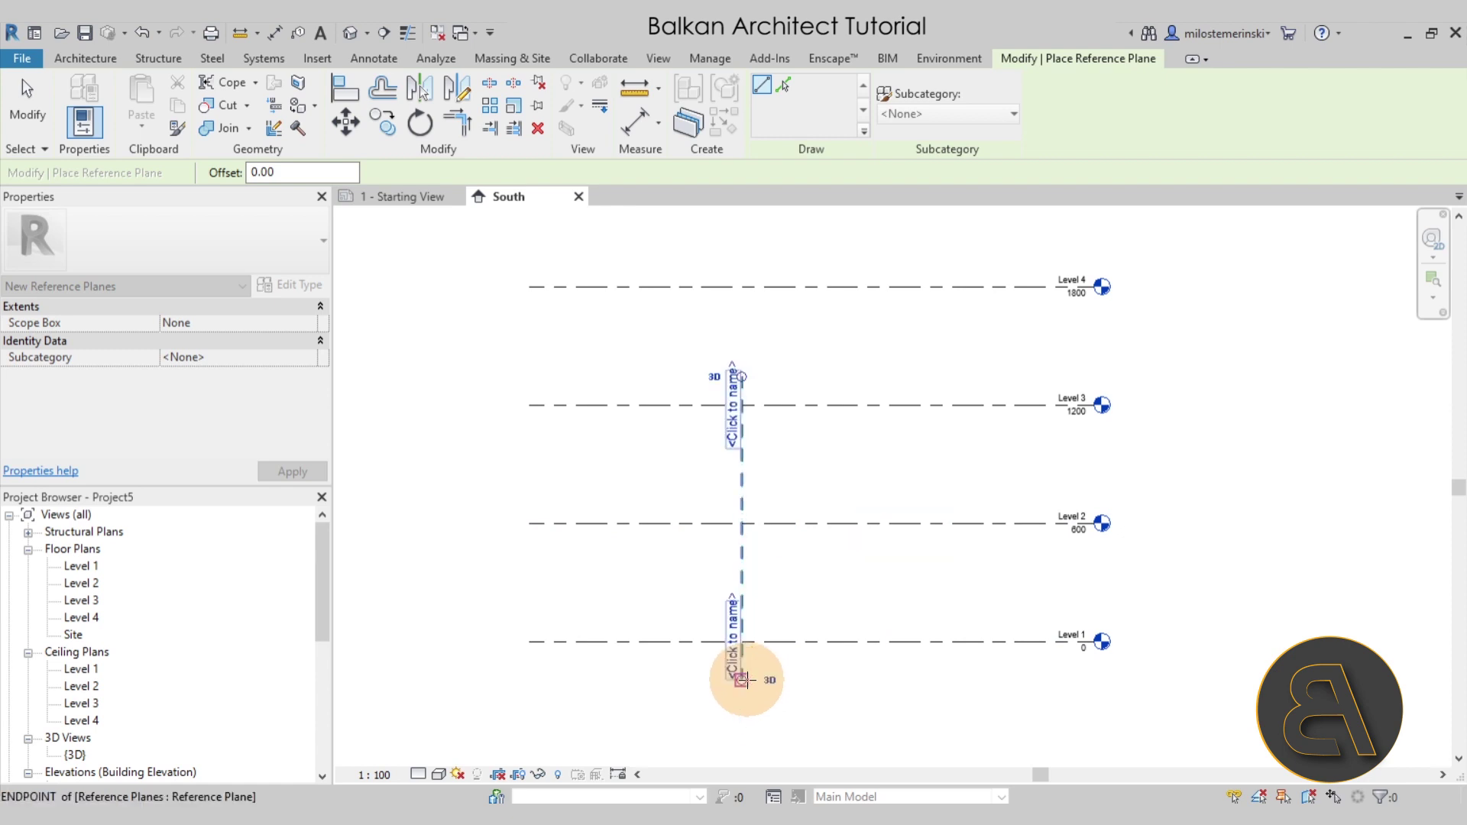
pyautogui.click(832, 377)
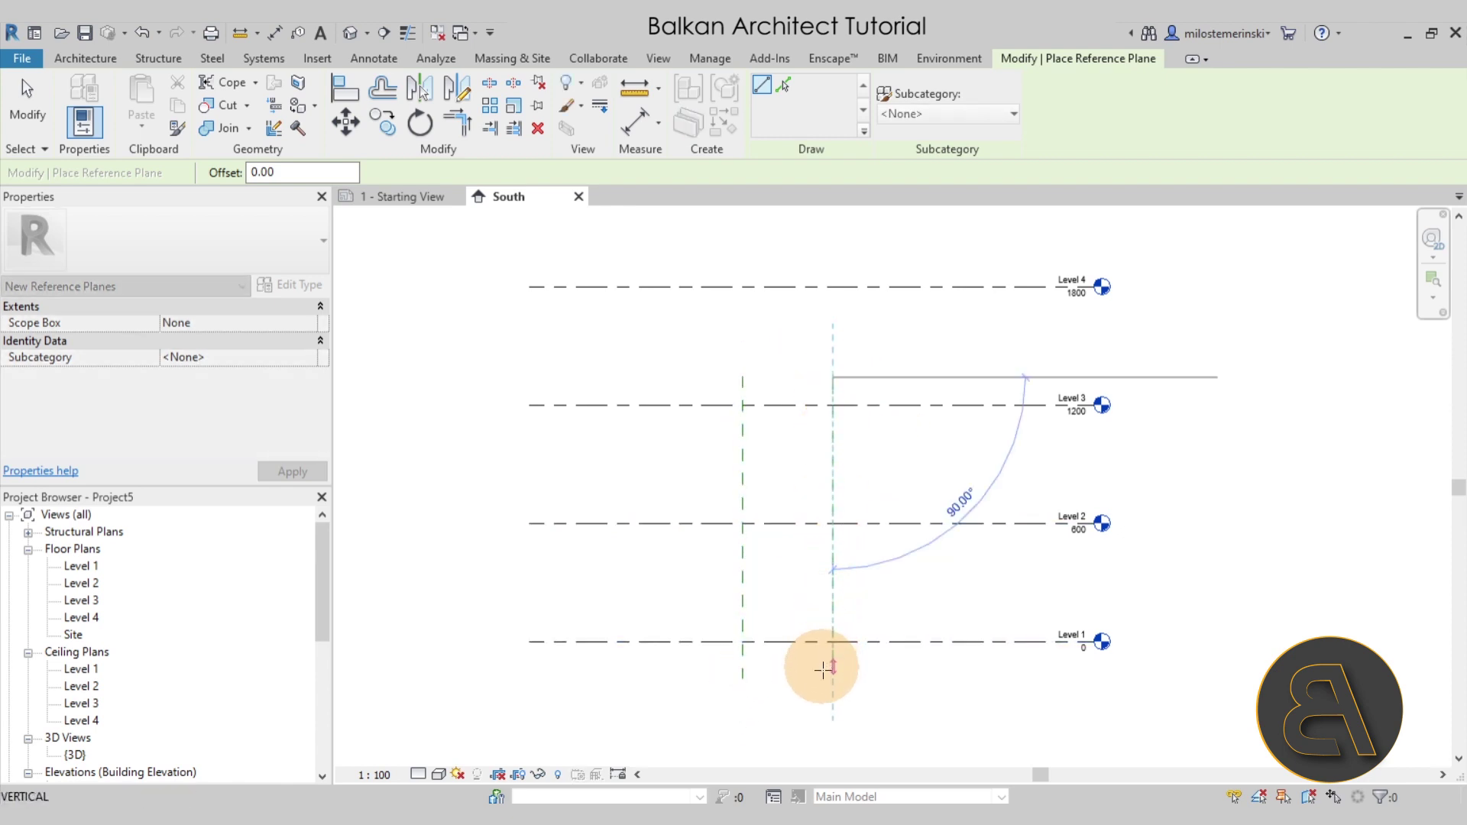
pyautogui.click(825, 677)
pyautogui.click(787, 237)
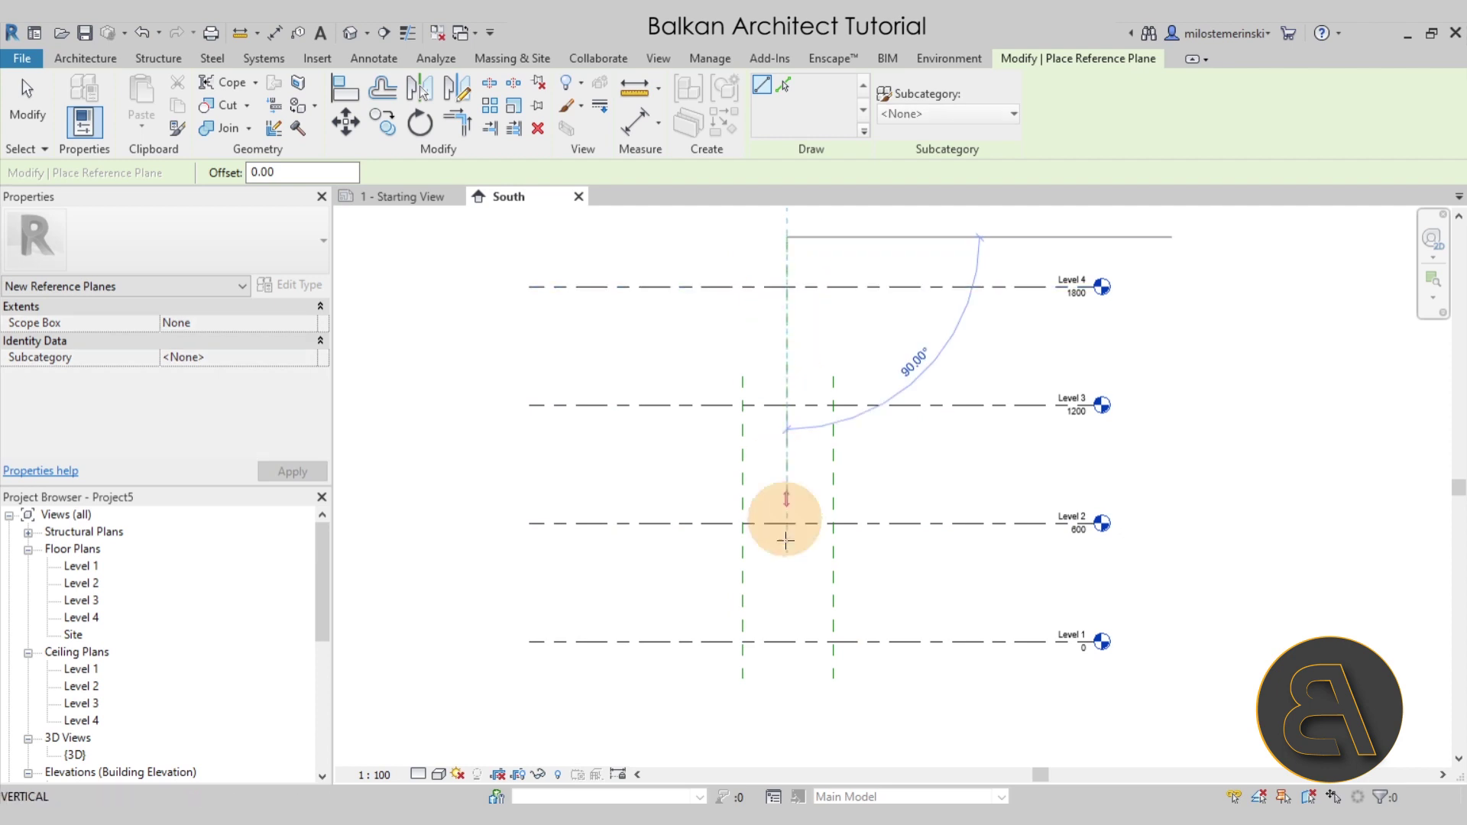
pyautogui.click(780, 699)
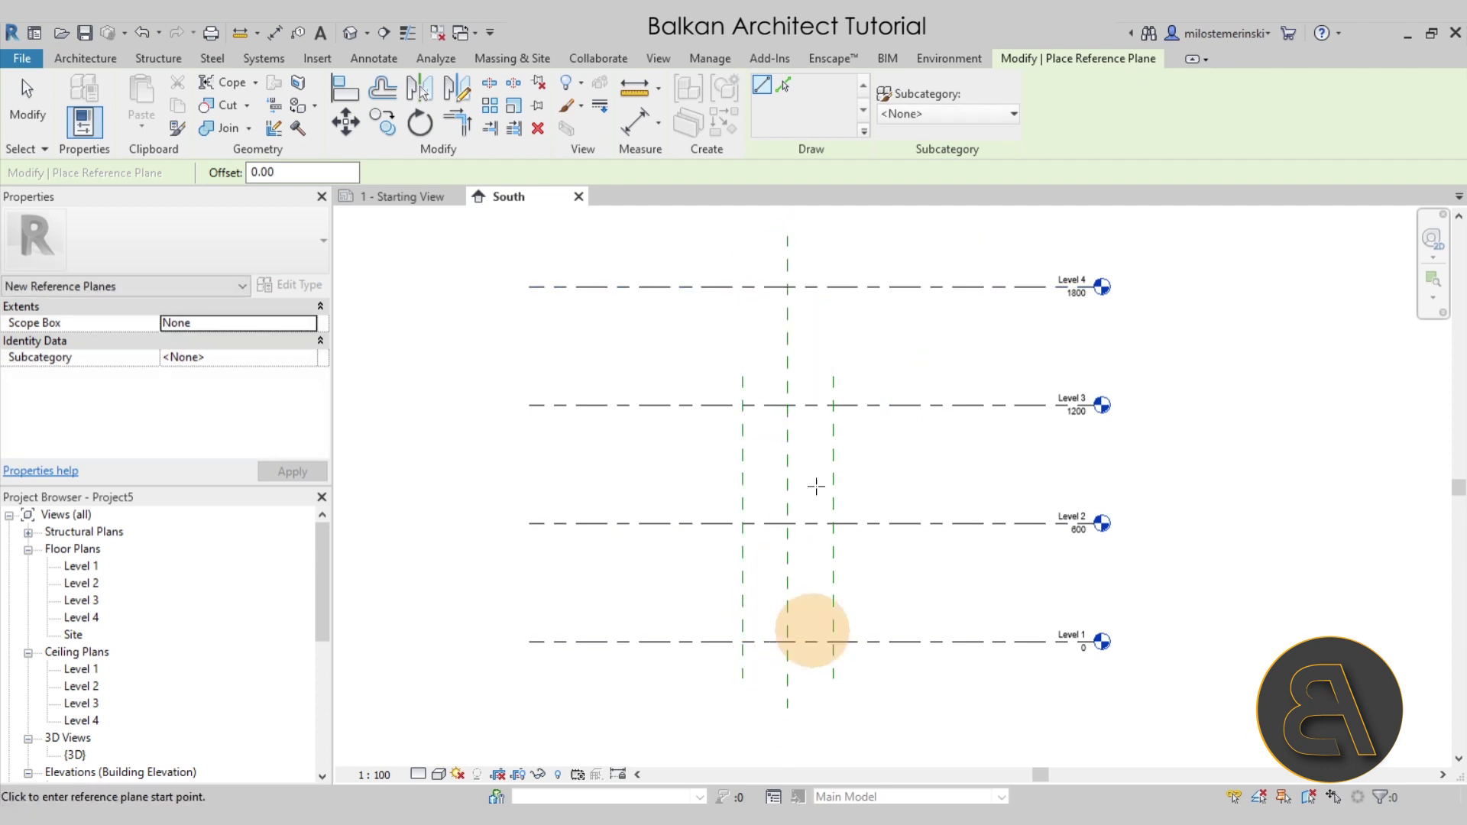
# Draw two outer vertical reference planes, one on each side of the centre, from above Level 4 to just below Level 3
pyautogui.click(558, 259)
pyautogui.click(564, 451)
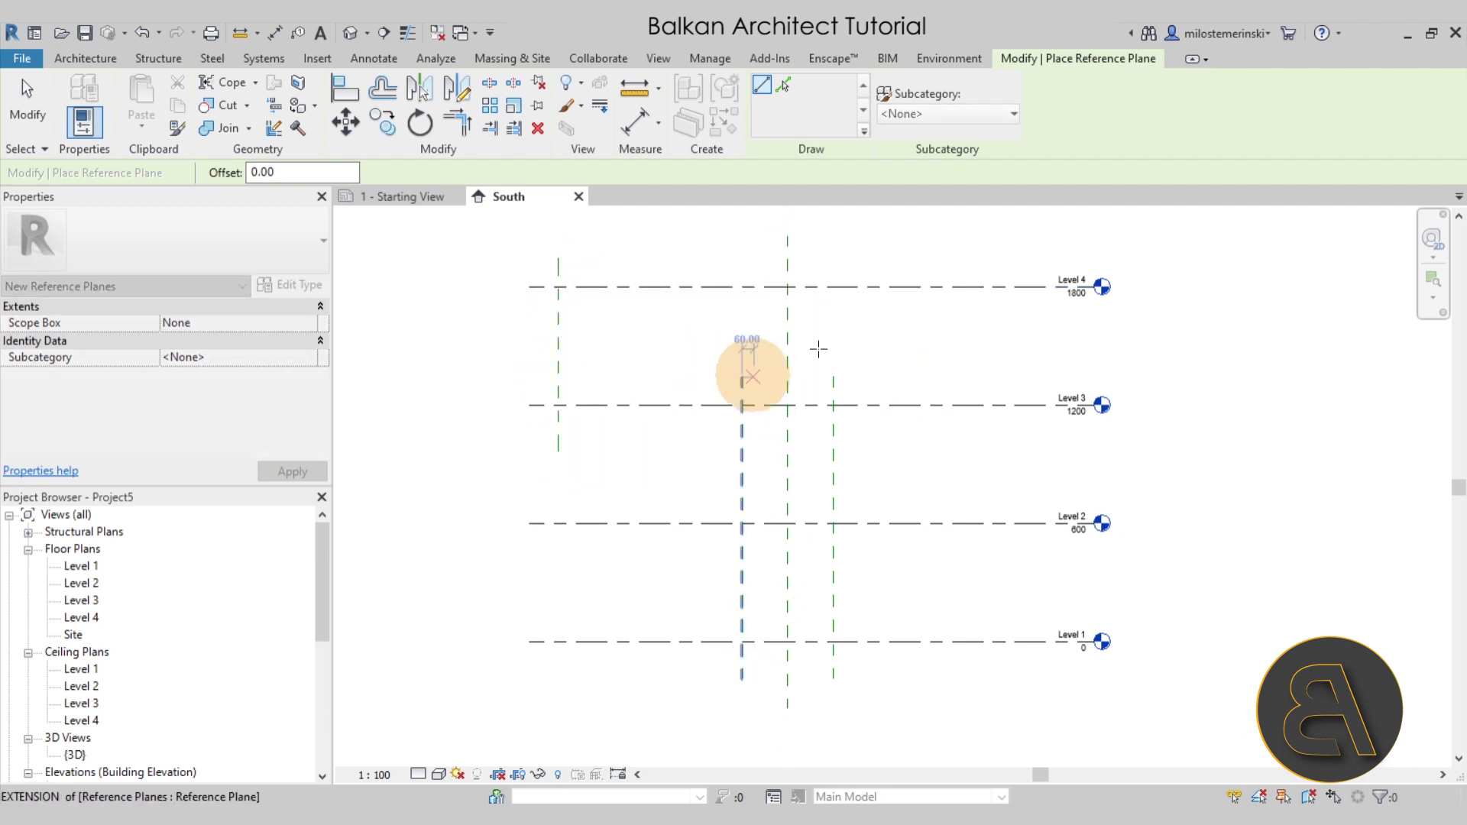
pyautogui.click(1020, 260)
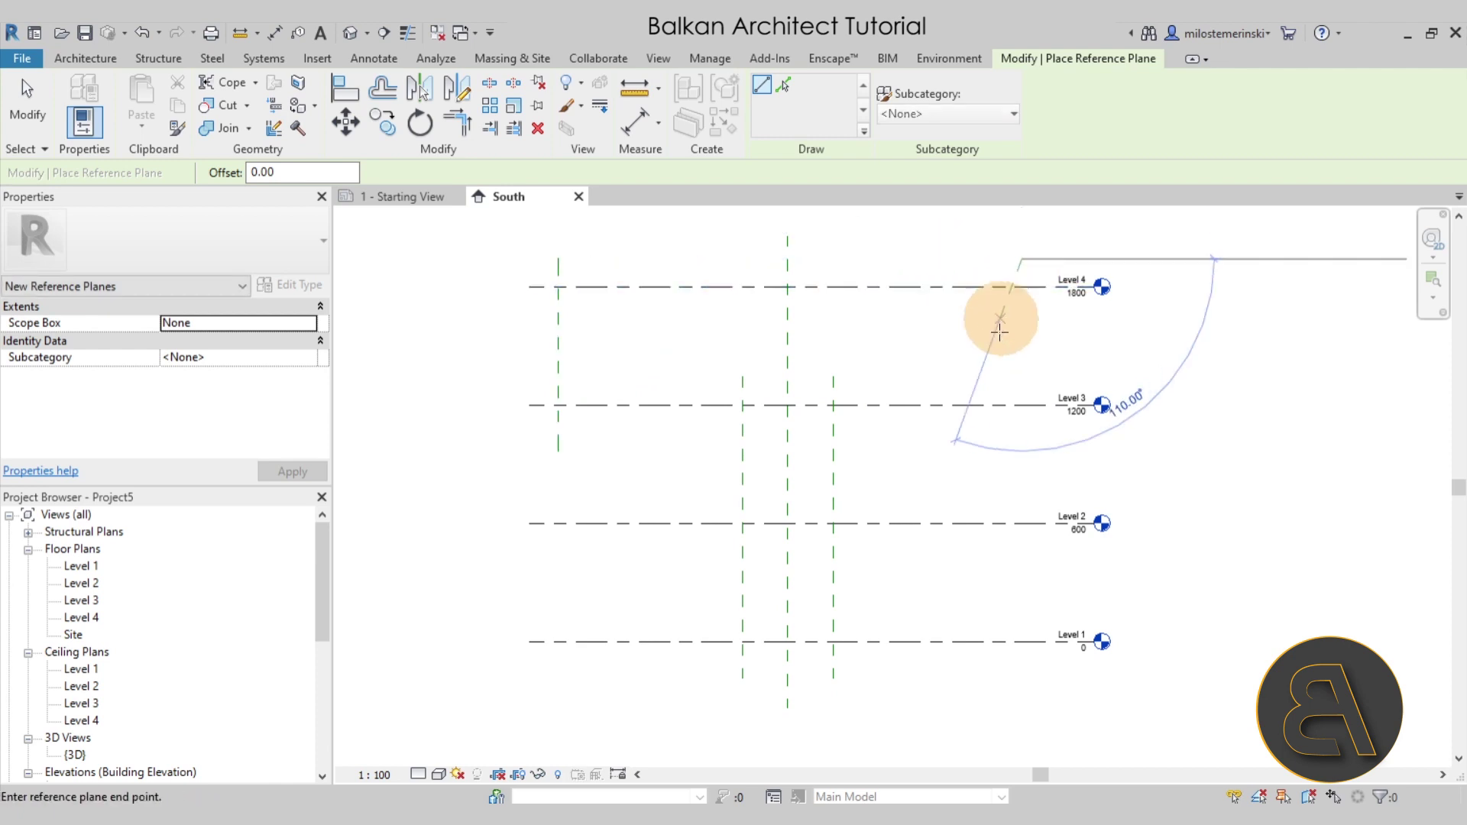
pyautogui.click(1014, 434)
pyautogui.press('Escape')
pyautogui.press('Escape')
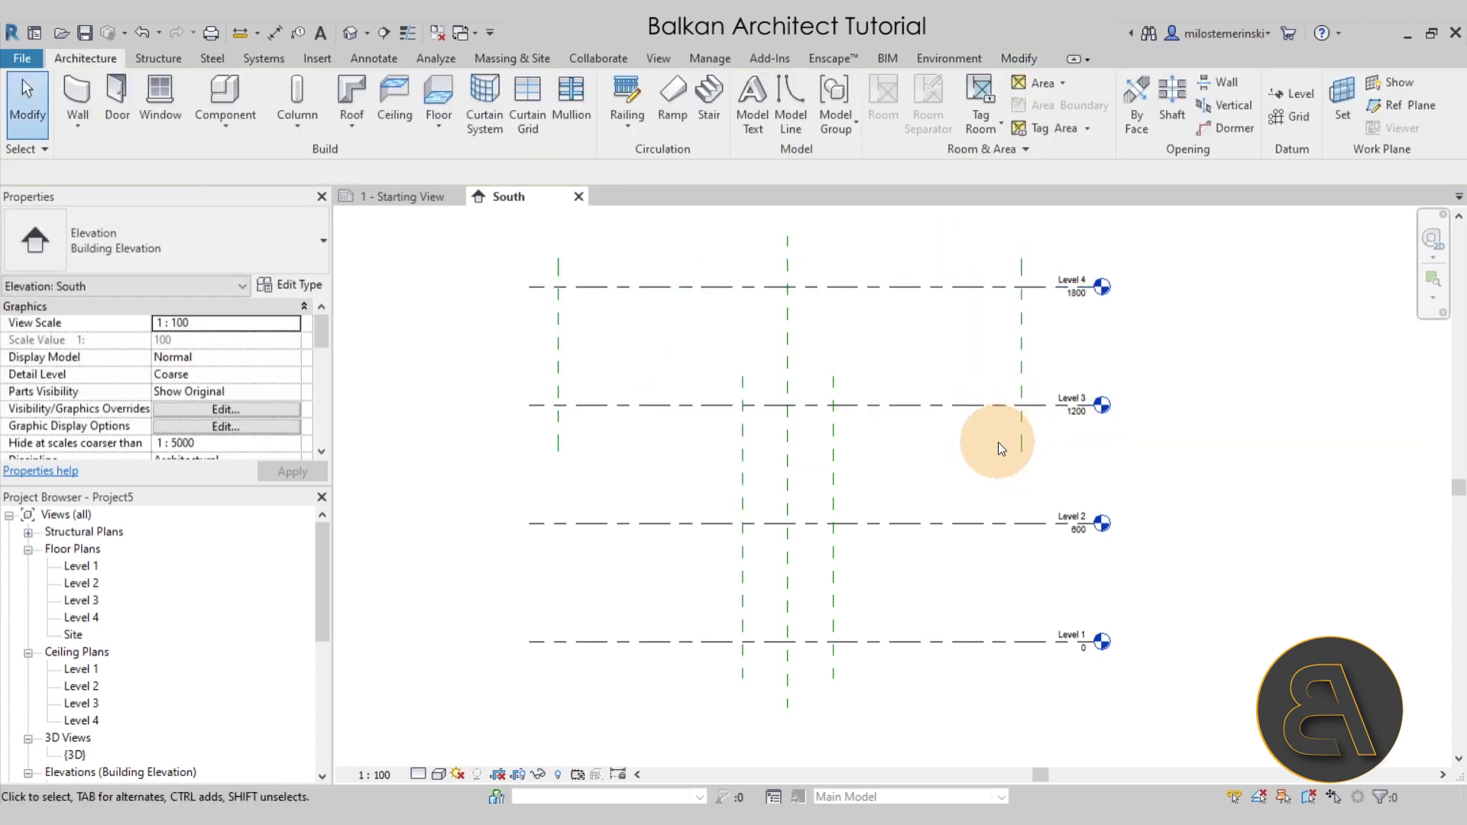
# Set the distance of both inner reference planes from the central plane to 150
pyautogui.click(827, 493)
pyautogui.click(808, 429)
pyautogui.write('150')
pyautogui.press('Return')
pyautogui.click(769, 437)
pyautogui.click(742, 447)
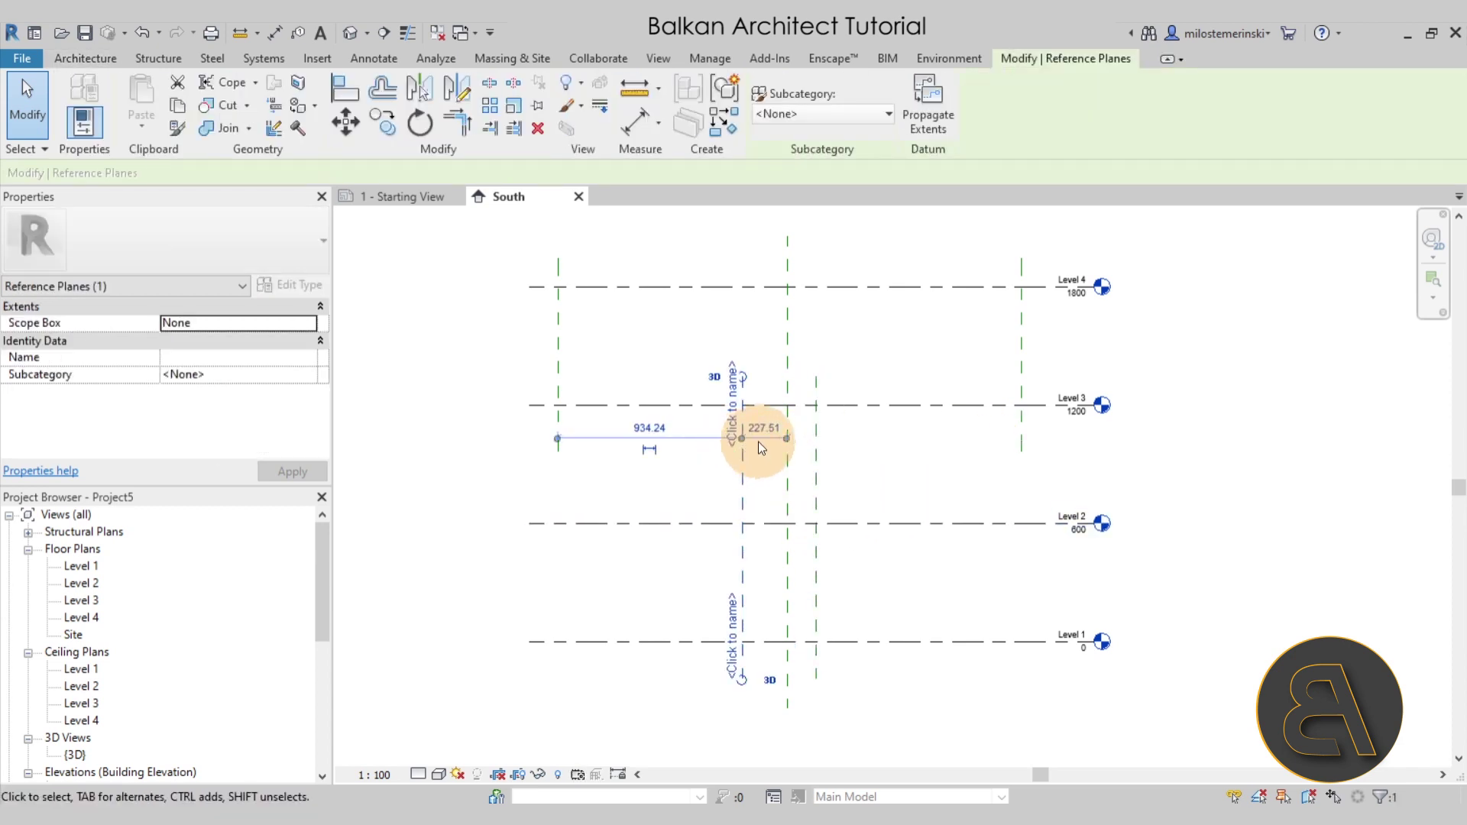
pyautogui.click(760, 440)
pyautogui.write('150')
pyautogui.press('Return')
# Check the reference photo and set each outer reference plane 800 from its nearest inner plane
pyautogui.hotkey('alt', 'Tab')
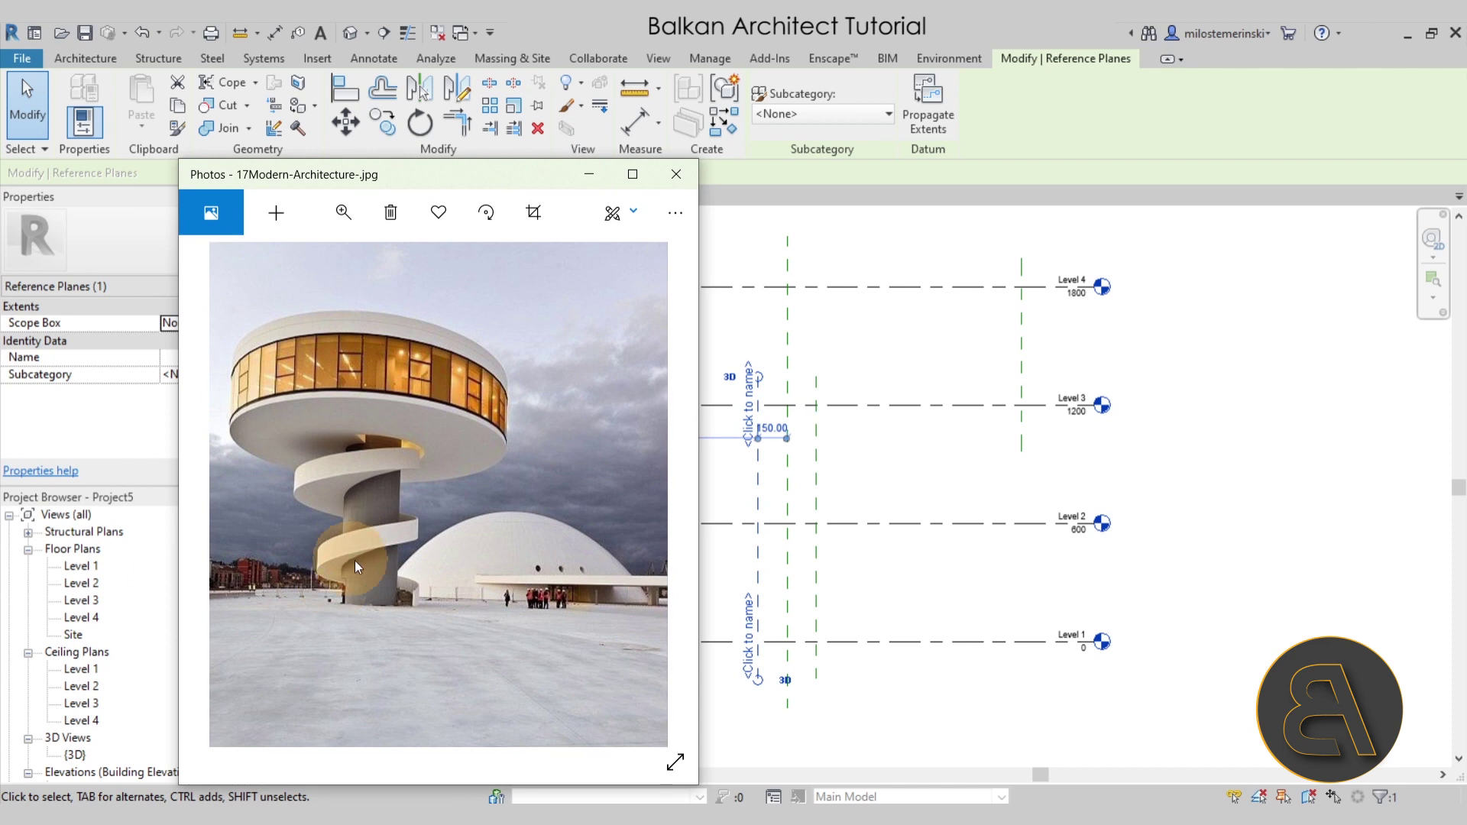
pyautogui.moveTo(539, 180); pyautogui.dragTo(0, 183)
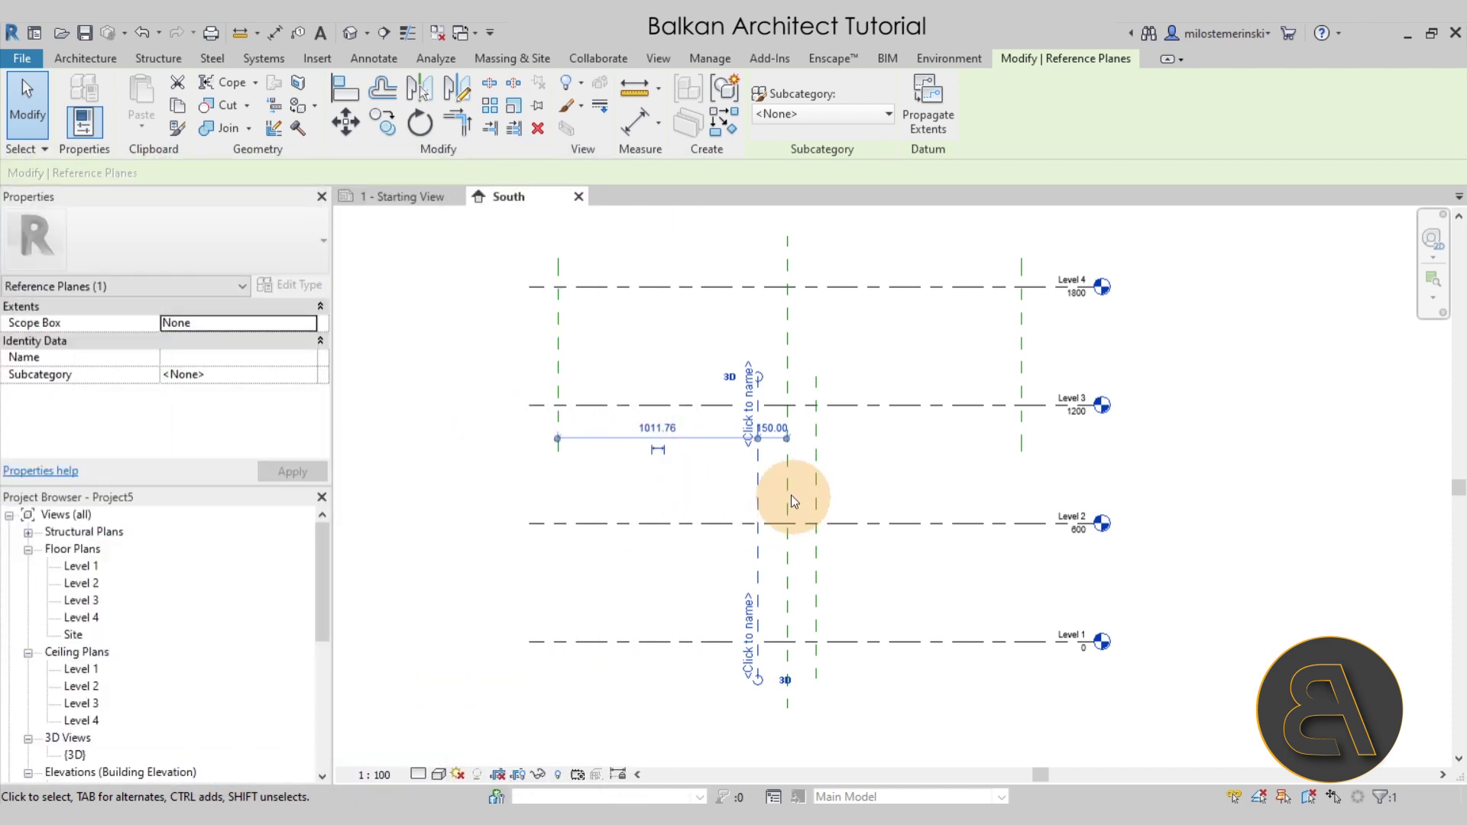
pyautogui.click(1020, 441)
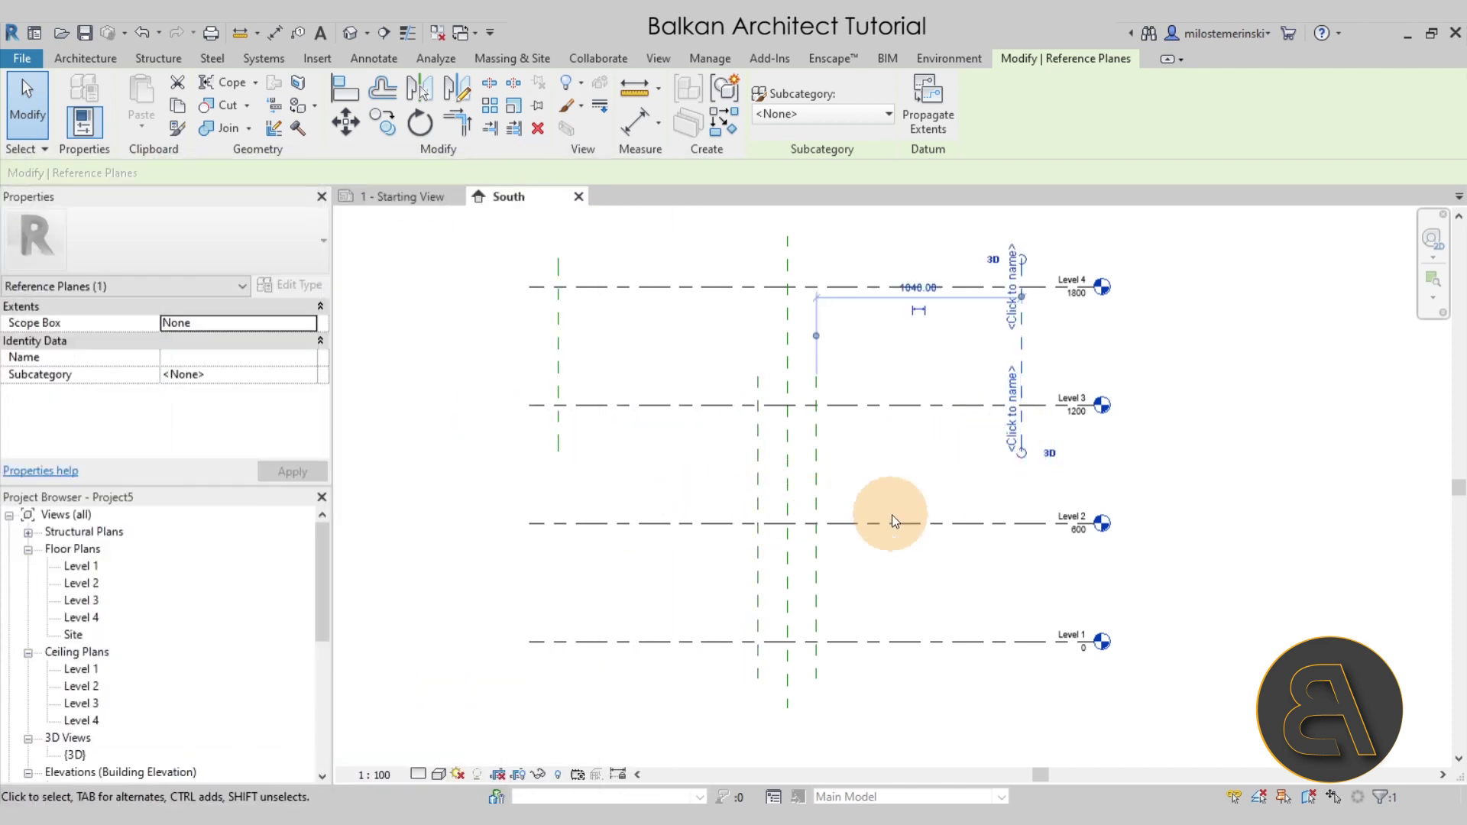
pyautogui.click(905, 288)
pyautogui.write('800')
pyautogui.press('Return')
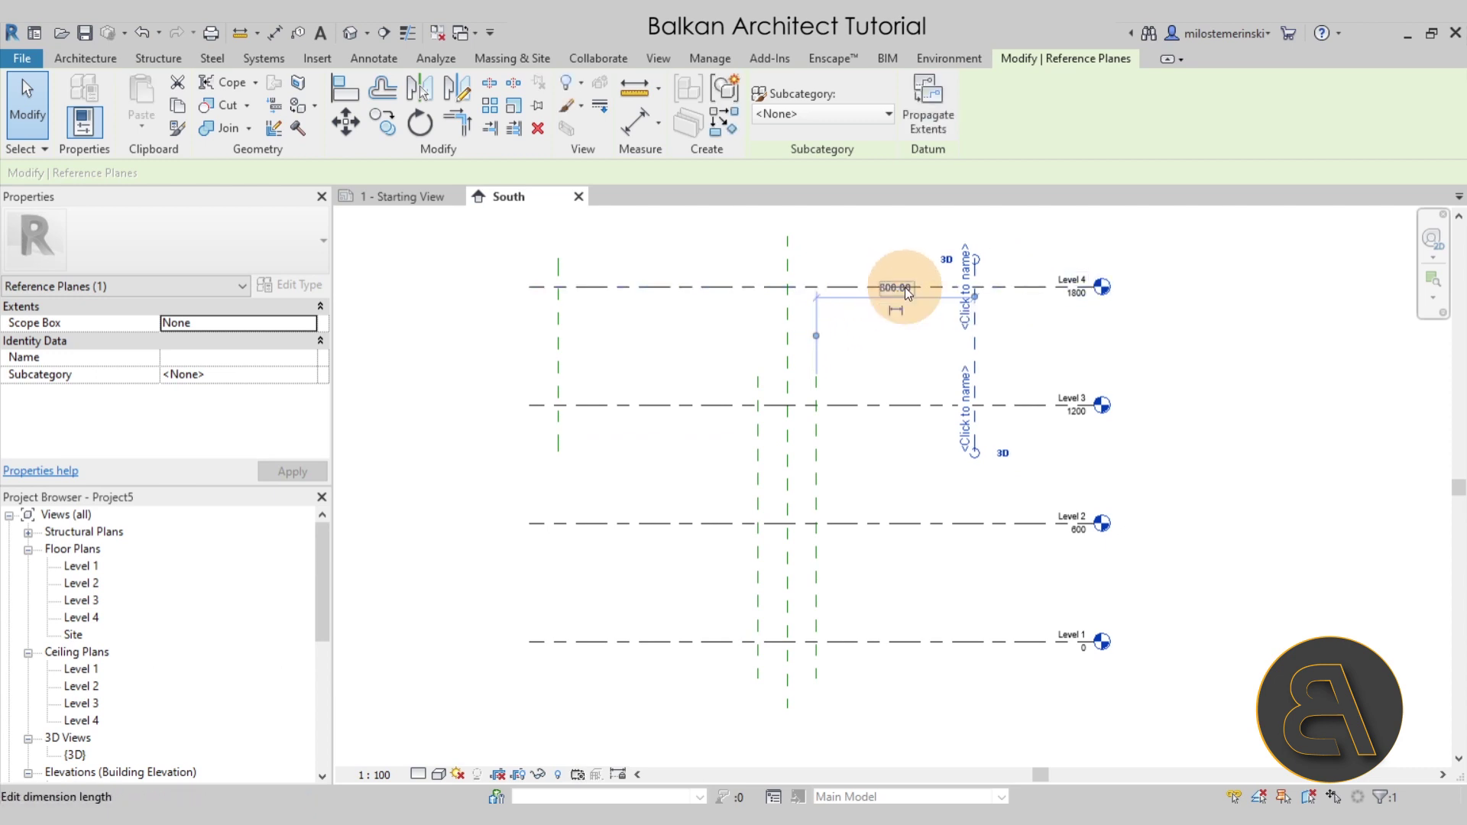
pyautogui.click(565, 325)
pyautogui.click(662, 284)
pyautogui.press('Return')
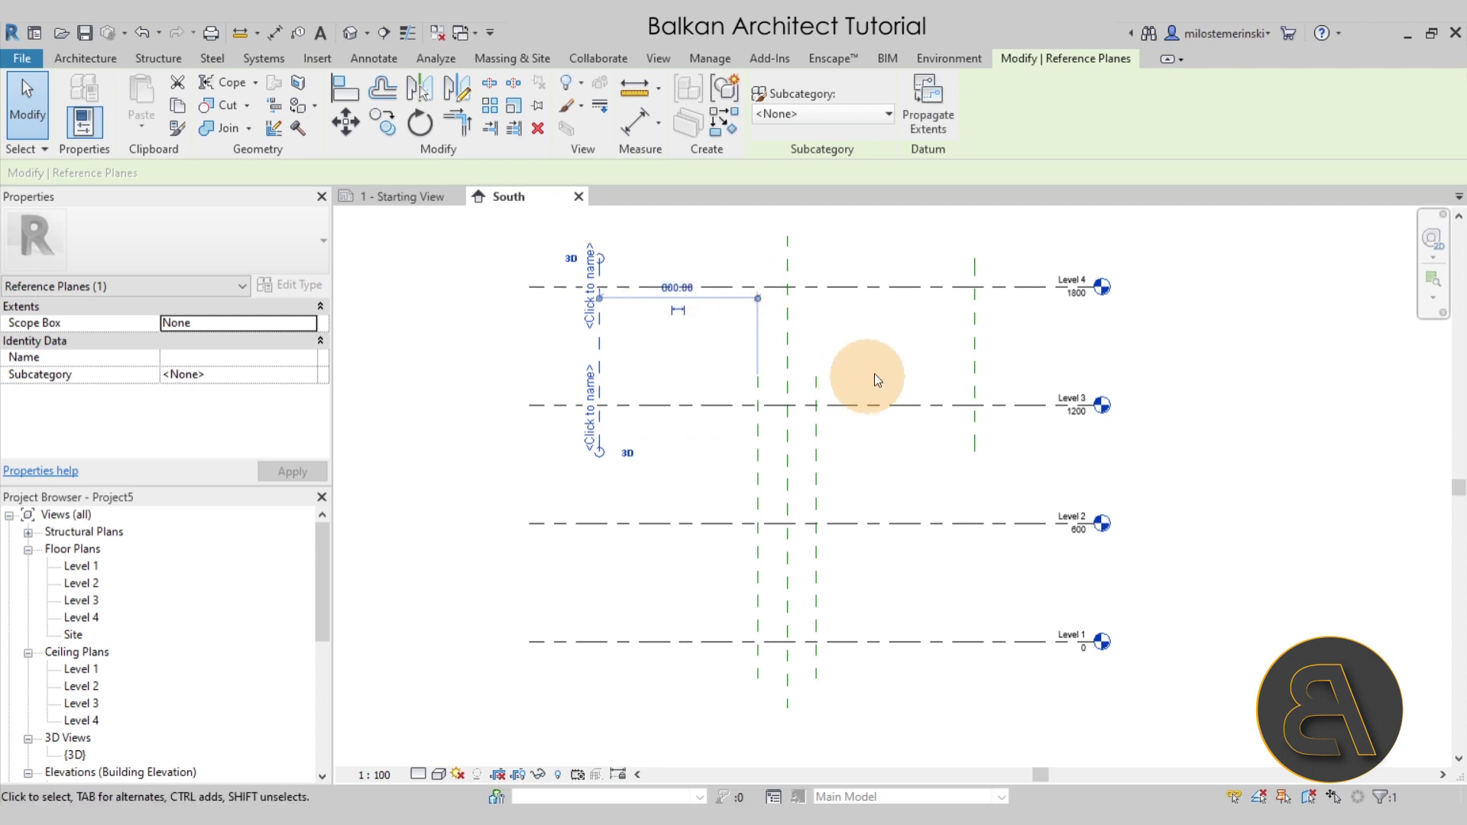
pyautogui.click(886, 368)
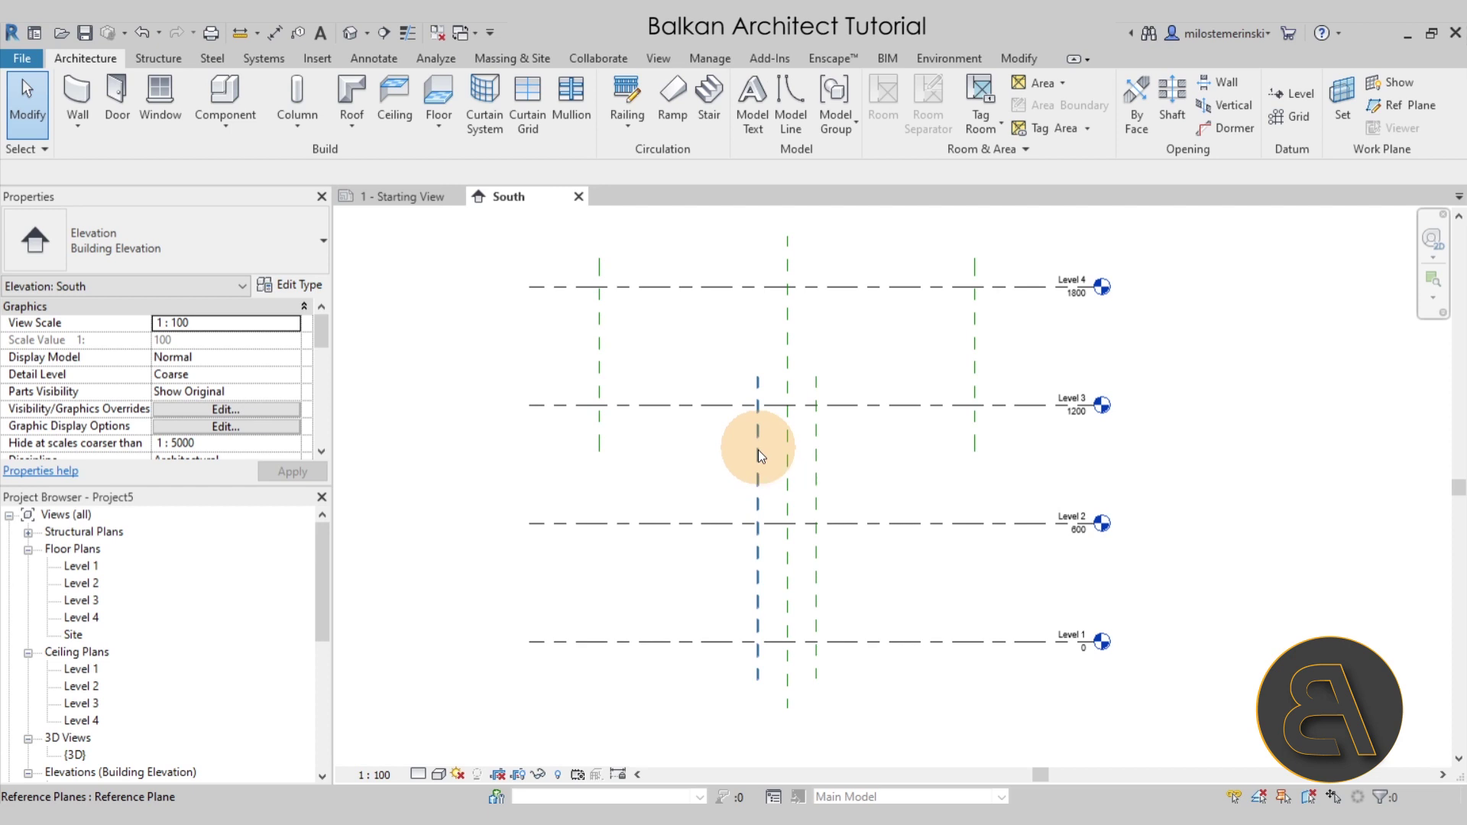
# In the Level 1 floor plan, draw a horizontal reference plane across the middle of the three vertical ones, nearly reaching both side elevation markers
pyautogui.doubleClick(89, 565)
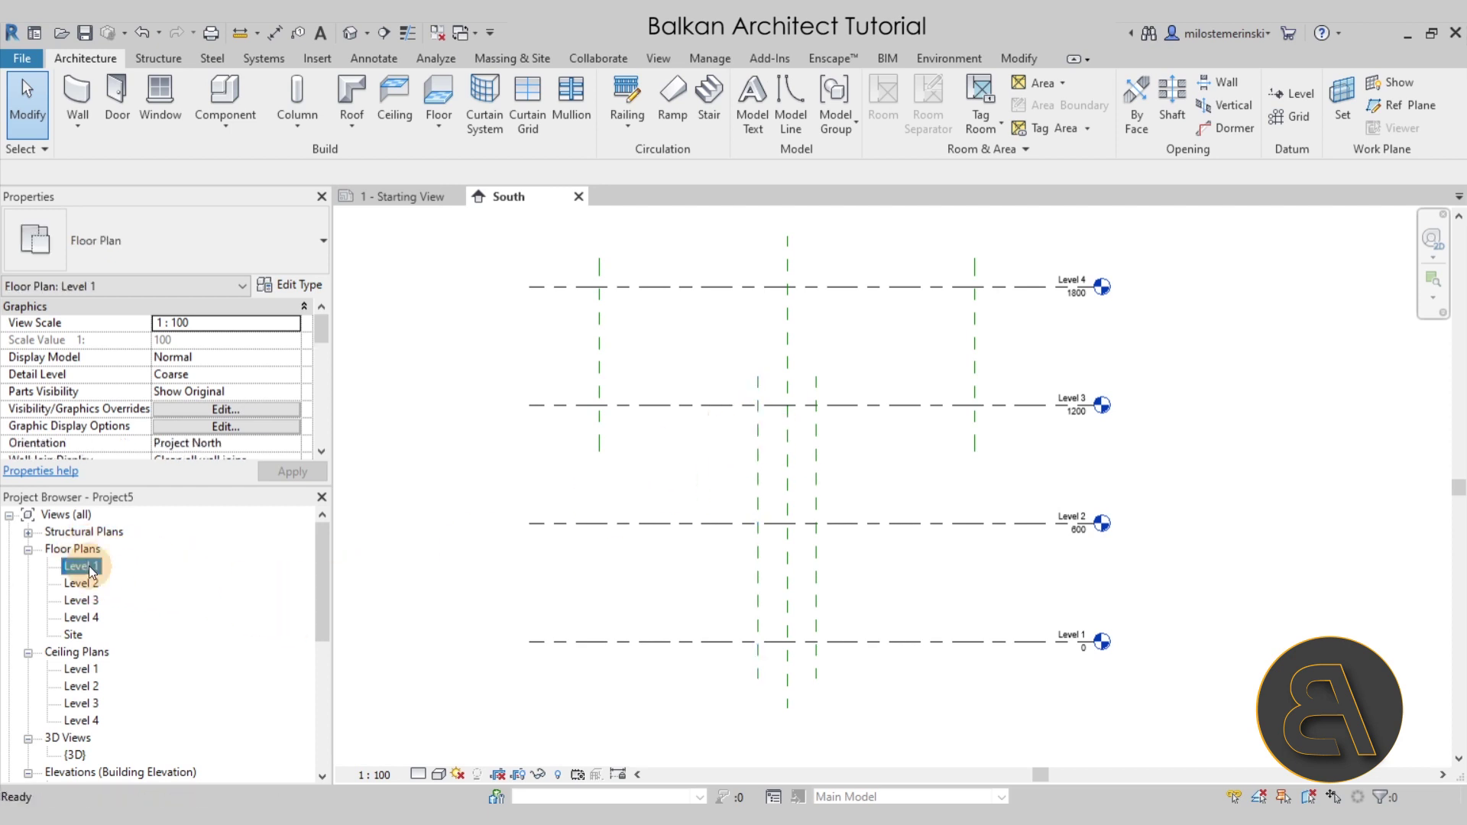
pyautogui.moveTo(942, 509); pyautogui.dragTo(868, 508, button='middle')
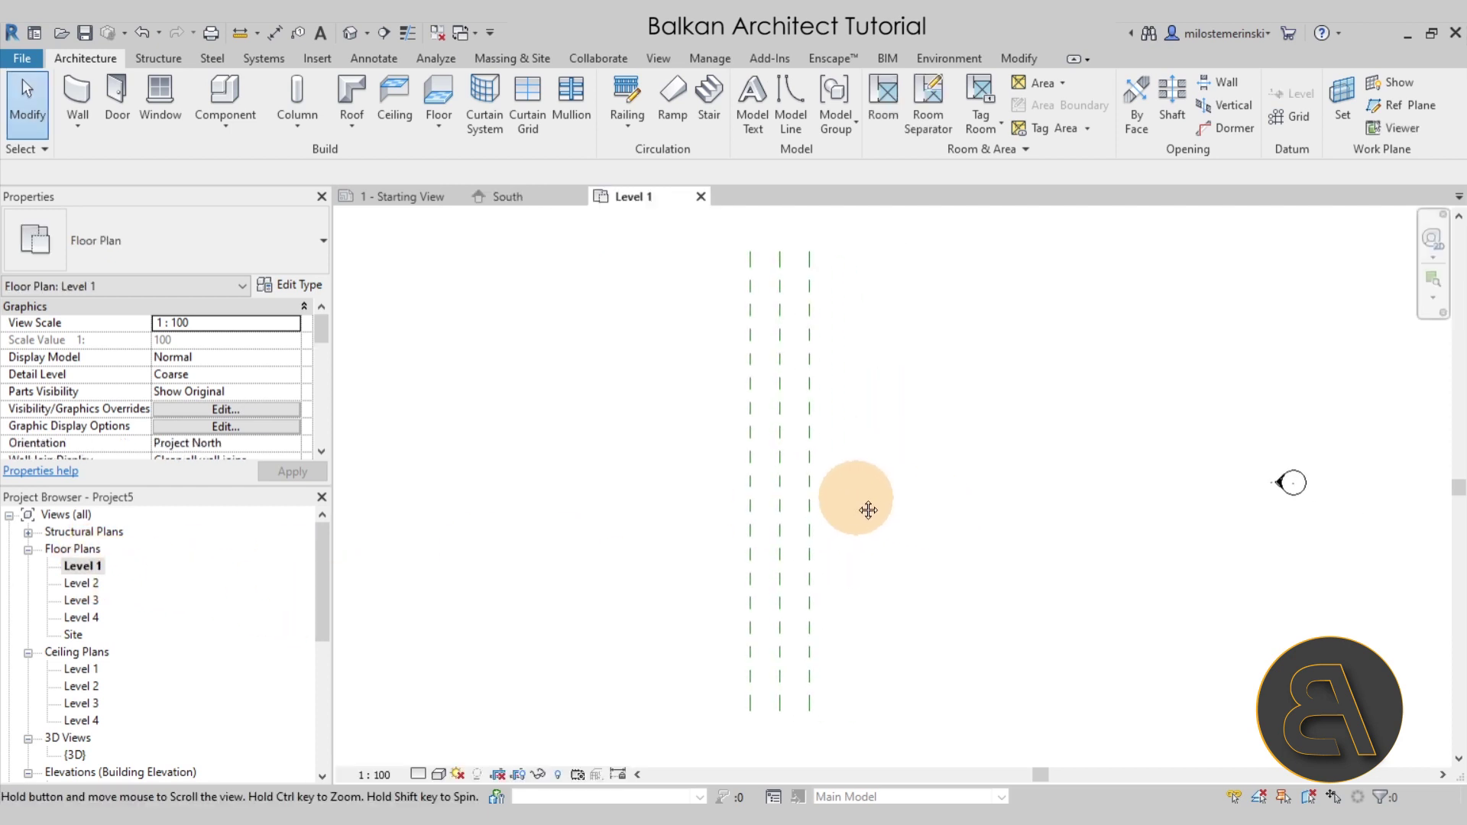
pyautogui.scroll(-2, 886, 500)
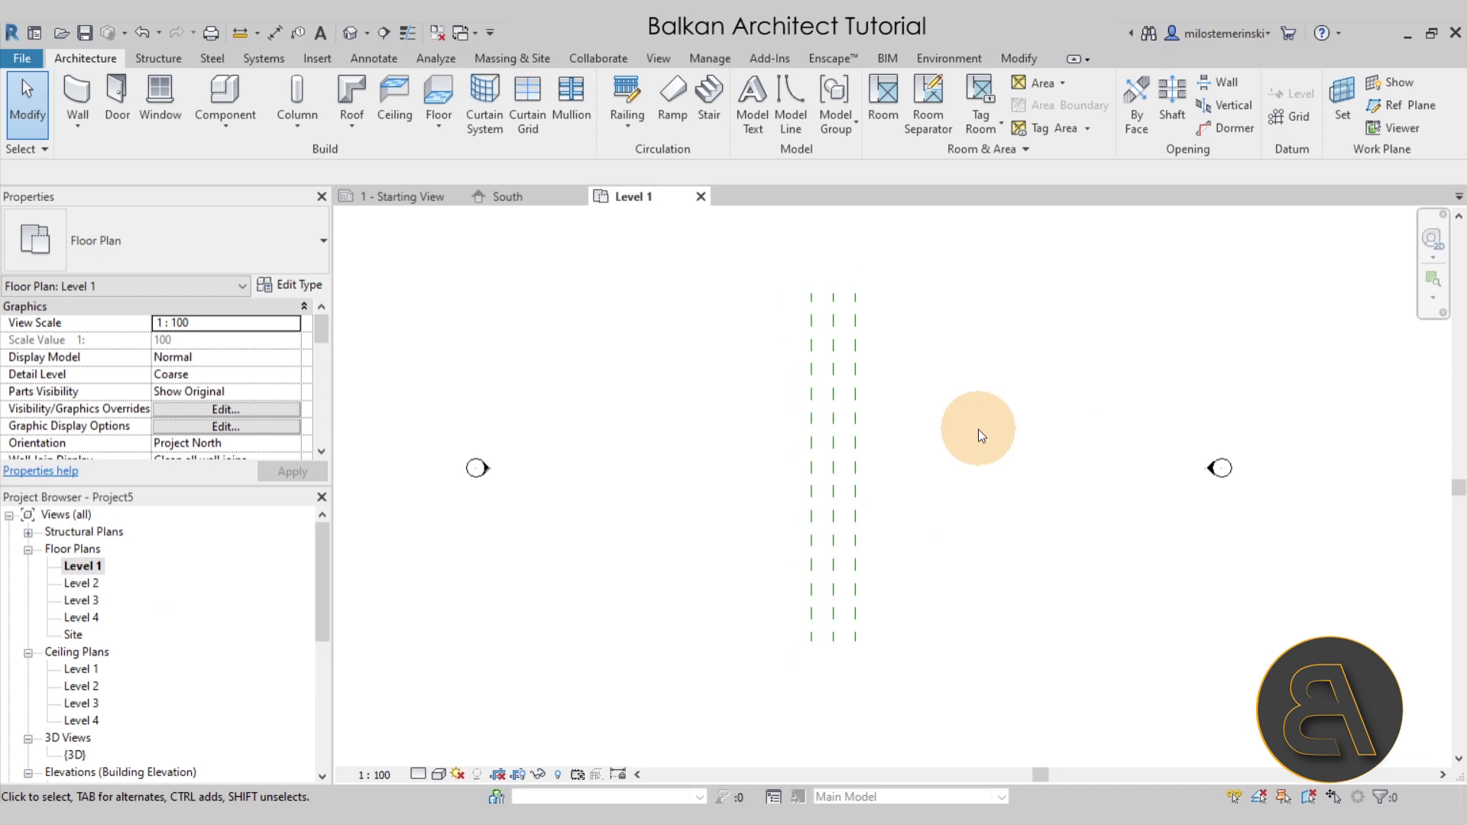
pyautogui.click(1387, 107)
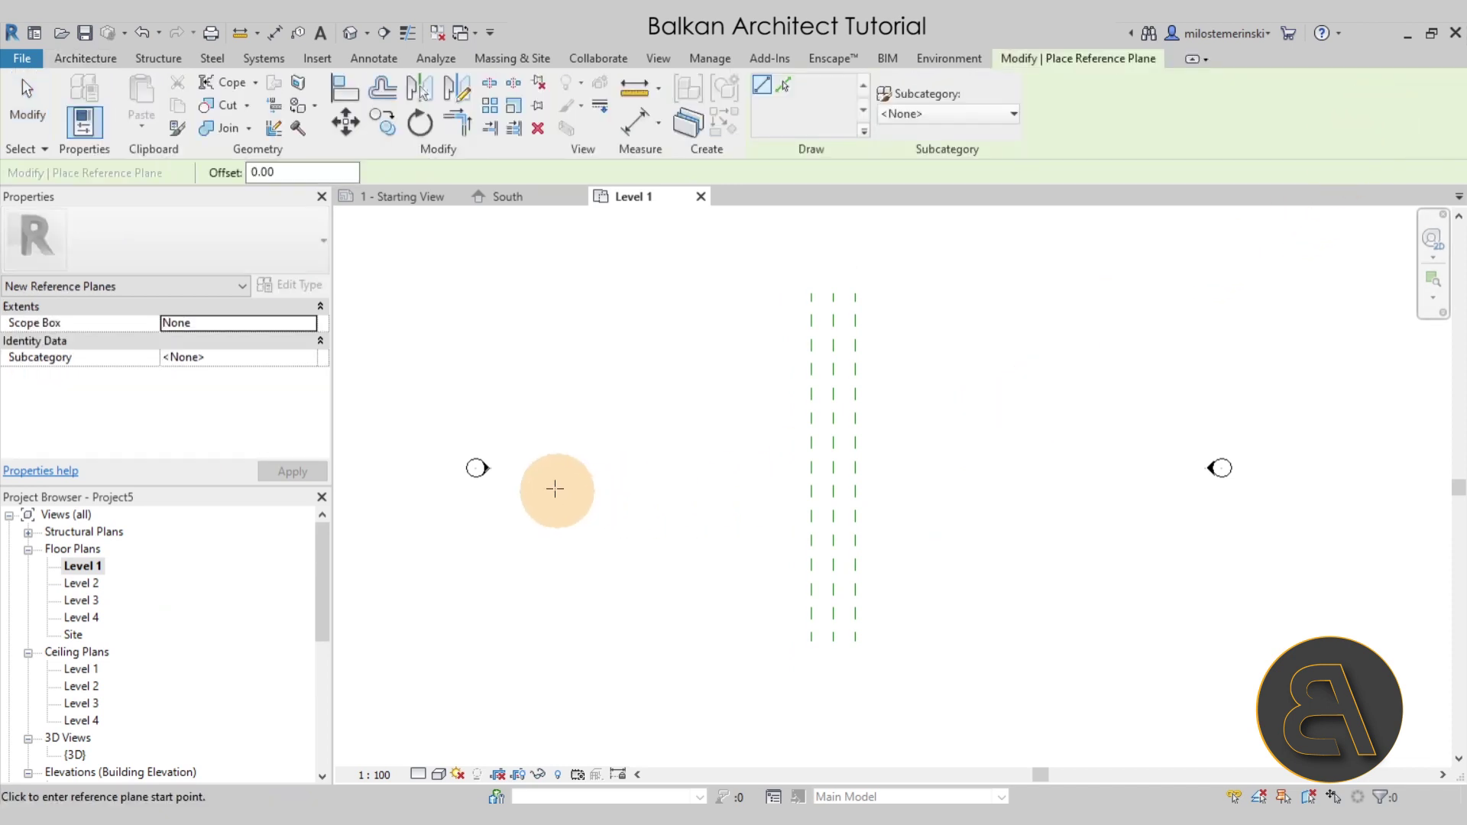
pyautogui.click(524, 467)
pyautogui.click(1184, 465)
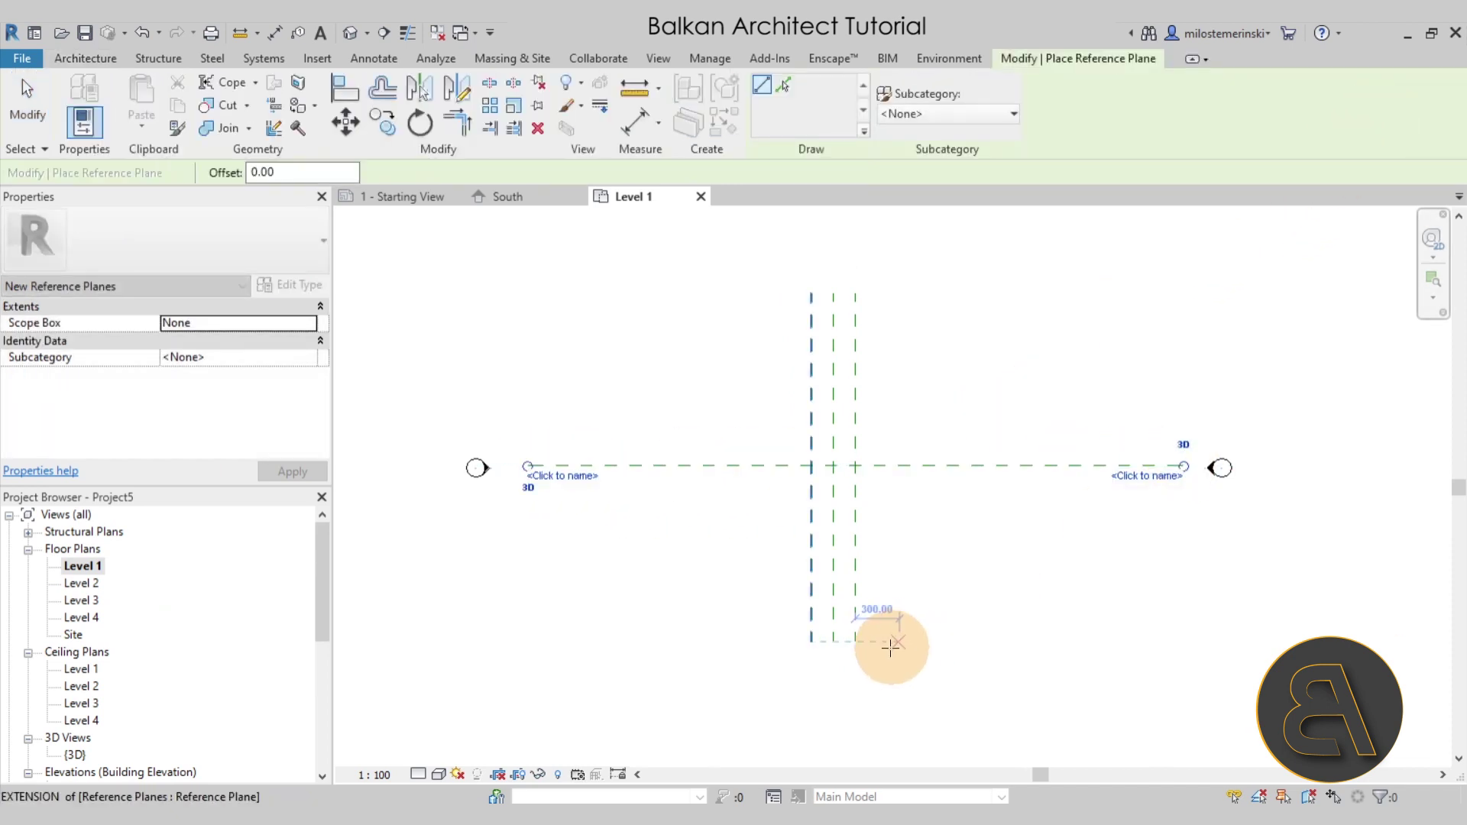
pyautogui.press('Escape')
pyautogui.press('Escape')
# Start a basic wall of type Exterior Wall with its location line set to Finish Face: Exterior
pyautogui.scroll(2, 836, 469)
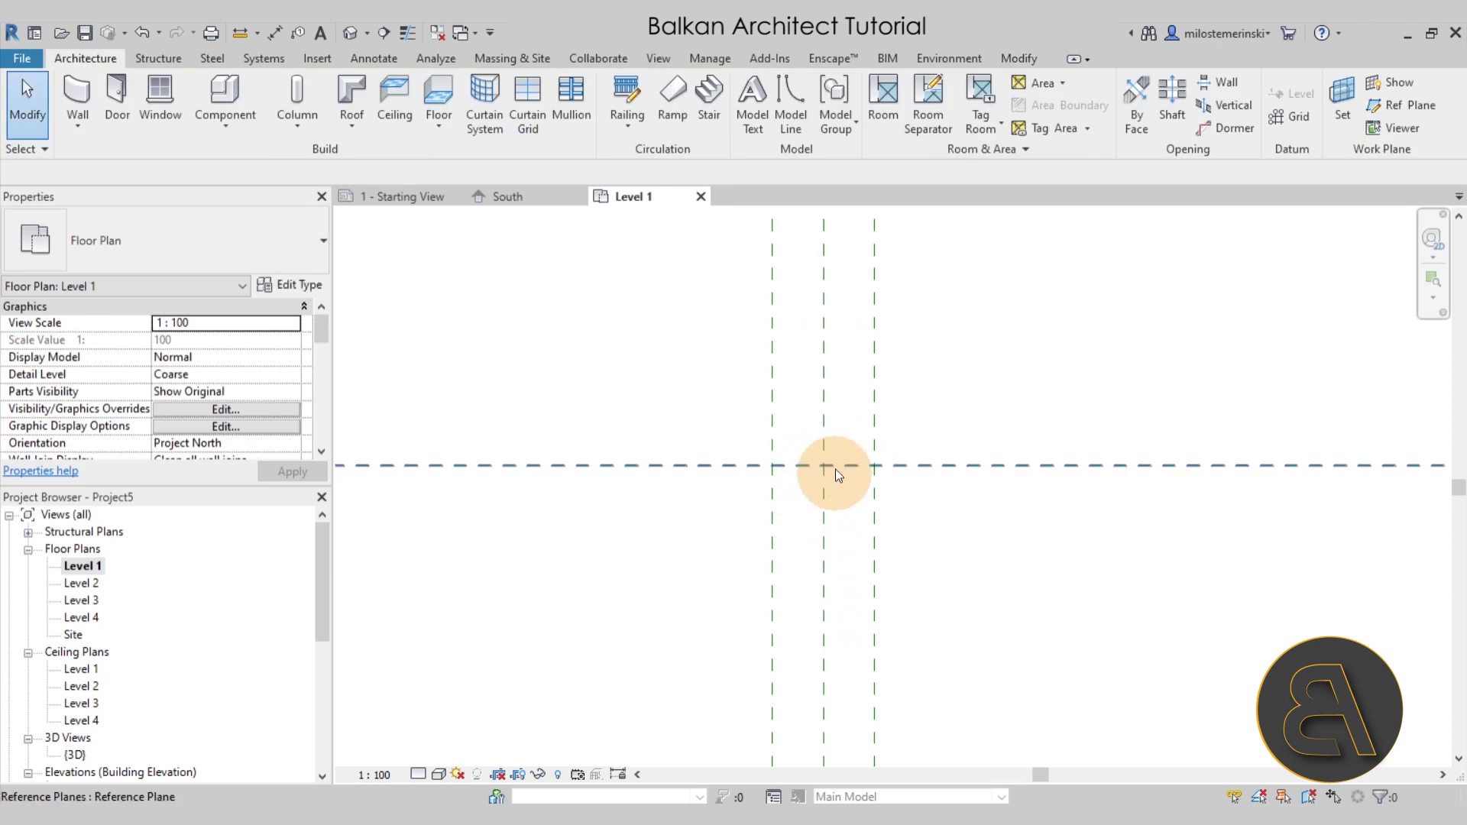
pyautogui.moveTo(776, 419); pyautogui.dragTo(773, 429, button='middle')
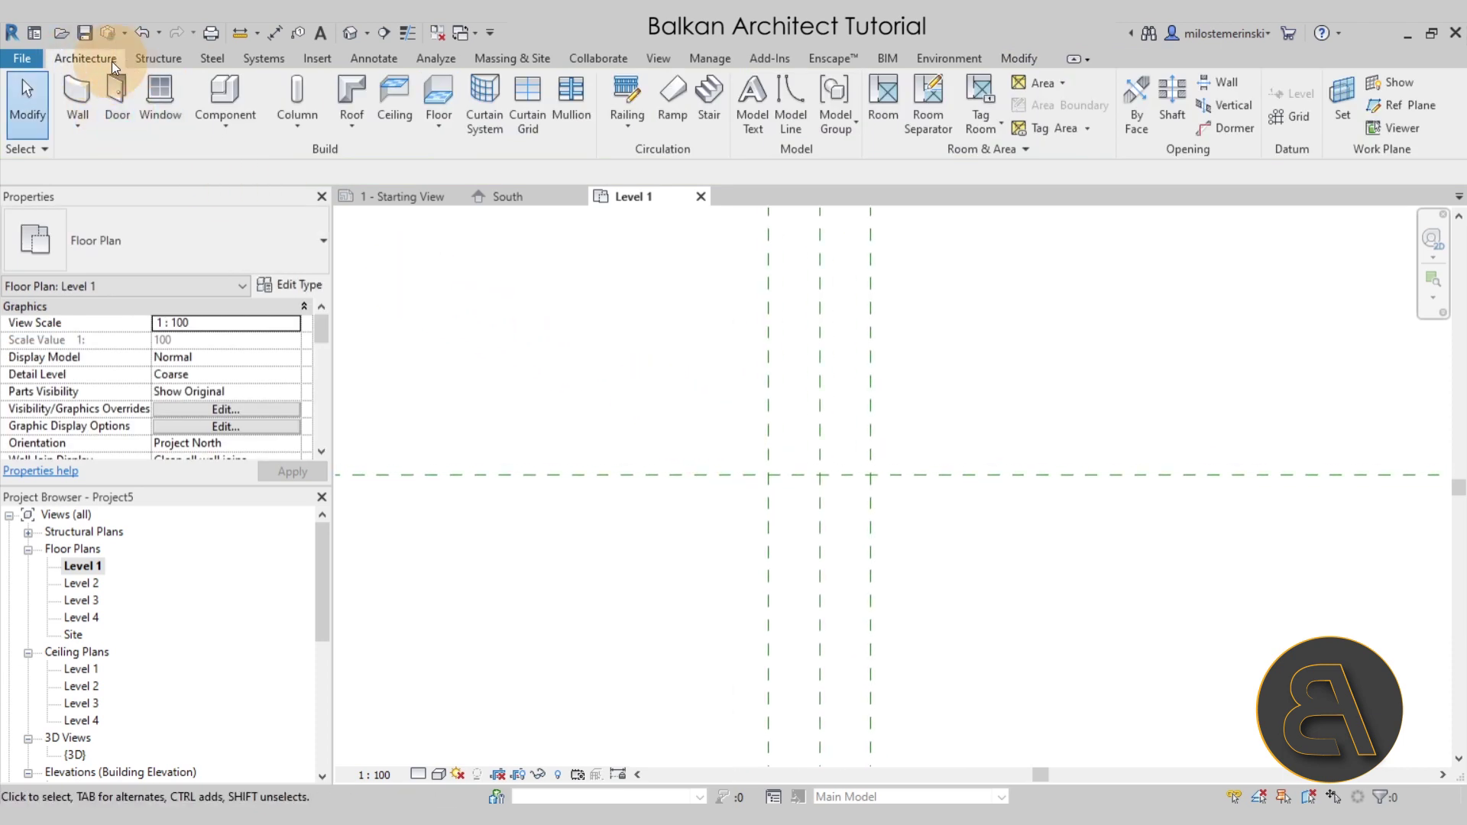
pyautogui.click(72, 93)
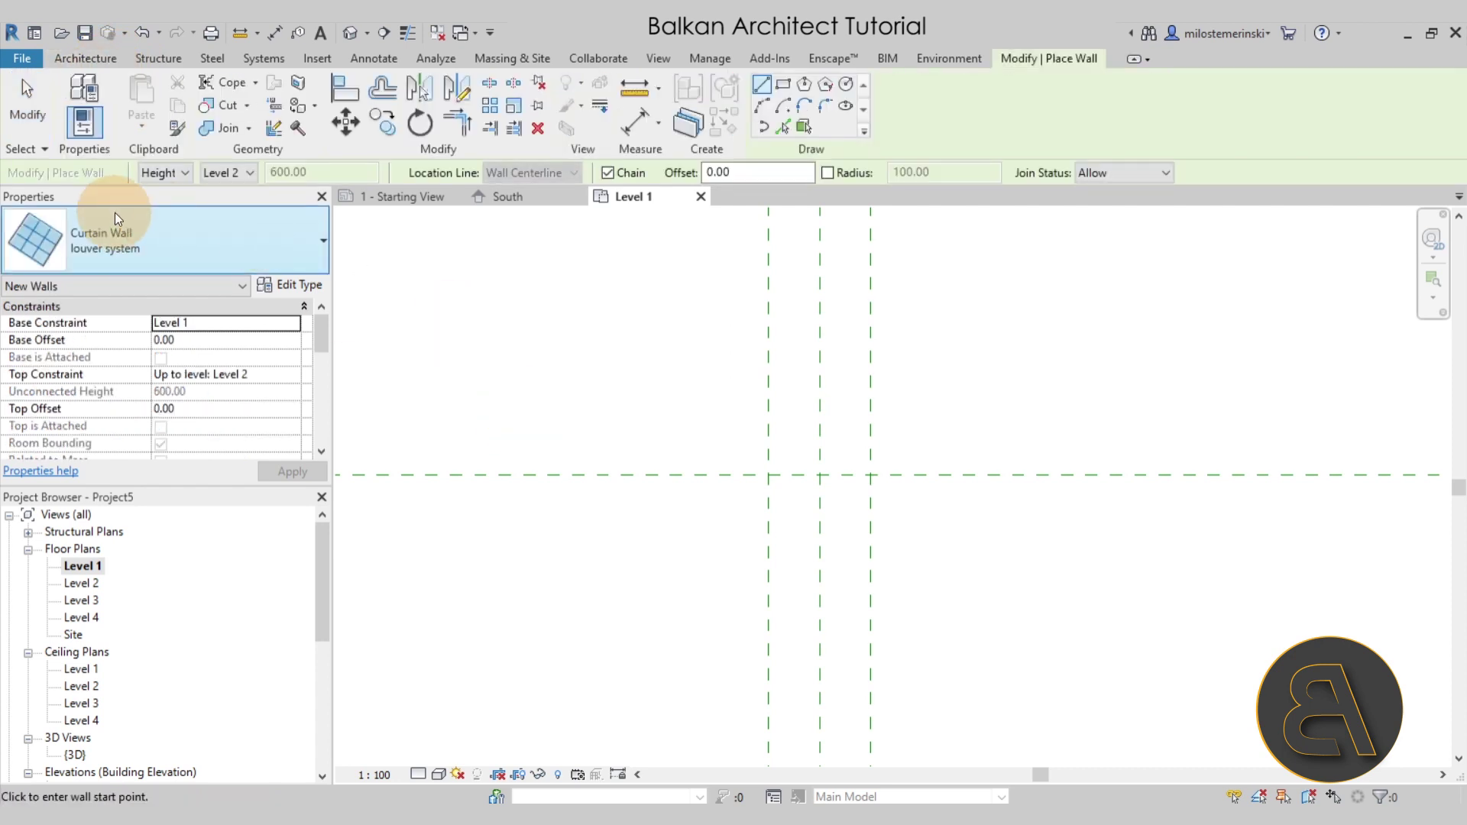
pyautogui.click(183, 236)
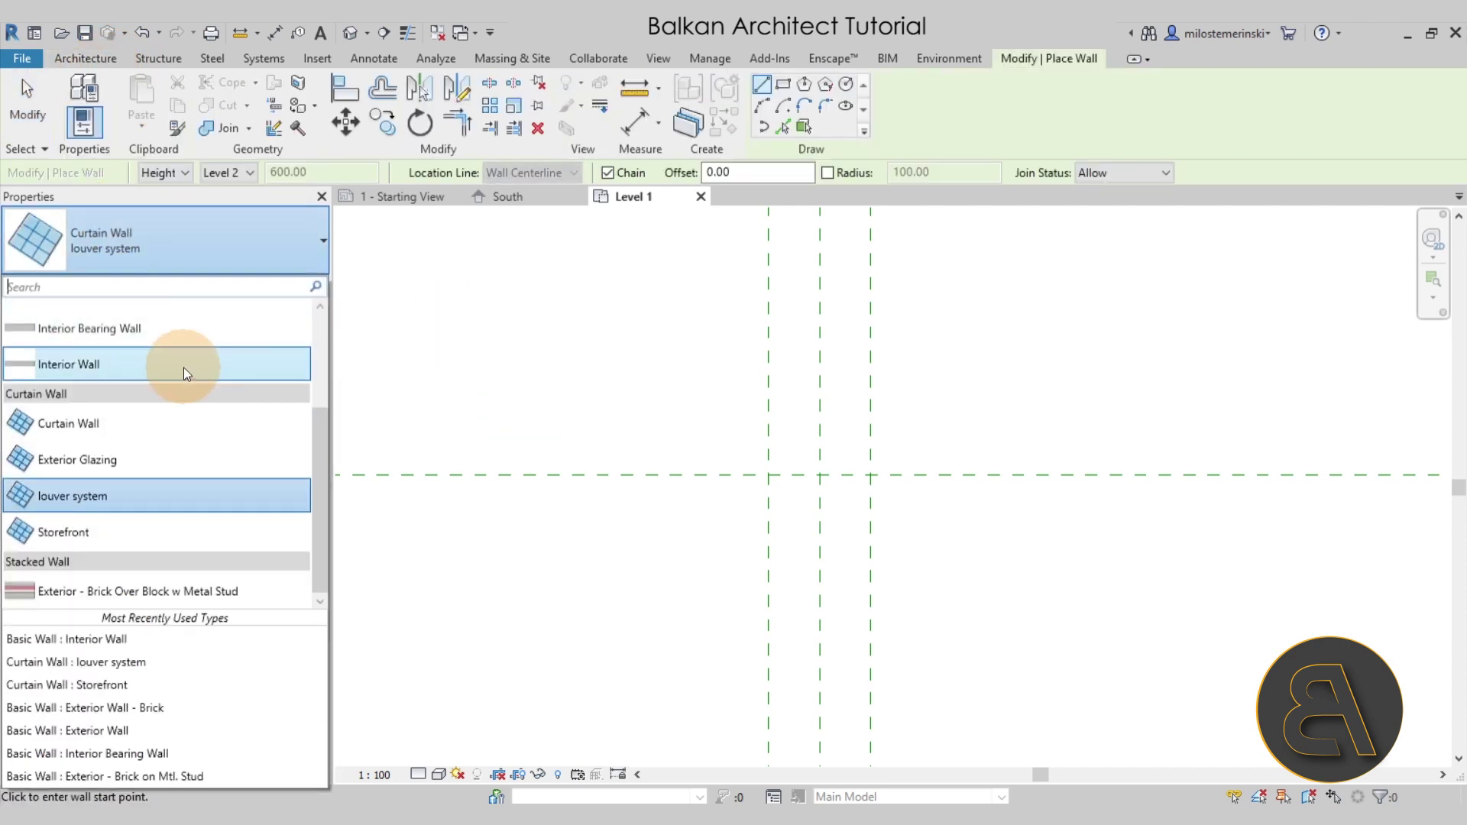
pyautogui.scroll(3, 183, 368)
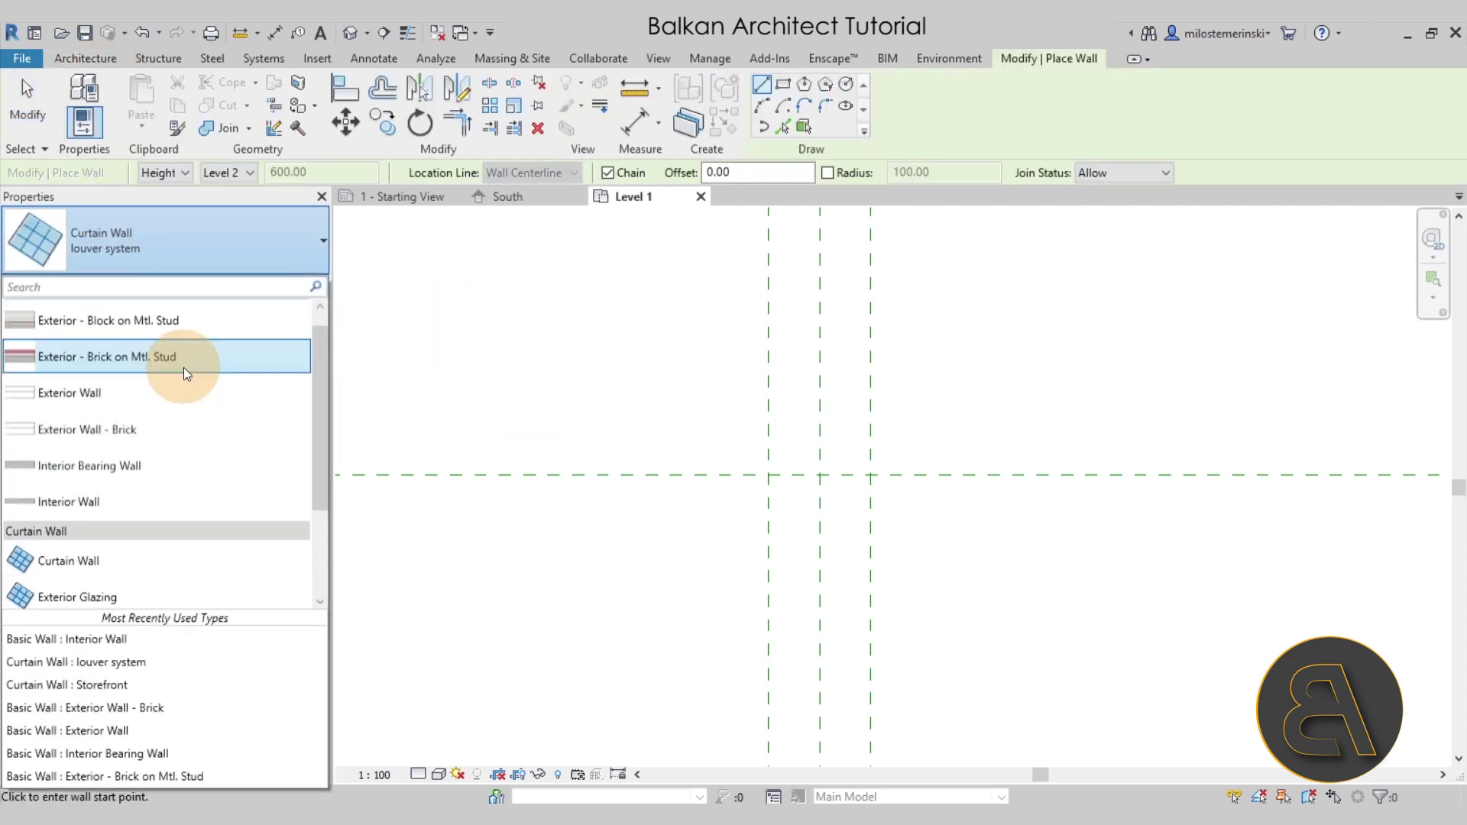
pyautogui.click(132, 395)
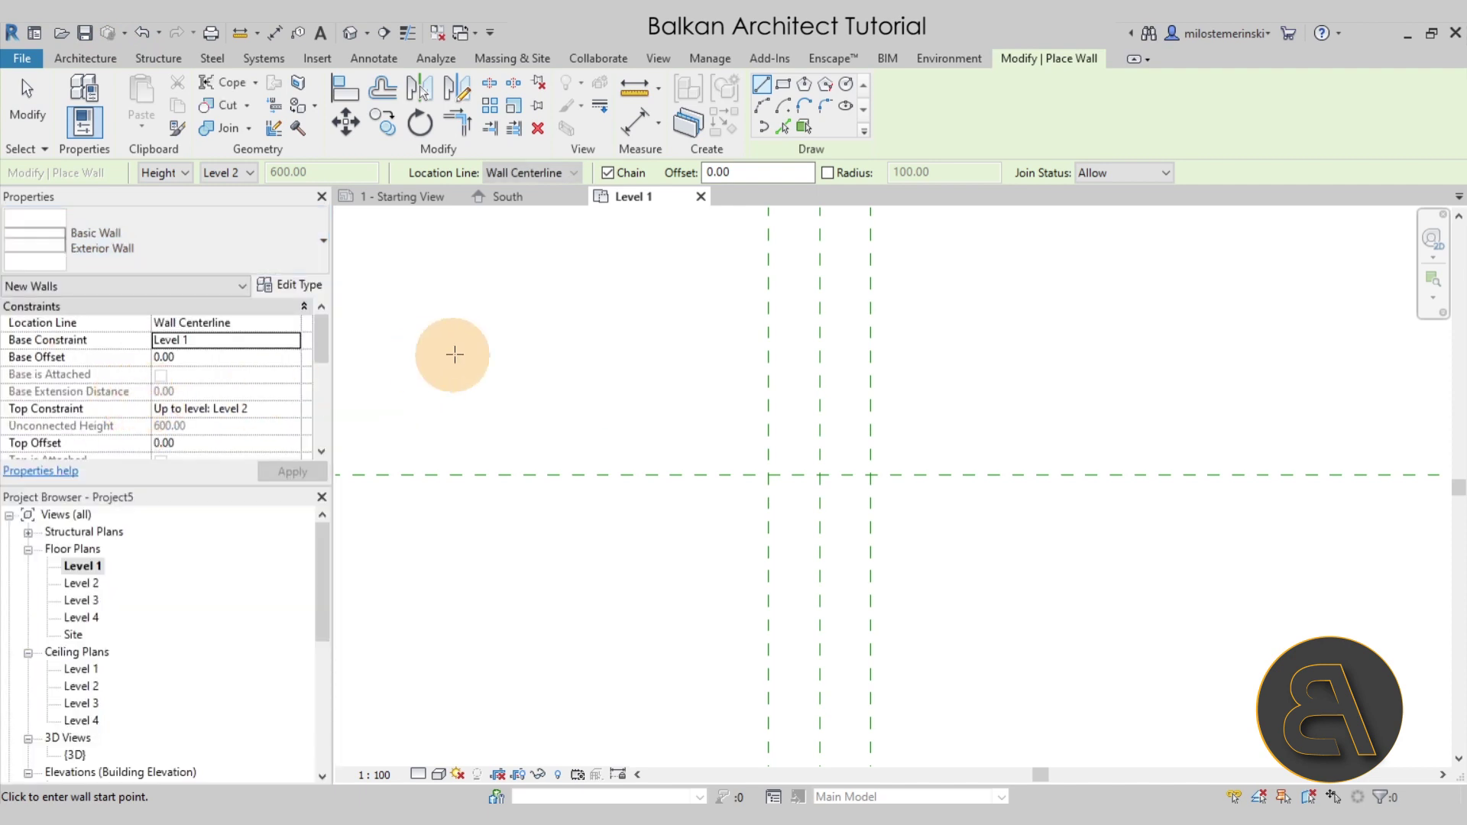
pyautogui.click(503, 172)
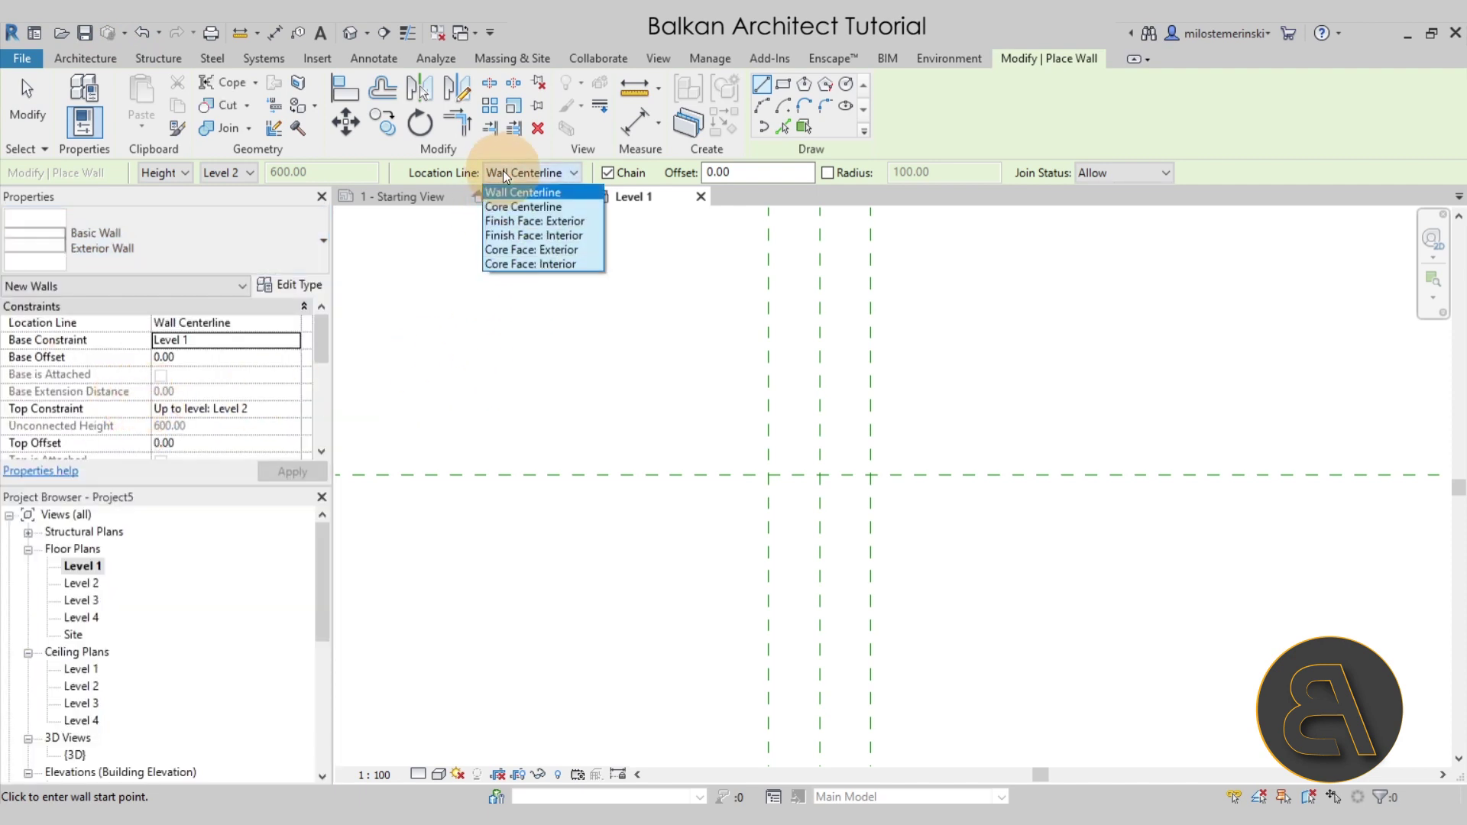
pyautogui.click(529, 222)
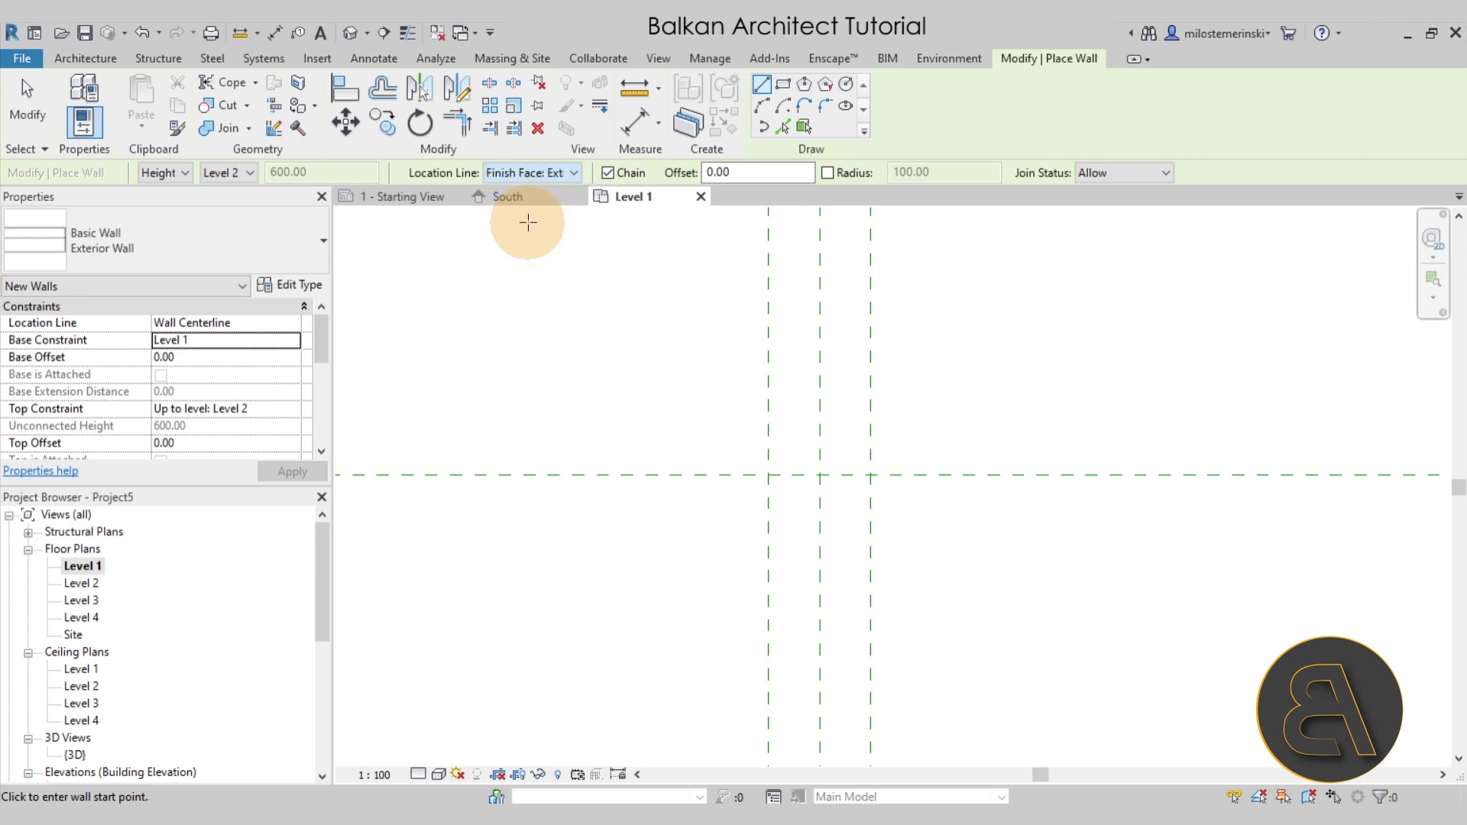
# Draw a circular wall of radius 150 centred where the central and horizontal reference planes cross, reaching the inner reference planes
pyautogui.click(849, 89)
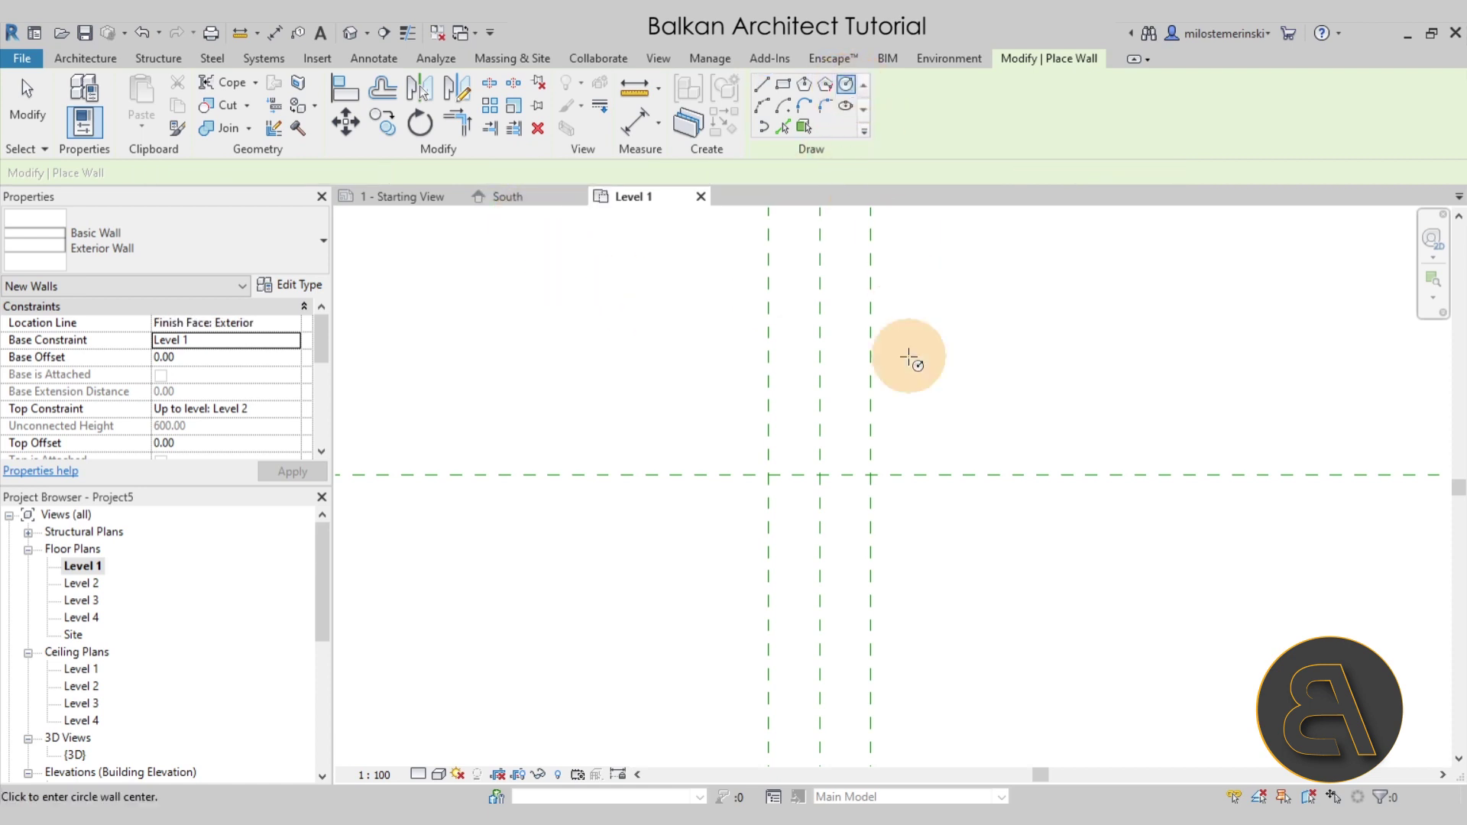
pyautogui.click(820, 476)
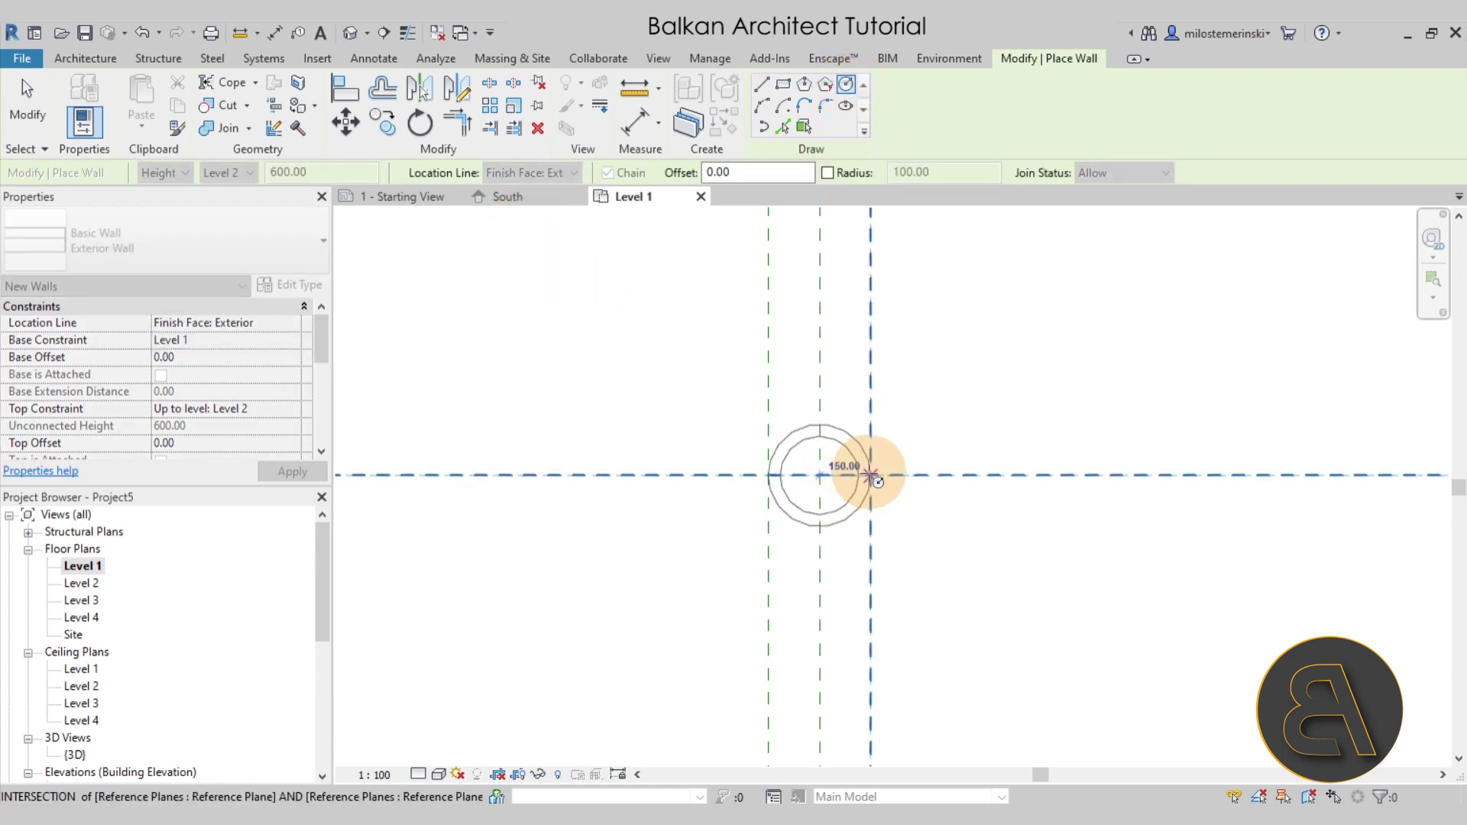
pyautogui.click(871, 474)
pyautogui.press('Escape')
pyautogui.press('Escape')
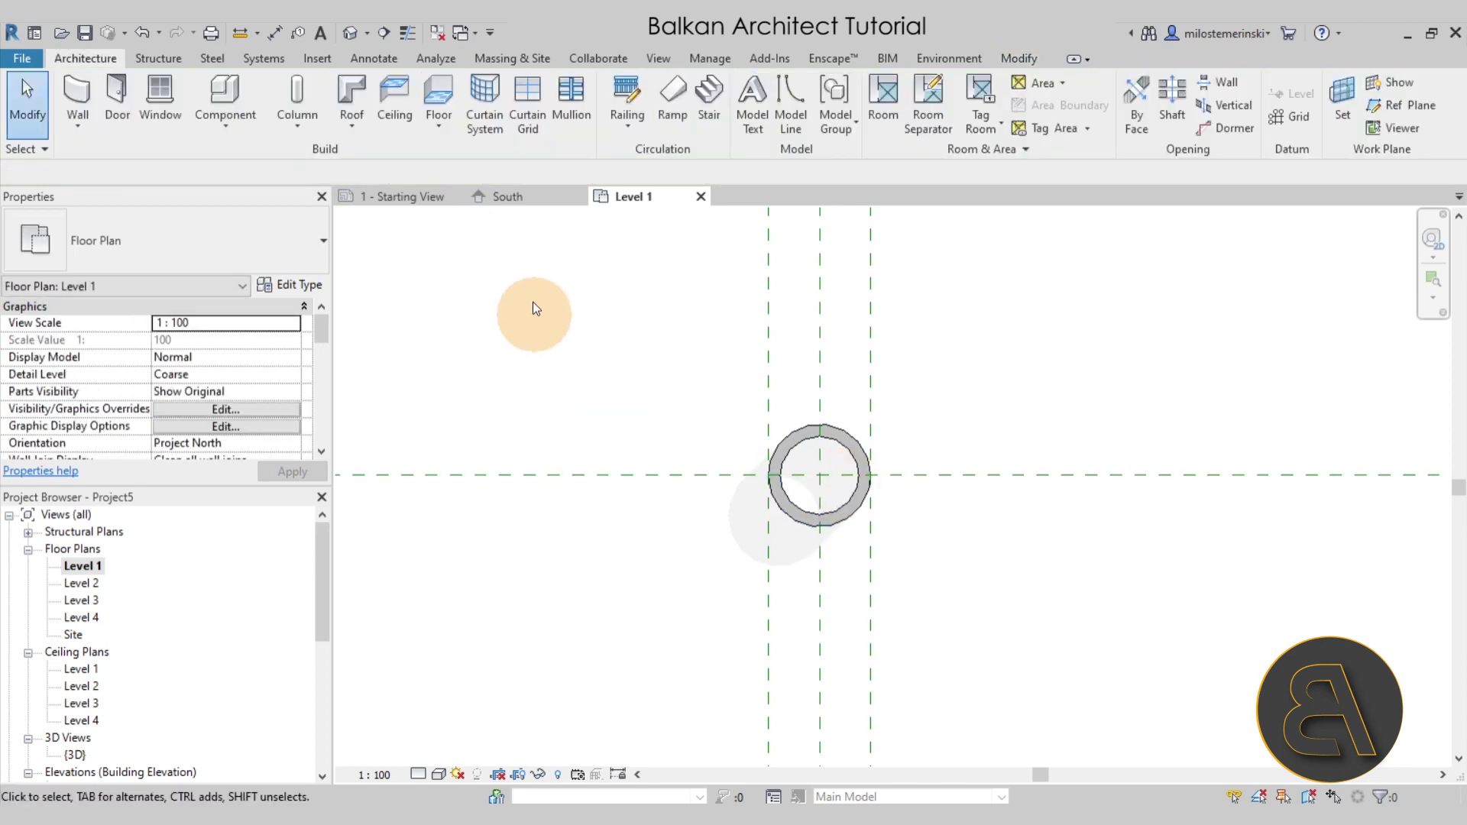
# In the South elevation, set the top constraint of both halves of the circular wall up to Level 4
pyautogui.click(505, 197)
pyautogui.moveTo(682, 489); pyautogui.dragTo(920, 726)
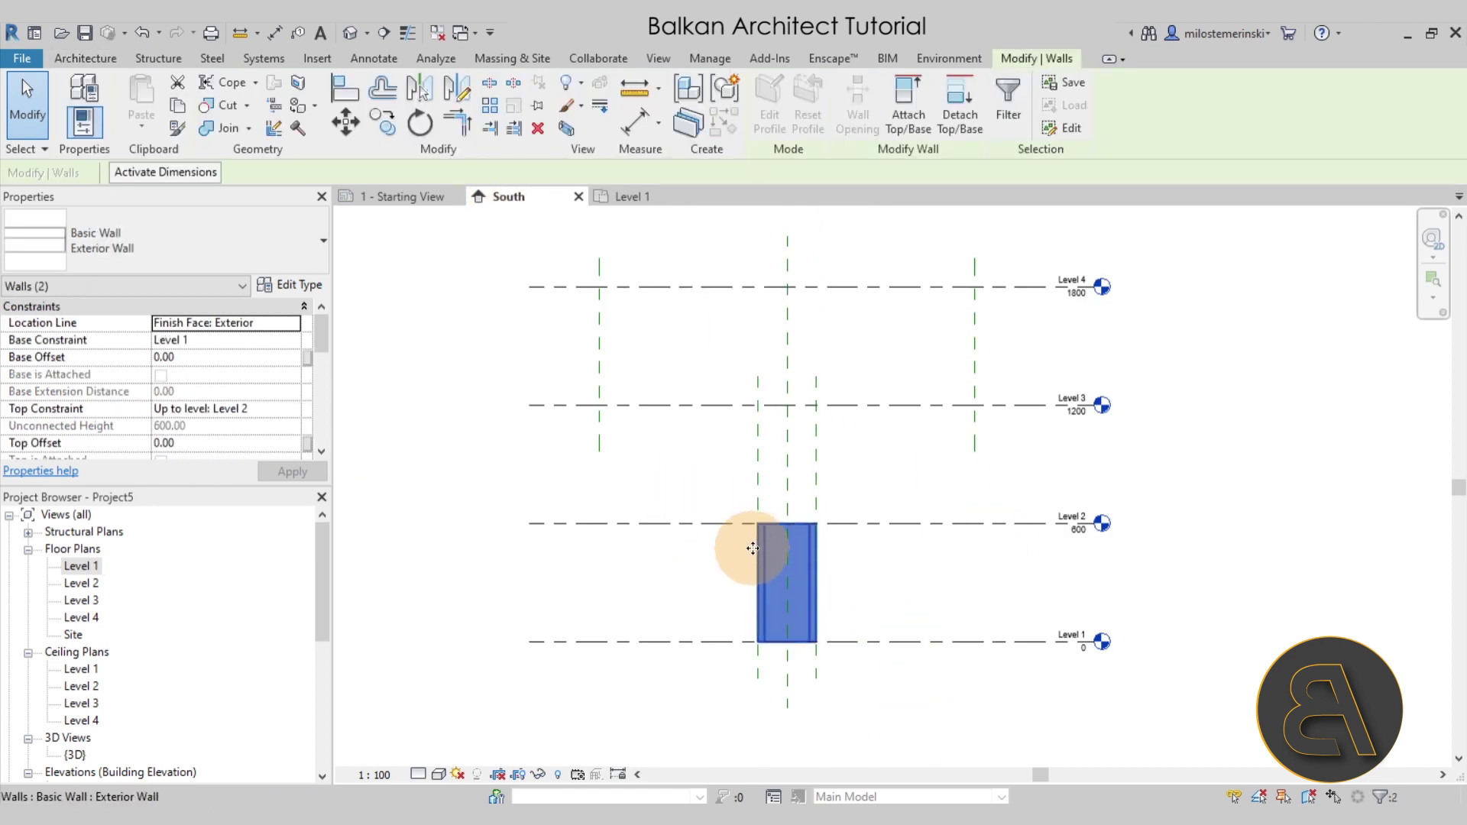
pyautogui.click(290, 412)
pyautogui.click(240, 480)
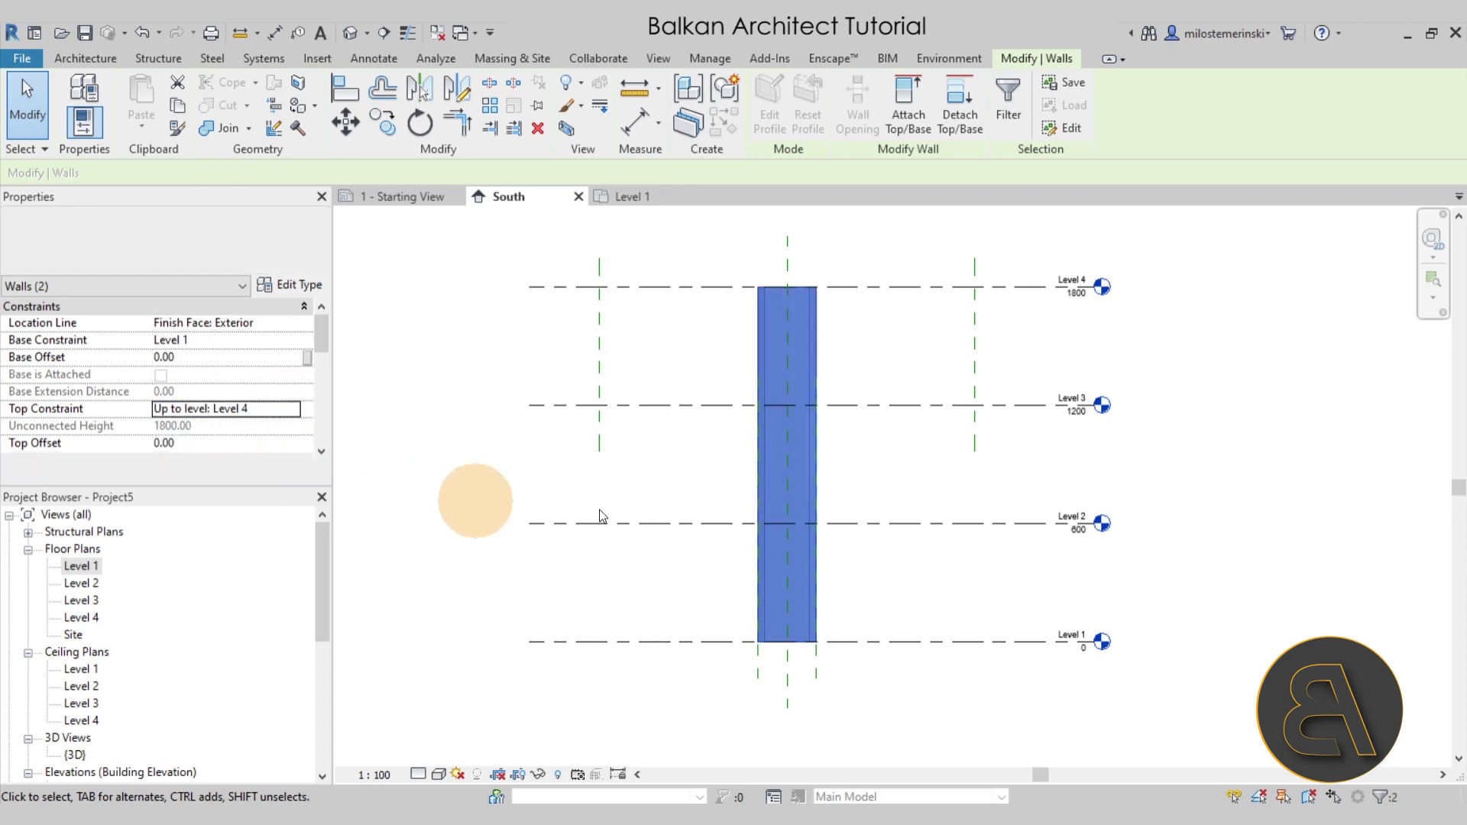
pyautogui.click(892, 492)
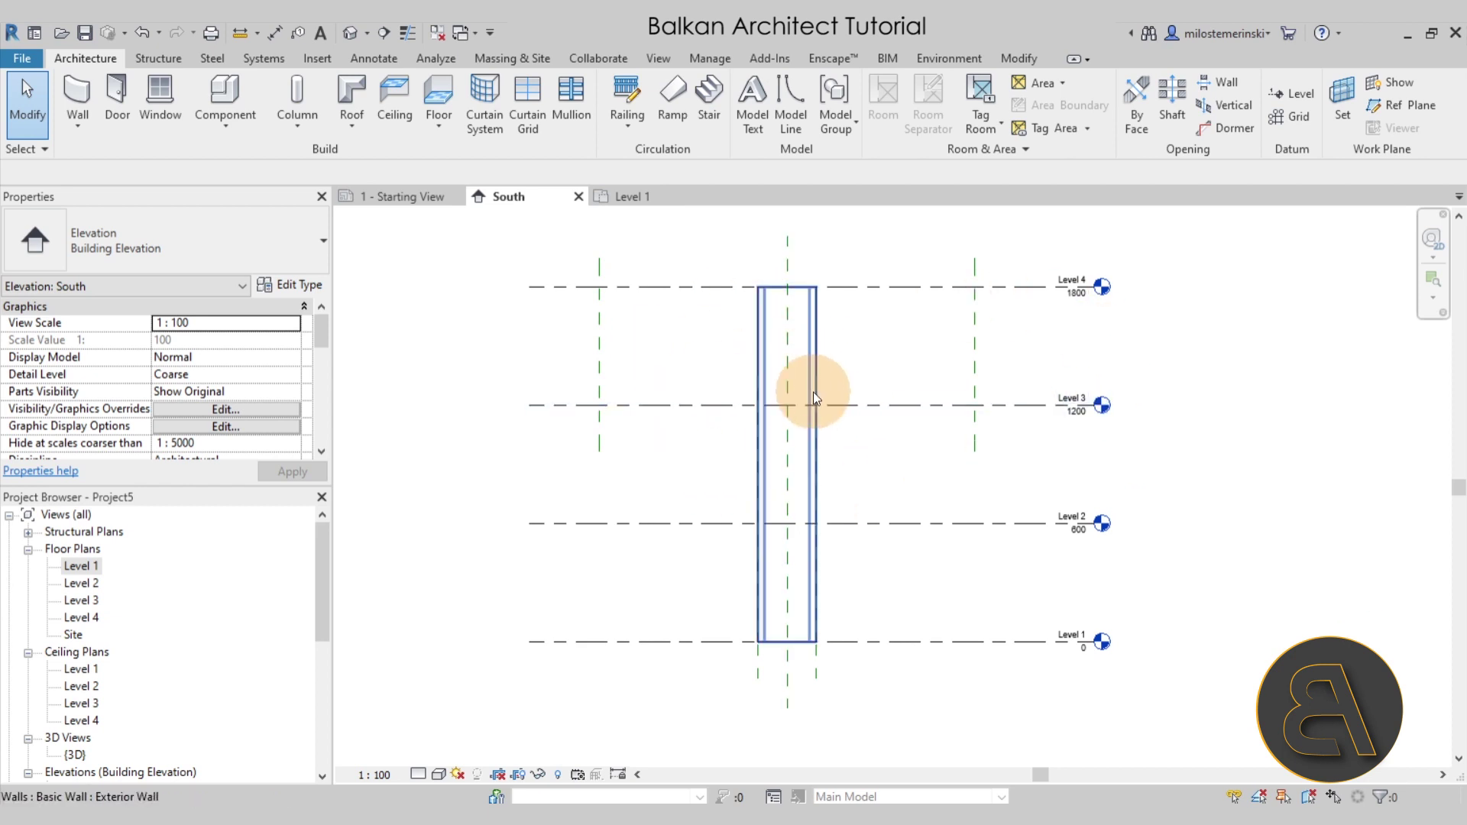
# In the Level 3 floor plan, draw a circular Exterior Wall concentric with the small one, reaching the outer reference planes
pyautogui.doubleClick(1105, 413)
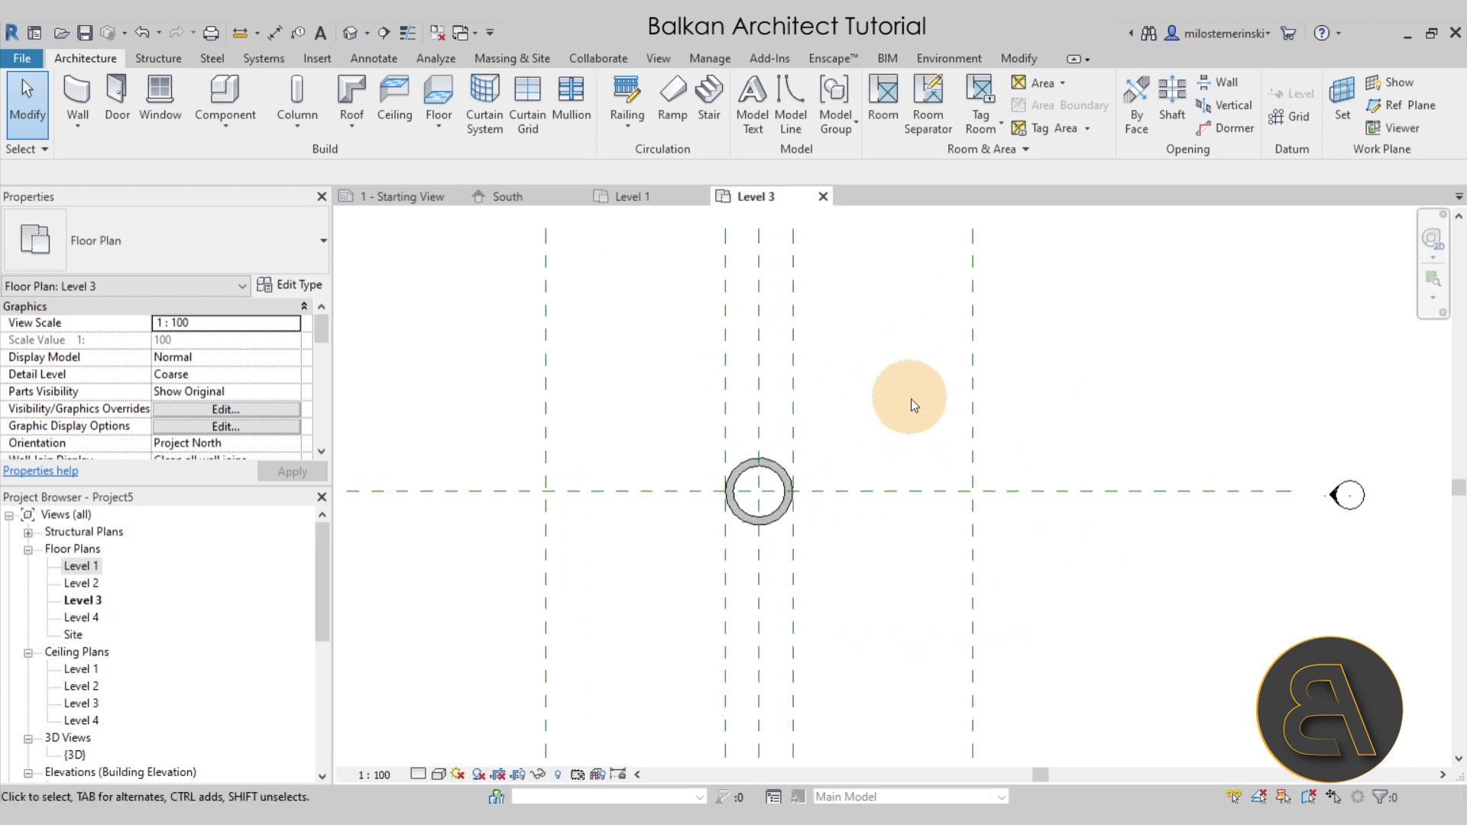
pyautogui.moveTo(910, 402); pyautogui.dragTo(881, 423, button='middle')
pyautogui.click(84, 98)
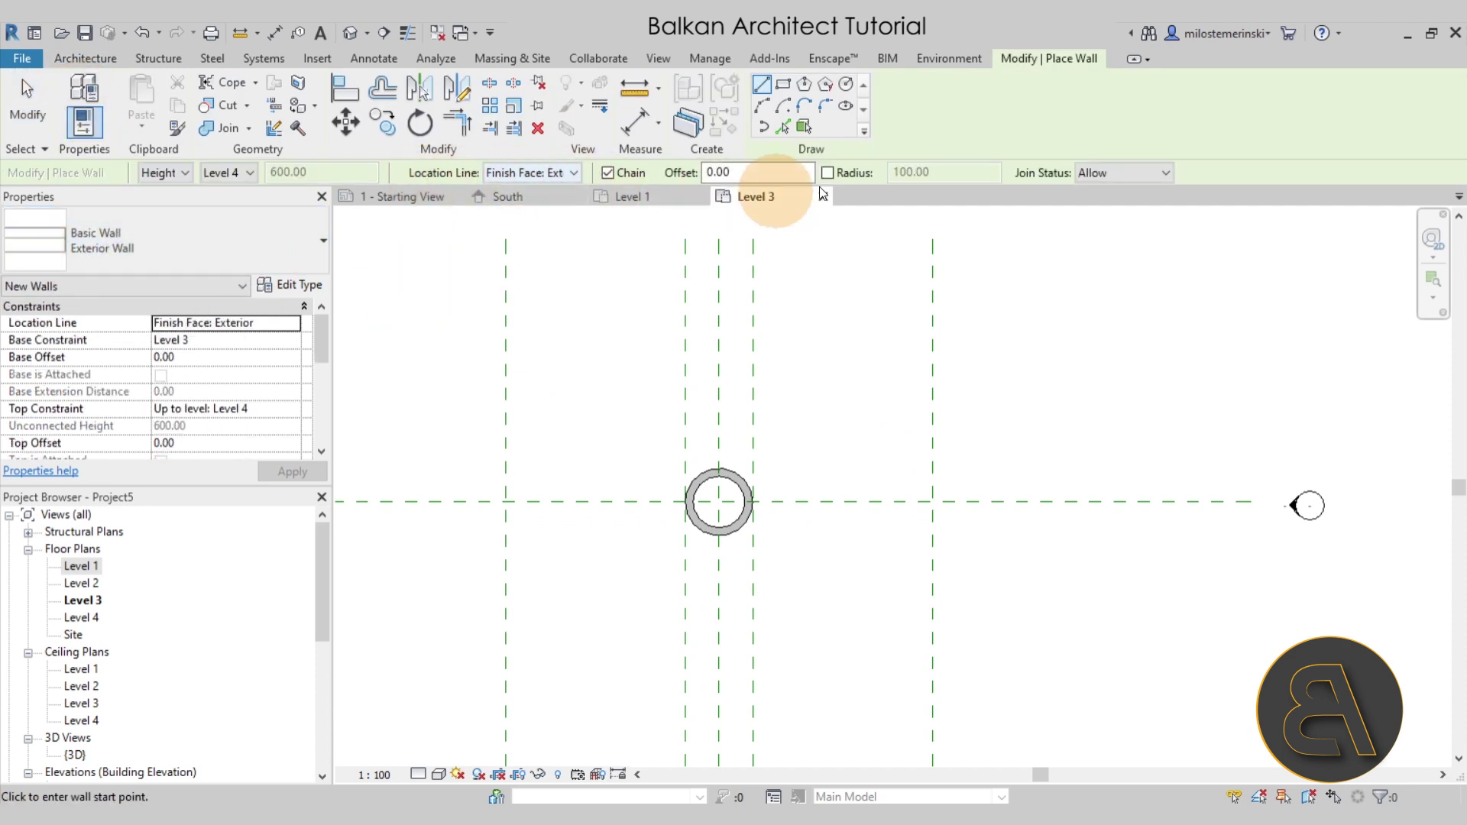
pyautogui.click(845, 84)
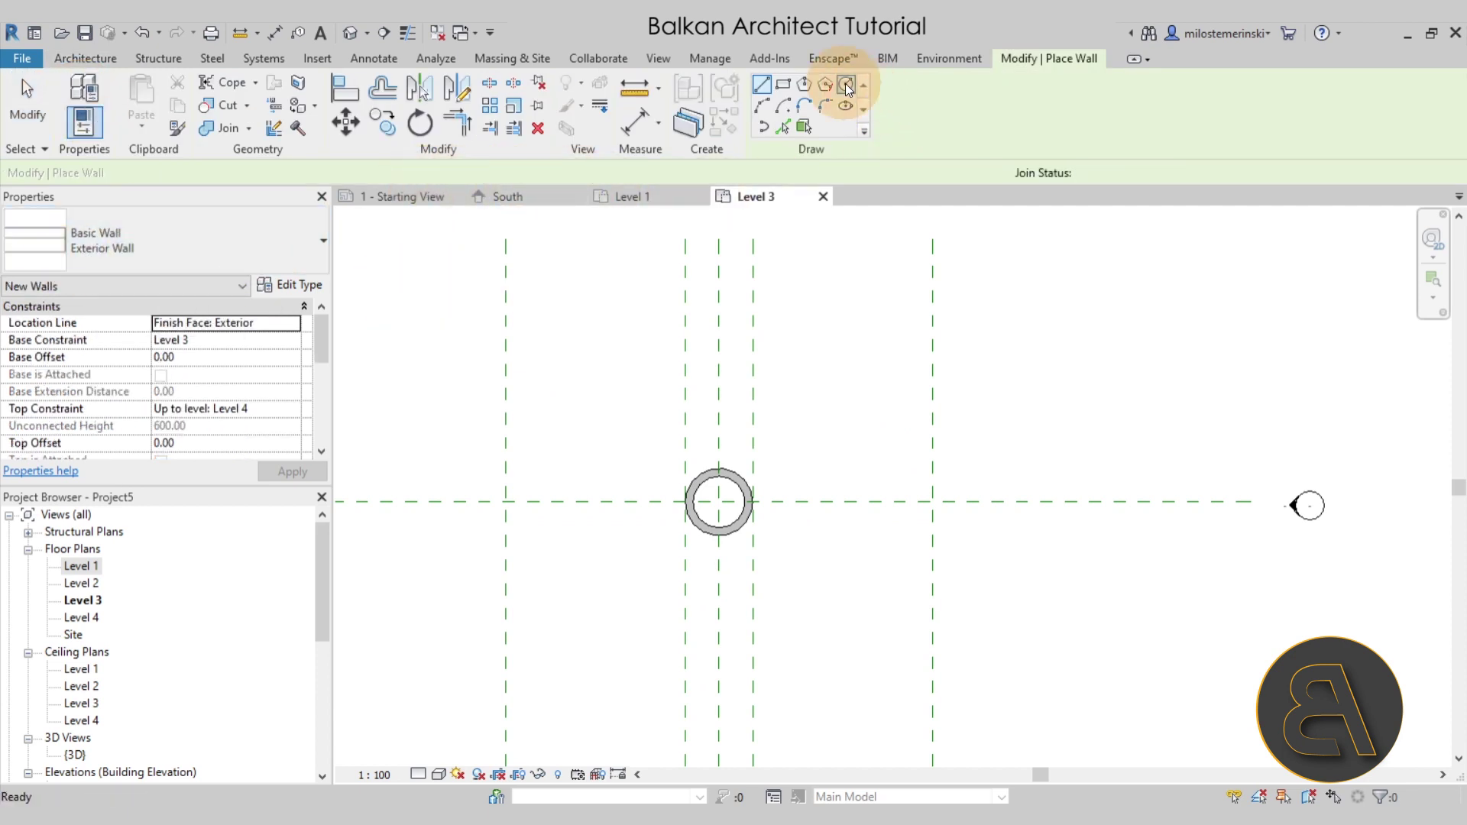
pyautogui.click(718, 502)
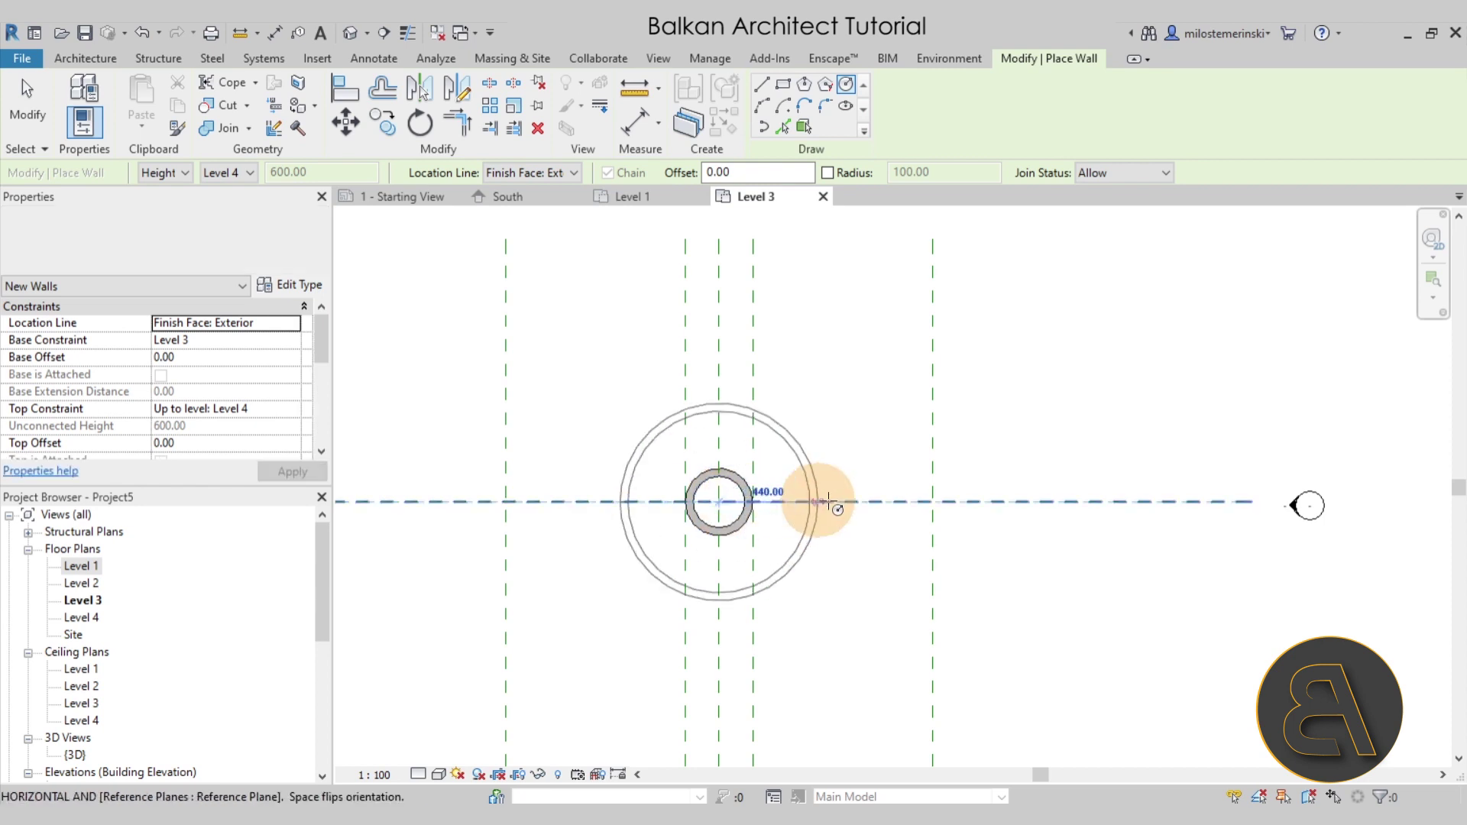
pyautogui.click(933, 502)
pyautogui.press('Escape')
pyautogui.press('Escape')
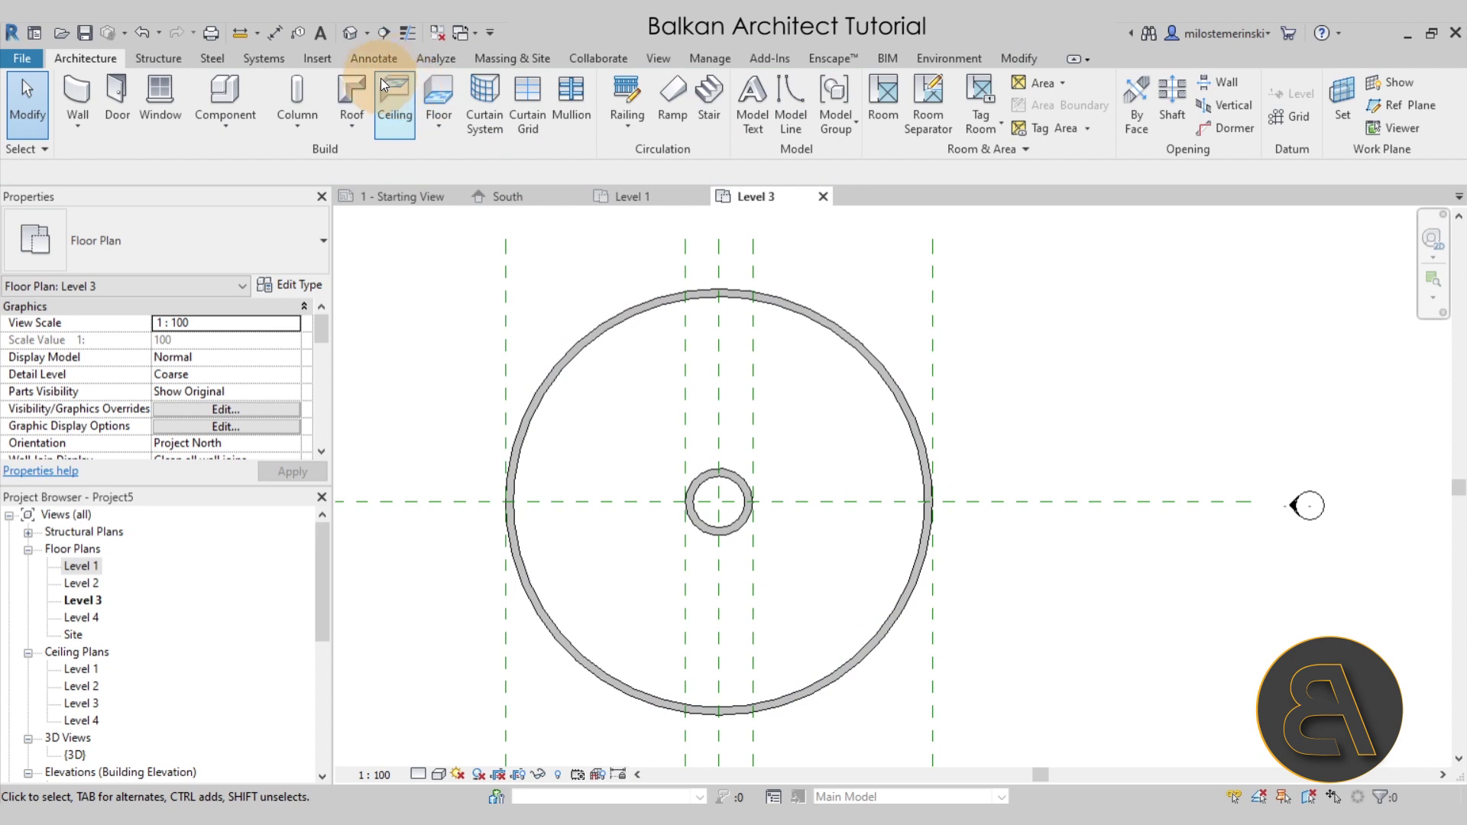
# Examine the wide upper wall between Level 3 and Level 4 in the South elevation, and return to the Level 3 plan
pyautogui.click(546, 201)
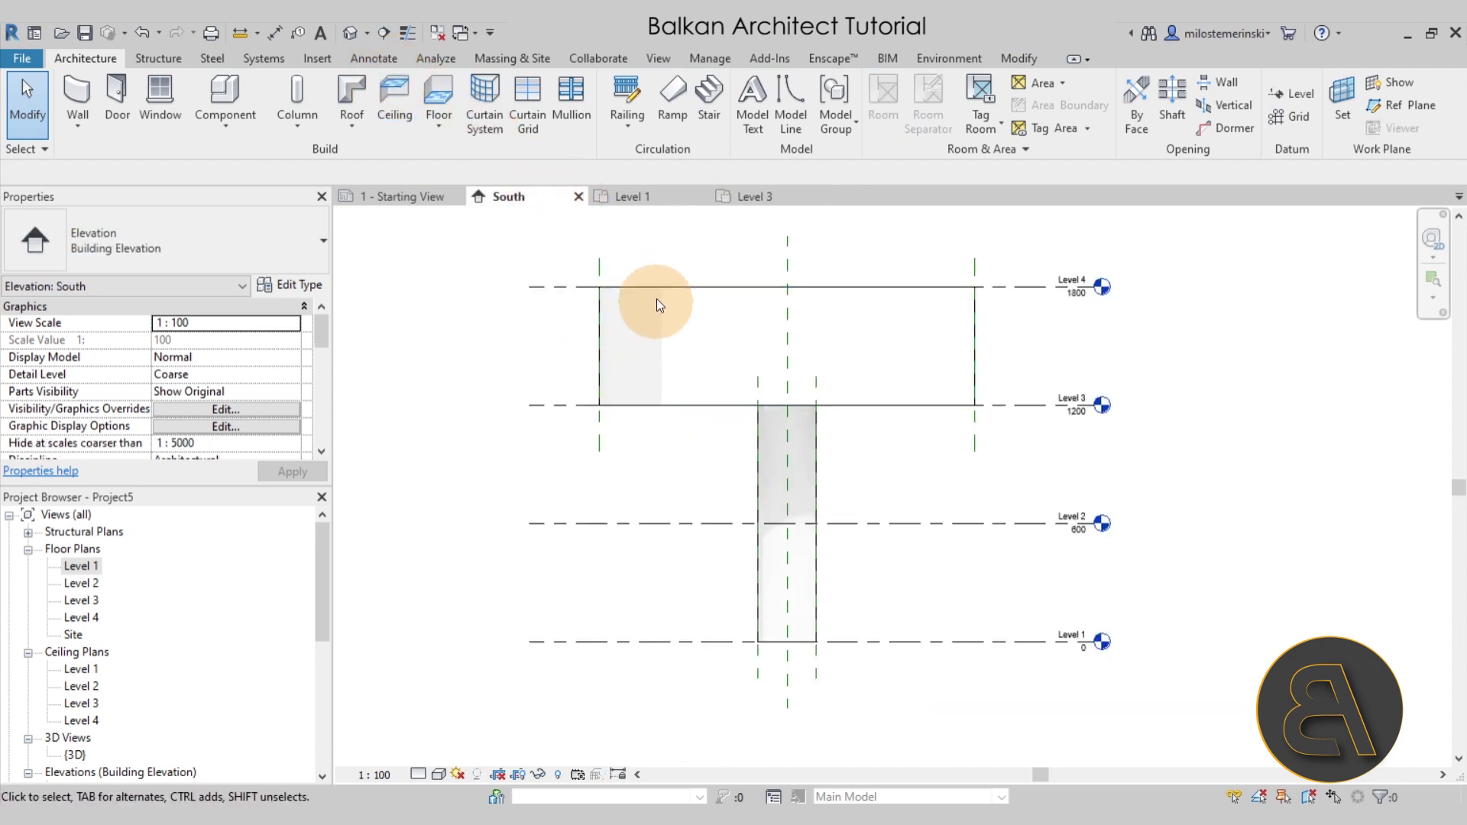
pyautogui.scroll(5, 694, 571)
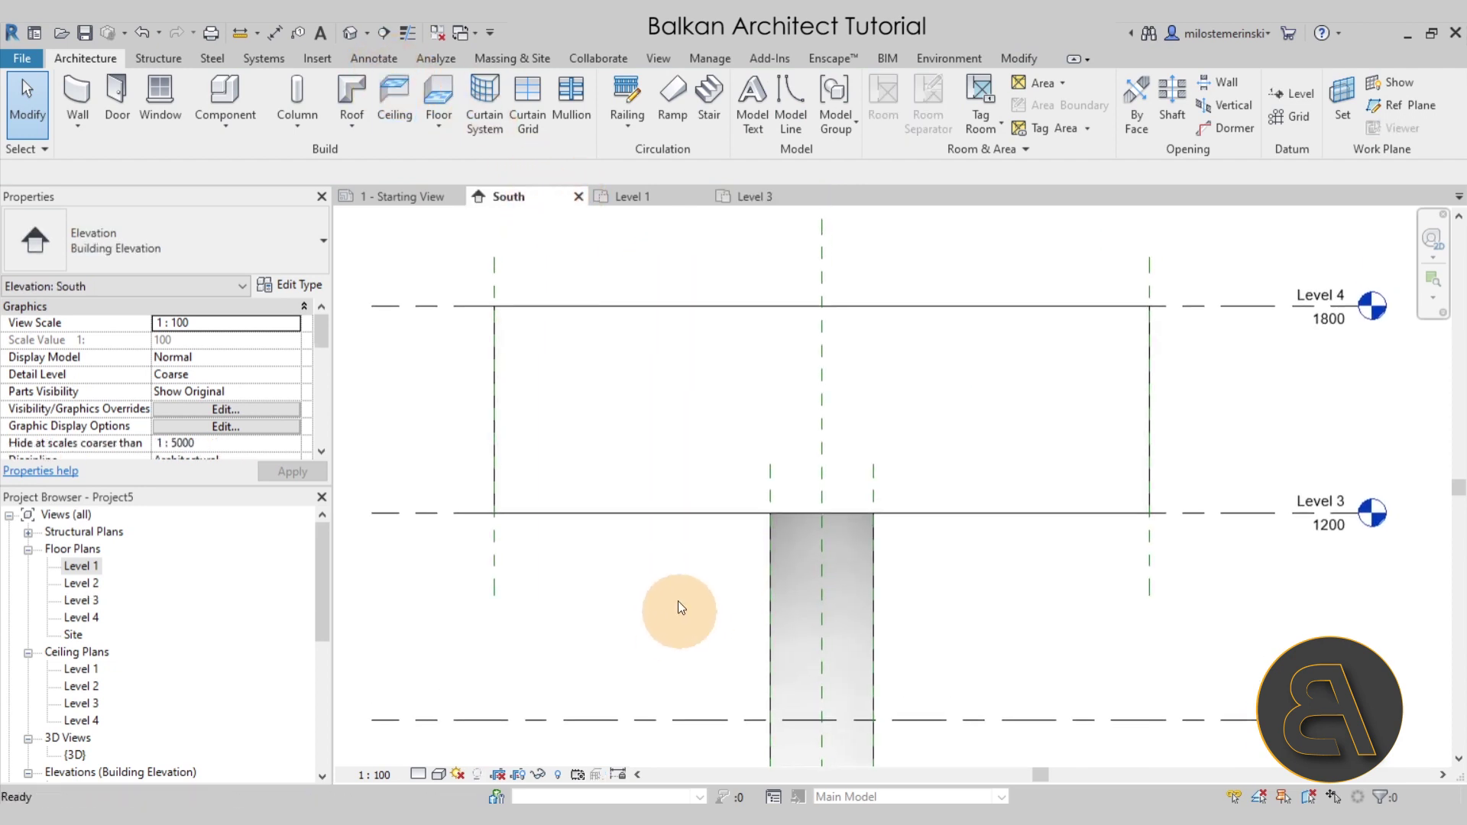
pyautogui.scroll(-1, 665, 535)
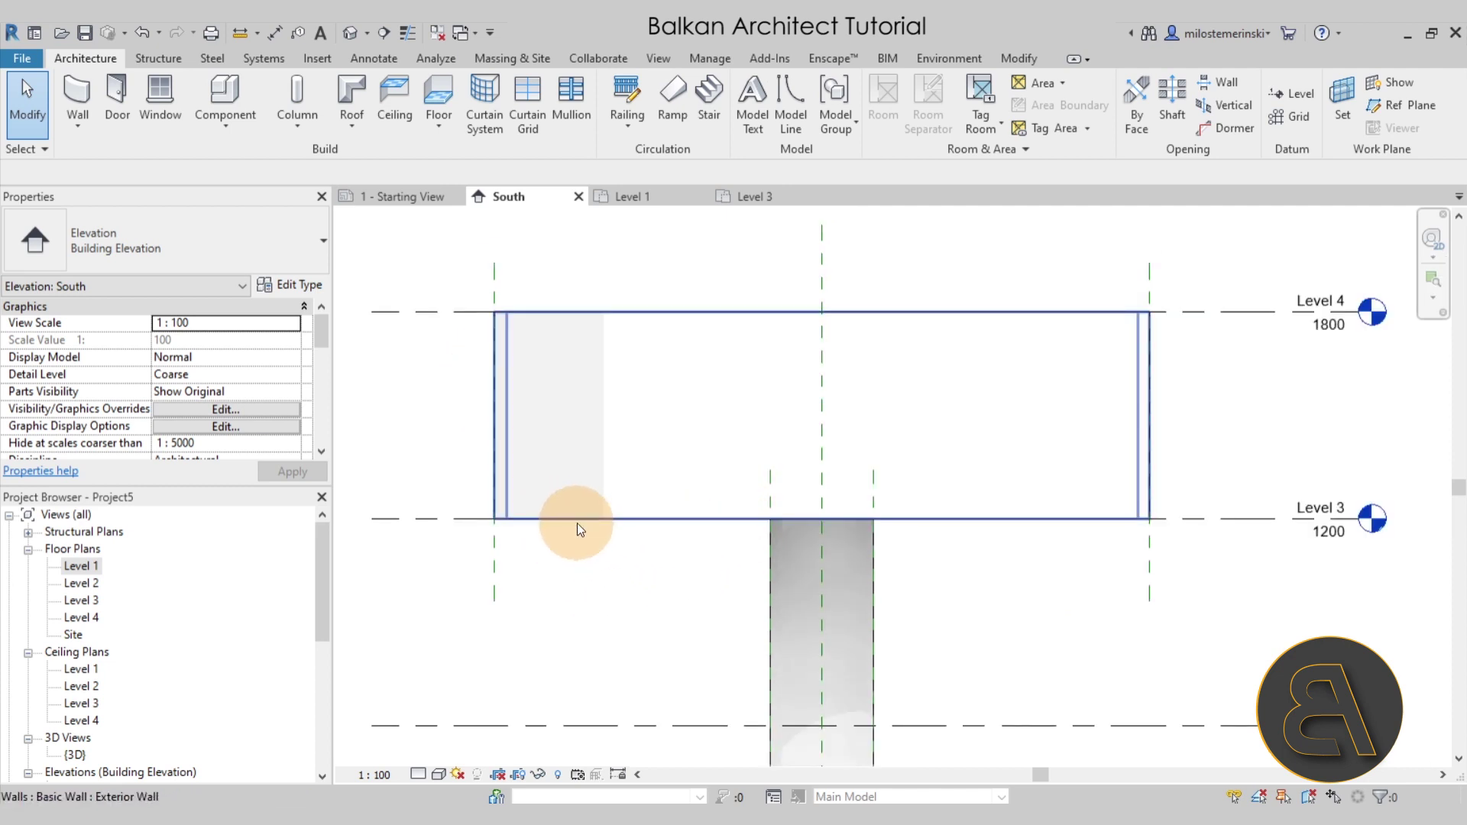
pyautogui.scroll(-1, 625, 575)
pyautogui.moveTo(626, 576); pyautogui.dragTo(620, 526, button='middle')
pyautogui.scroll(-1, 634, 557)
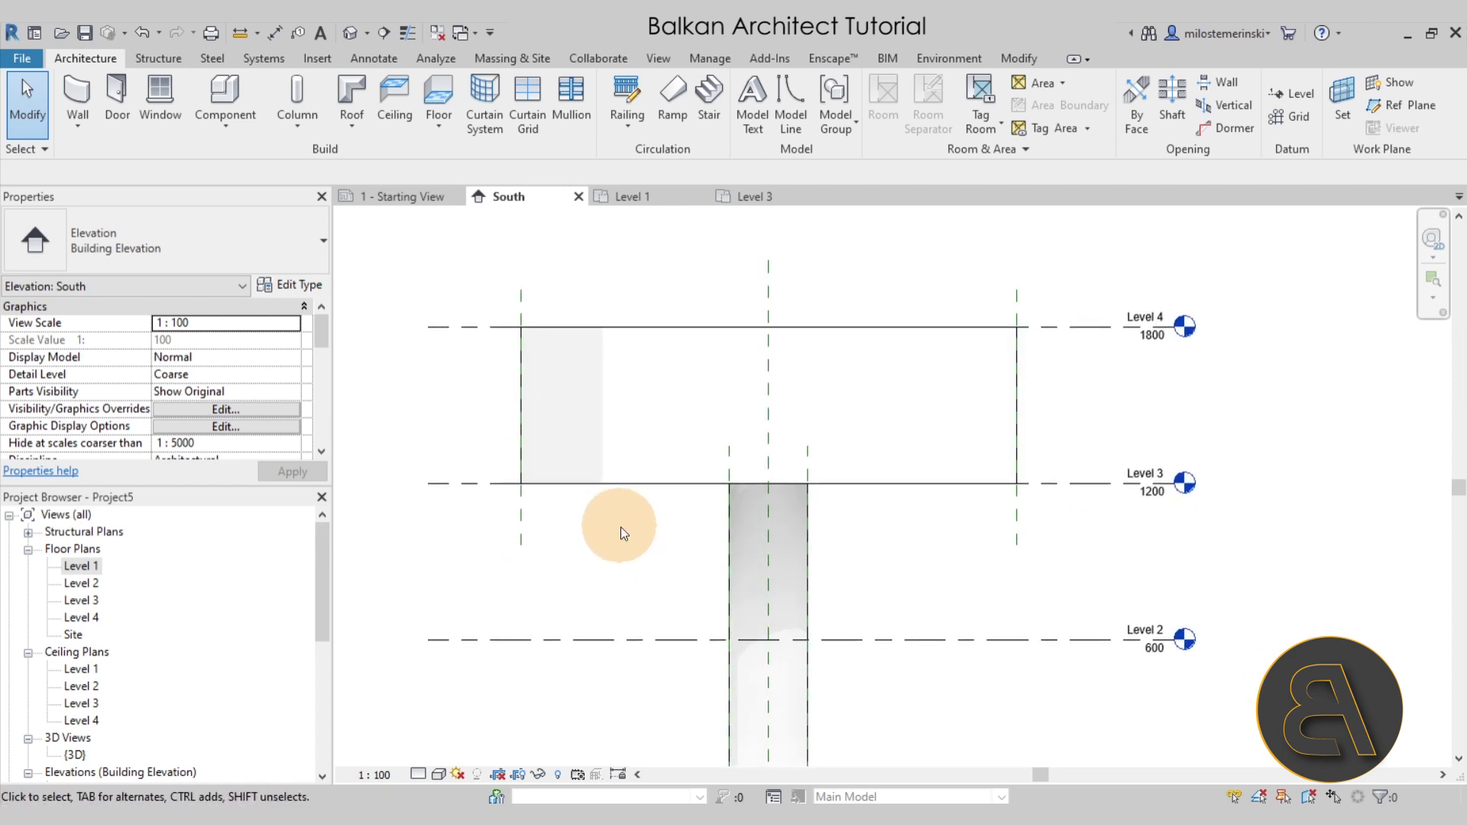
pyautogui.click(802, 203)
pyautogui.moveTo(782, 435); pyautogui.dragTo(779, 417, button='middle')
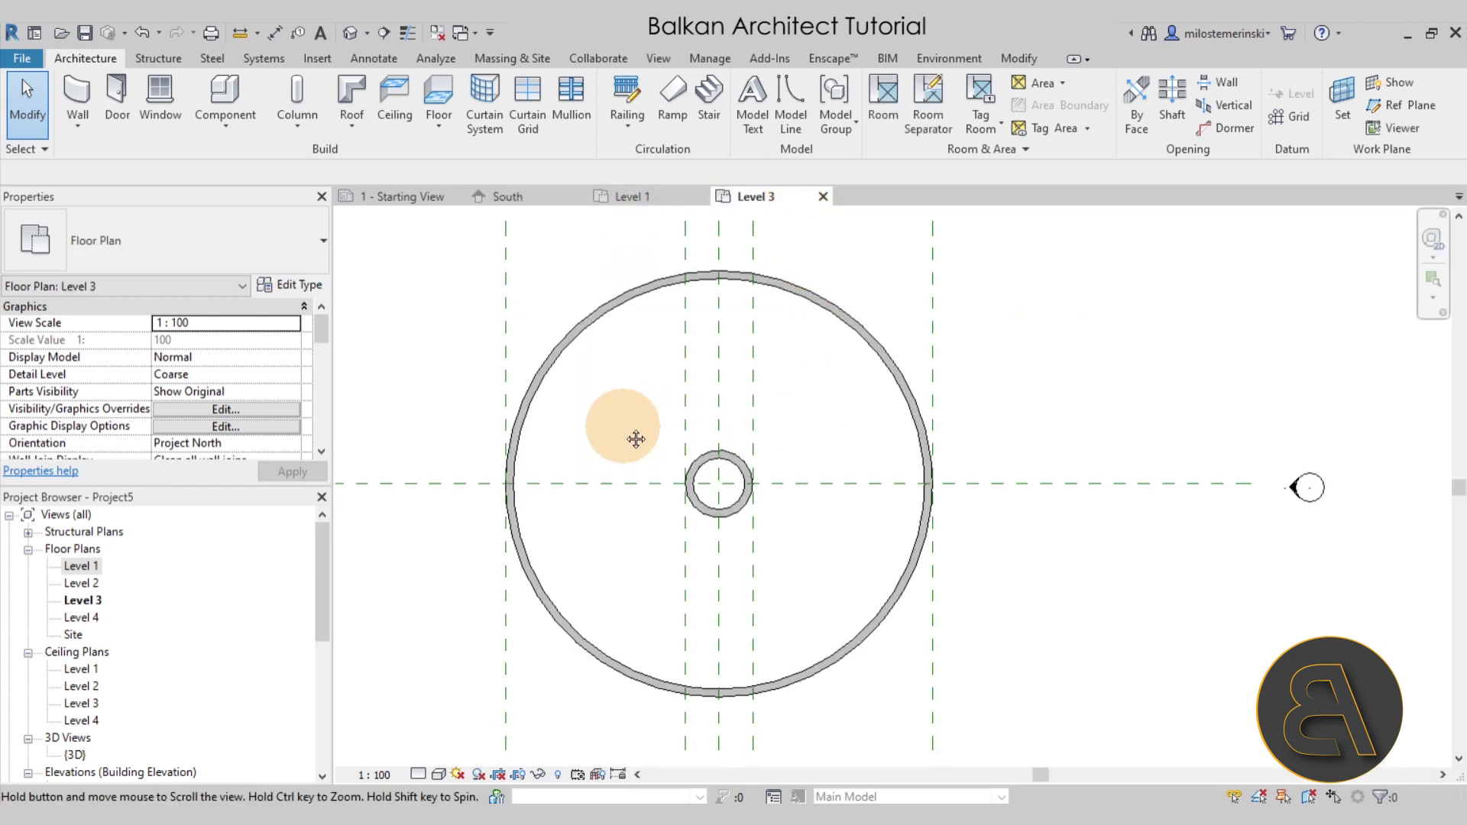
# Start a Storefront curtain wall from Level 3 up to Level 4 with a base offset of 40 and a top offset of -120
pyautogui.click(77, 96)
pyautogui.click(135, 250)
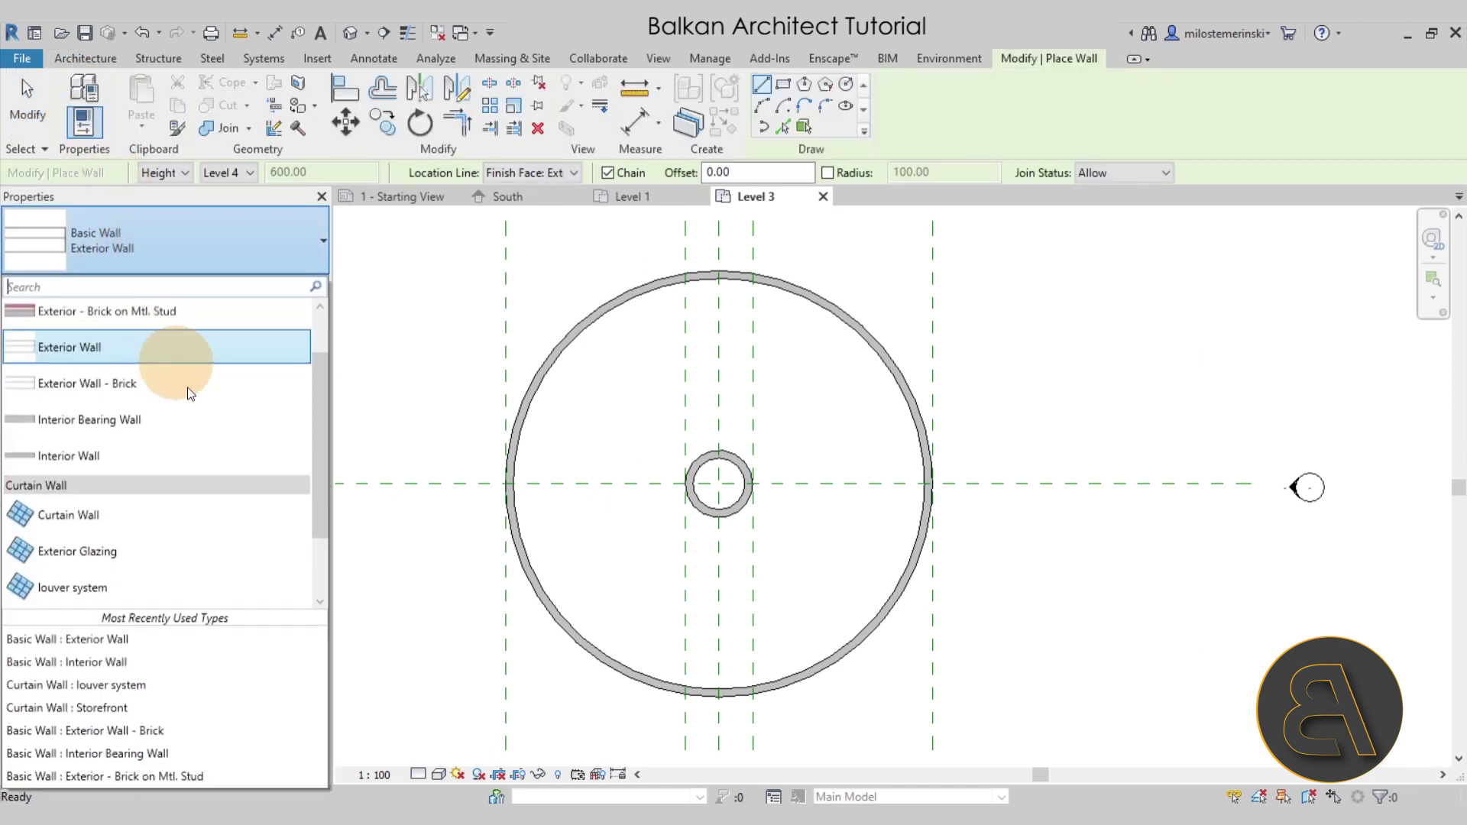
pyautogui.scroll(-1, 203, 443)
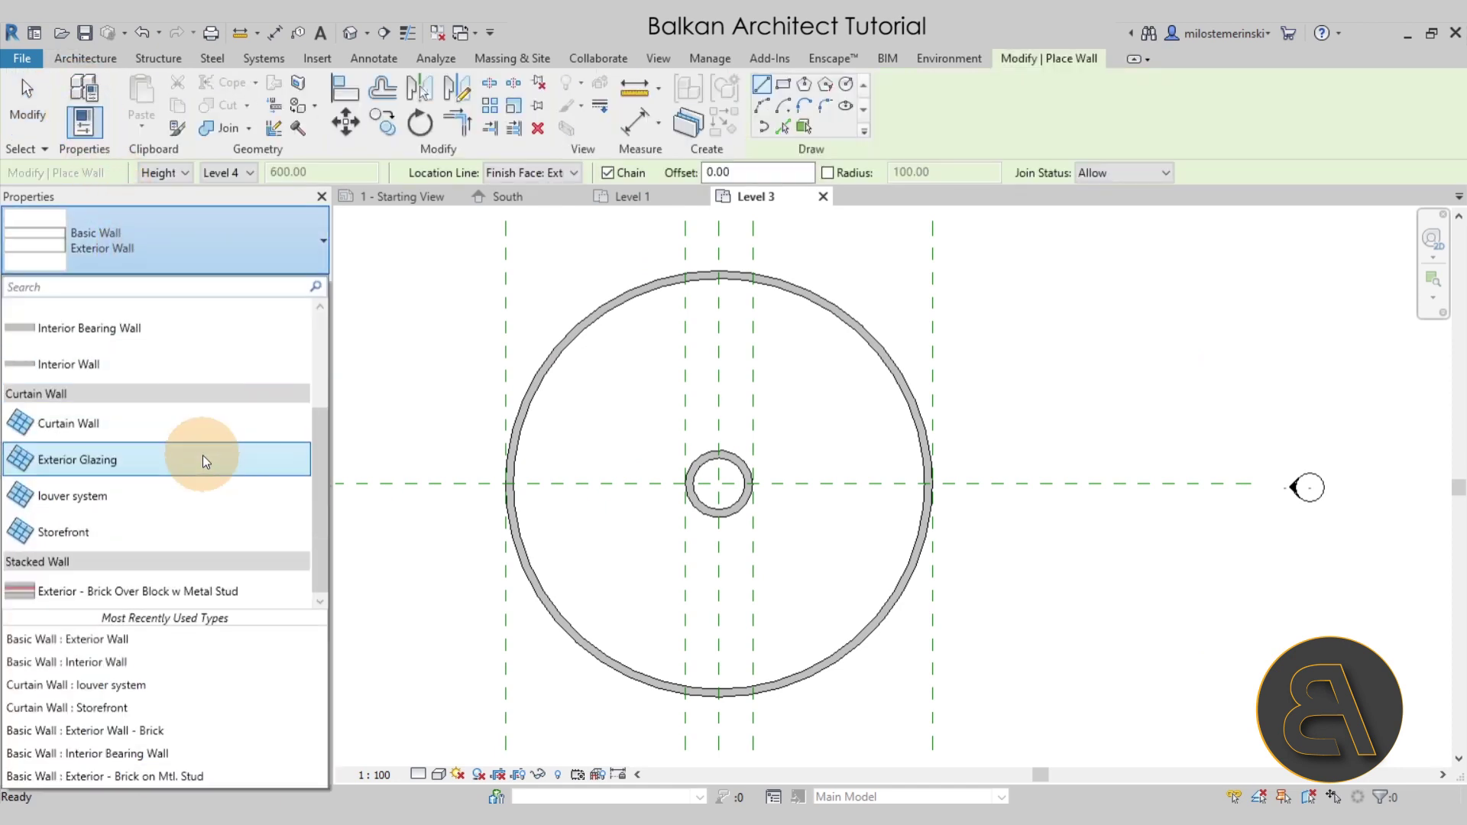
pyautogui.click(56, 536)
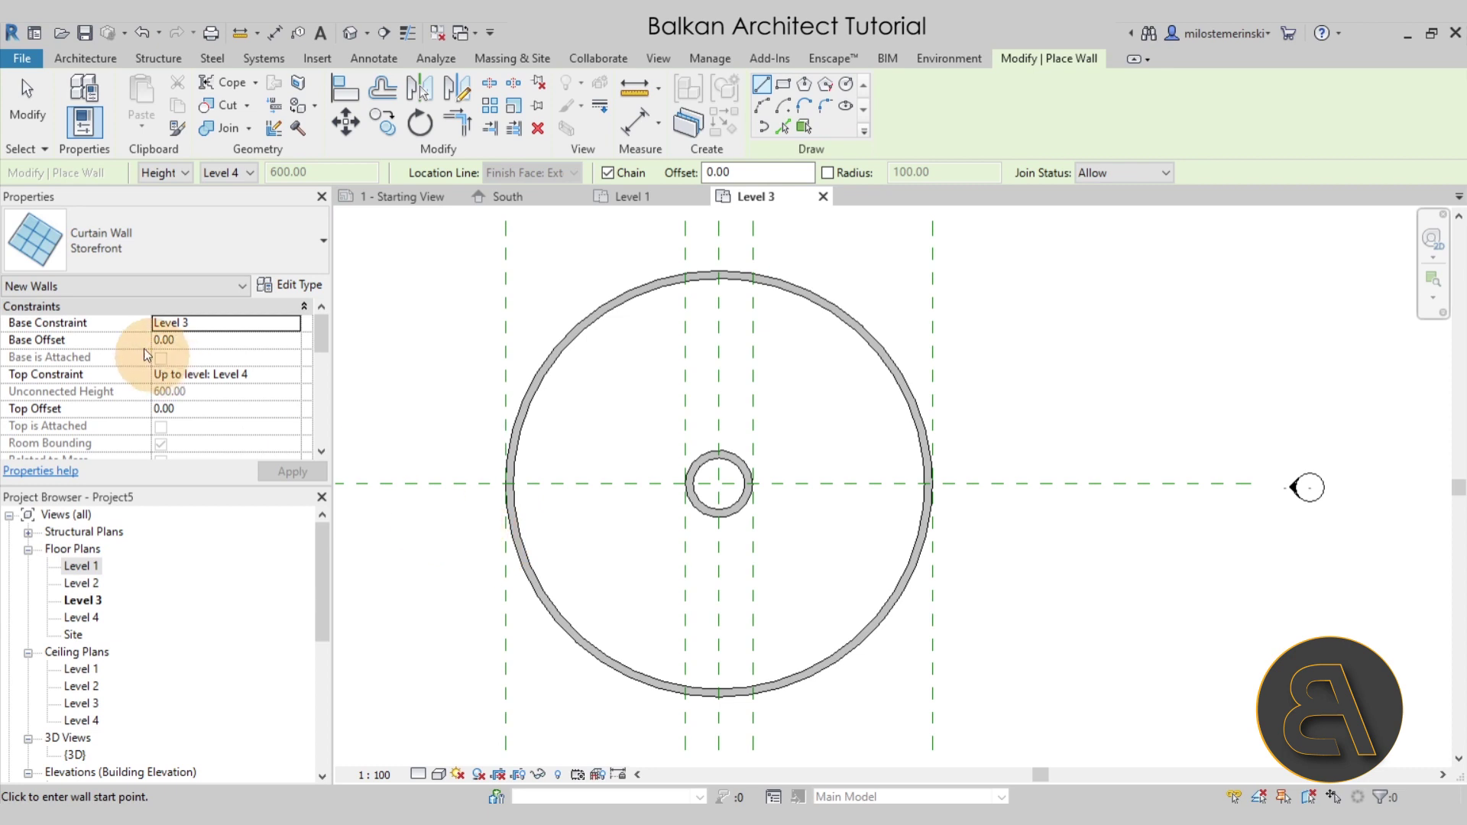
pyautogui.click(214, 336)
pyautogui.write('400')
pyautogui.click(218, 411)
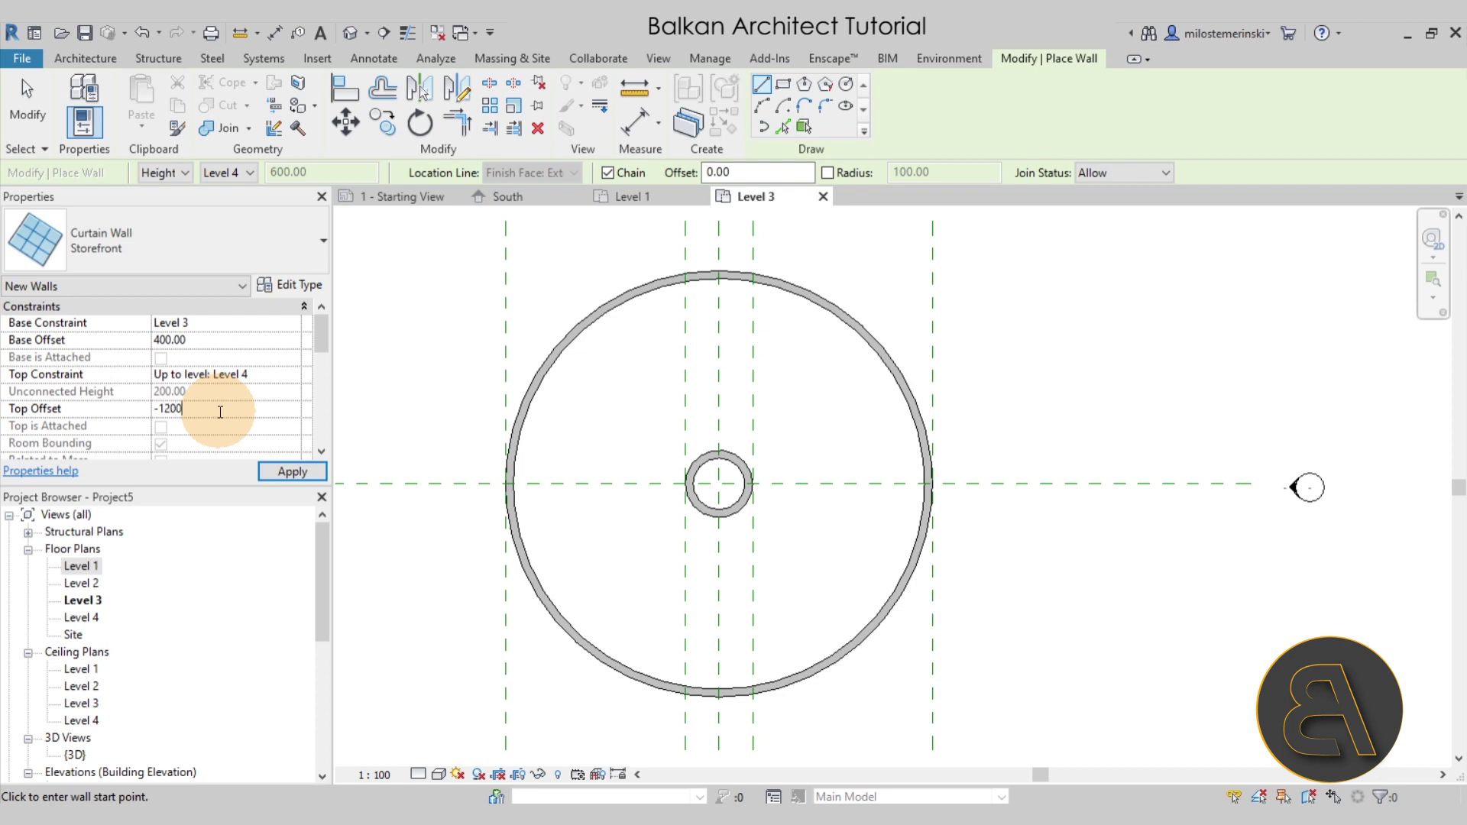
pyautogui.click(173, 341)
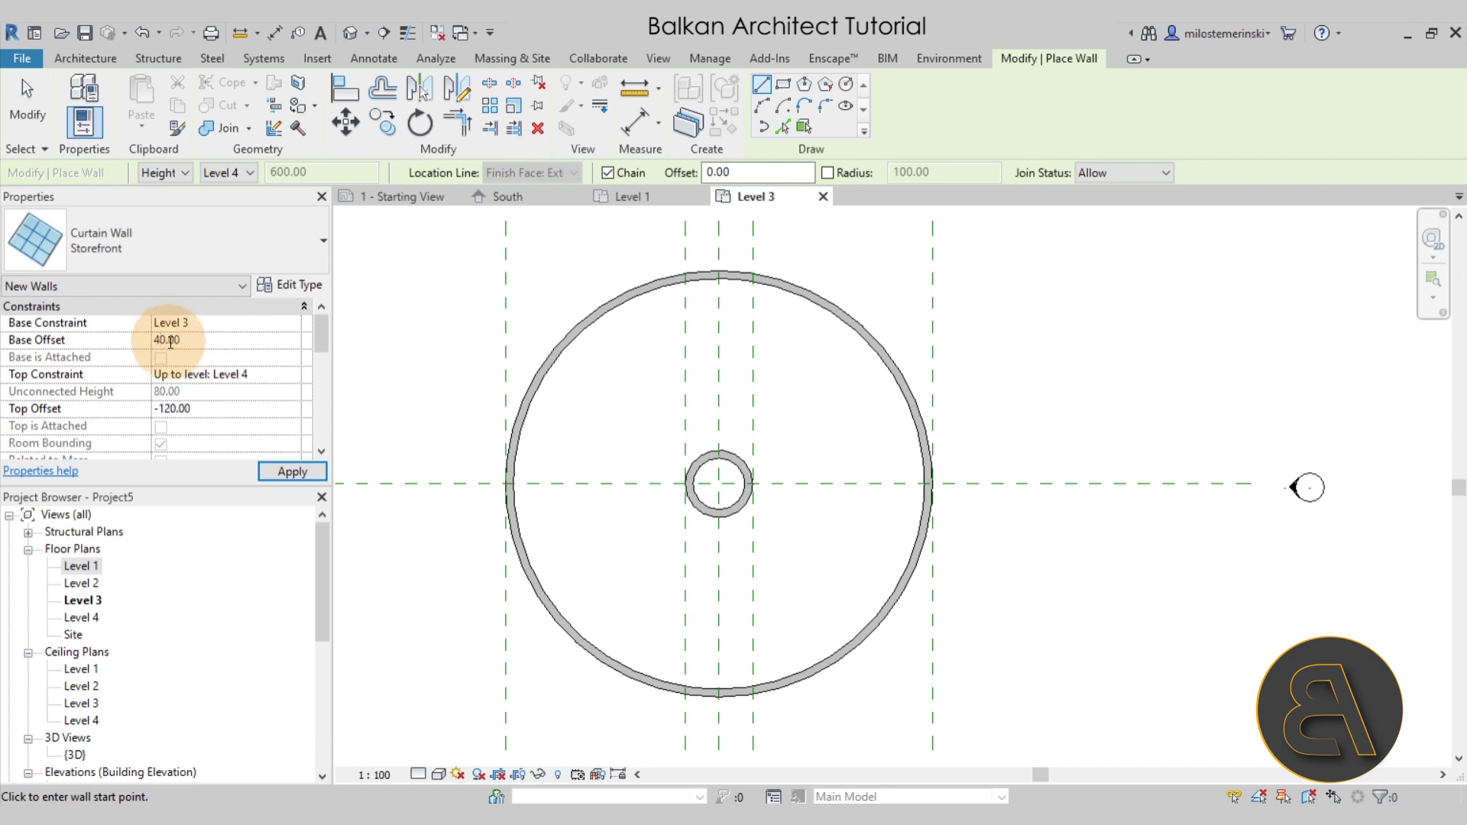
pyautogui.click(291, 471)
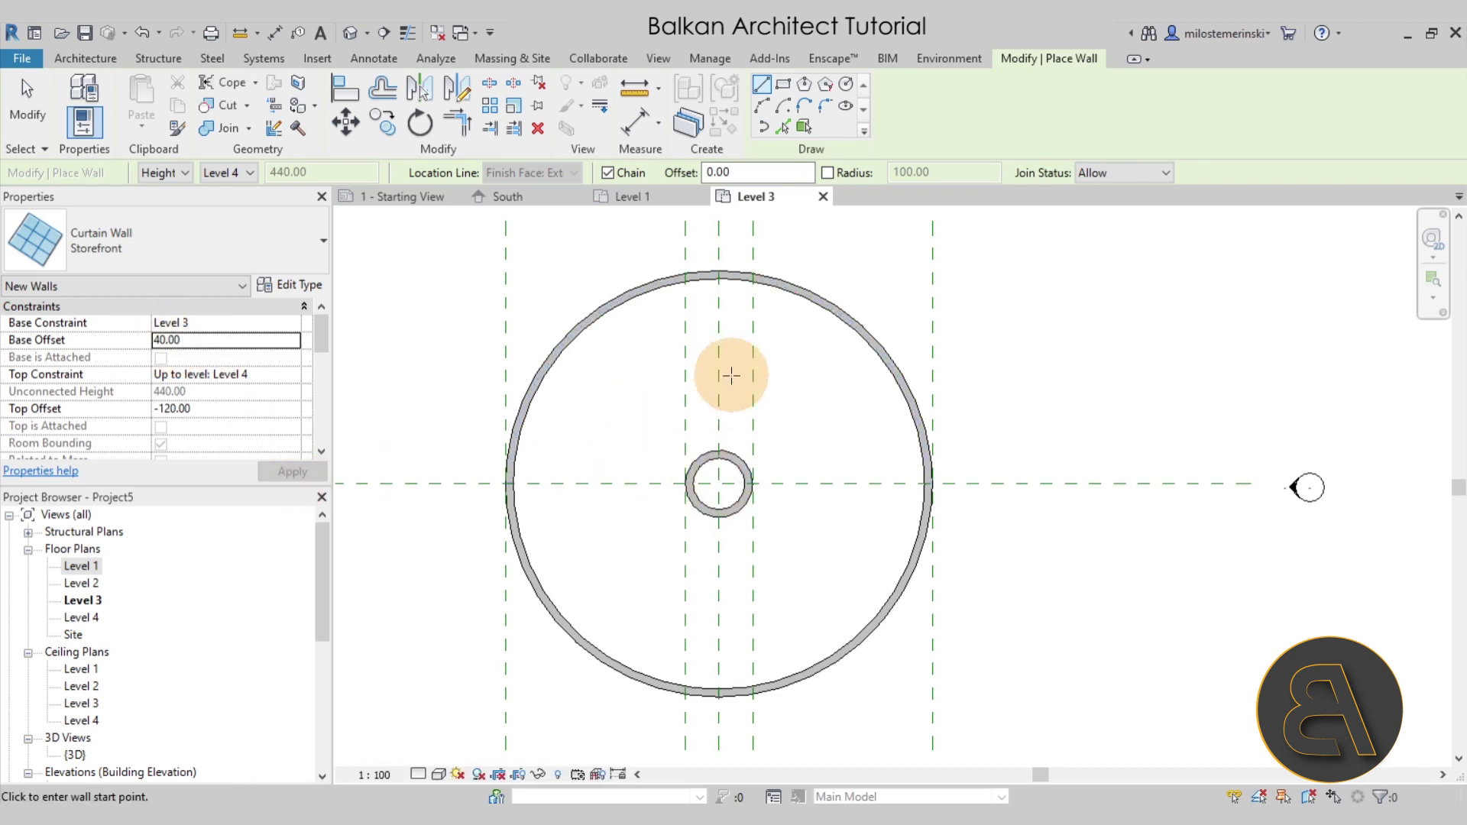
# Draw the Storefront curtain wall as a circle centred on the core with radius 932.50, along the outer wall's centreline
pyautogui.click(847, 85)
pyautogui.click(718, 485)
pyautogui.scroll(4, 928, 485)
pyautogui.click(933, 485)
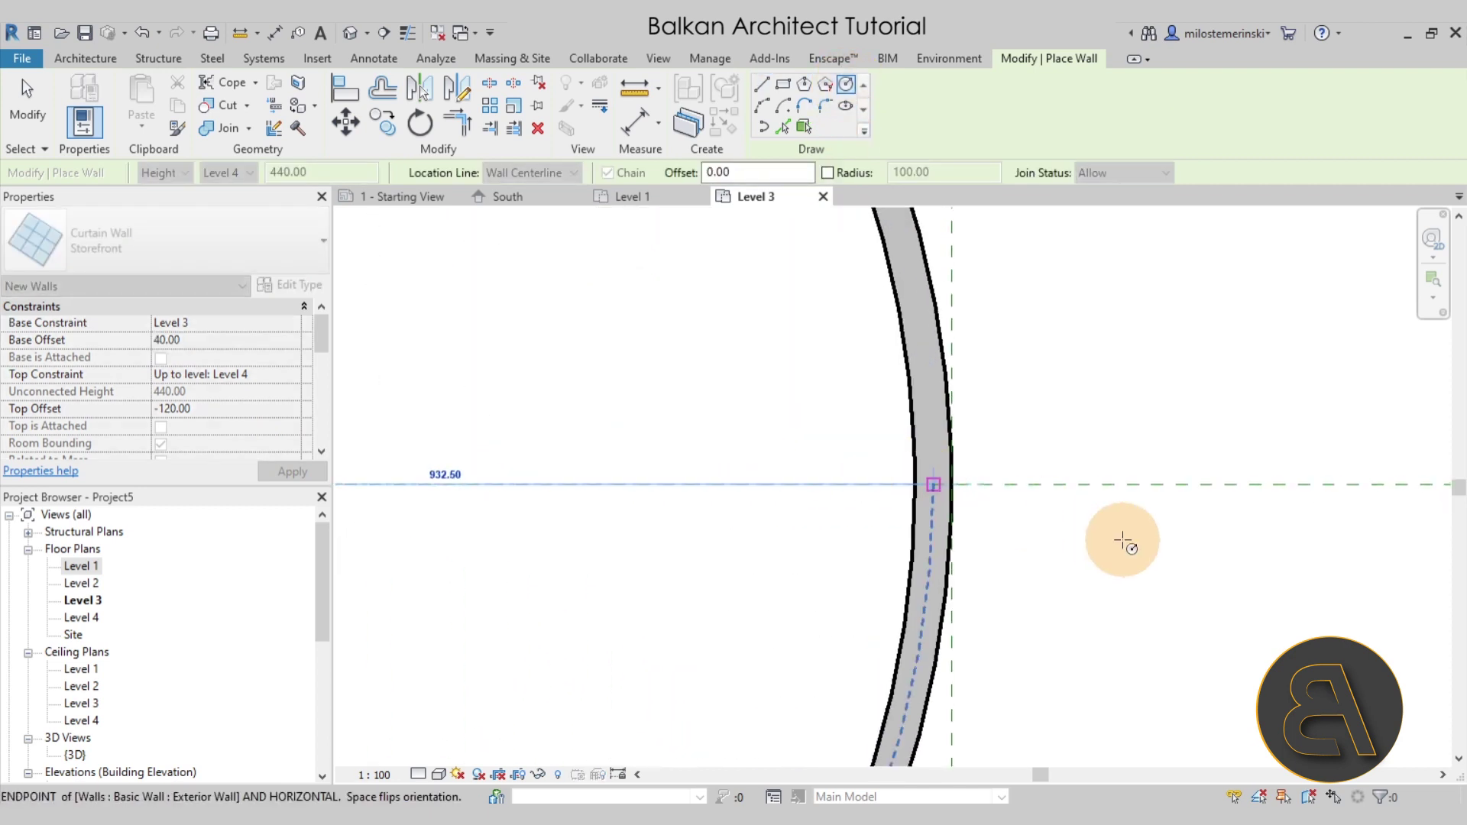
pyautogui.scroll(-3, 1123, 541)
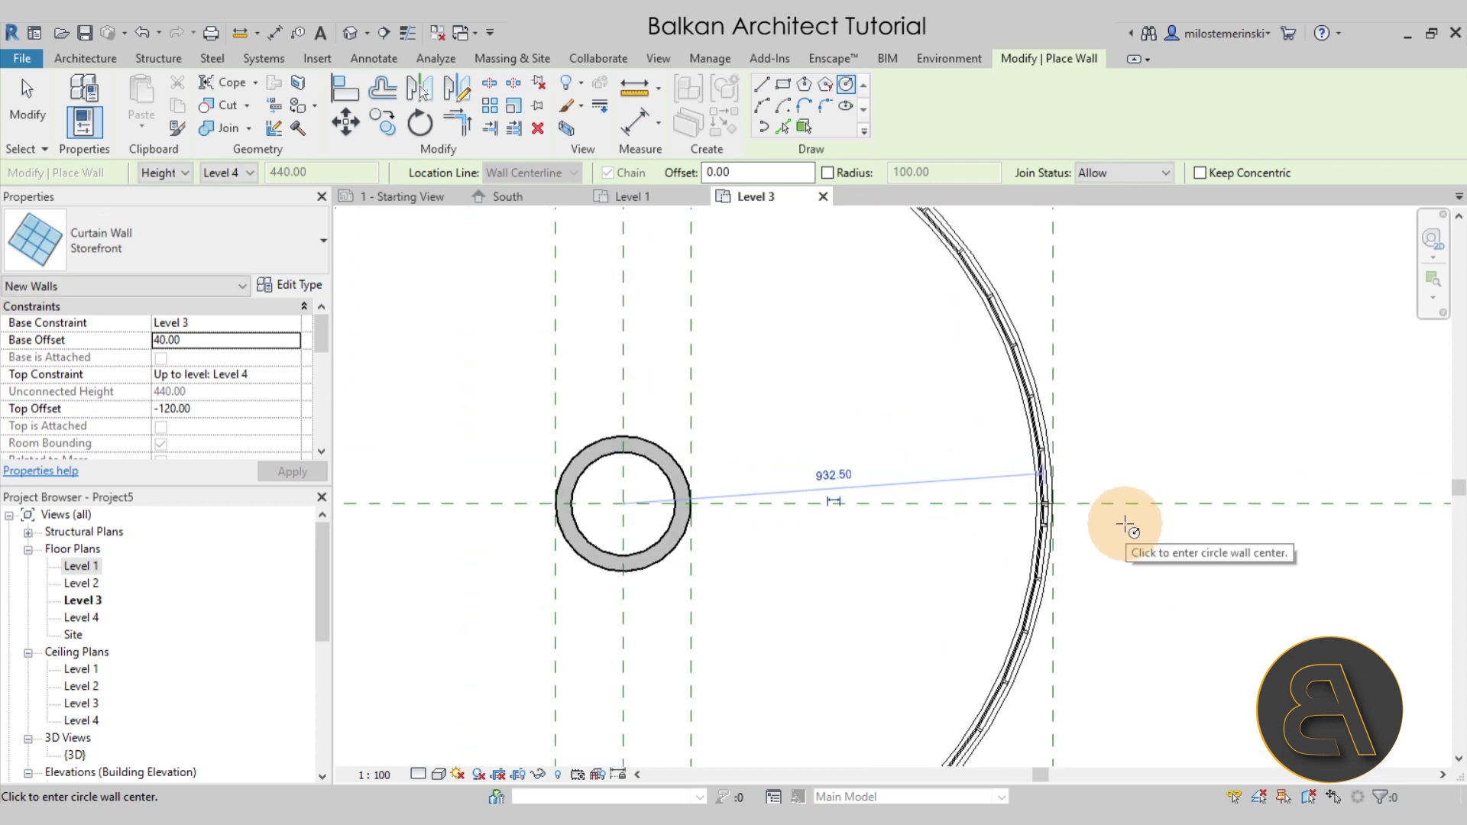
pyautogui.press('Escape')
pyautogui.press('Escape')
# Flip the orientation of the upper half of the circular storefront wall so it faces the other way
pyautogui.scroll(3, 1048, 338)
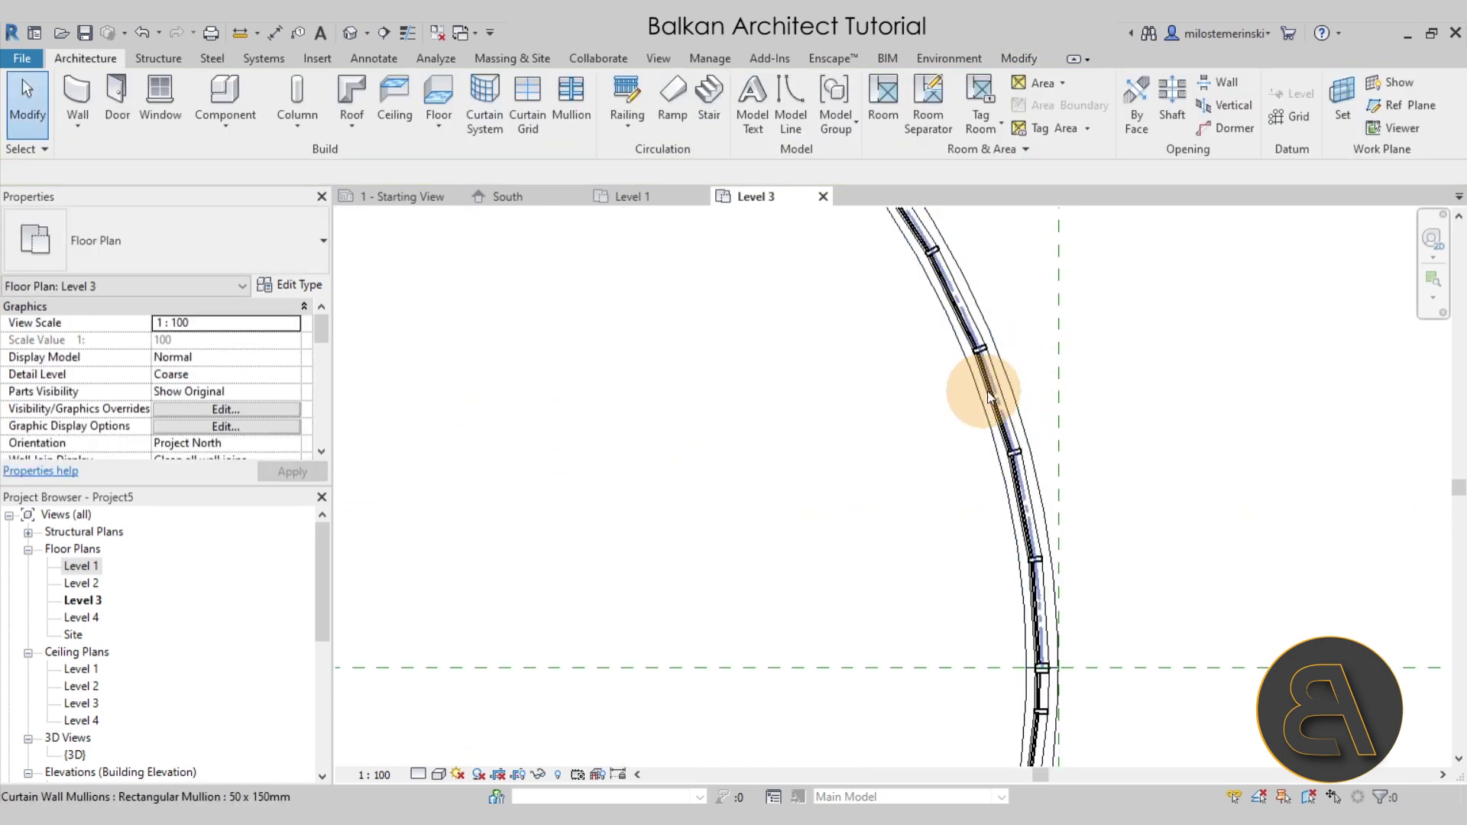
pyautogui.click(951, 416)
pyautogui.scroll(-3, 902, 540)
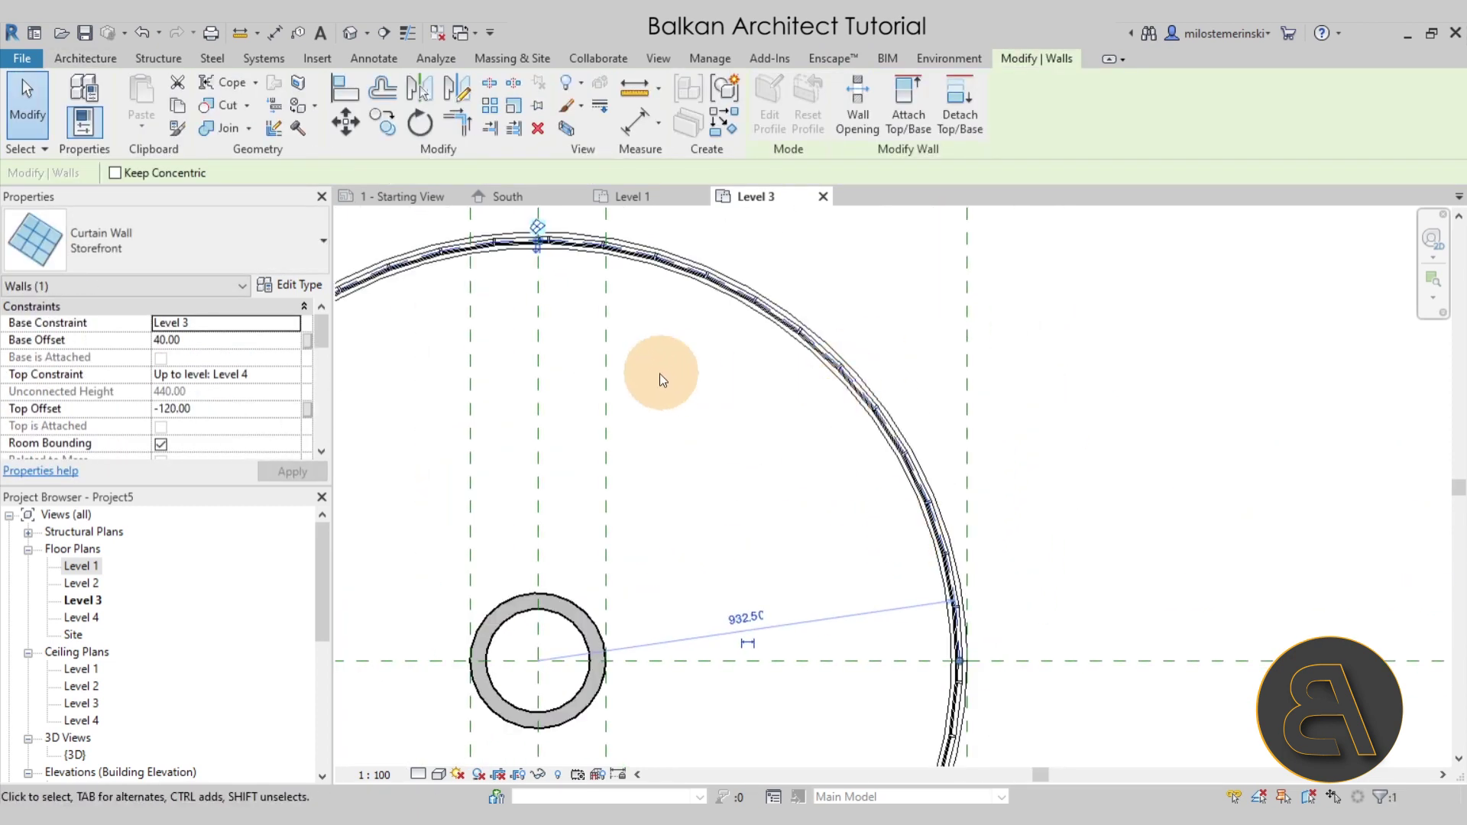
pyautogui.moveTo(493, 213); pyautogui.dragTo(550, 291, button='middle')
pyautogui.scroll(2, 550, 291)
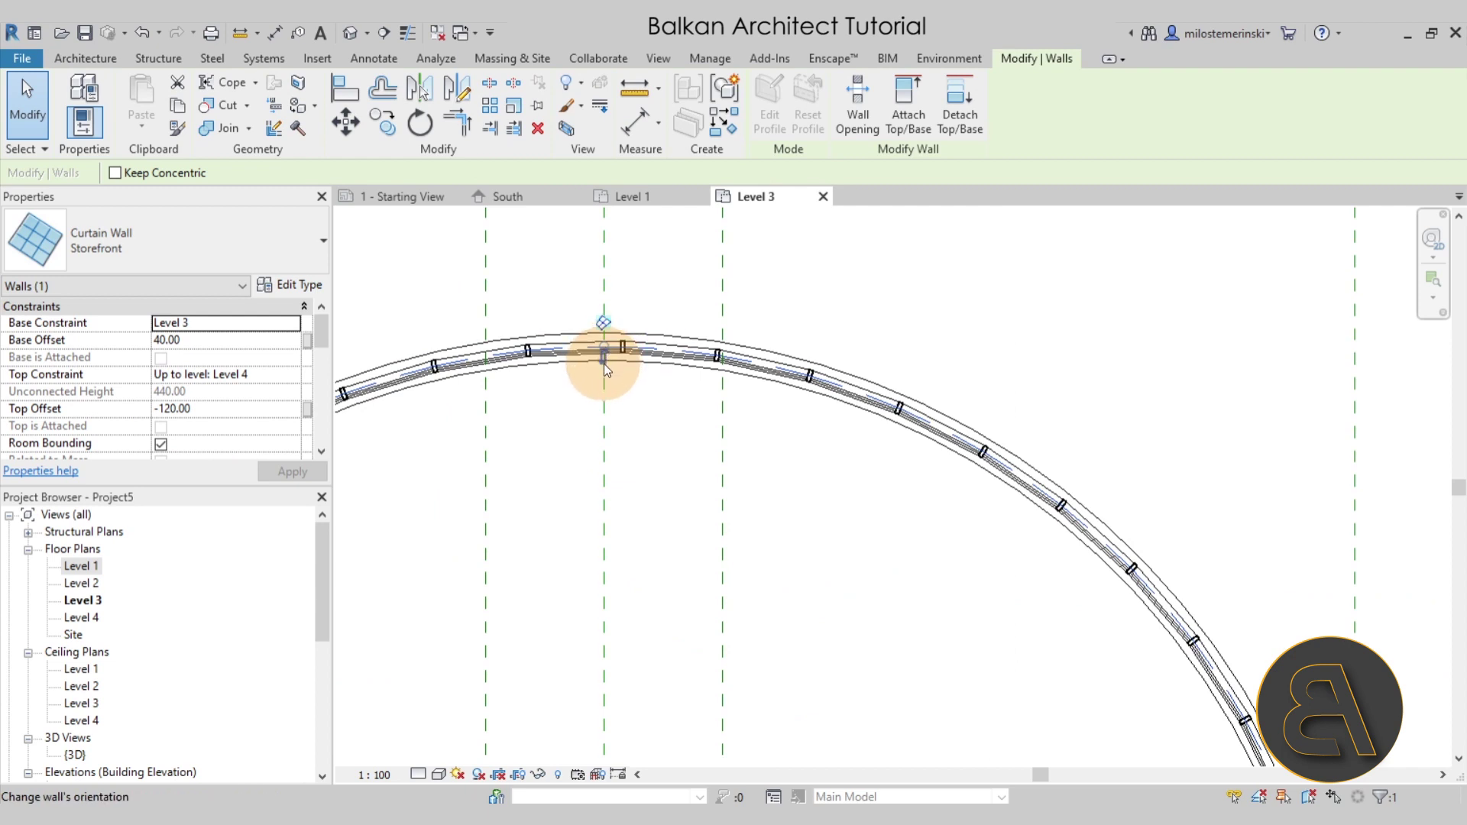
pyautogui.click(603, 358)
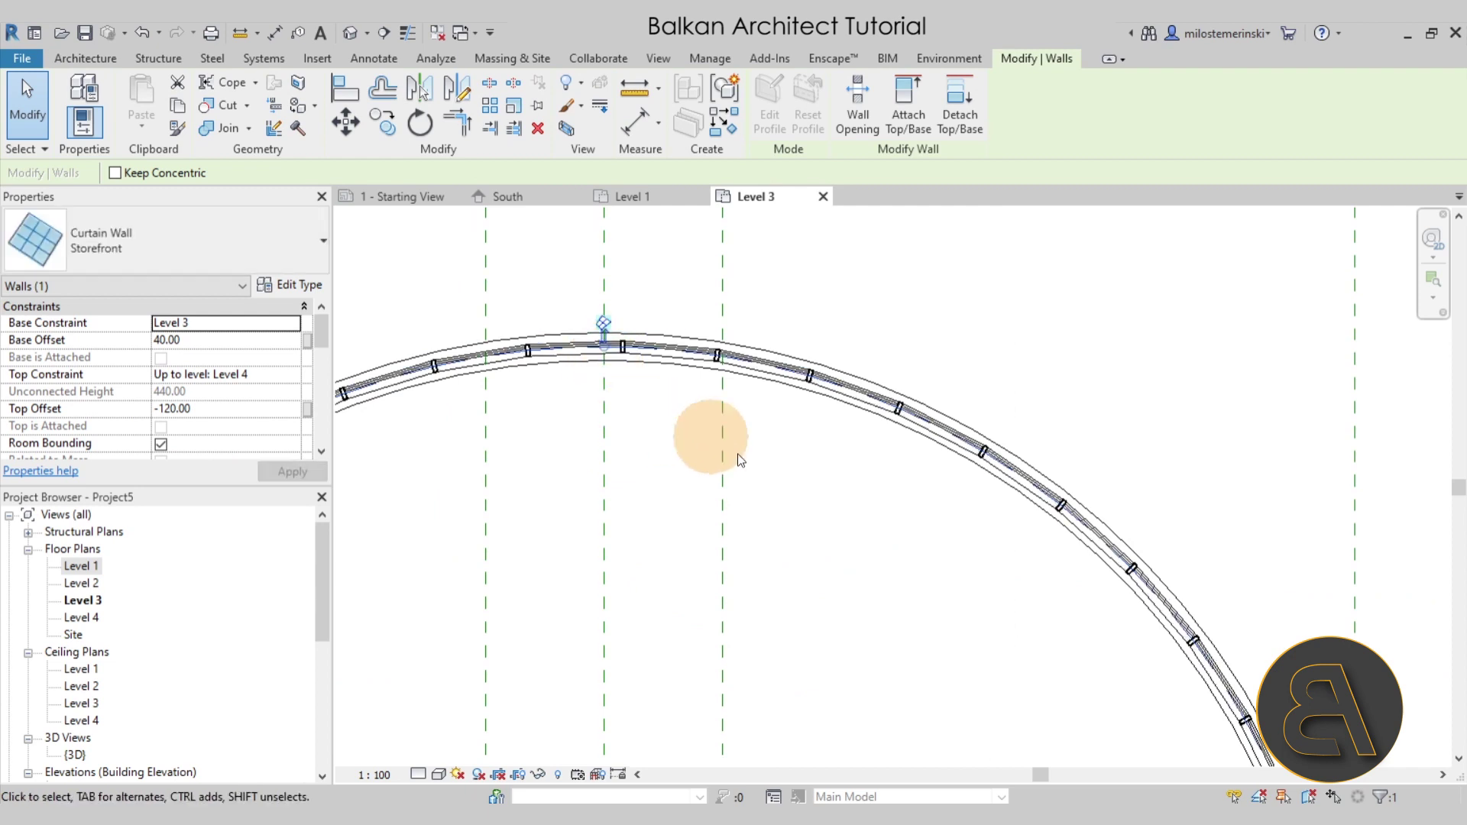
# Flip the orientation of the lower half of the circular storefront wall to match the upper half
pyautogui.scroll(-3, 861, 295)
pyautogui.scroll(-2, 845, 543)
pyautogui.moveTo(845, 543); pyautogui.dragTo(835, 328, button='middle')
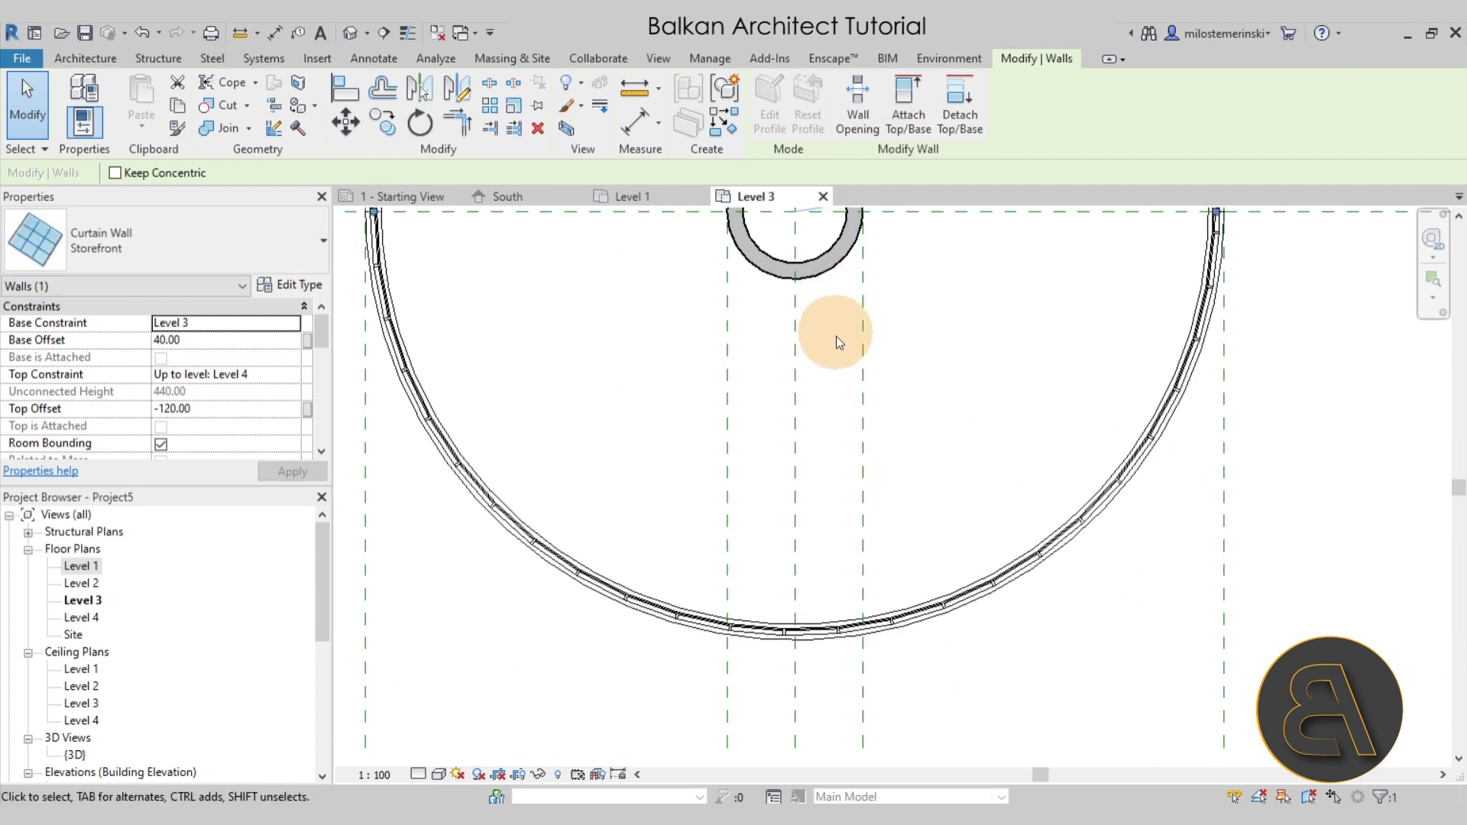
pyautogui.click(879, 633)
pyautogui.click(796, 625)
pyautogui.click(989, 646)
pyautogui.scroll(-3, 855, 503)
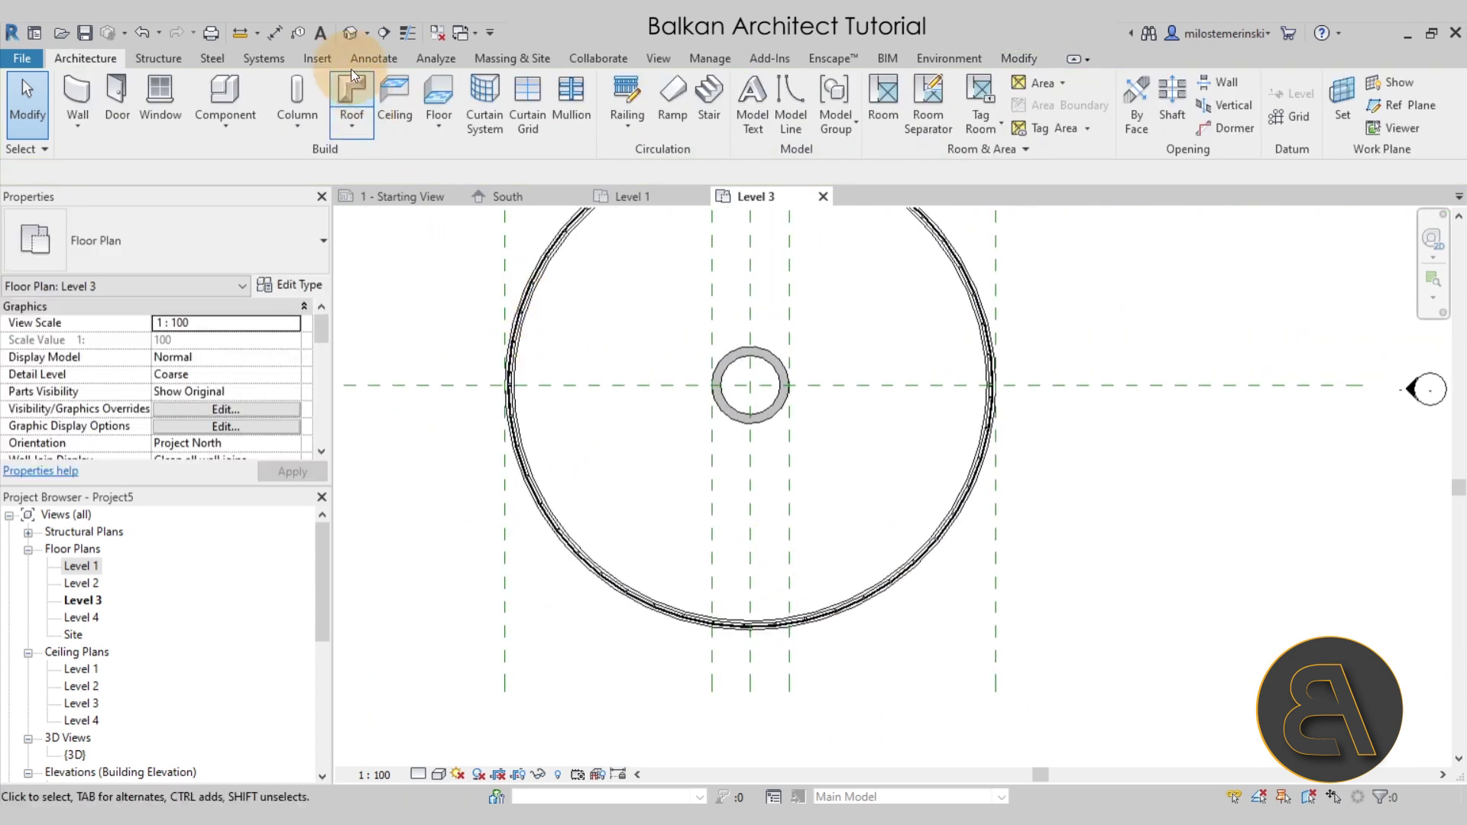
# Examine the glazed upper drum and its core in the 3D view
pyautogui.click(348, 33)
pyautogui.keyDown('shift'); pyautogui.moveTo(1068, 659); pyautogui.dragTo(1041, 577, button='middle'); pyautogui.keyUp('shift')
pyautogui.keyDown('shift'); pyautogui.moveTo(1011, 665); pyautogui.dragTo(989, 684, button='middle'); pyautogui.keyUp('shift')
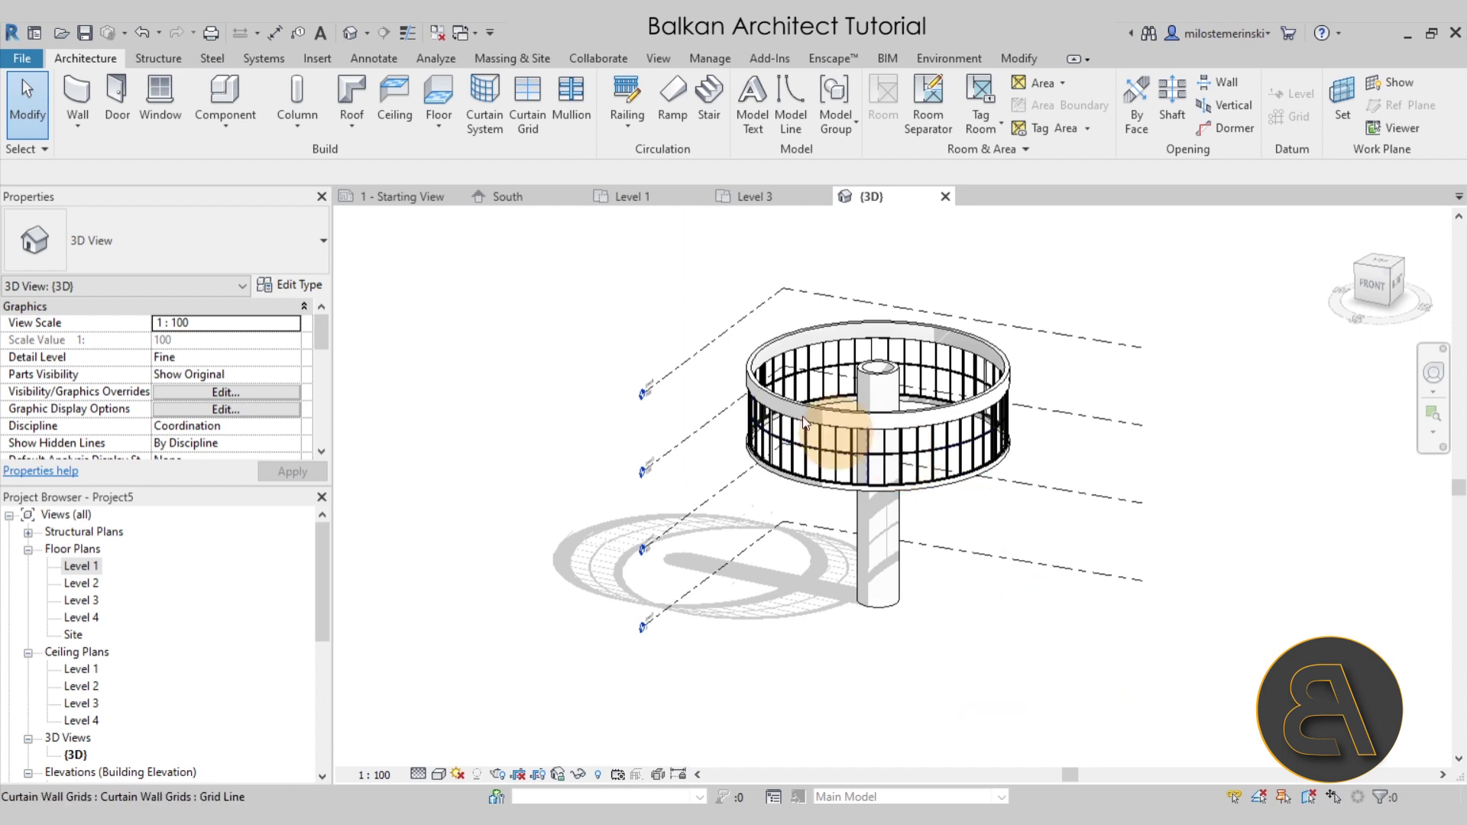
# In the Level 1 floor plan, start a Cast-In-Place Monolithic Stair from Level 1 to Level 2 with a full-step spiral run
pyautogui.click(652, 200)
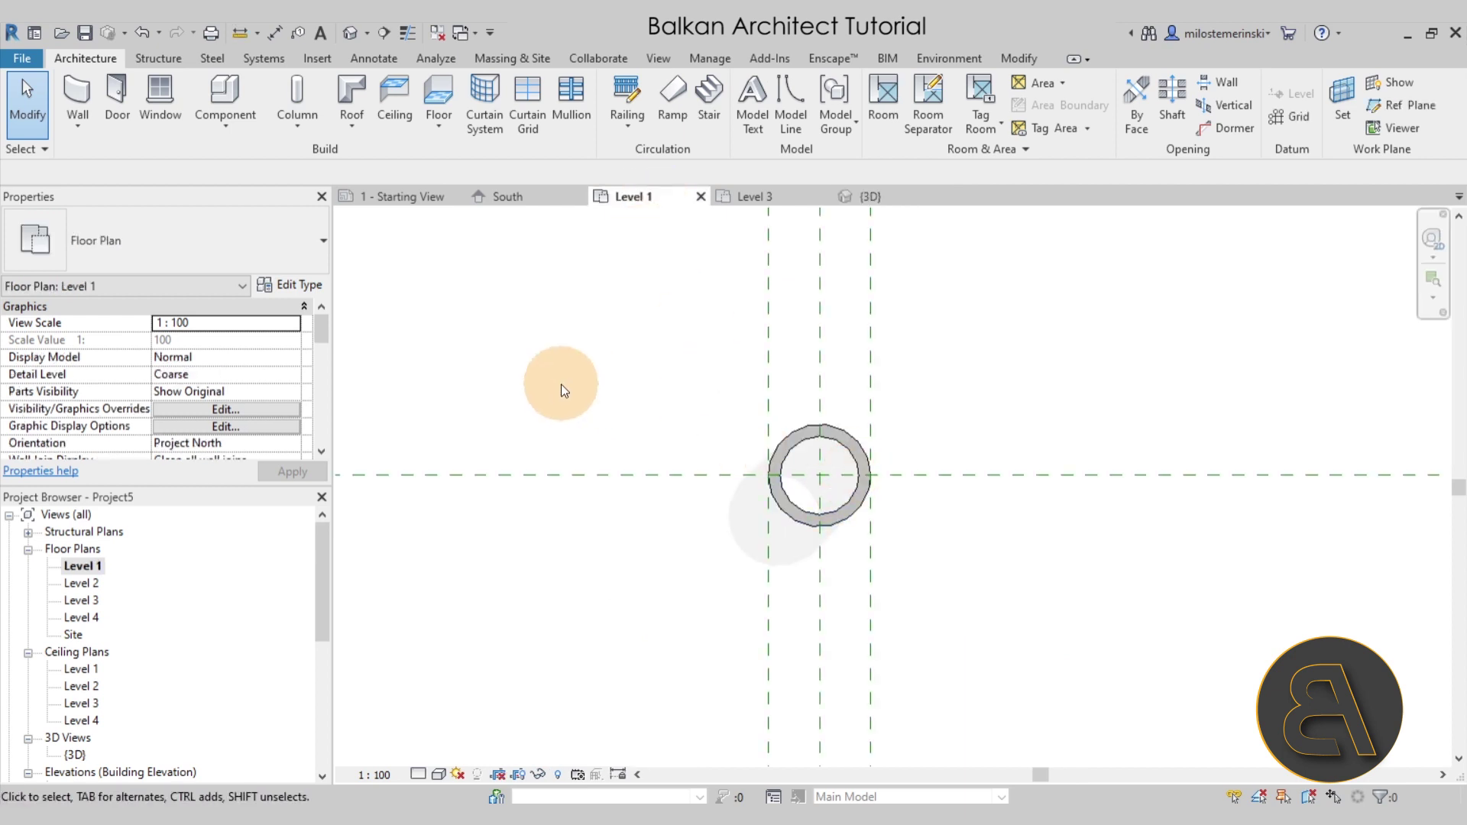
pyautogui.moveTo(561, 387); pyautogui.dragTo(539, 393, button='middle')
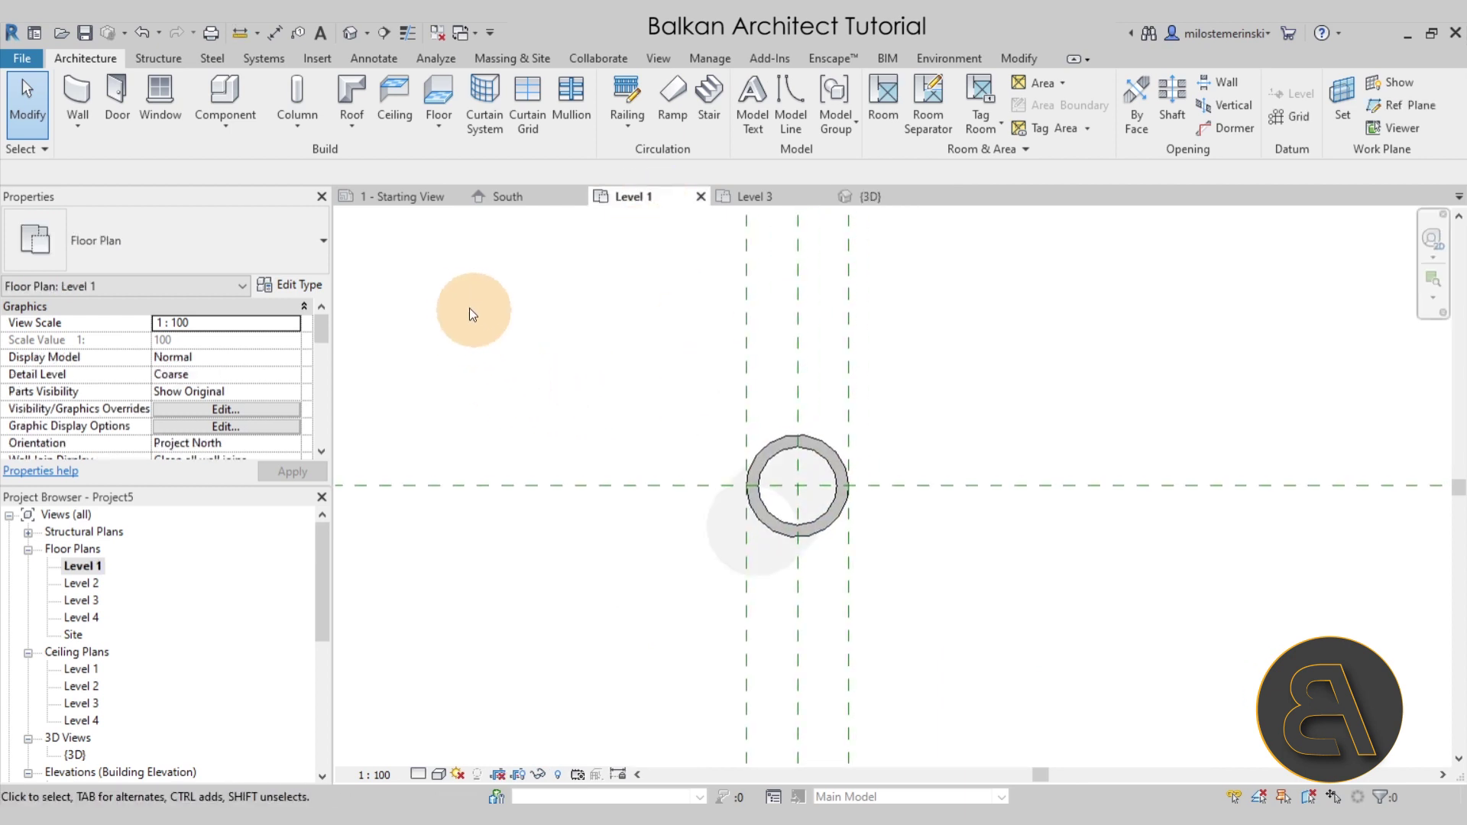
pyautogui.click(703, 112)
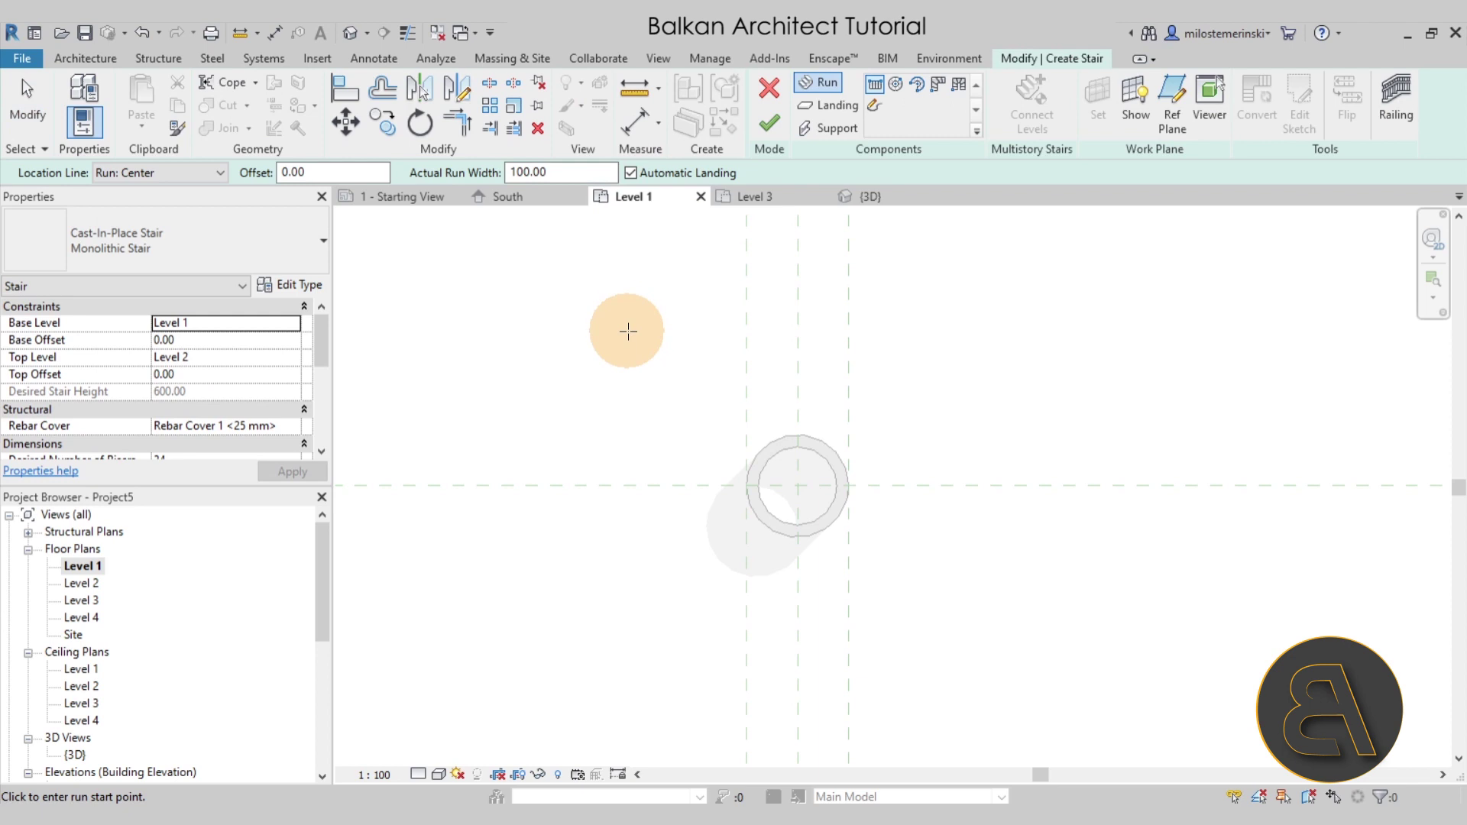
pyautogui.click(203, 271)
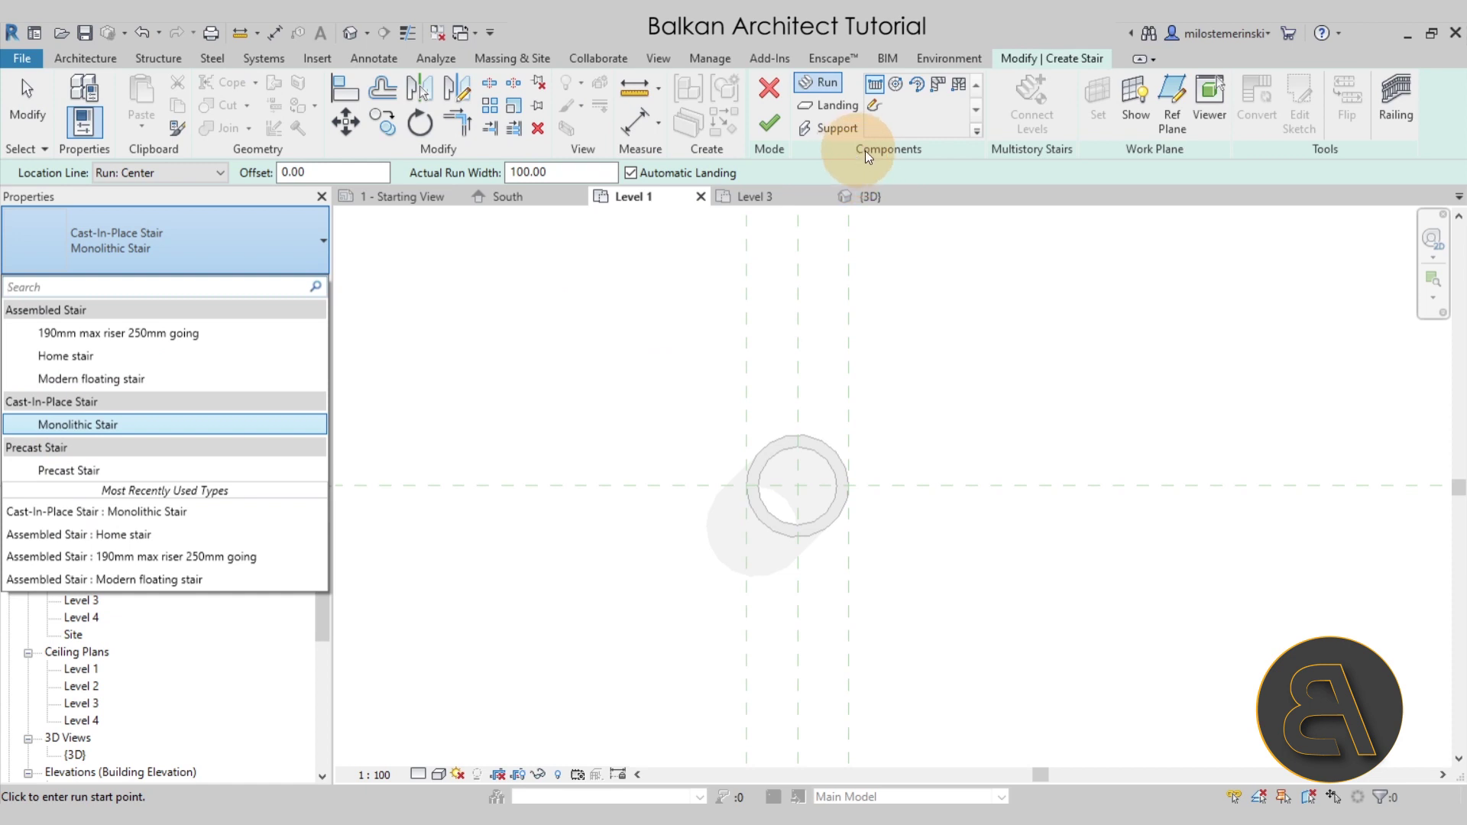
pyautogui.click(896, 84)
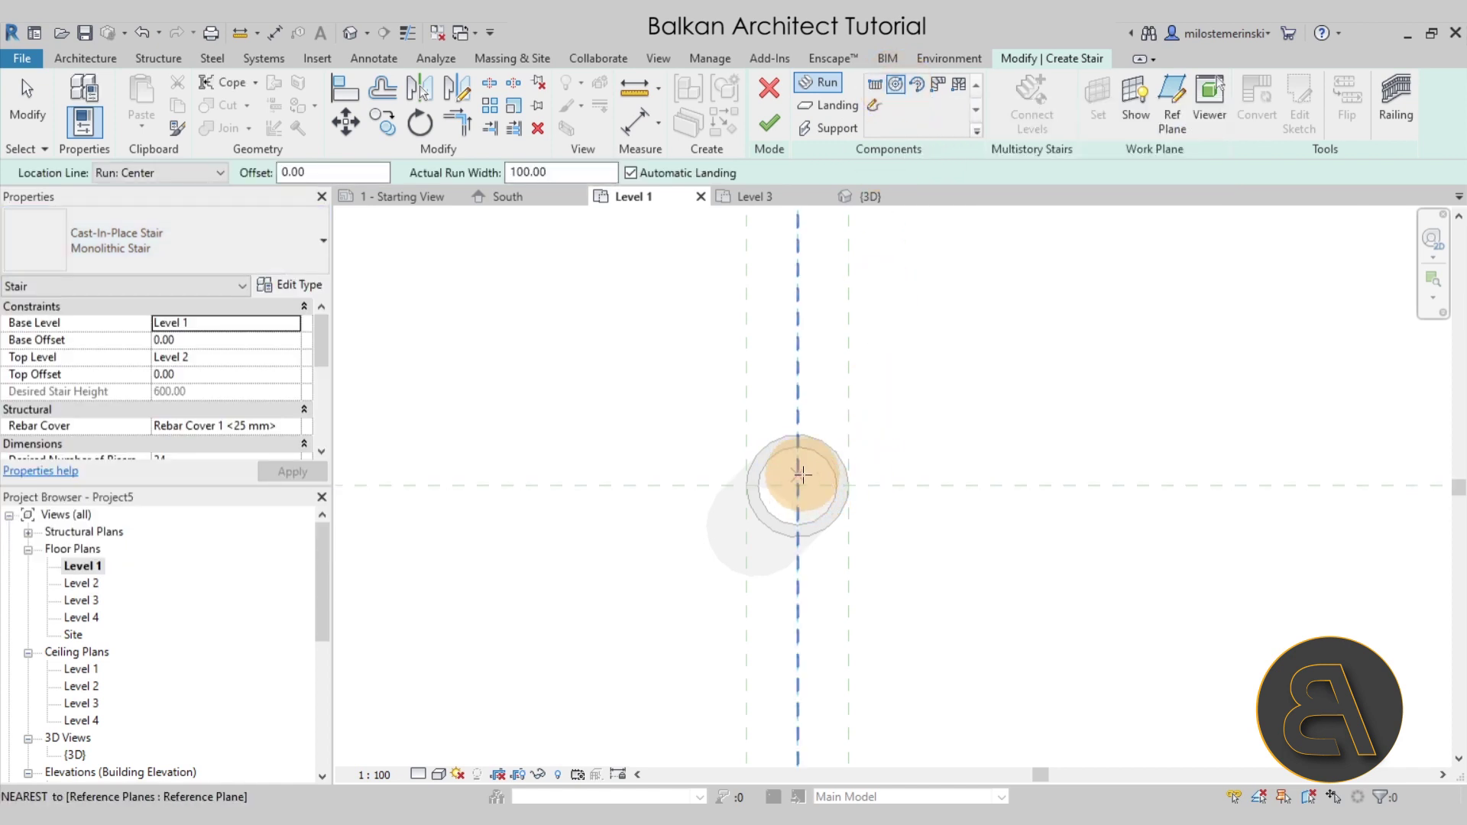
# Set the Monolithic Stair type's minimum tread depth to 30
pyautogui.click(309, 286)
pyautogui.click(764, 348)
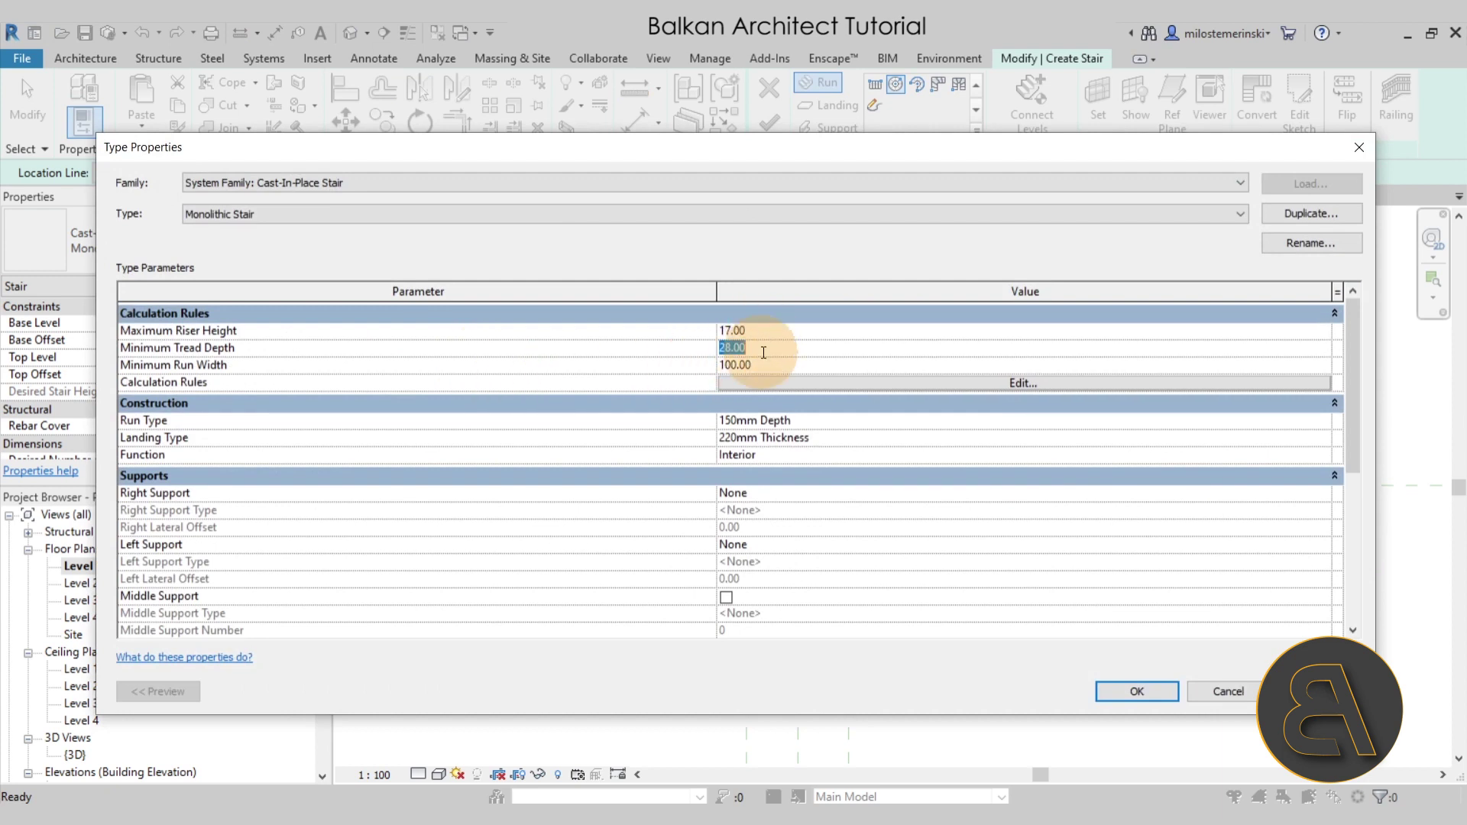
pyautogui.press('Return')
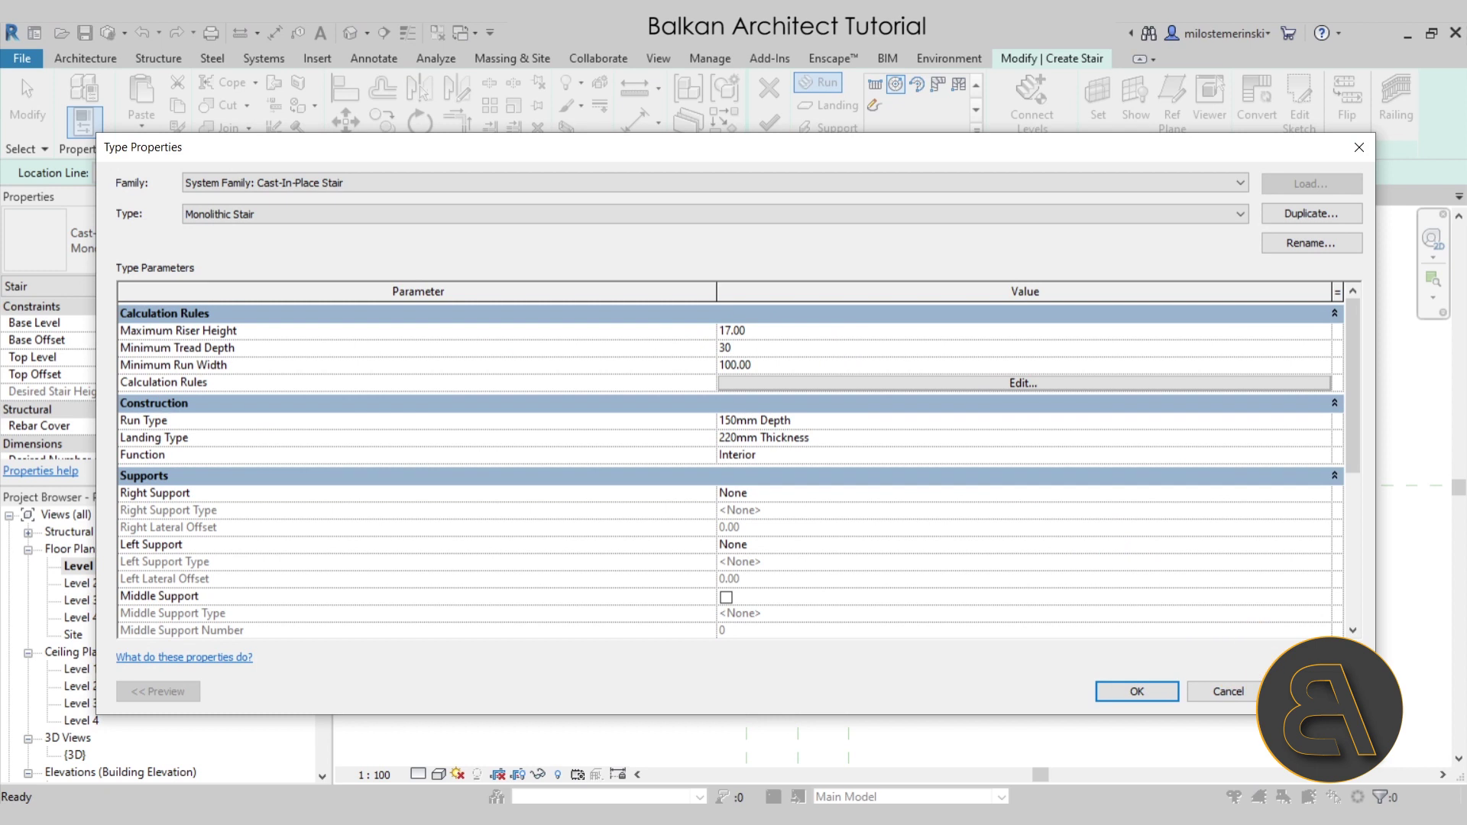
pyautogui.click(1134, 692)
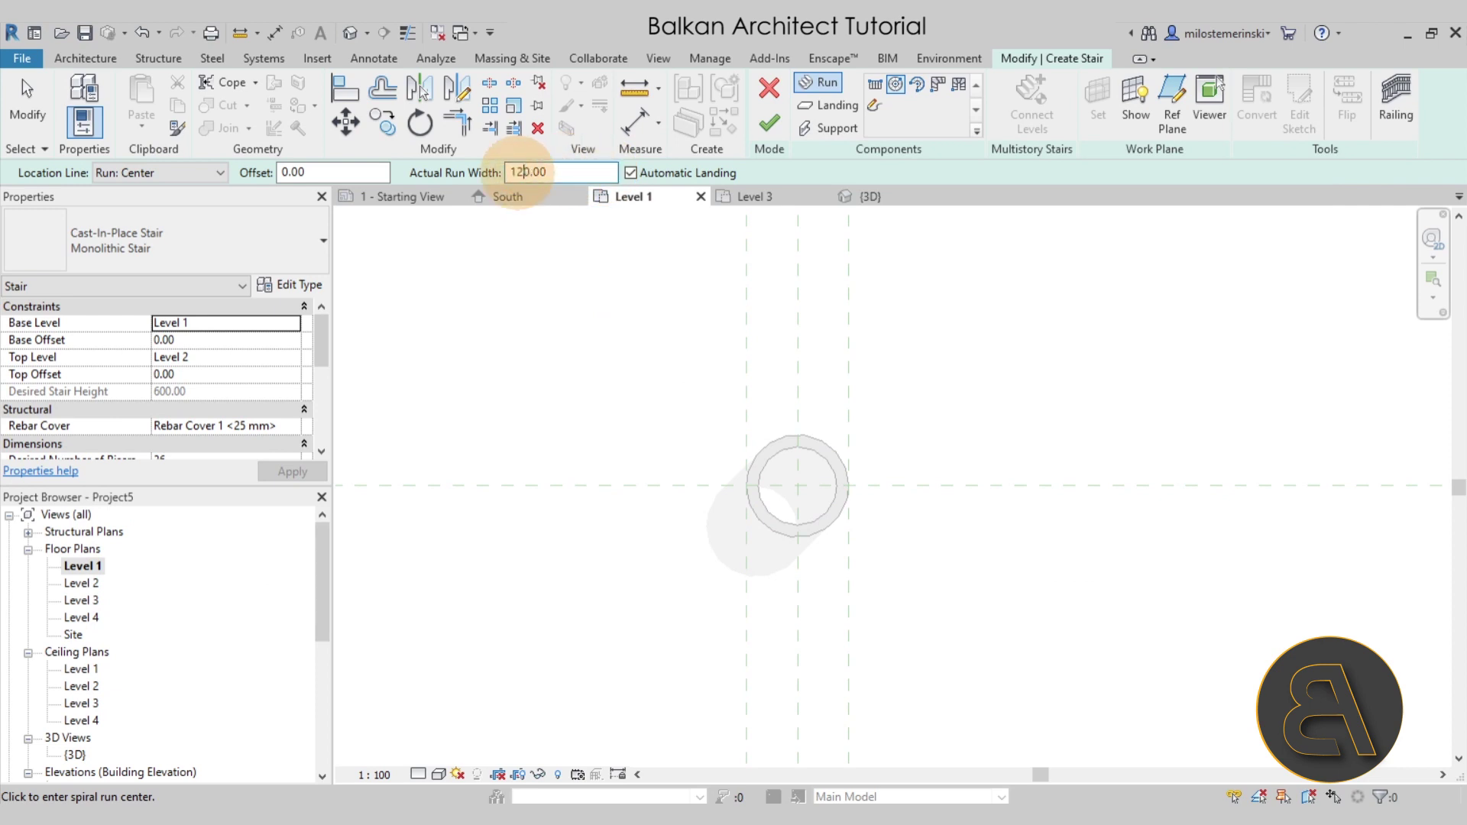
# Place a 120 wide spiral run centred on the core with radius 210, its inner edge following the core wall's outer face
pyautogui.click(797, 484)
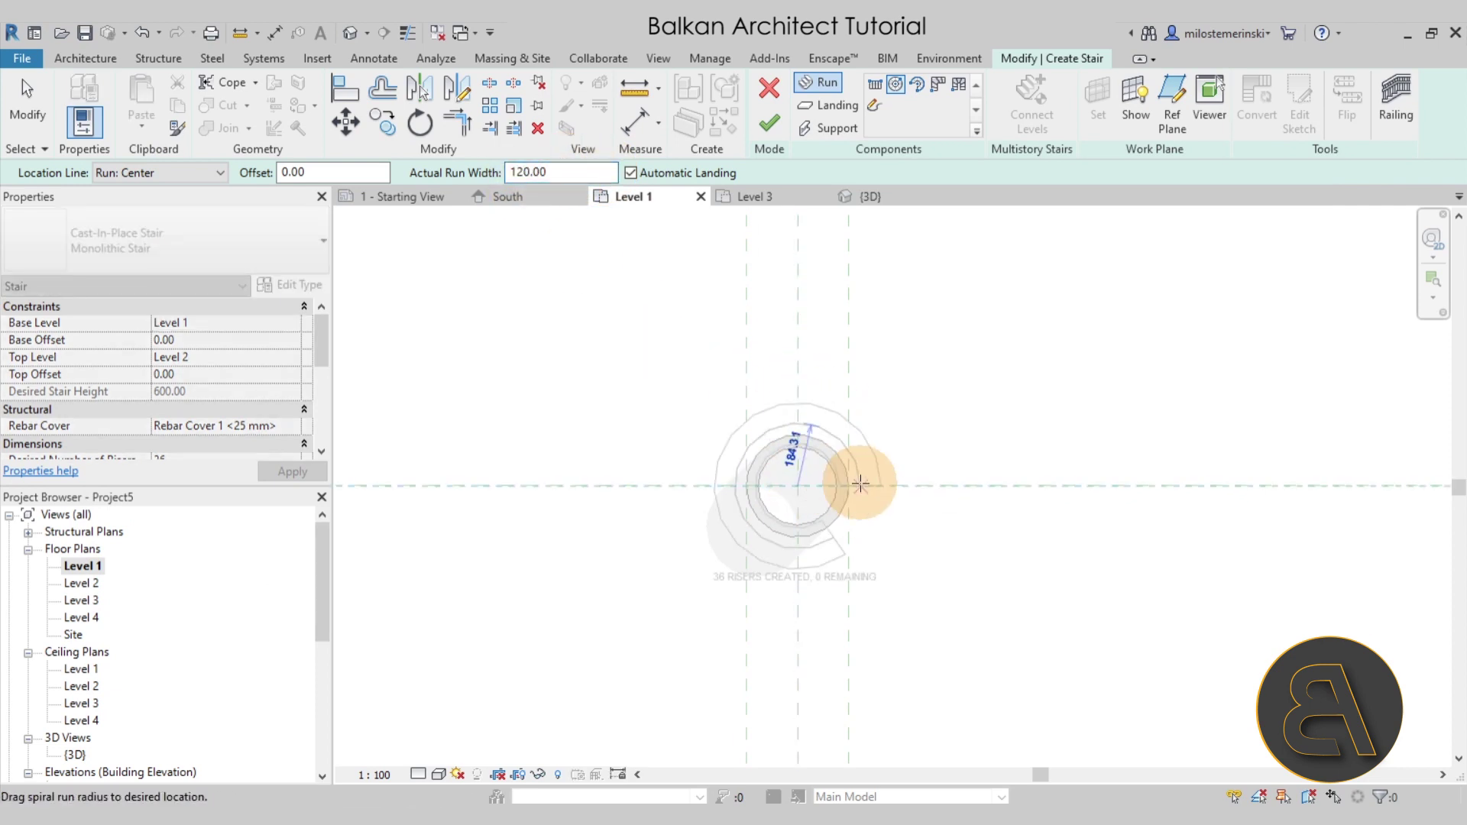
pyautogui.scroll(5, 861, 484)
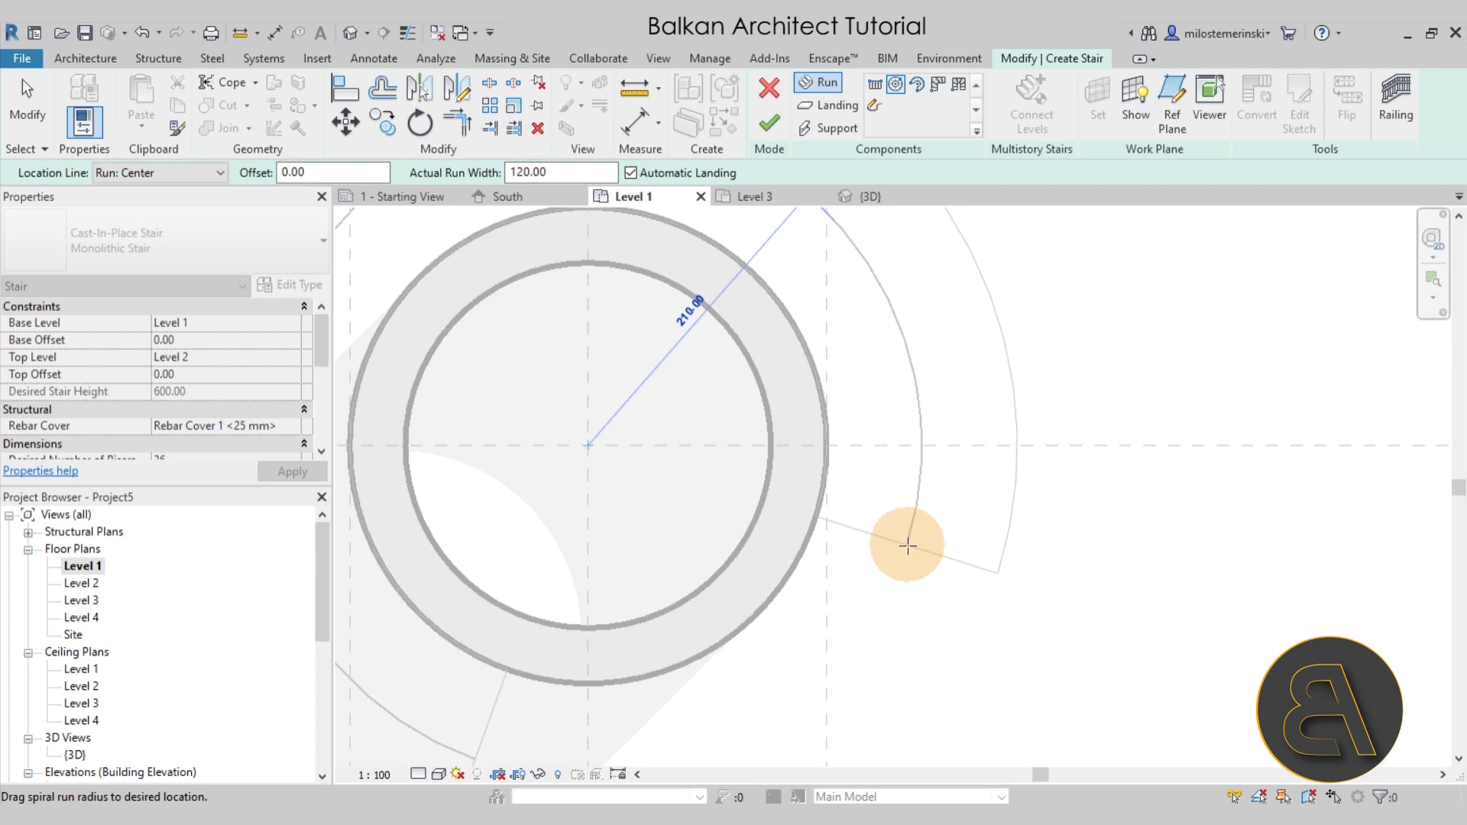
pyautogui.click(907, 545)
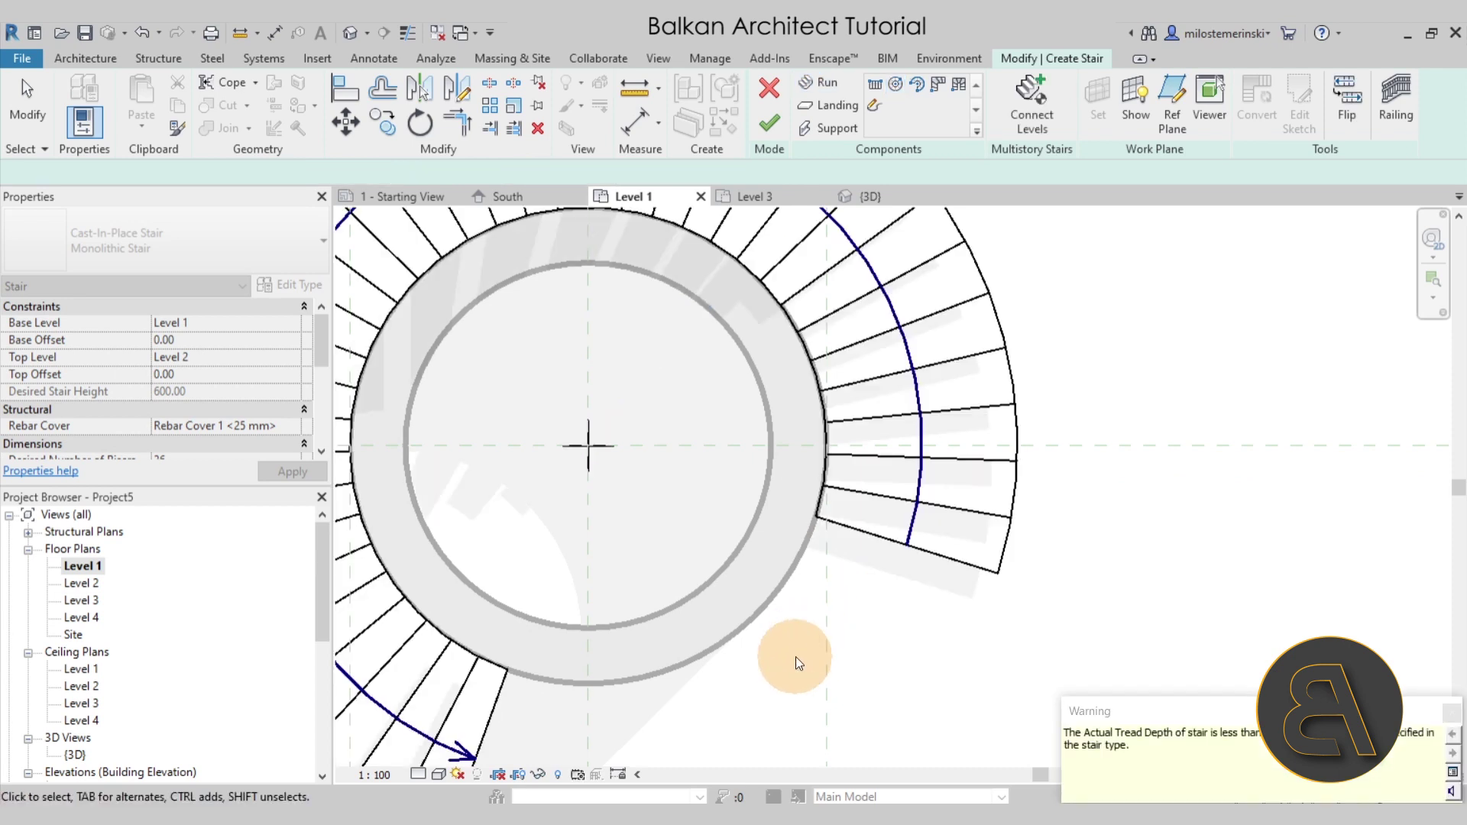
pyautogui.press('Escape')
pyautogui.scroll(-3, 840, 634)
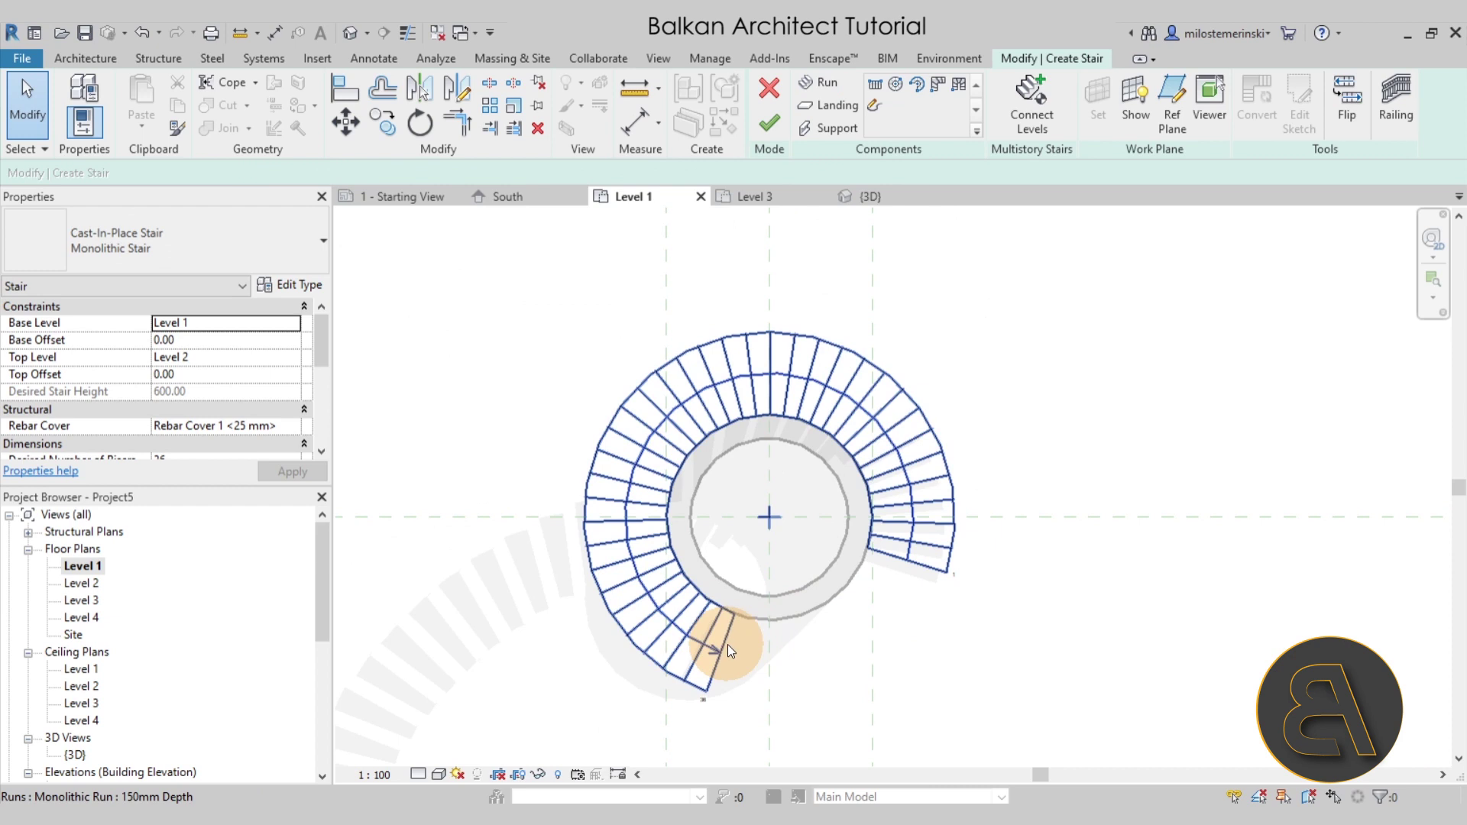
# Select the spiral run and compare it with the tower's reference photo in Photos, then return to the Revit model
pyautogui.click(726, 644)
pyautogui.click(909, 659)
pyautogui.click(917, 565)
pyautogui.hotkey('alt', 'Tab')
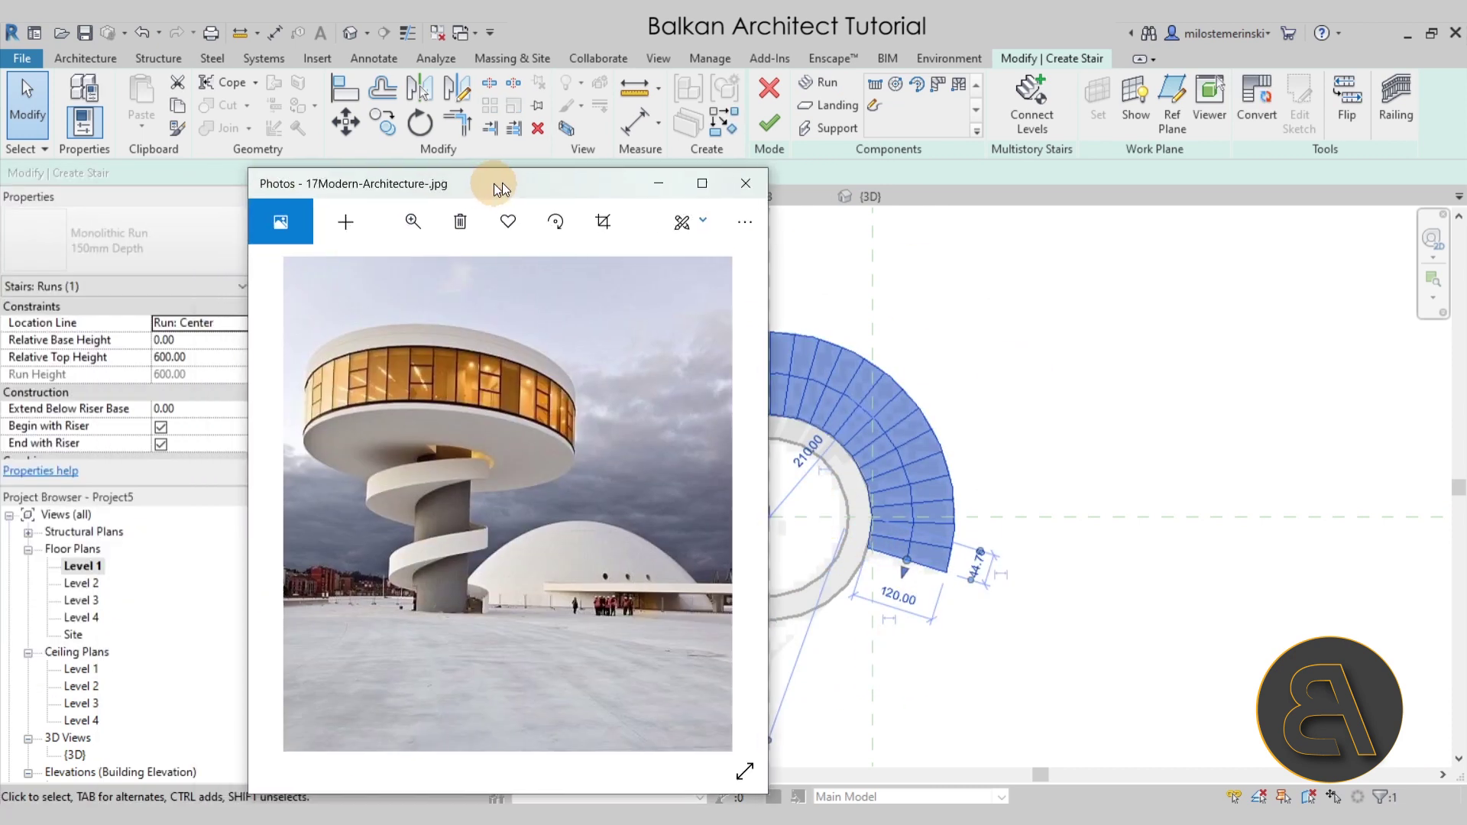
pyautogui.moveTo(502, 181); pyautogui.dragTo(636, 153)
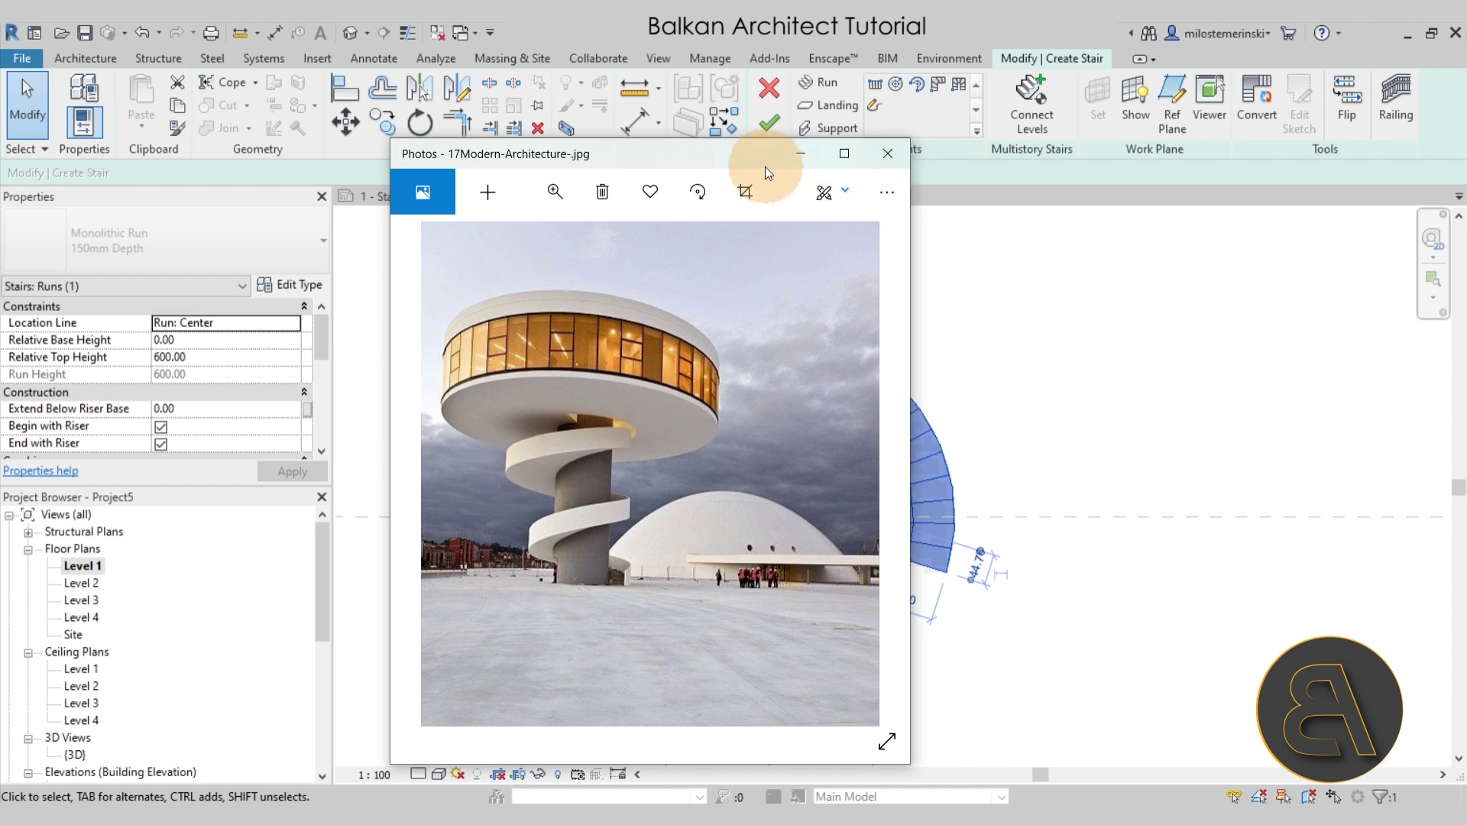
pyautogui.click(801, 153)
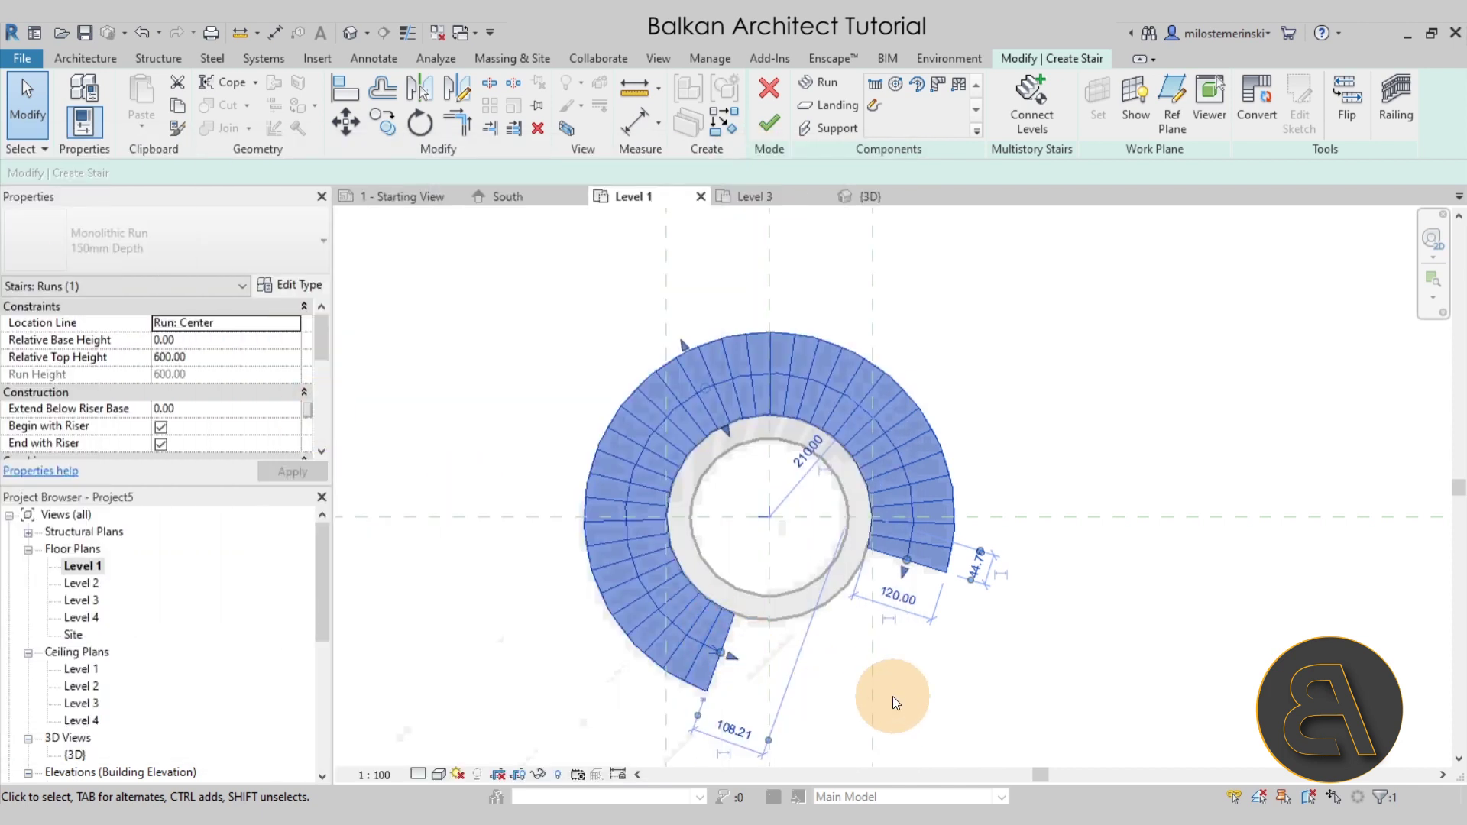
# Convert the spiral run to a custom sketch-based component
pyautogui.click(934, 603)
pyautogui.click(941, 557)
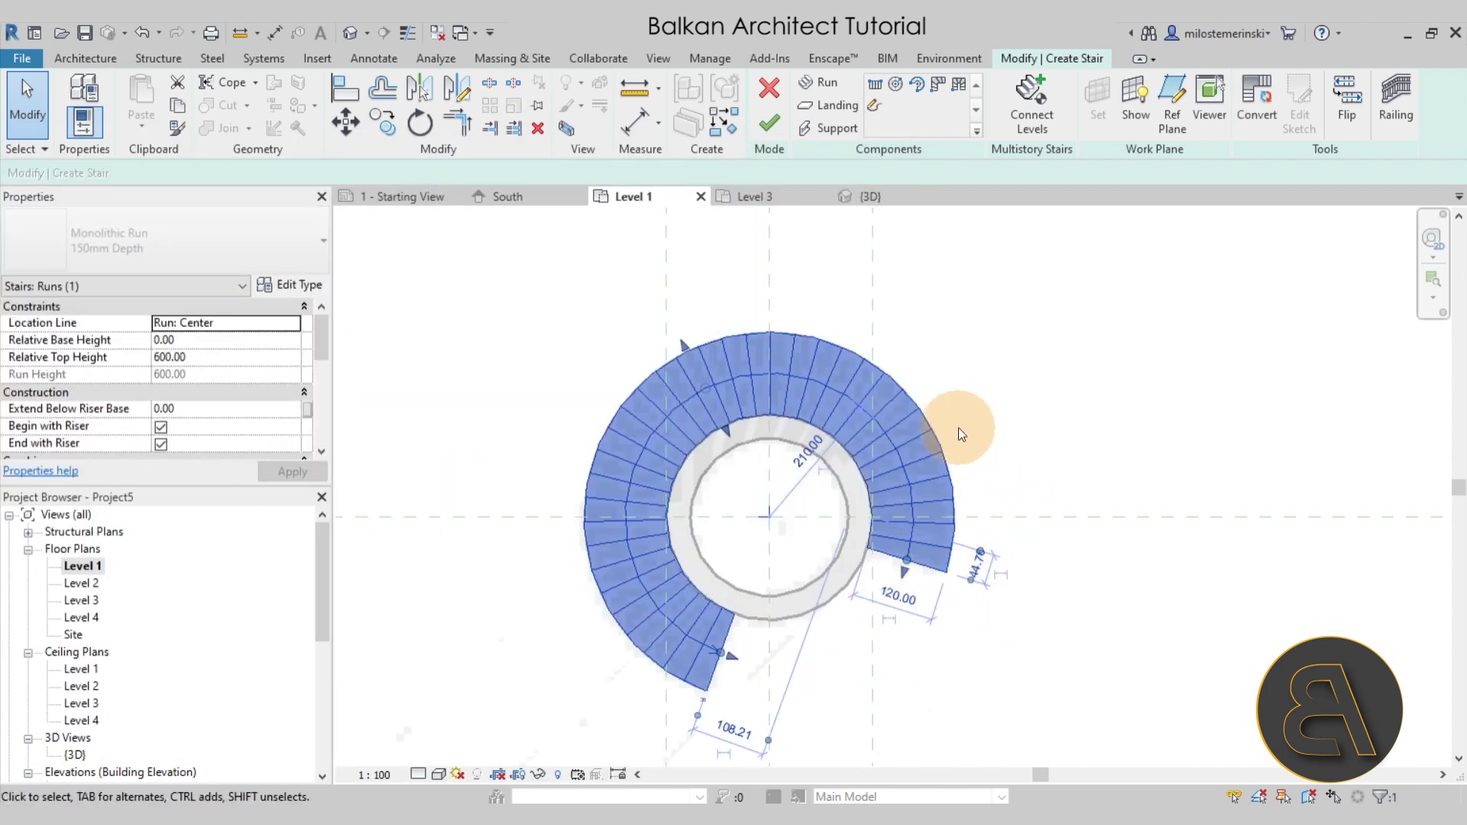
pyautogui.click(1264, 121)
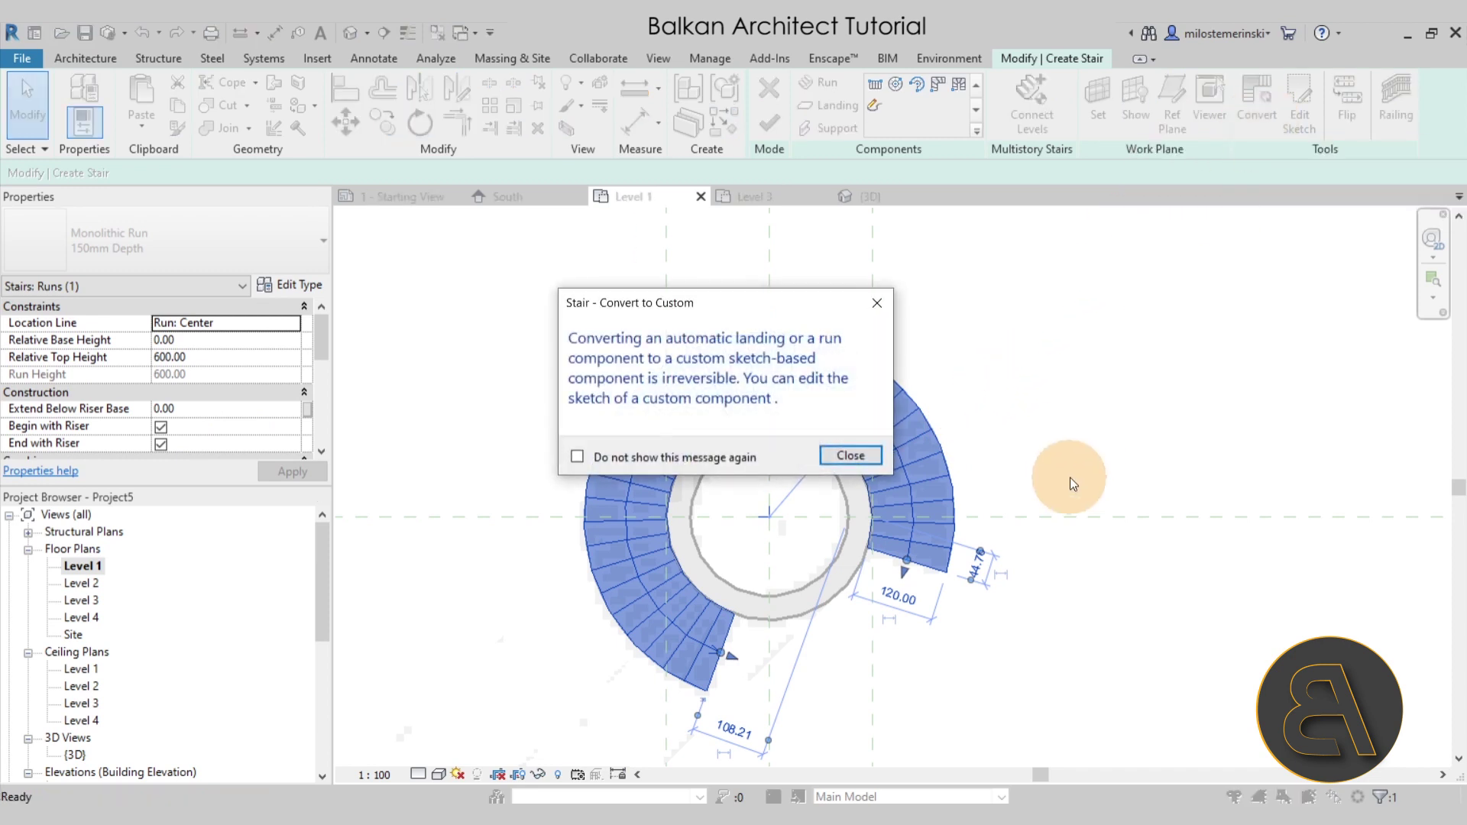
pyautogui.click(838, 453)
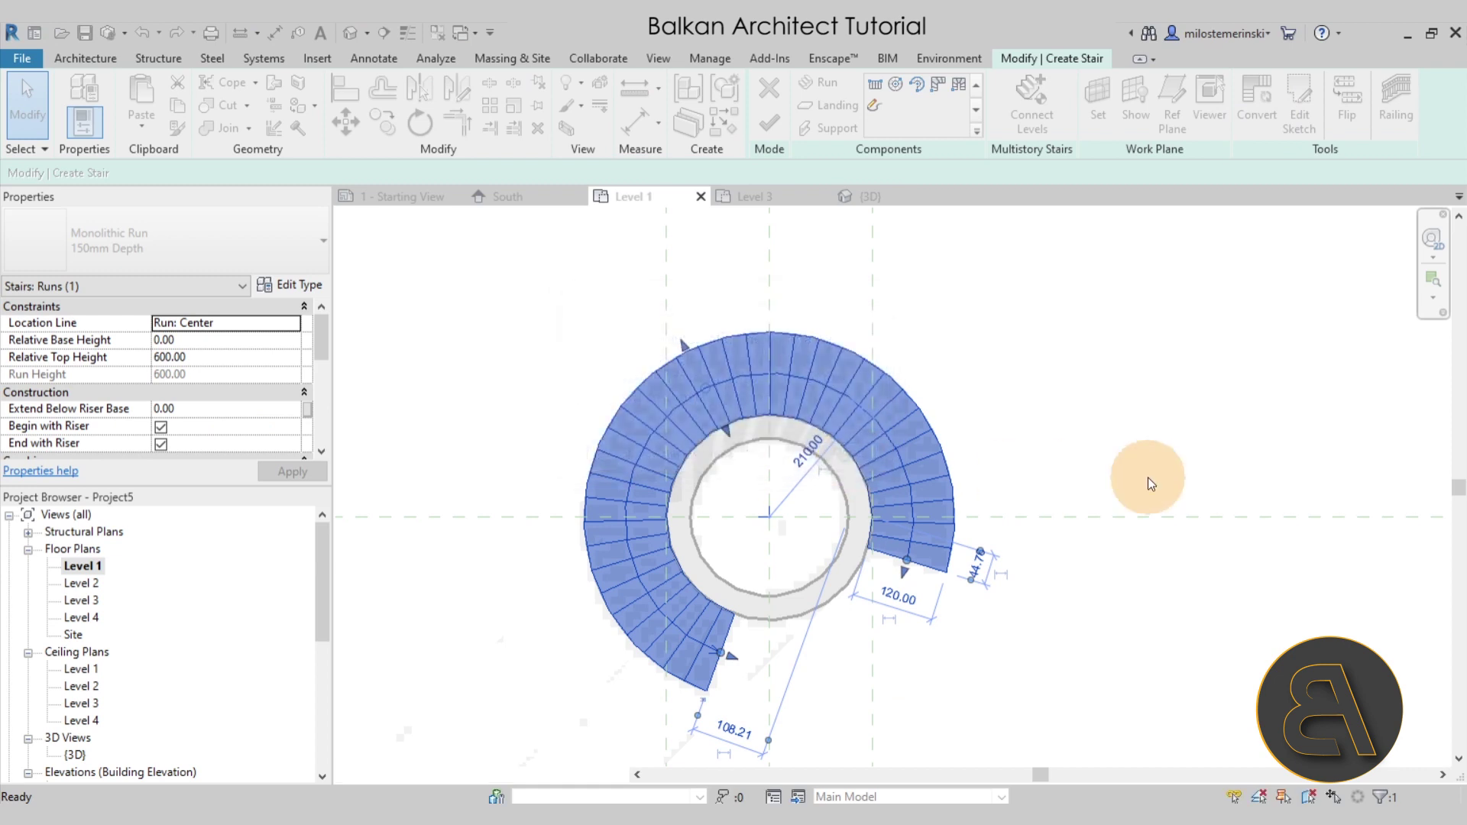
# Edit the converted run's sketch and delete its outer boundary arc
pyautogui.click(1237, 296)
pyautogui.click(921, 420)
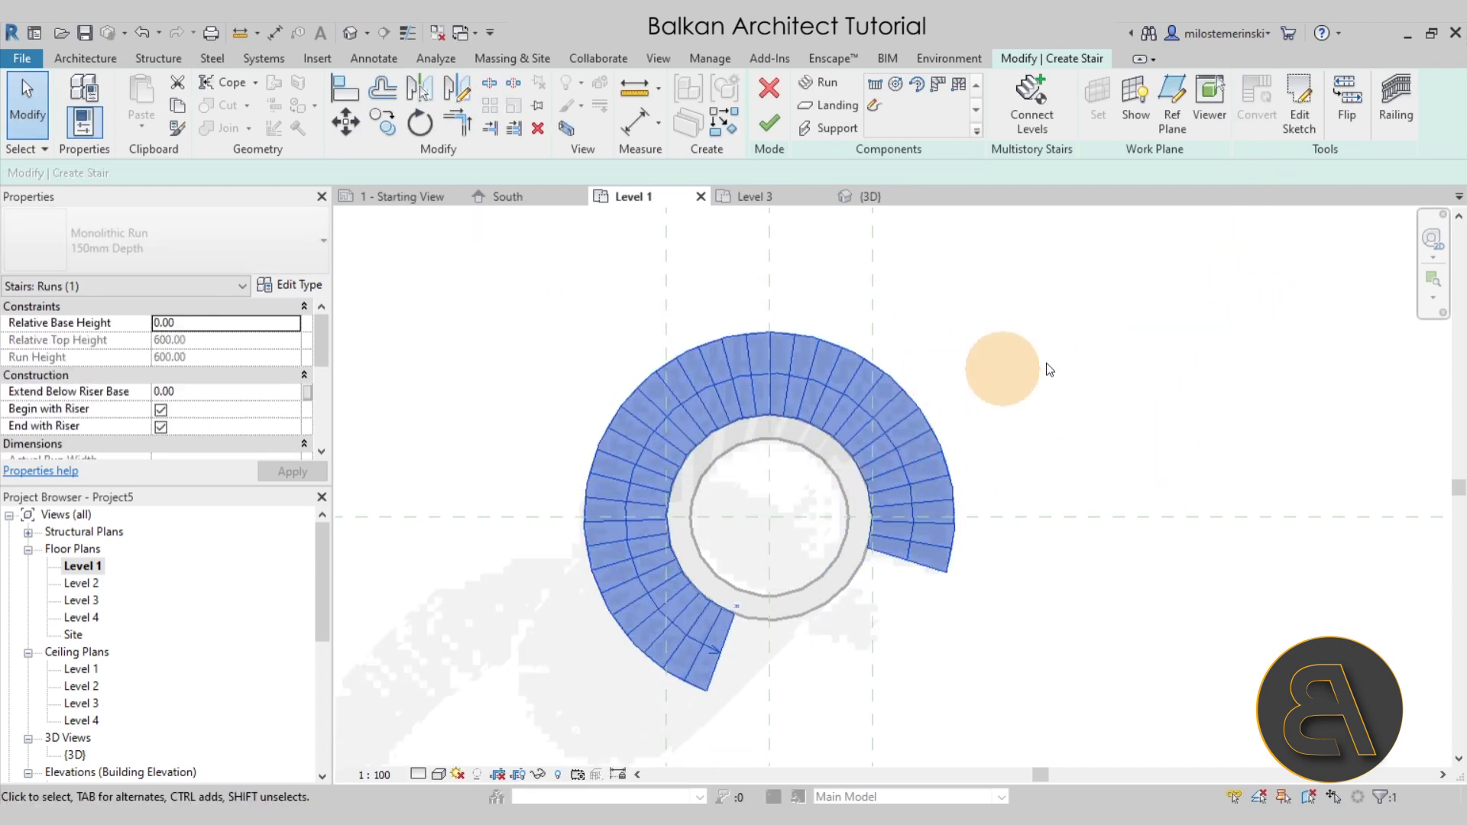
pyautogui.click(1300, 120)
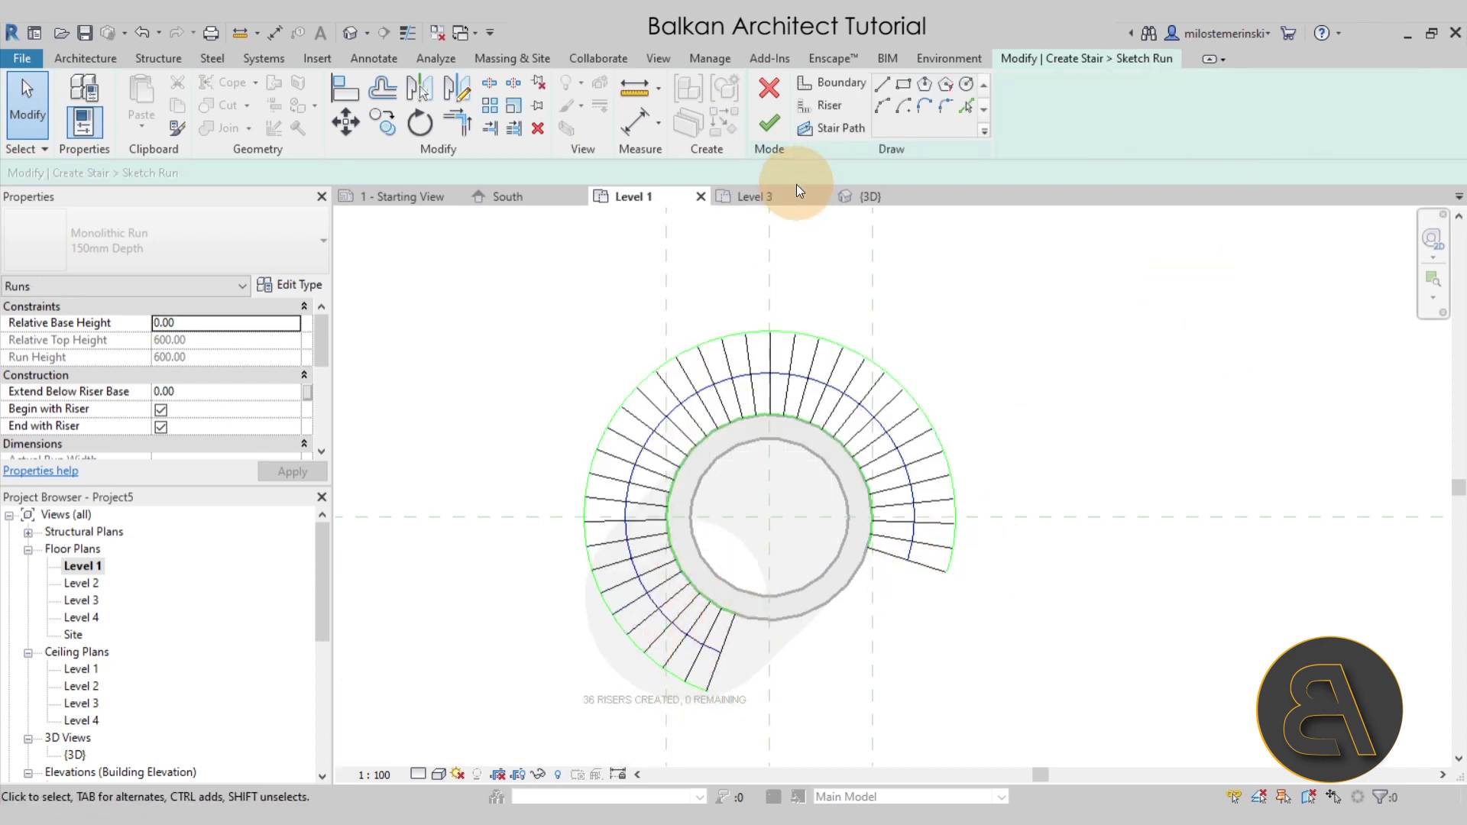
pyautogui.click(781, 334)
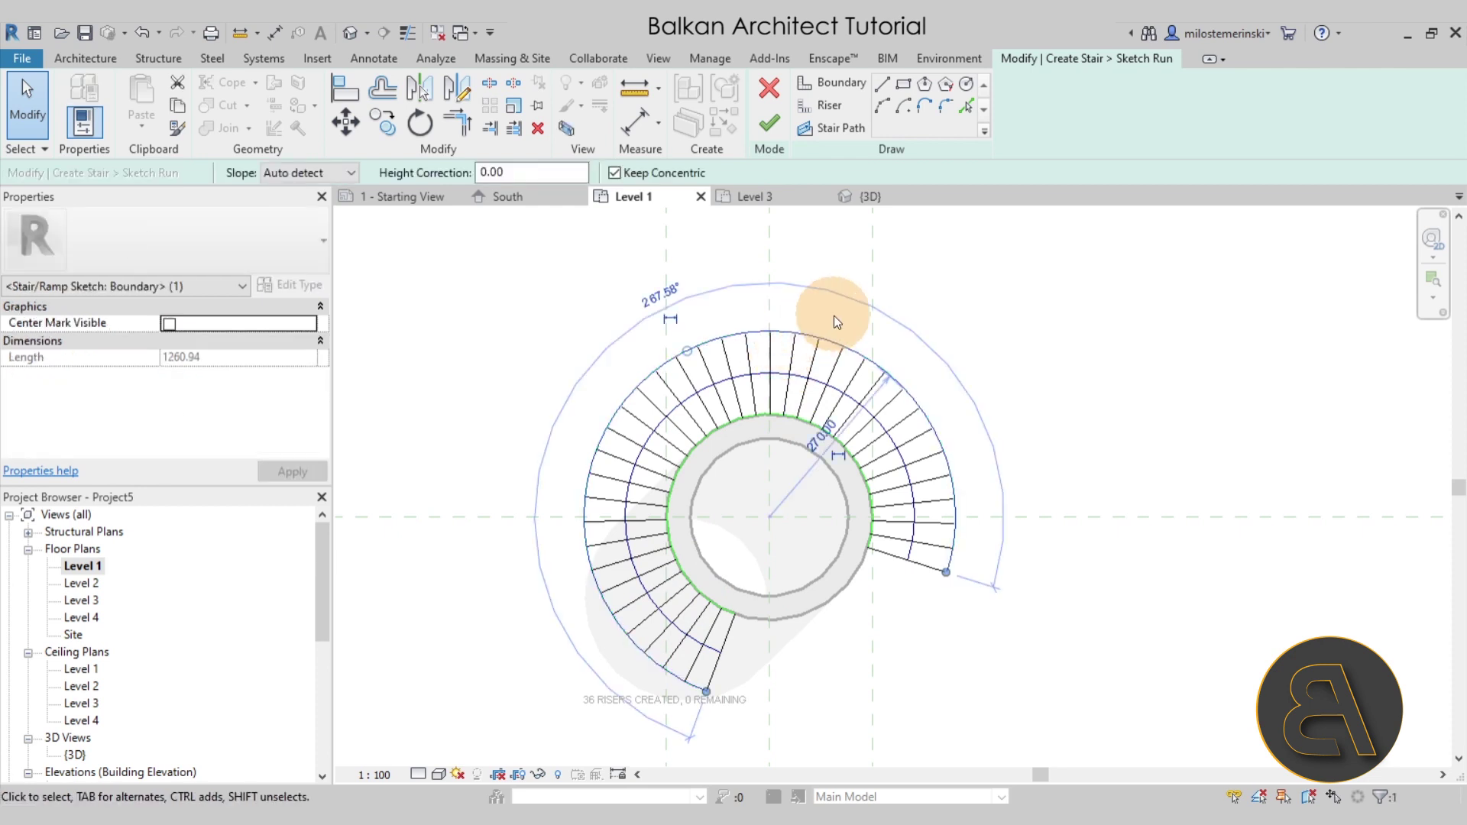
pyautogui.press('Delete')
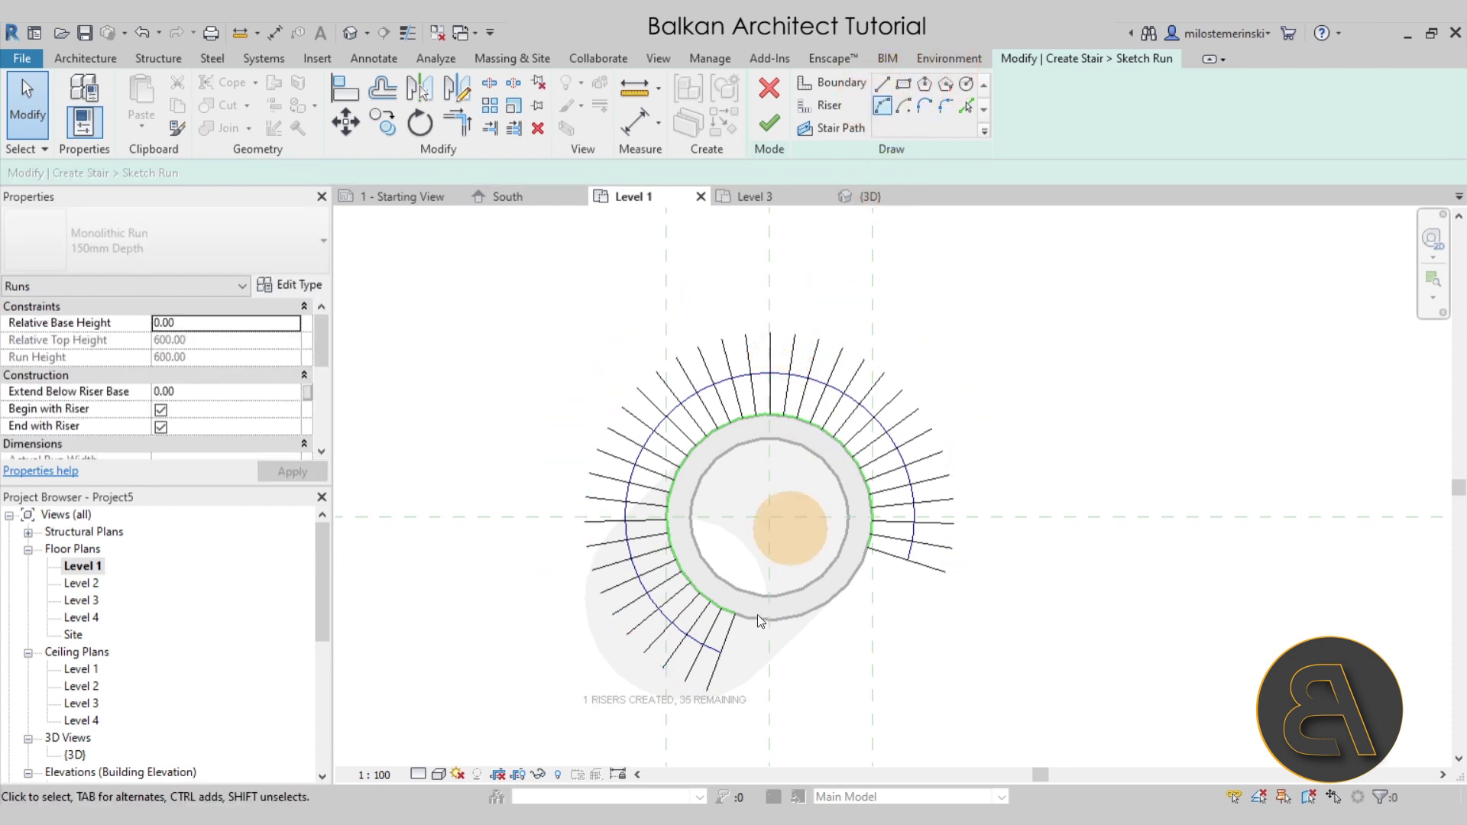
# Extend the riser at the upper end of the spiral run outward to a length of 240
pyautogui.click(705, 692)
pyautogui.moveTo(738, 709); pyautogui.dragTo(698, 574, button='middle')
pyautogui.moveTo(698, 573)
pyautogui.mouseDown()
pyautogui.moveTo(677, 596)
pyautogui.moveTo(676, 651)
pyautogui.moveTo(677, 583)
pyautogui.mouseUp()
pyautogui.scroll(3, 676, 651)
pyautogui.scroll(2, 668, 631)
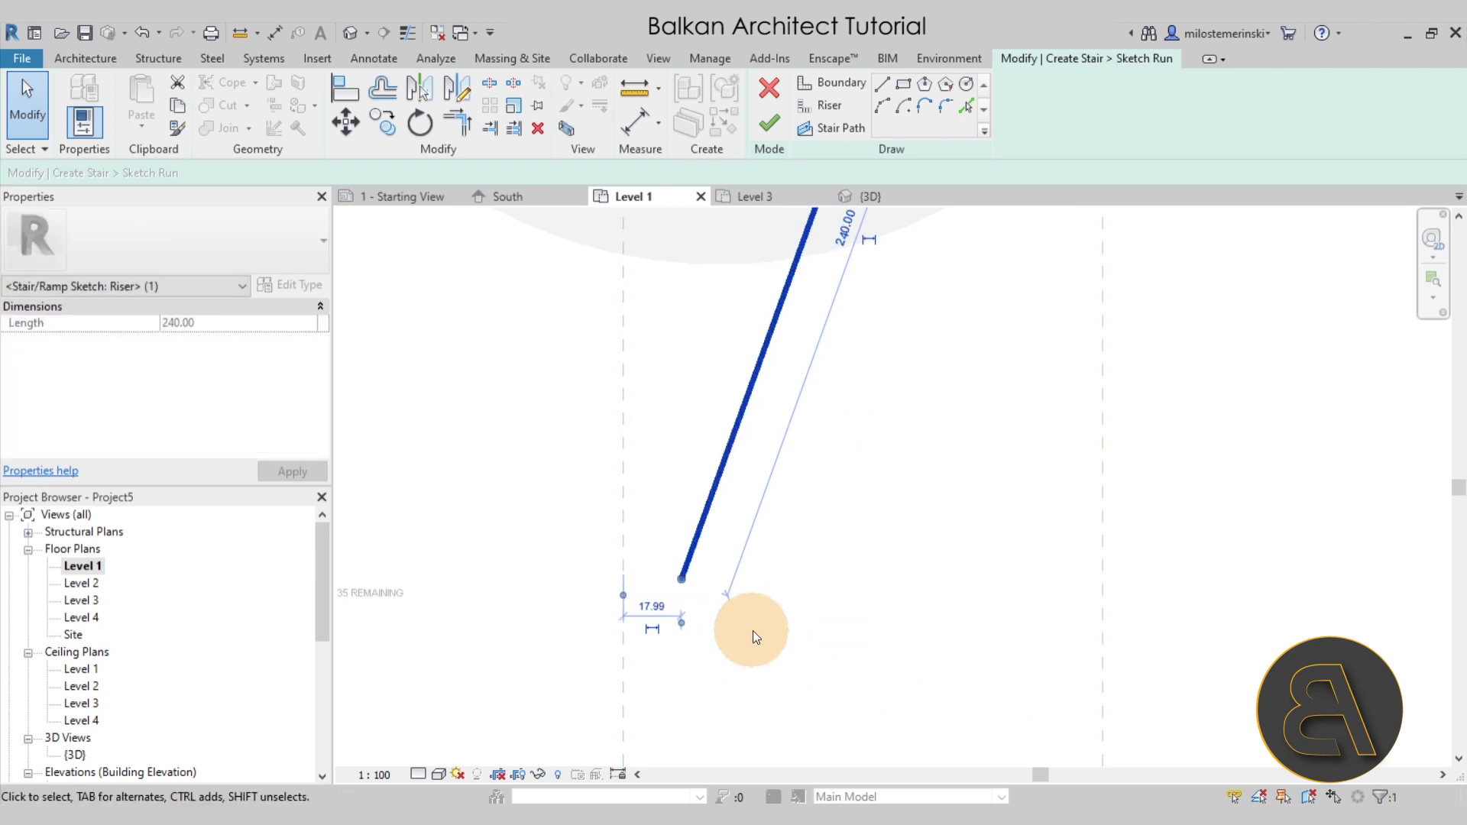
pyautogui.scroll(-3, 754, 630)
pyautogui.click(971, 584)
pyautogui.moveTo(802, 577); pyautogui.dragTo(754, 616, button='middle')
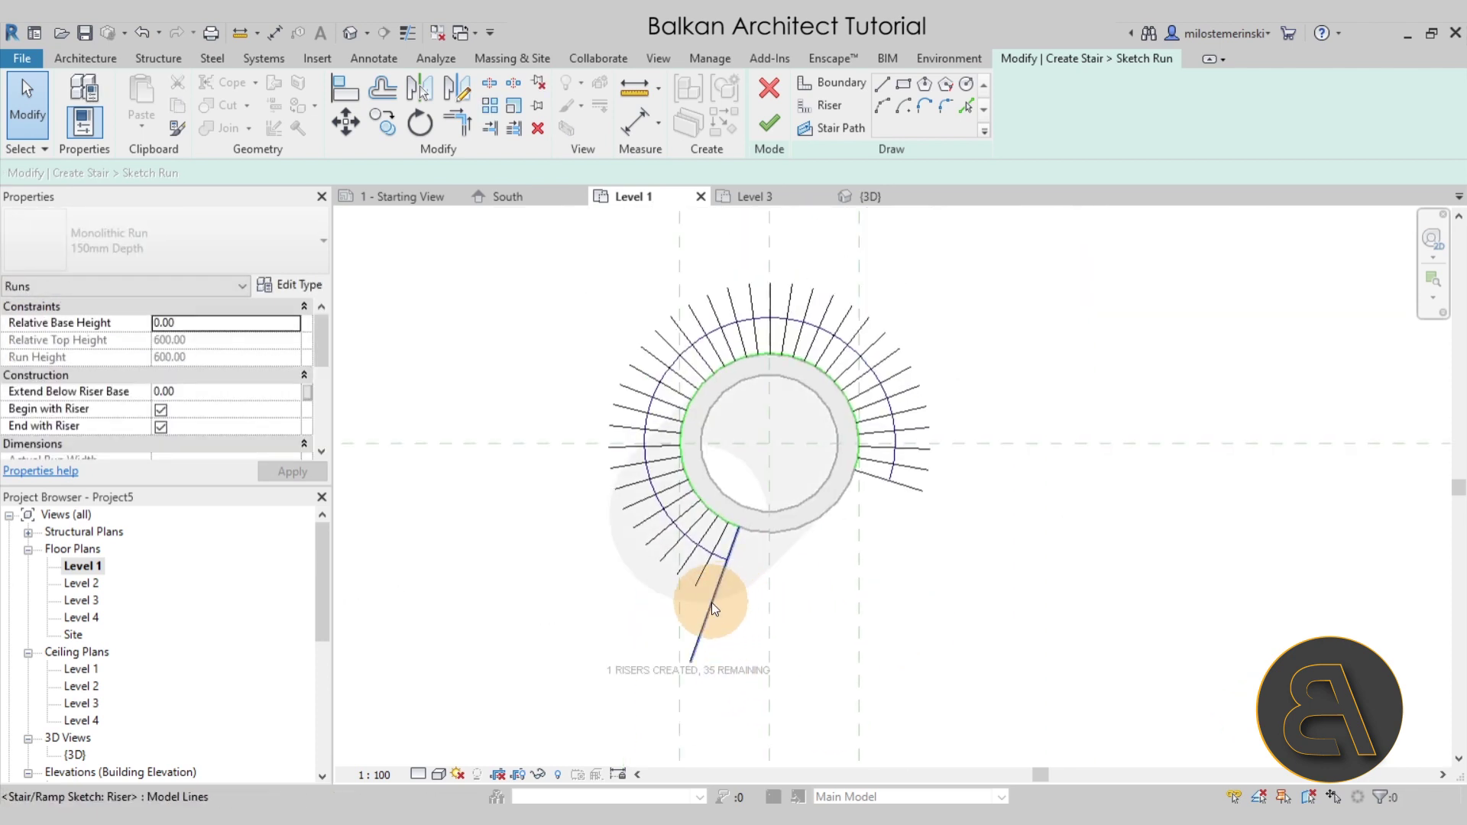
pyautogui.moveTo(744, 484); pyautogui.dragTo(728, 521, button='middle')
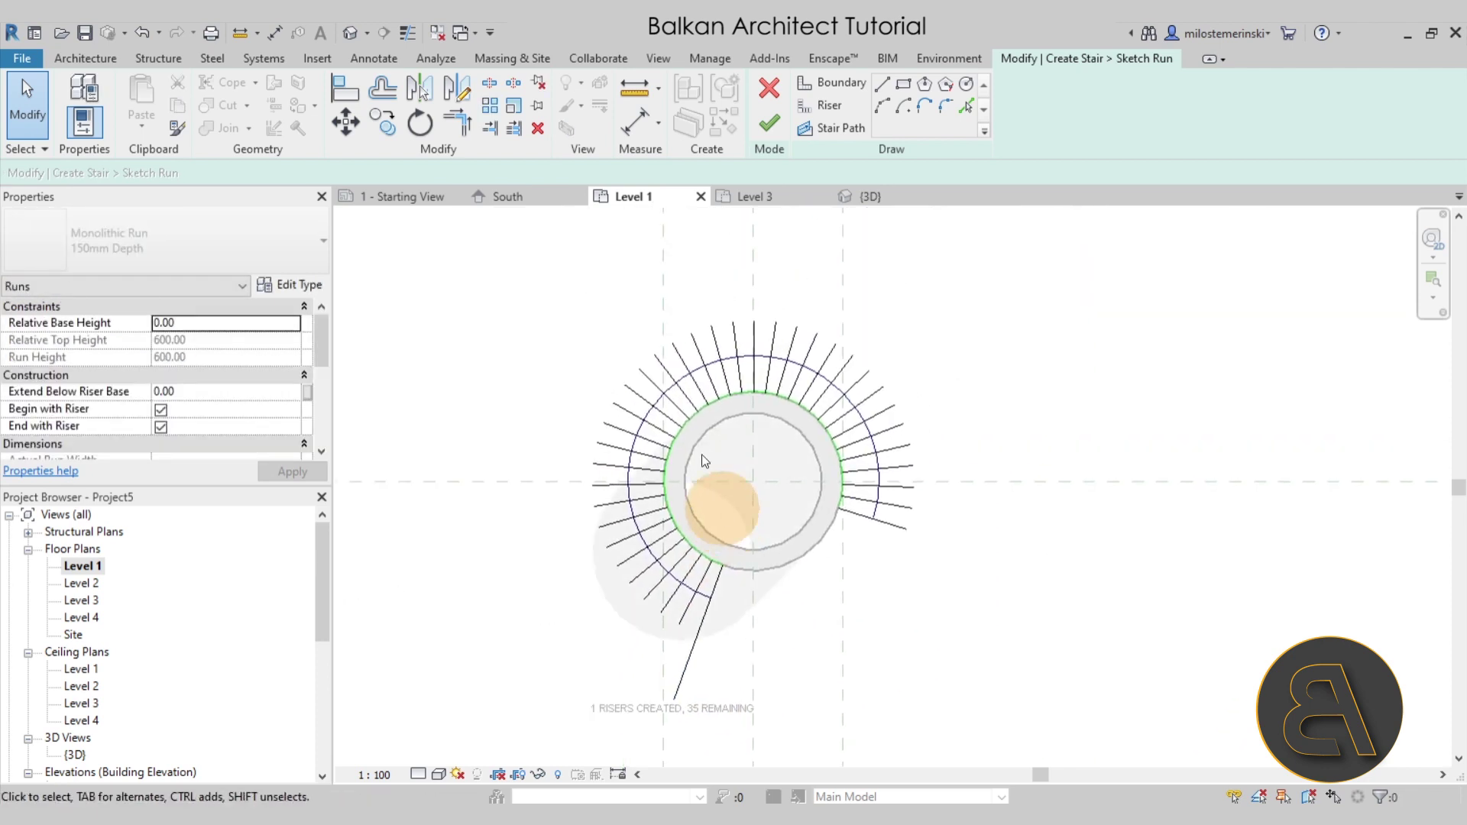
pyautogui.click(683, 663)
pyautogui.scroll(2, 813, 594)
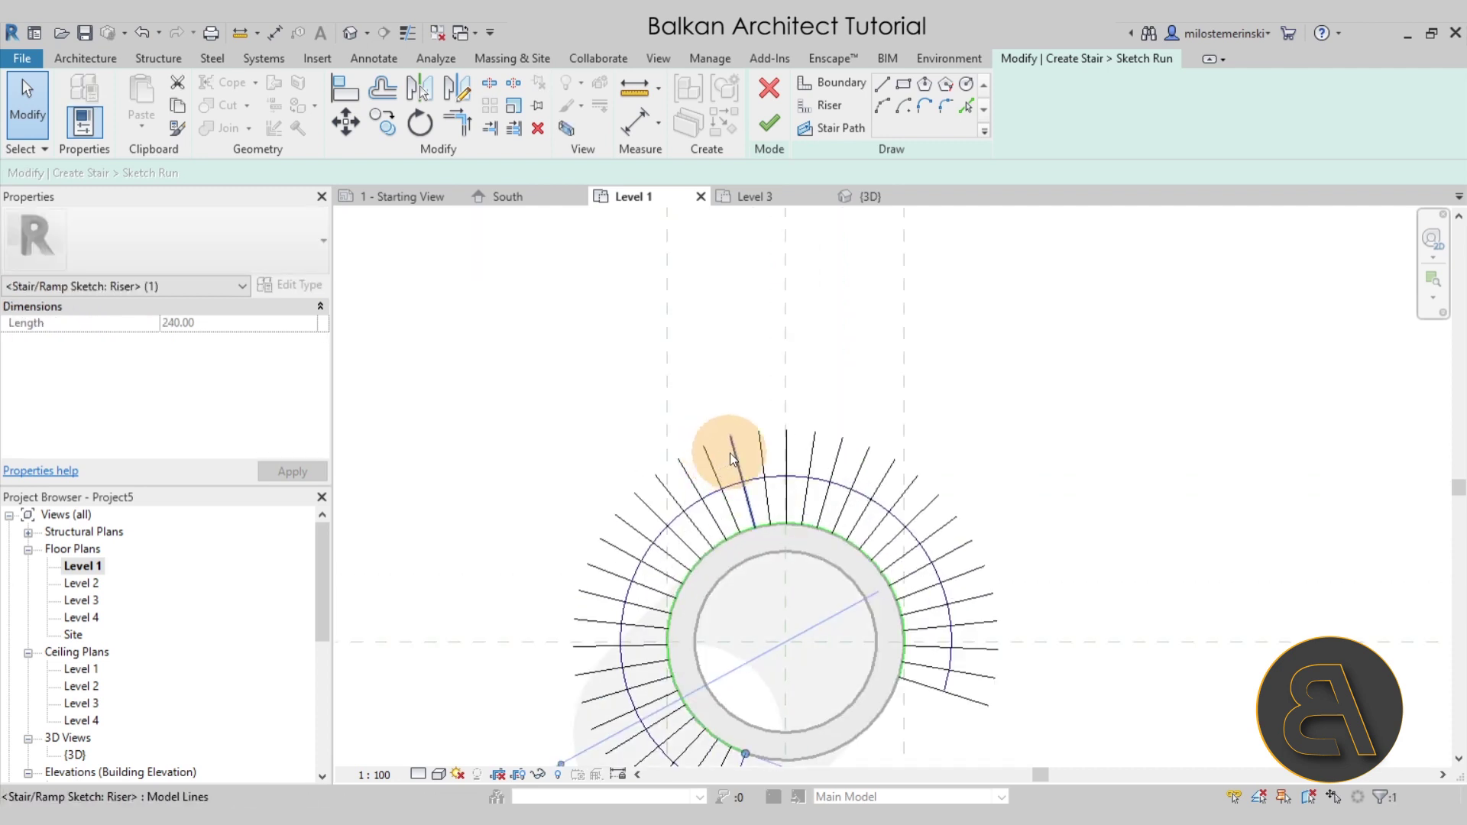
# Extend the riser just left of the circle's top outward to a length of about 194
pyautogui.moveTo(730, 450); pyautogui.dragTo(718, 387)
pyautogui.scroll(-2, 1175, 526)
pyautogui.moveTo(893, 412); pyautogui.dragTo(722, 309, button='middle')
pyautogui.click(695, 330)
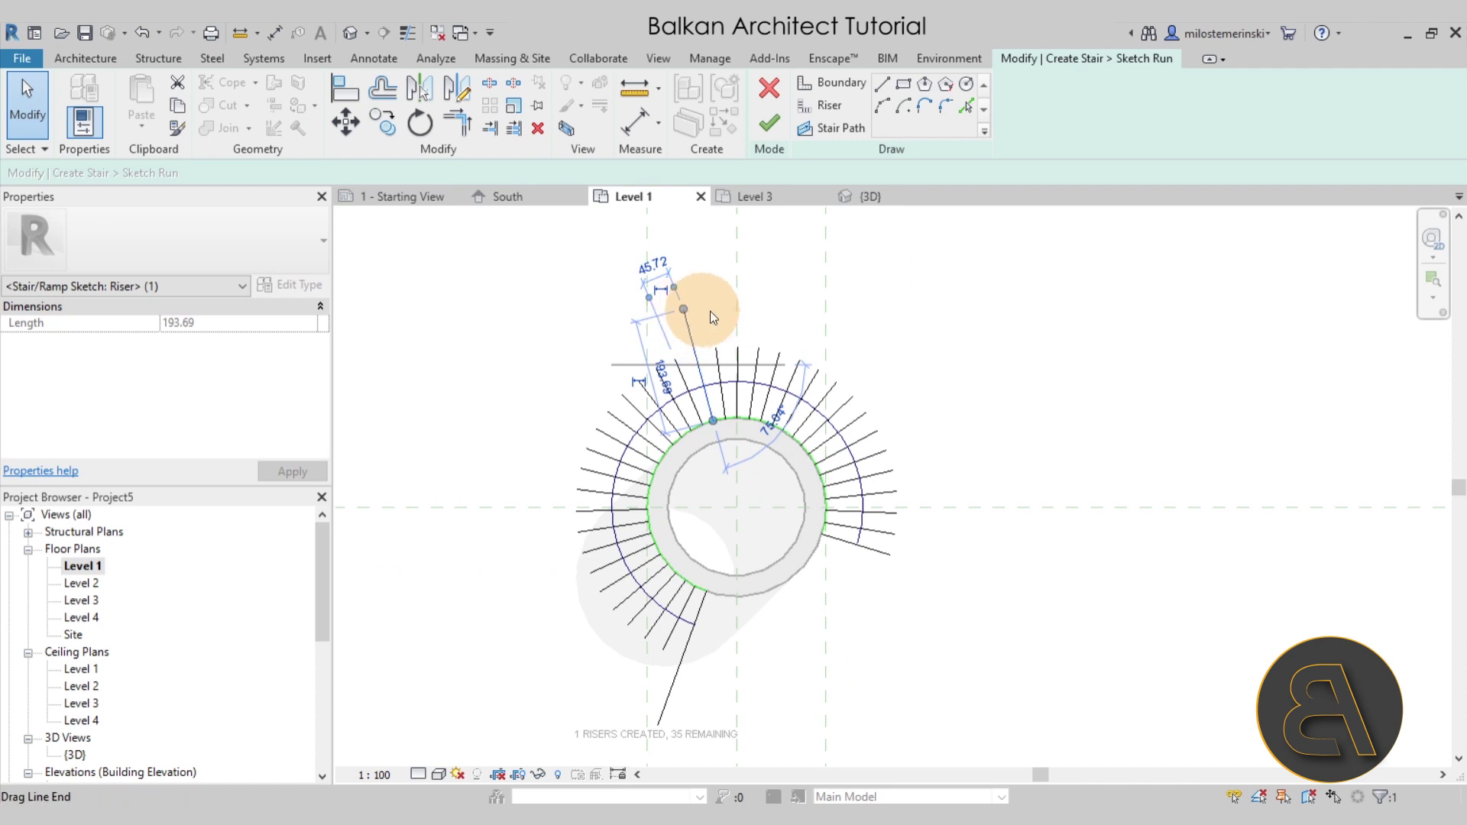
pyautogui.click(909, 355)
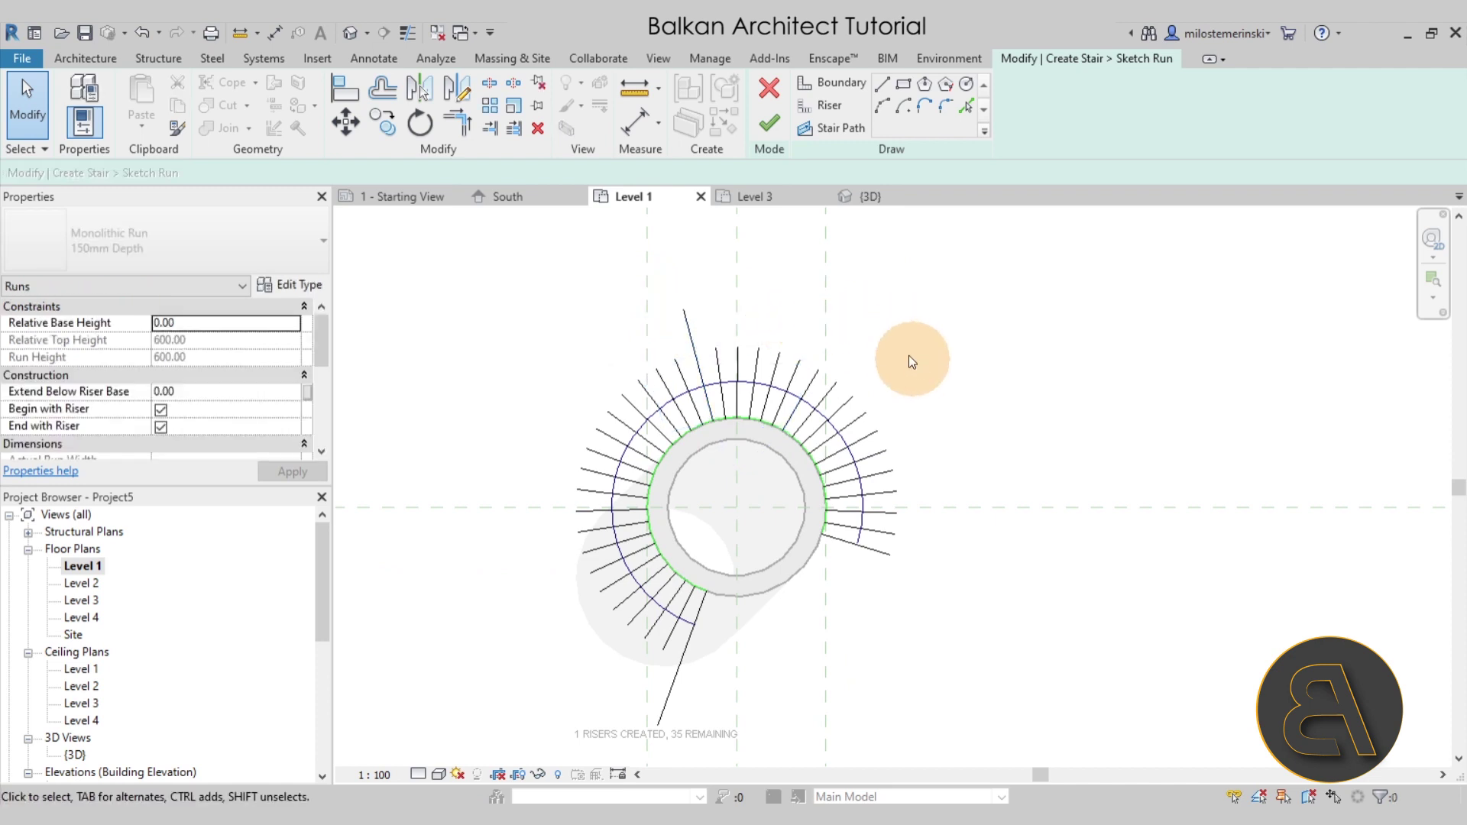
pyautogui.click(684, 309)
pyautogui.scroll(2, 682, 310)
pyautogui.moveTo(682, 309); pyautogui.dragTo(735, 301)
pyautogui.scroll(-3, 725, 313)
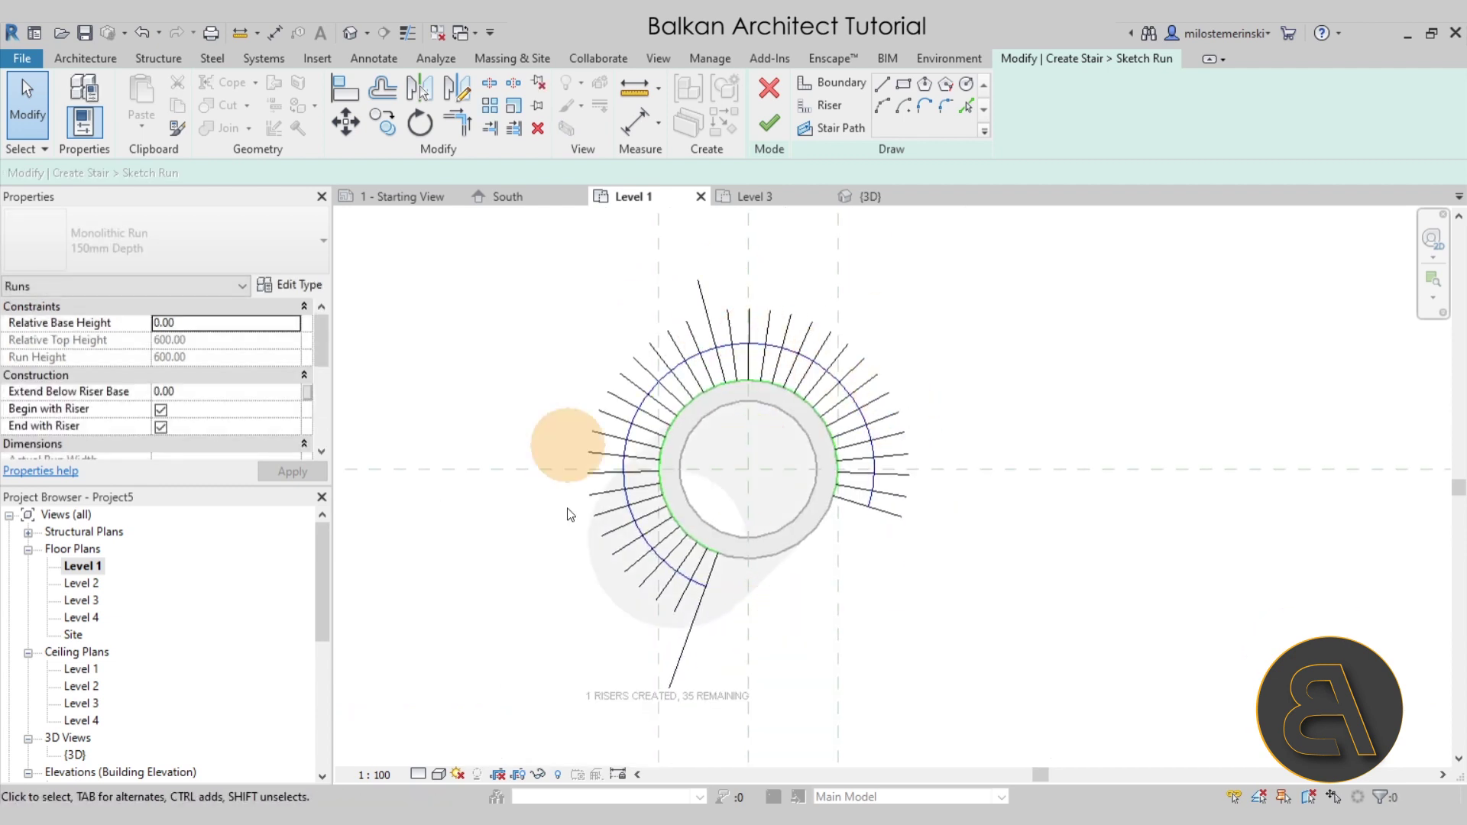
# Draw the first outer boundary arc from the outer end of the lower-right riser to the extended riser near the top, with a radius of about 332
pyautogui.click(845, 82)
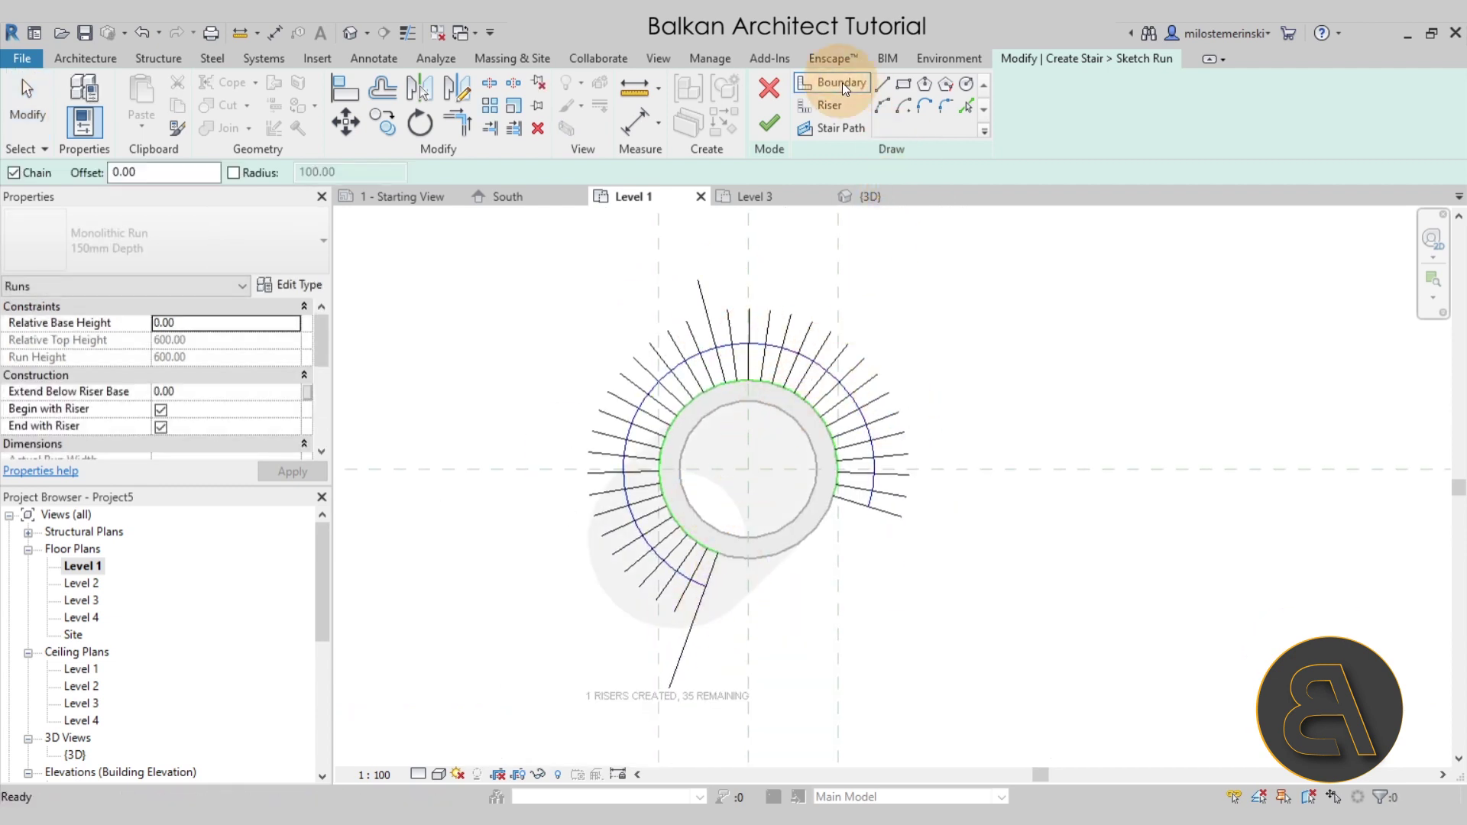
pyautogui.click(882, 108)
pyautogui.click(901, 518)
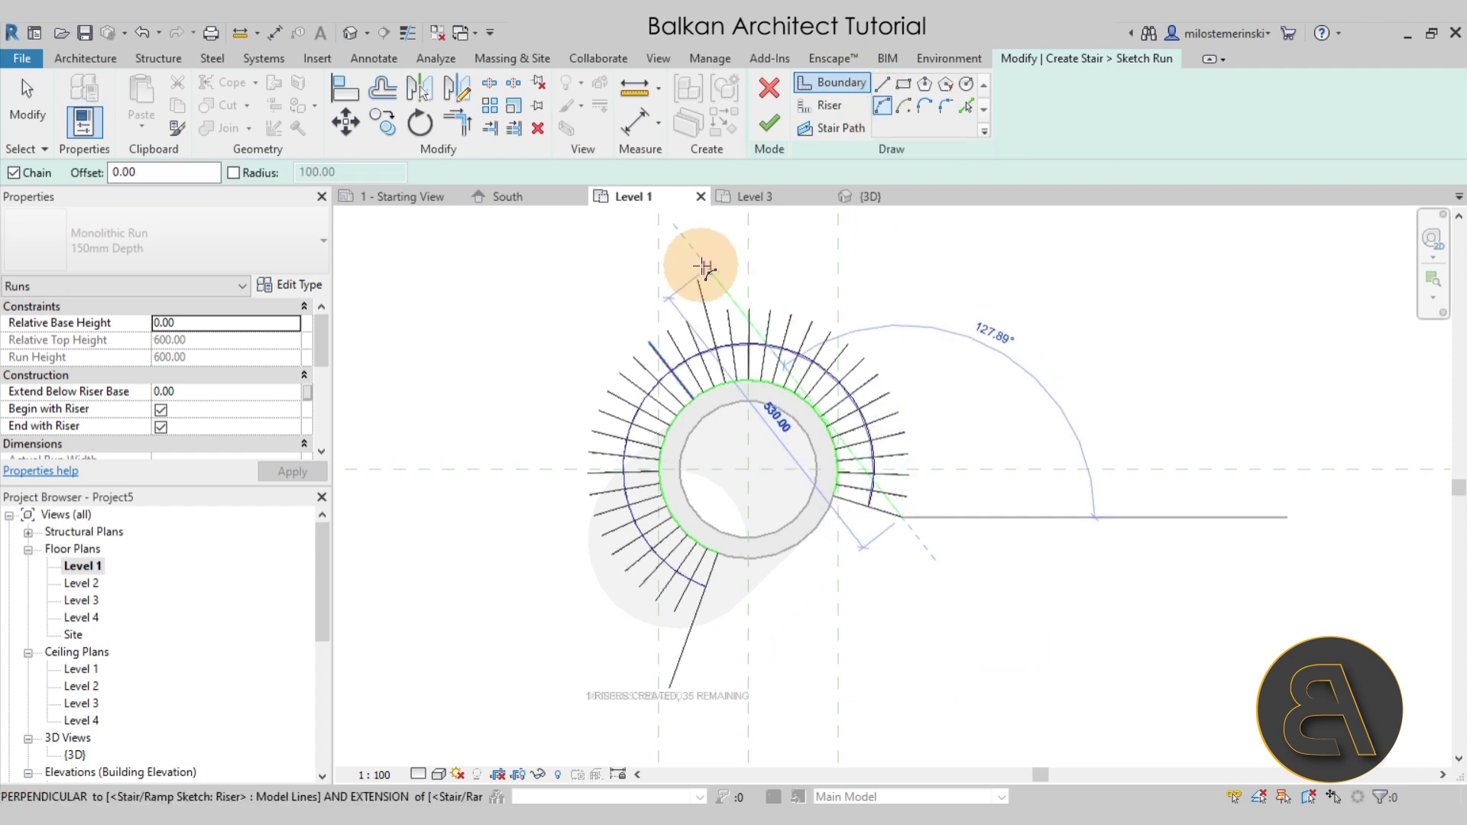
pyautogui.click(697, 280)
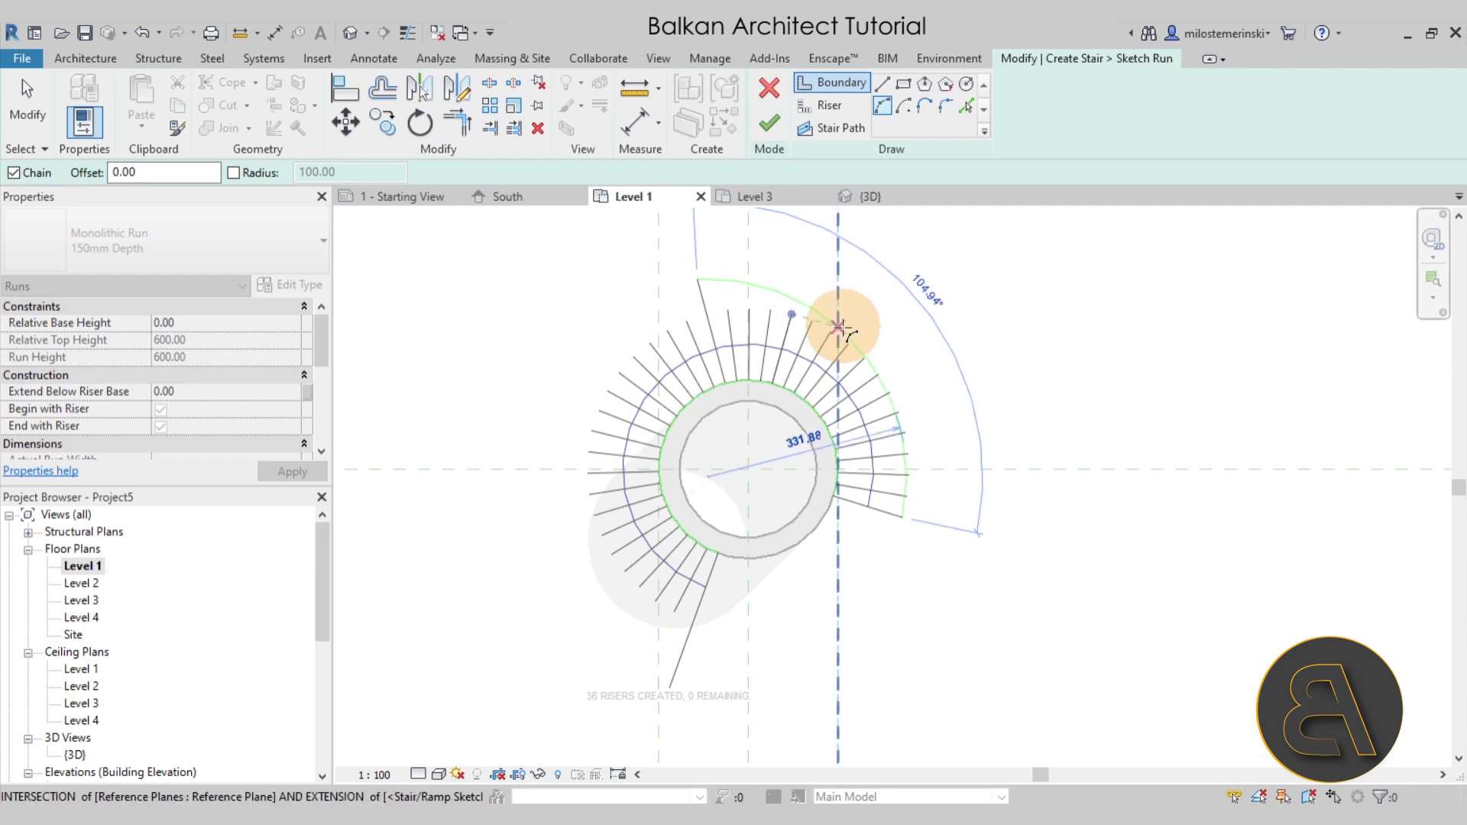
# Draw the second outer boundary arc from the extended top riser to the long riser at the lower end, with a radius of about 354
pyautogui.click(690, 275)
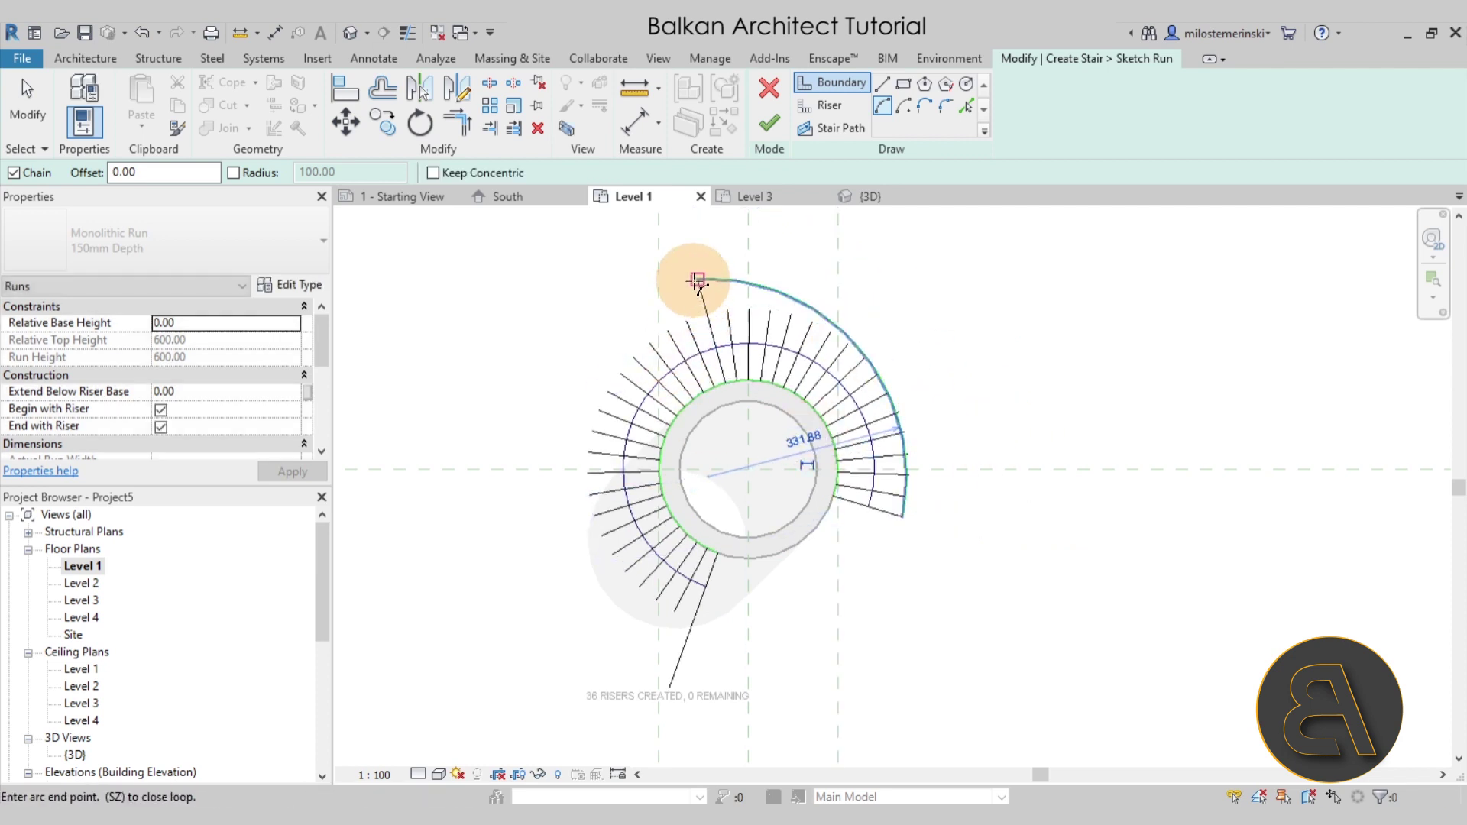
pyautogui.click(671, 688)
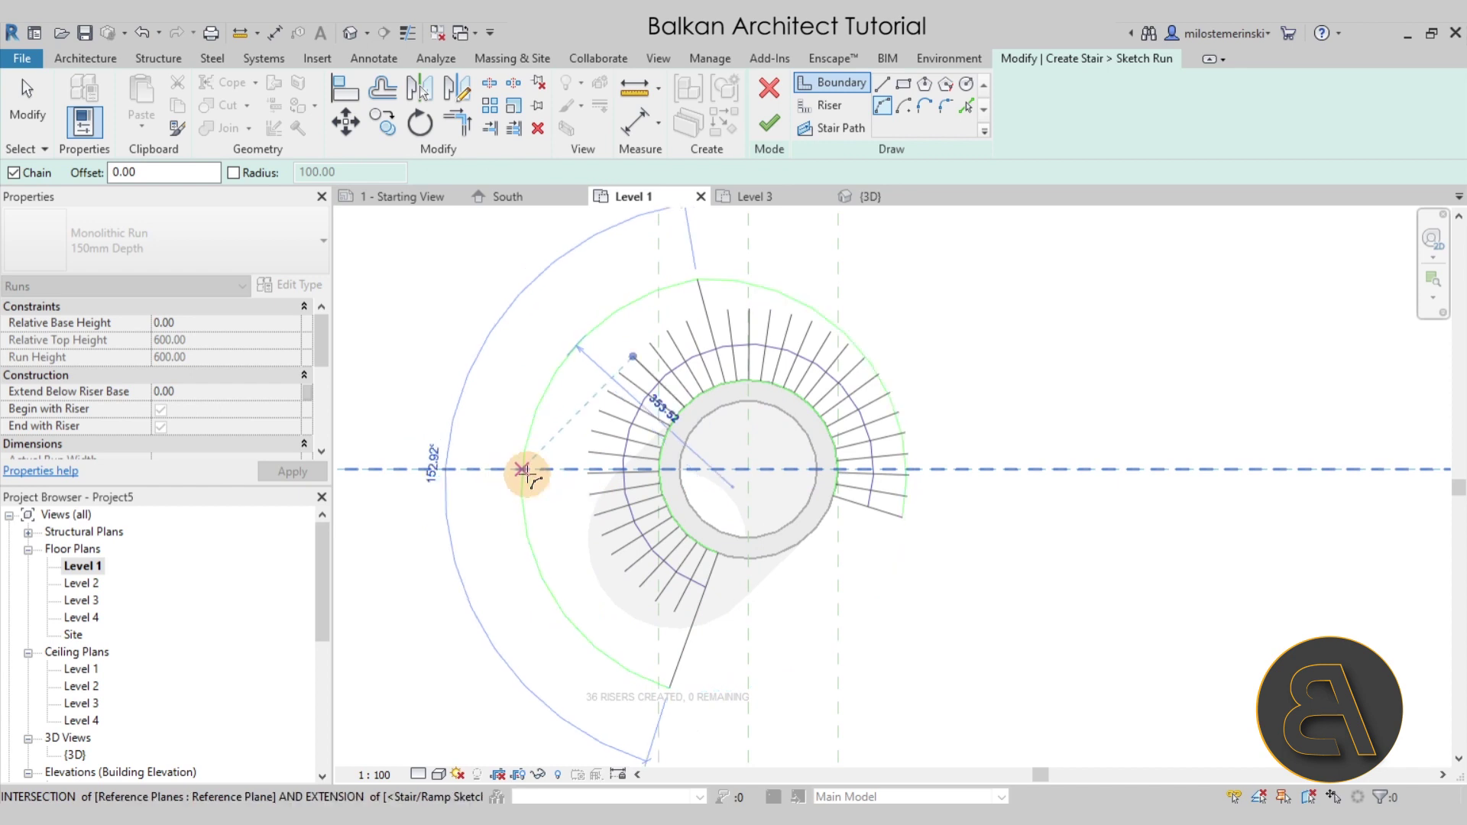
pyautogui.click(524, 472)
pyautogui.press('Escape')
pyautogui.press('Escape')
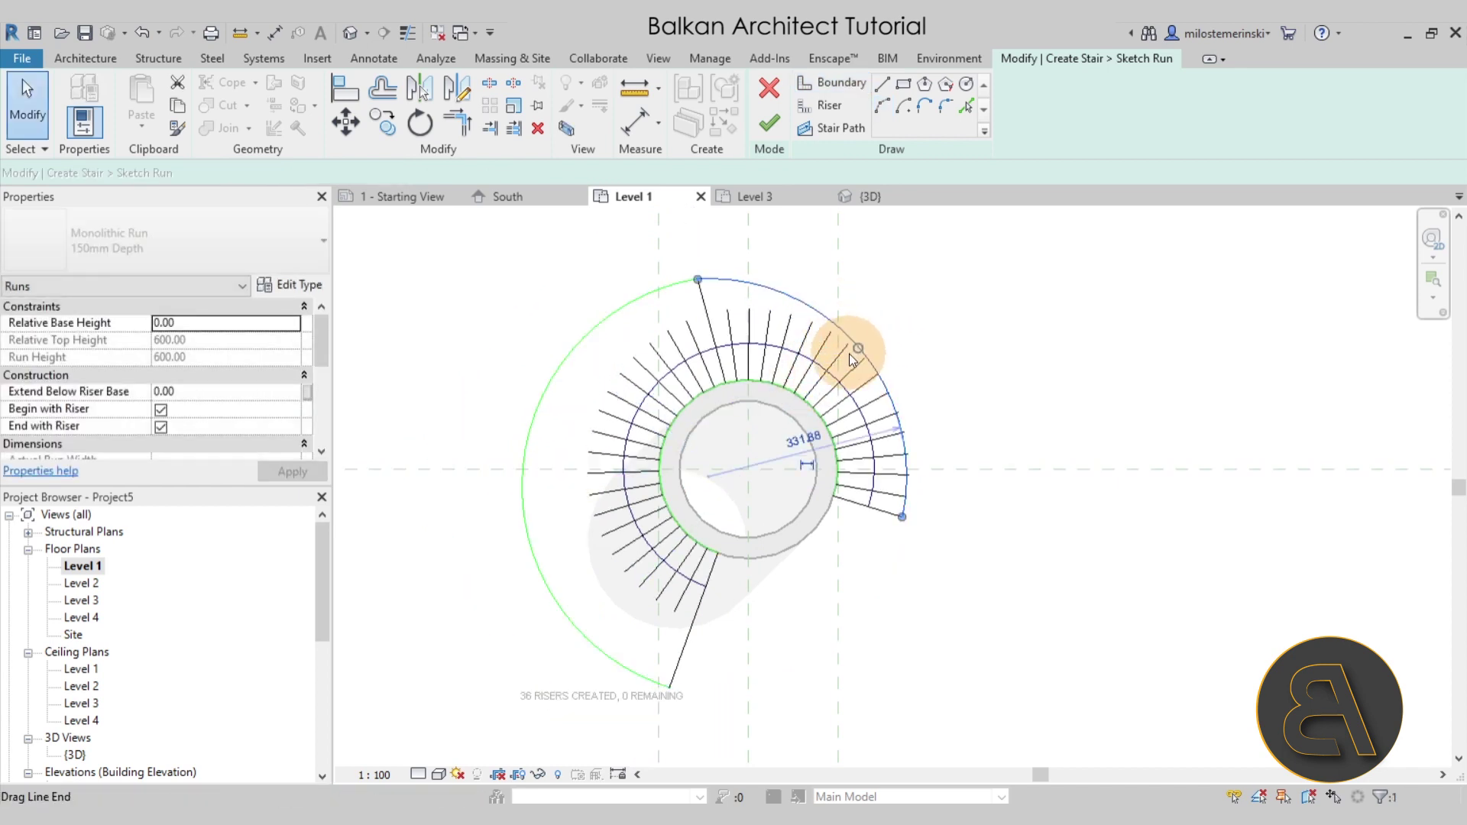
# Reshape the first outer boundary arc by pulling its midpoint slightly outward from the core
pyautogui.click(863, 336)
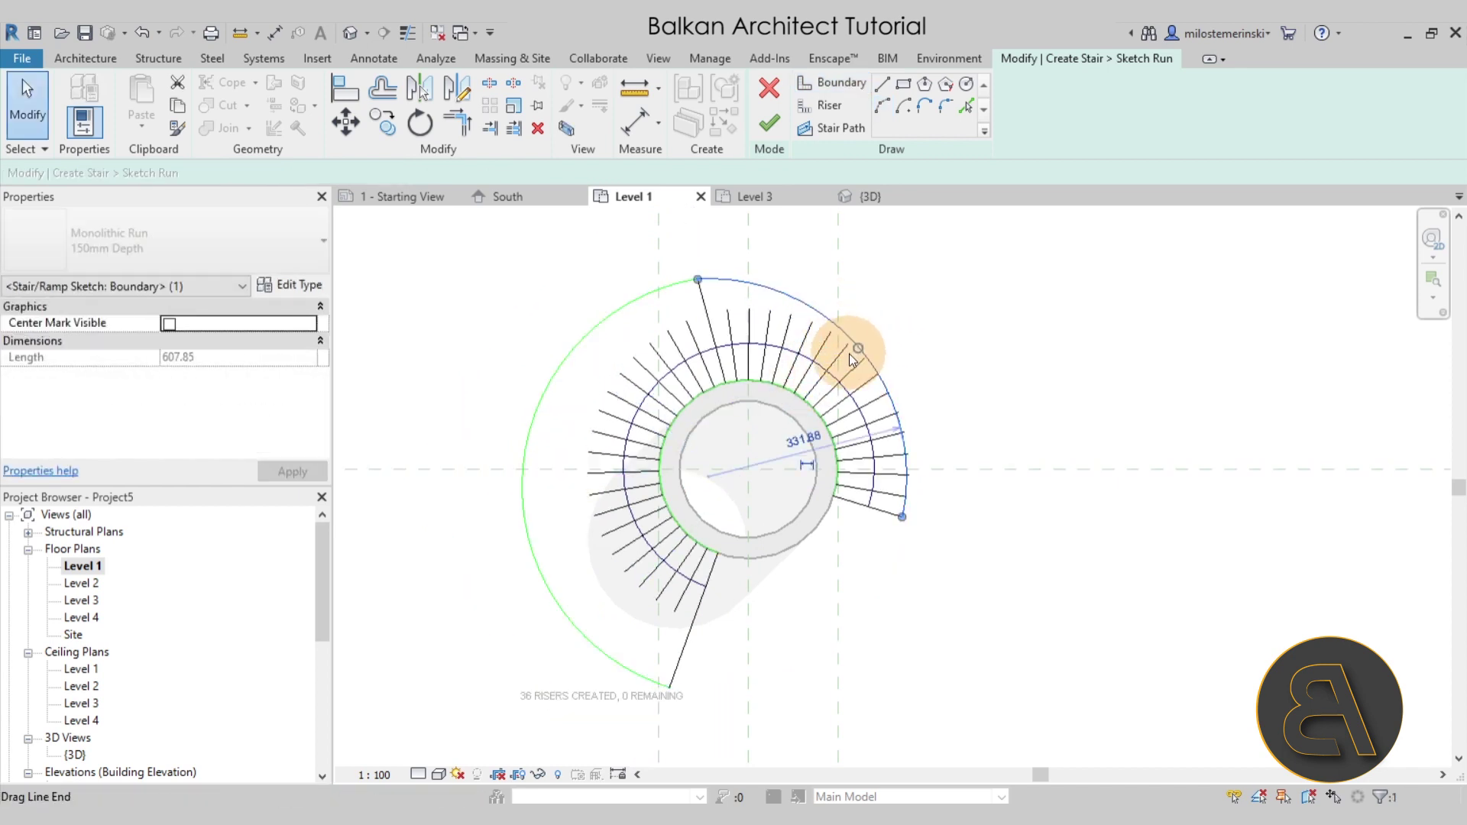
pyautogui.click(1000, 435)
pyautogui.moveTo(847, 668); pyautogui.dragTo(850, 650, button='middle')
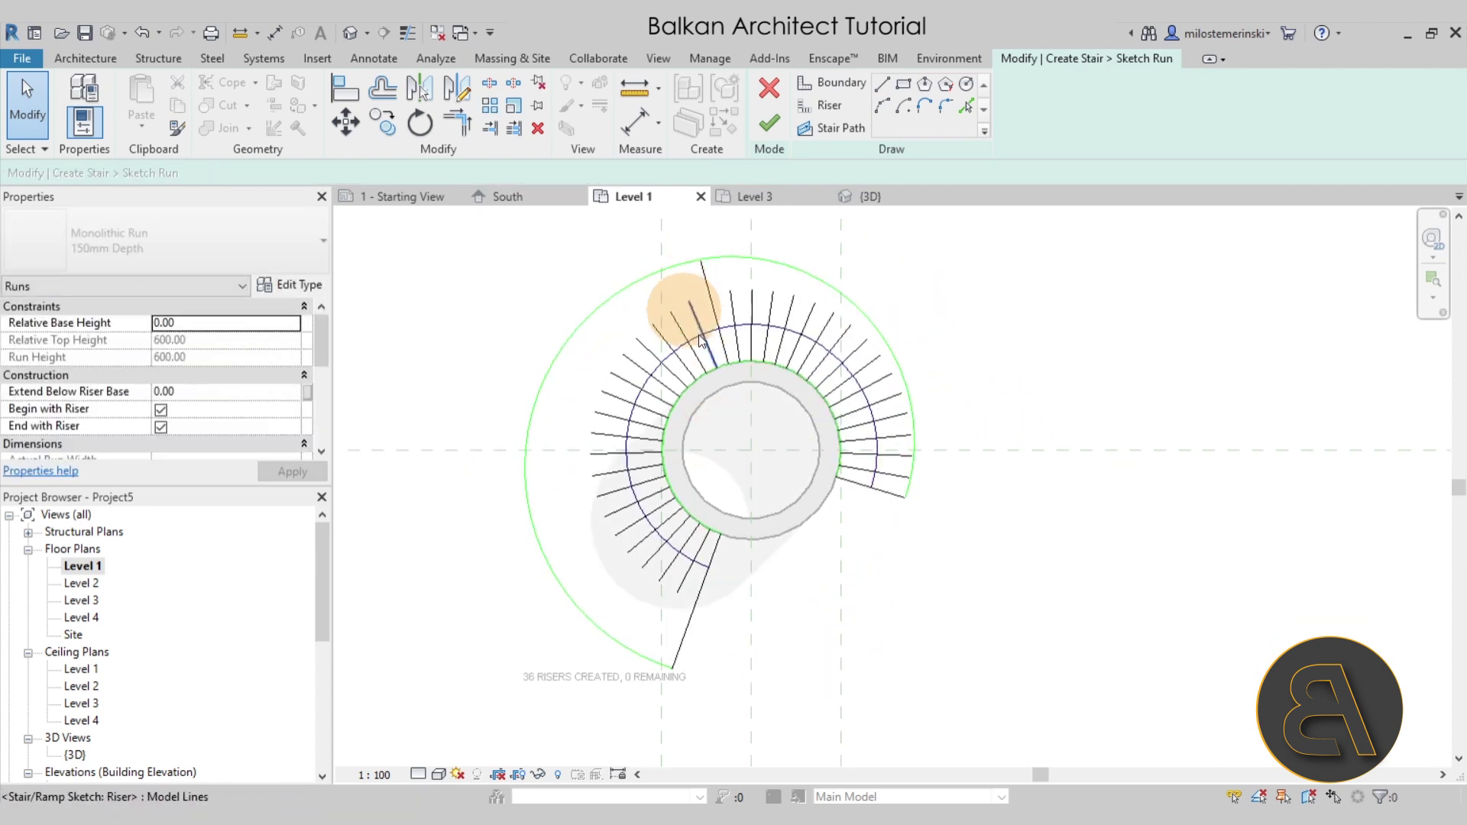
pyautogui.scroll(3, 712, 512)
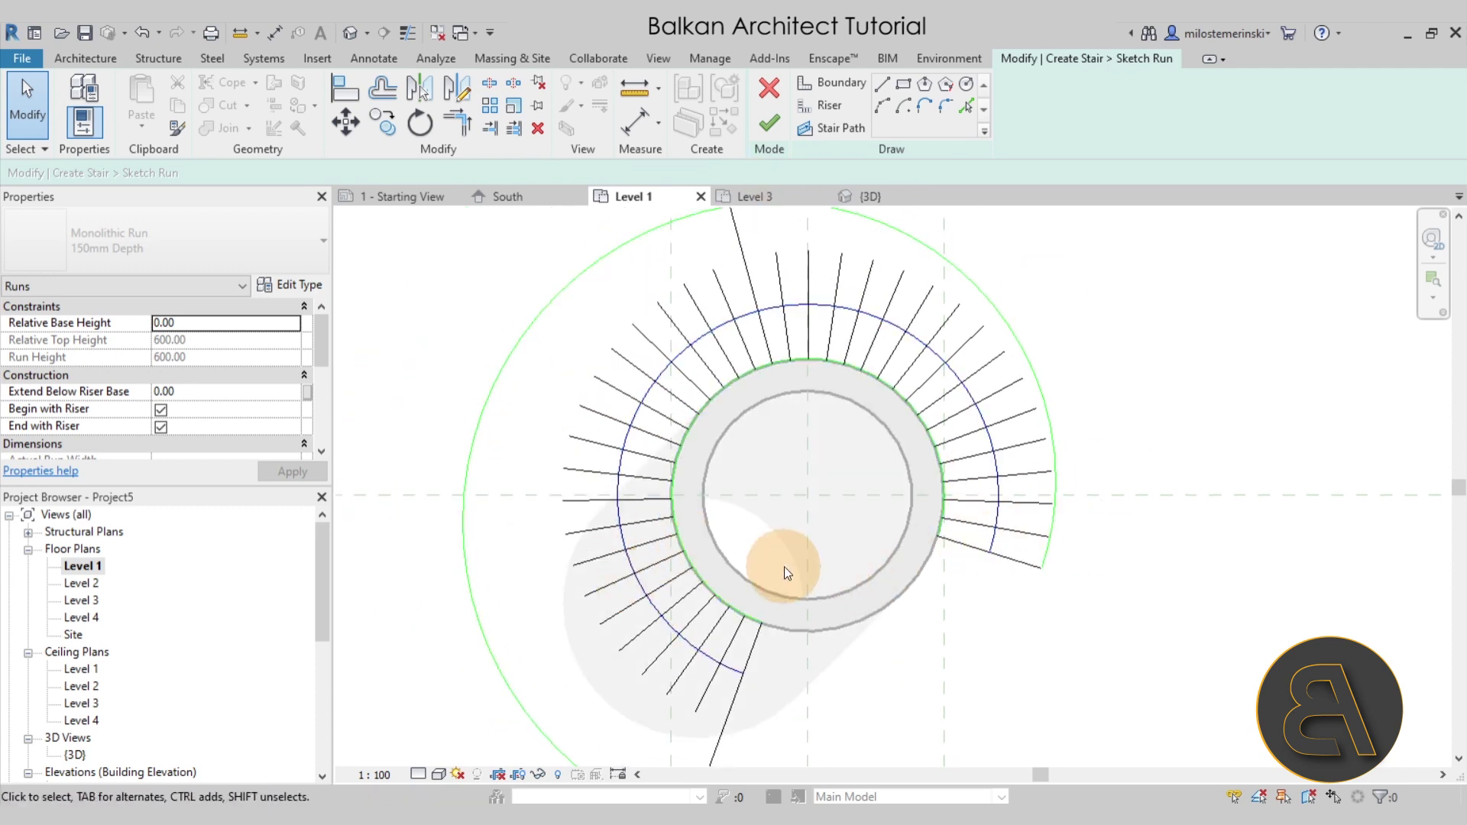
pyautogui.scroll(-2, 784, 566)
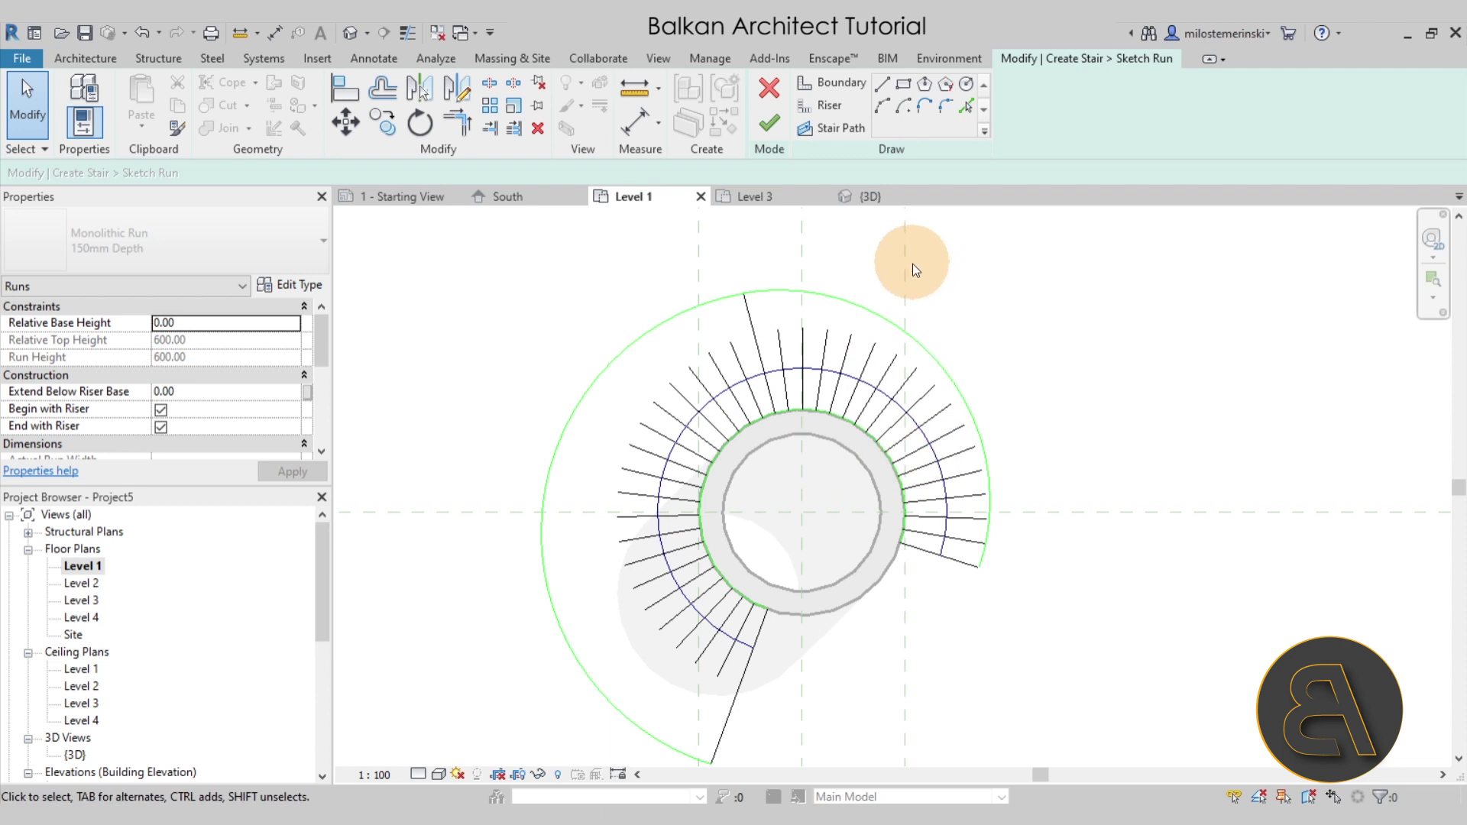
# Extend all the short risers between the lower-right riser and the extended top riser to the first outer boundary arc
pyautogui.click(517, 130)
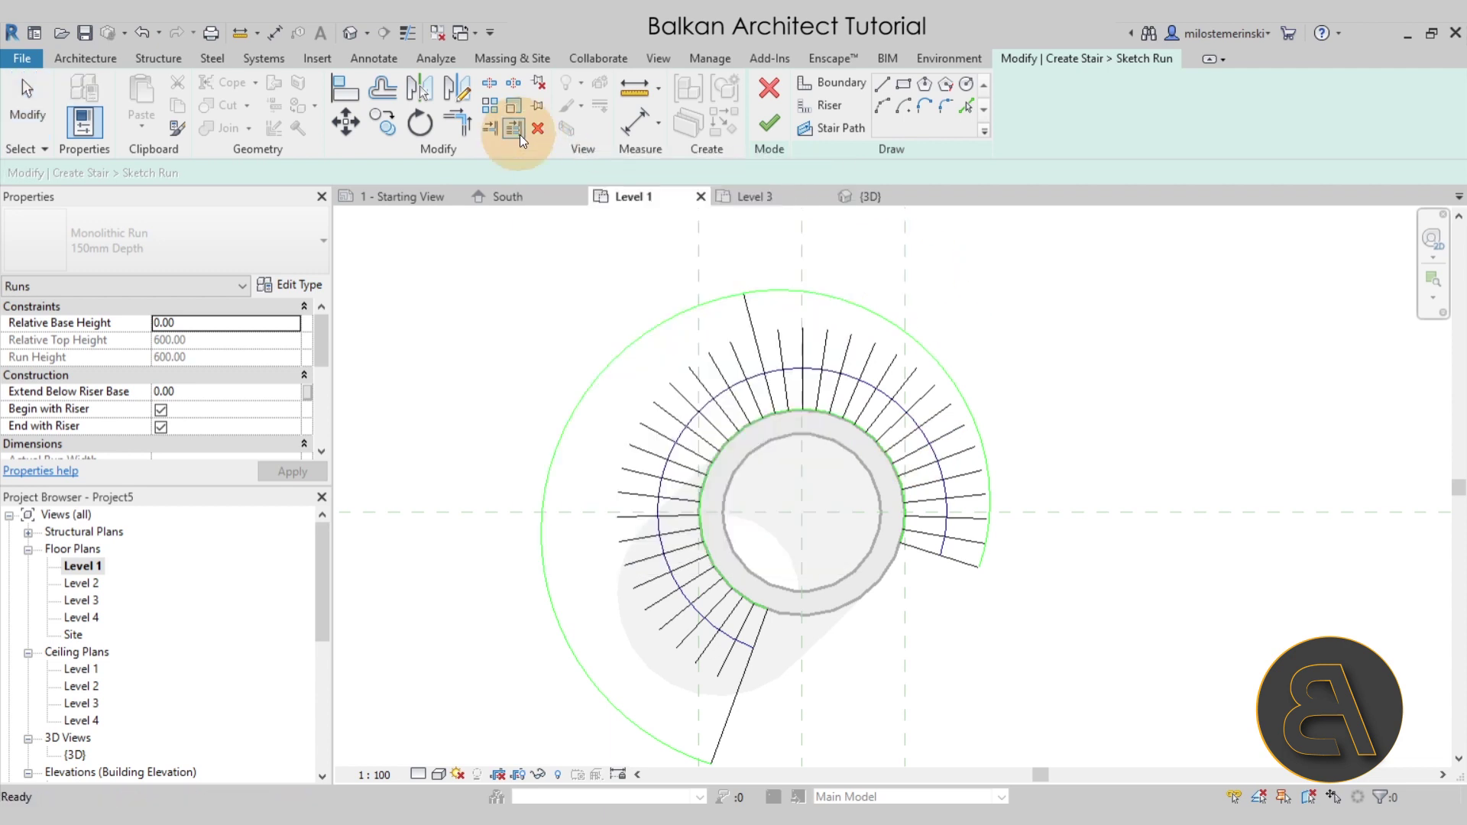
pyautogui.click(865, 312)
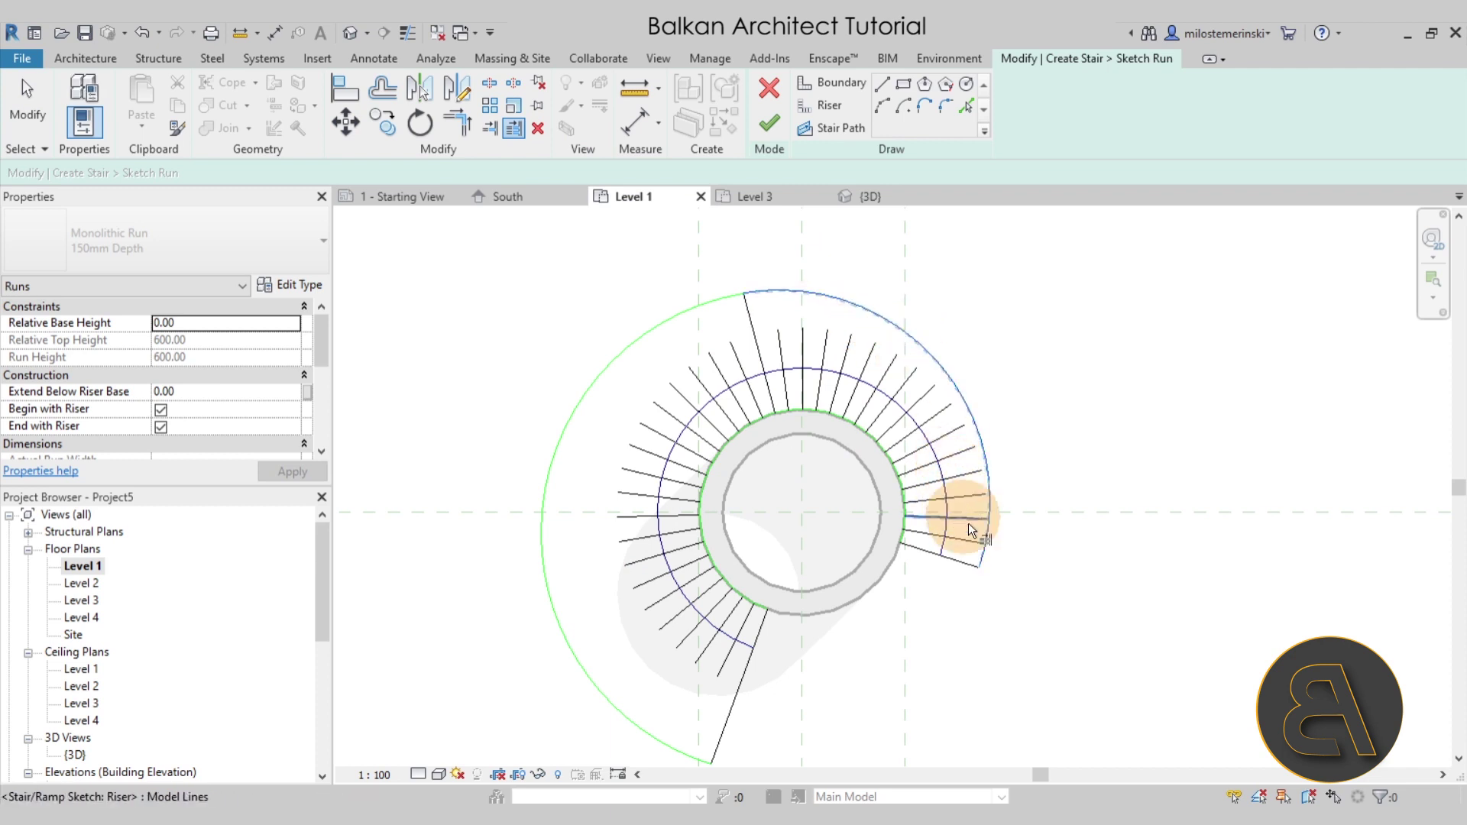
pyautogui.moveTo(977, 546); pyautogui.dragTo(915, 429)
pyautogui.scroll(4, 972, 433)
pyautogui.click(857, 351)
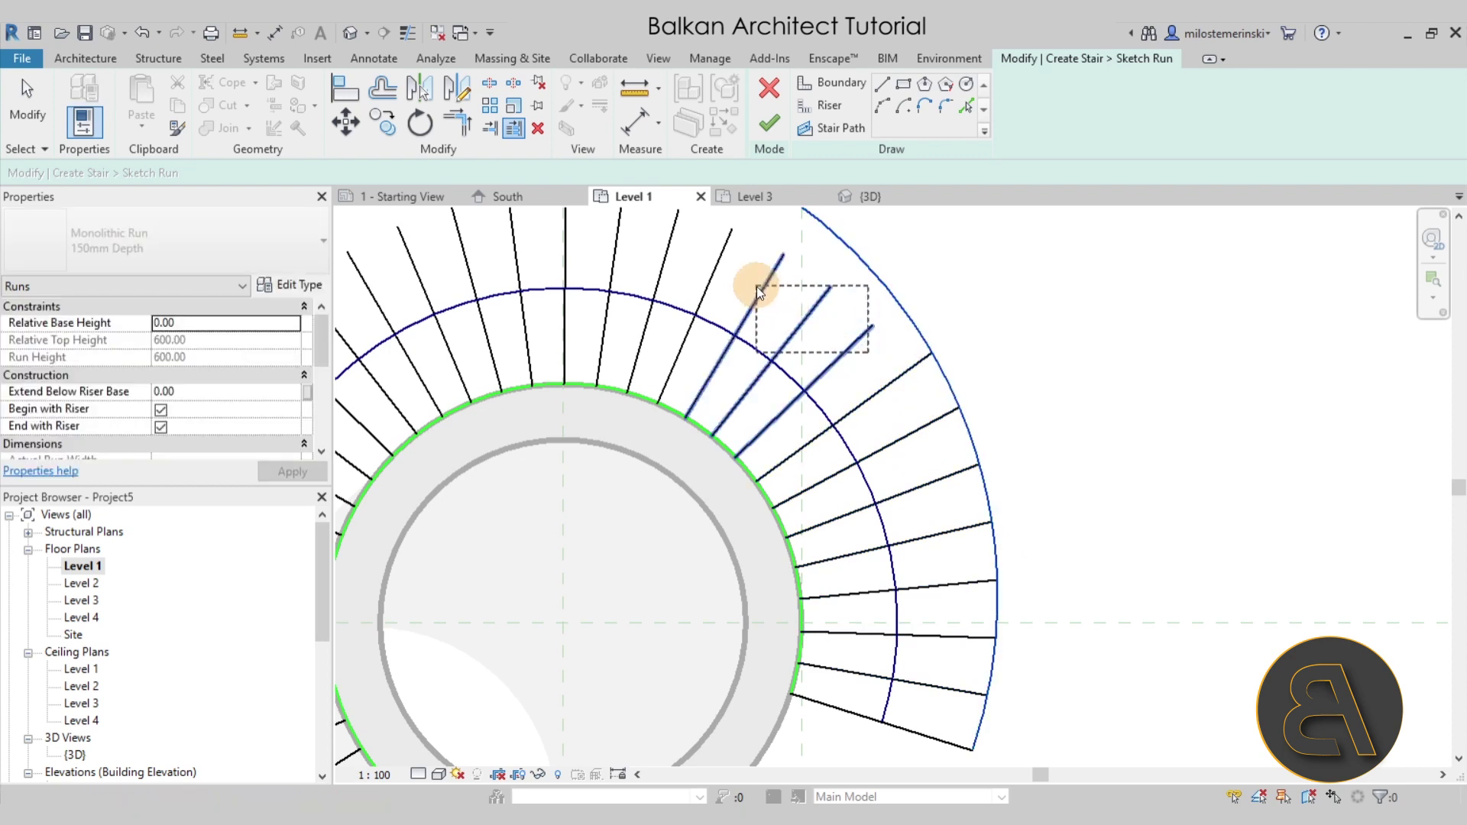
pyautogui.click(781, 291)
pyautogui.moveTo(780, 289); pyautogui.dragTo(654, 229)
pyautogui.moveTo(822, 359); pyautogui.dragTo(901, 438, button='middle')
pyautogui.moveTo(889, 432); pyautogui.dragTo(752, 424)
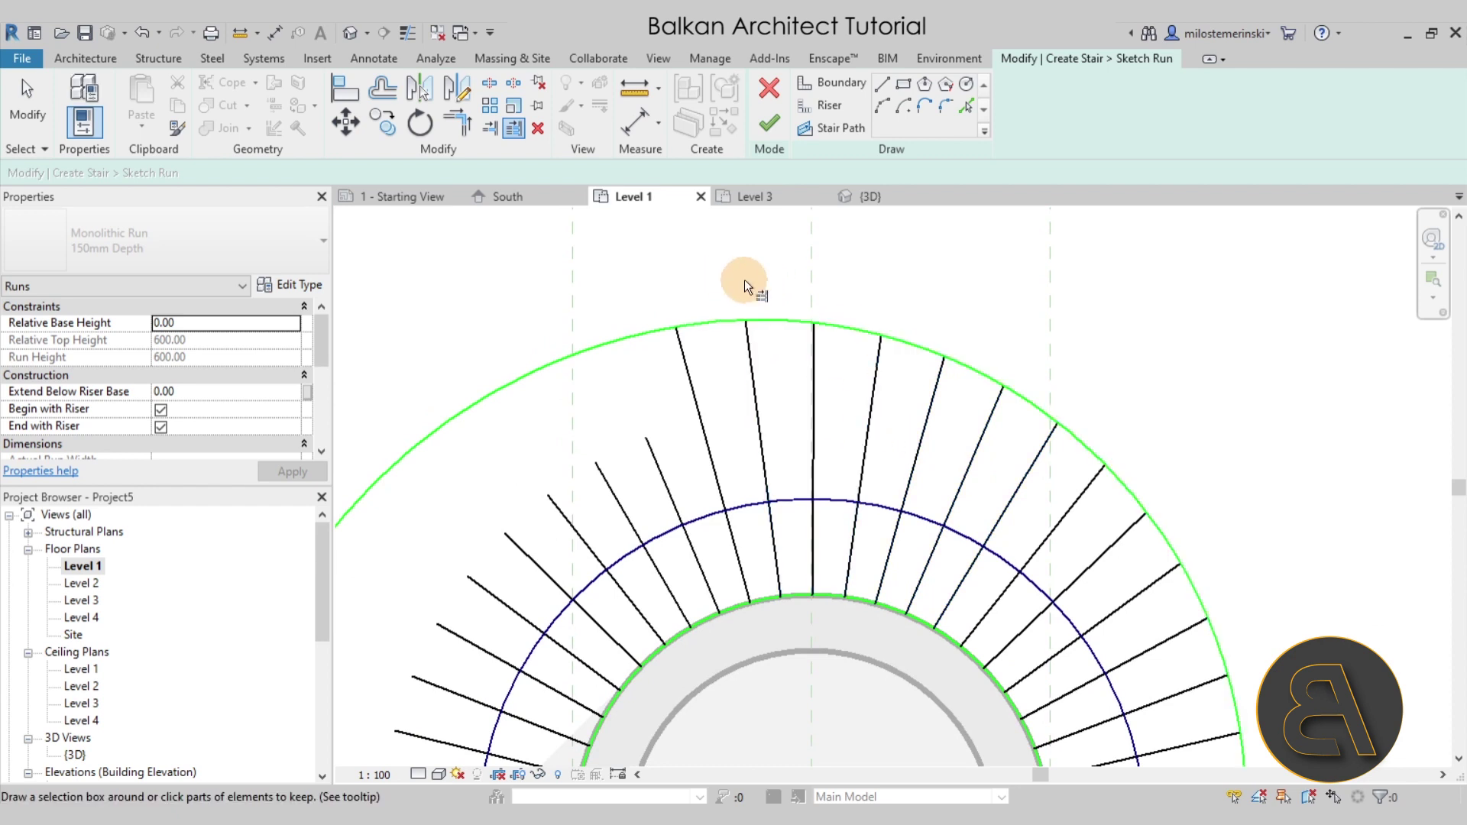
# Extend the short risers on the upper-left side of the core to the second outer boundary arc
pyautogui.click(510, 130)
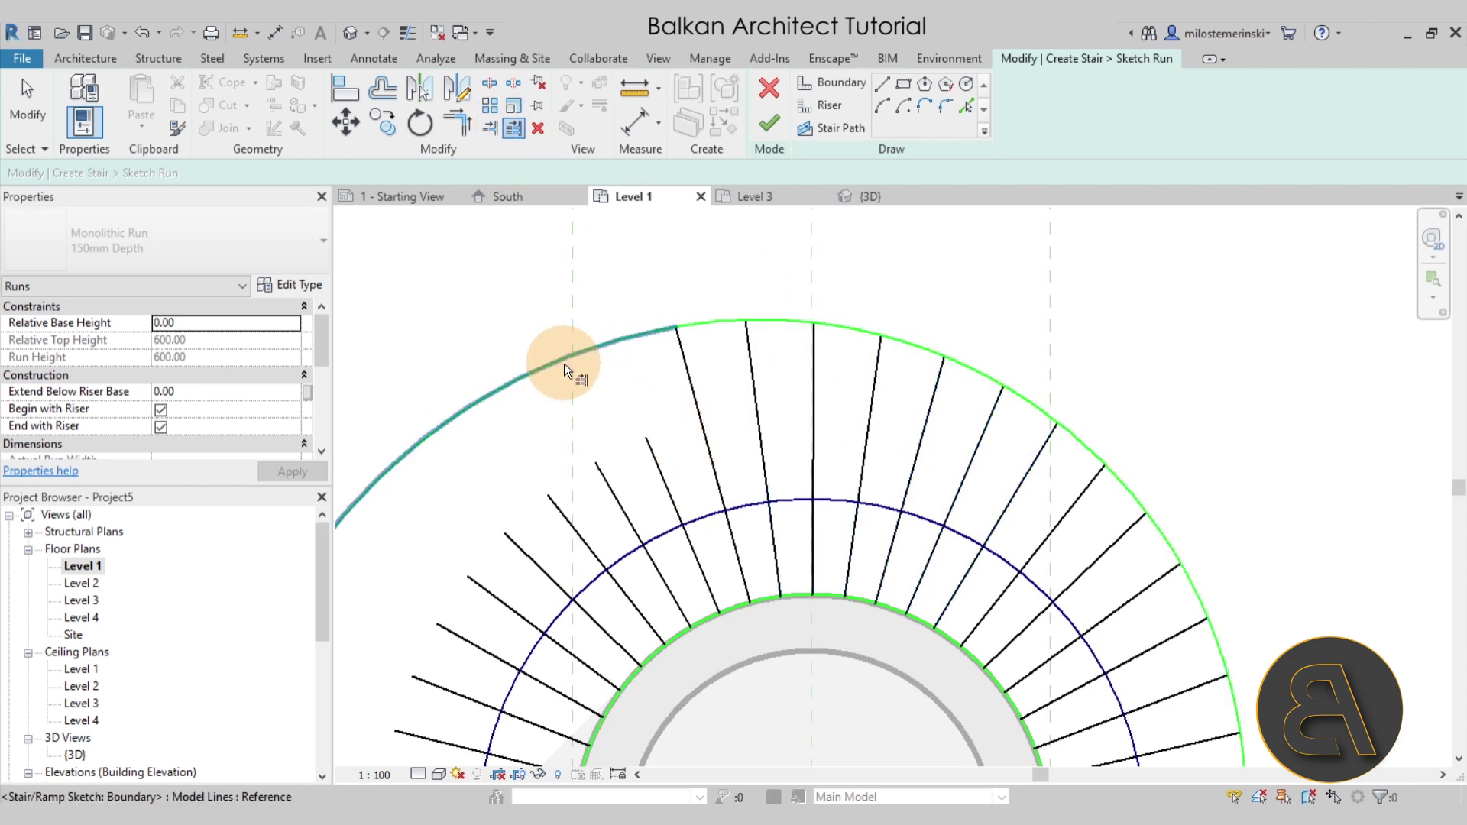
pyautogui.click(564, 363)
pyautogui.click(671, 447)
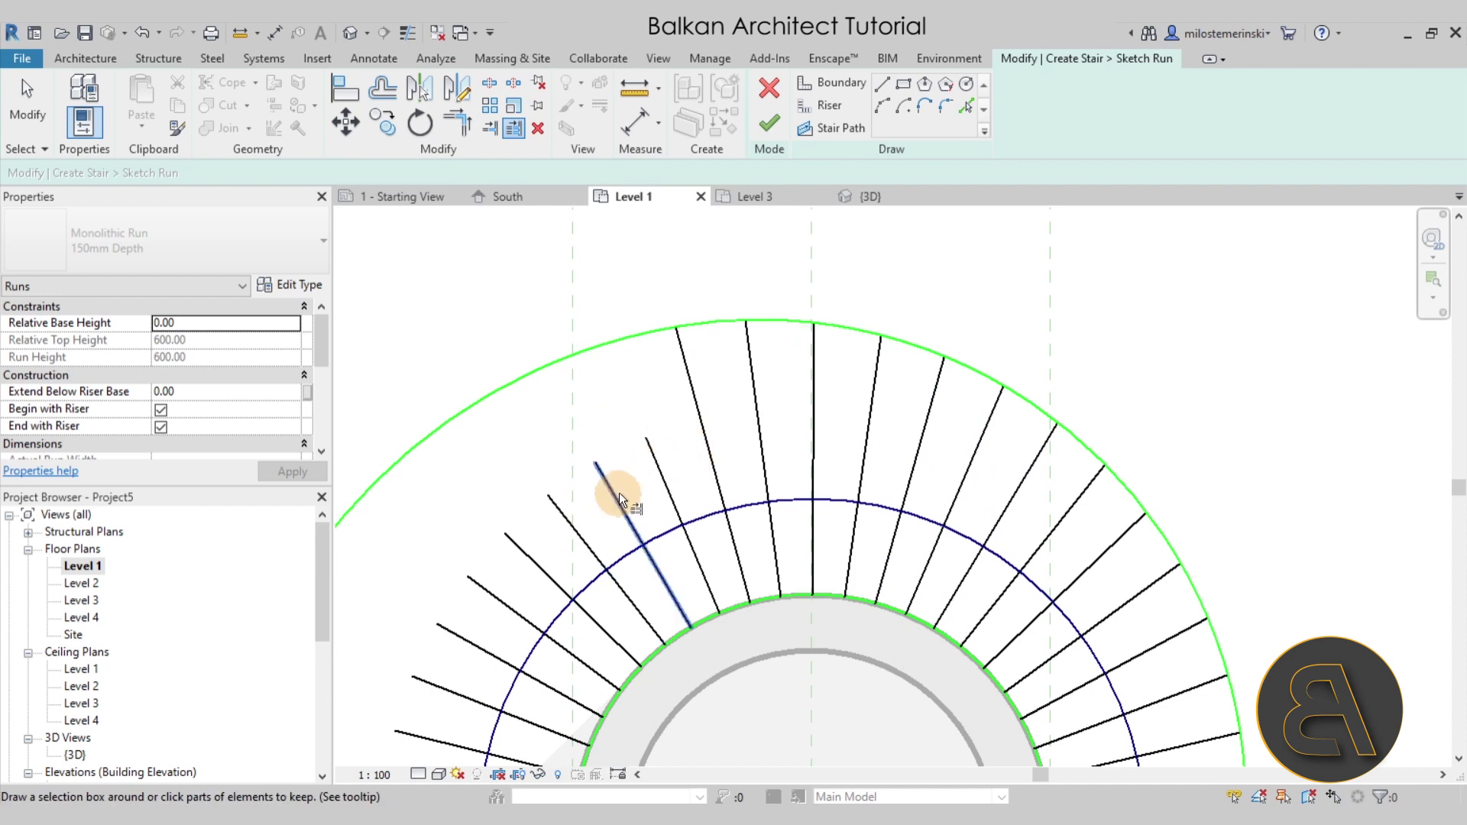
pyautogui.click(659, 470)
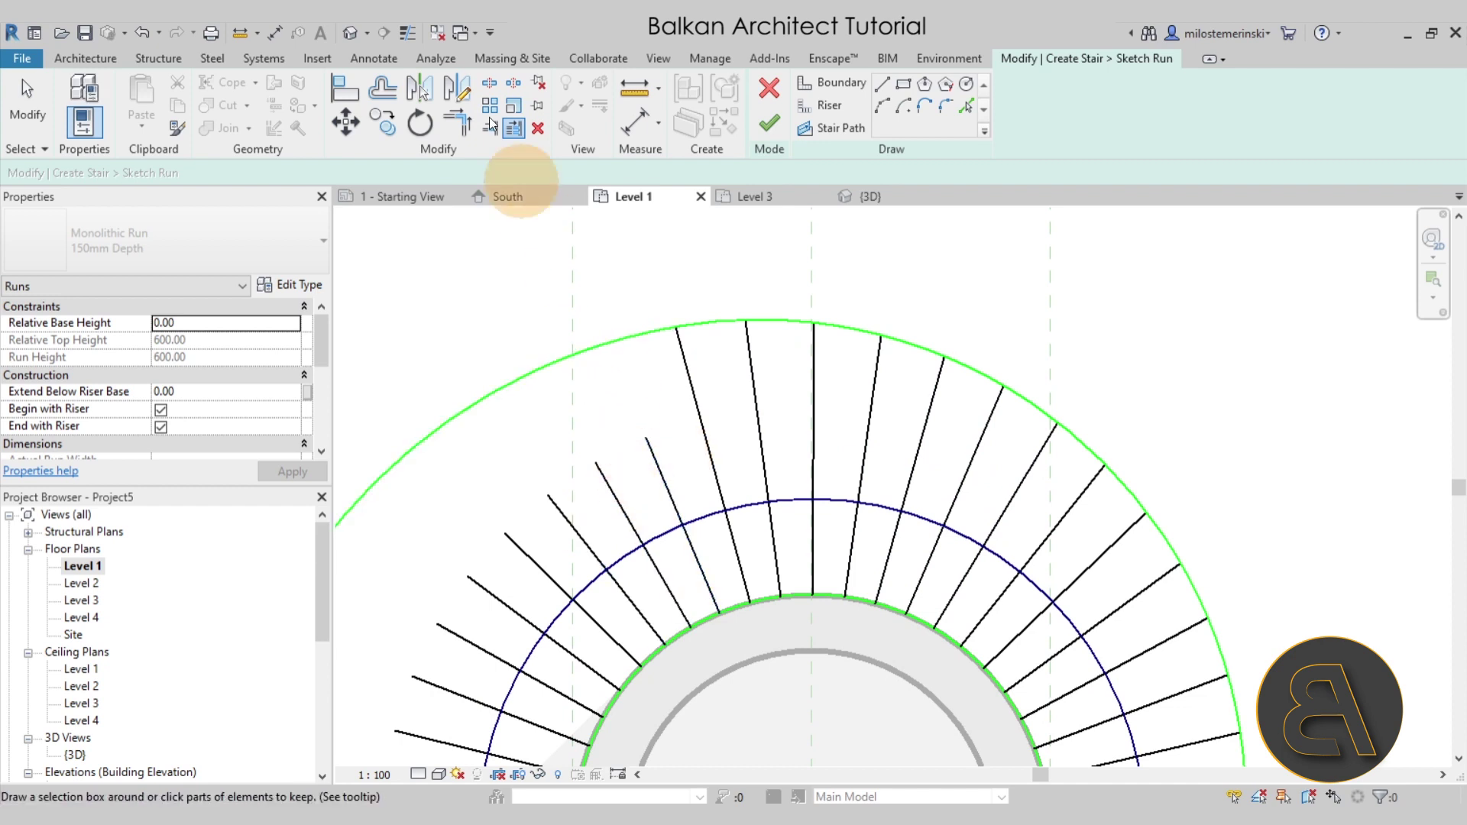
pyautogui.click(513, 126)
pyautogui.click(608, 348)
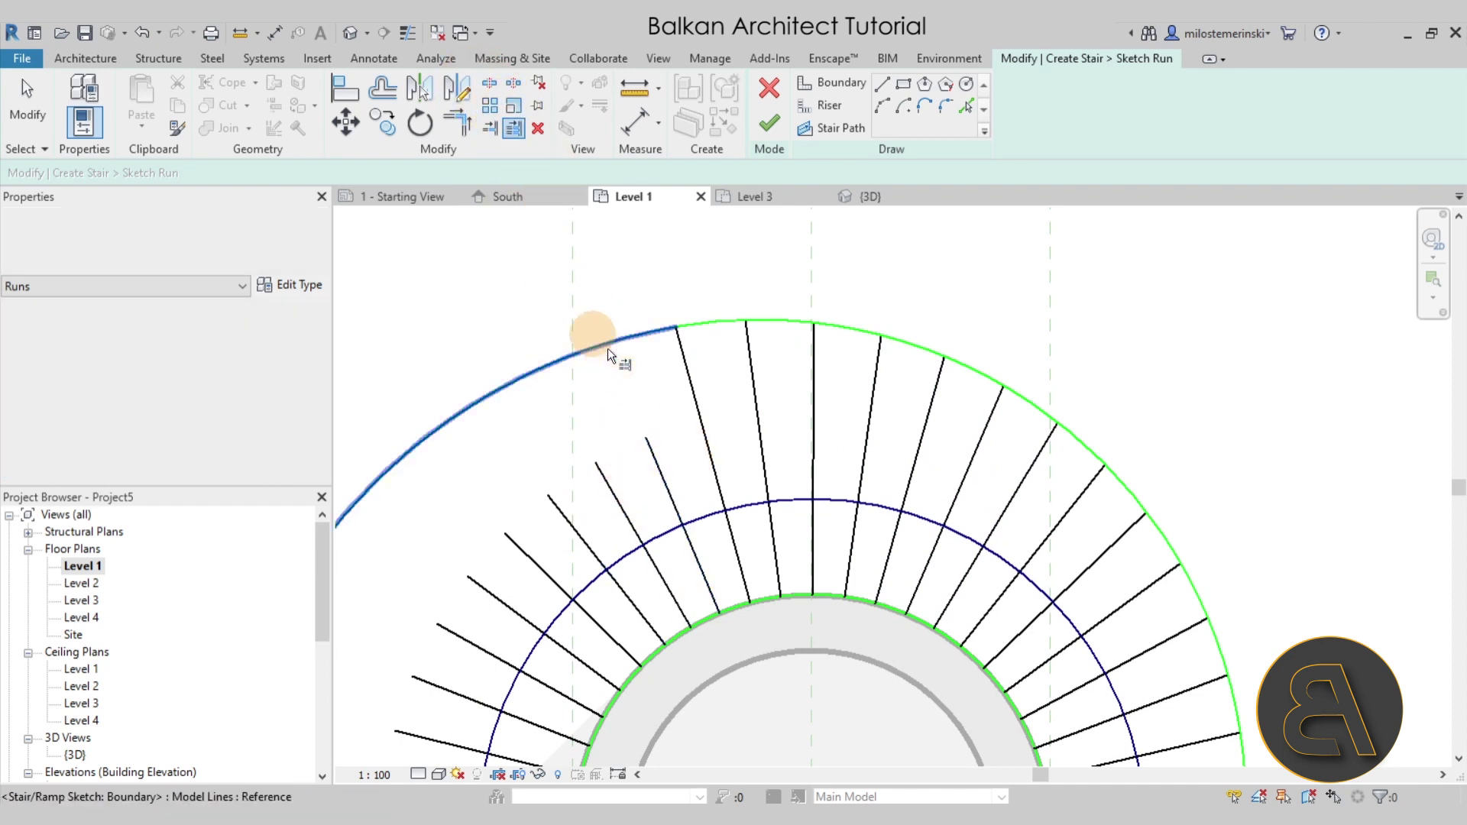
pyautogui.click(663, 475)
pyautogui.click(618, 498)
pyautogui.click(566, 521)
pyautogui.moveTo(526, 539); pyautogui.dragTo(411, 651)
# Try to extend the risers along the left side of the core to the second outer boundary arc, starting with a group selection
pyautogui.moveTo(411, 651); pyautogui.dragTo(760, 230, button='middle')
pyautogui.moveTo(703, 244); pyautogui.dragTo(640, 434)
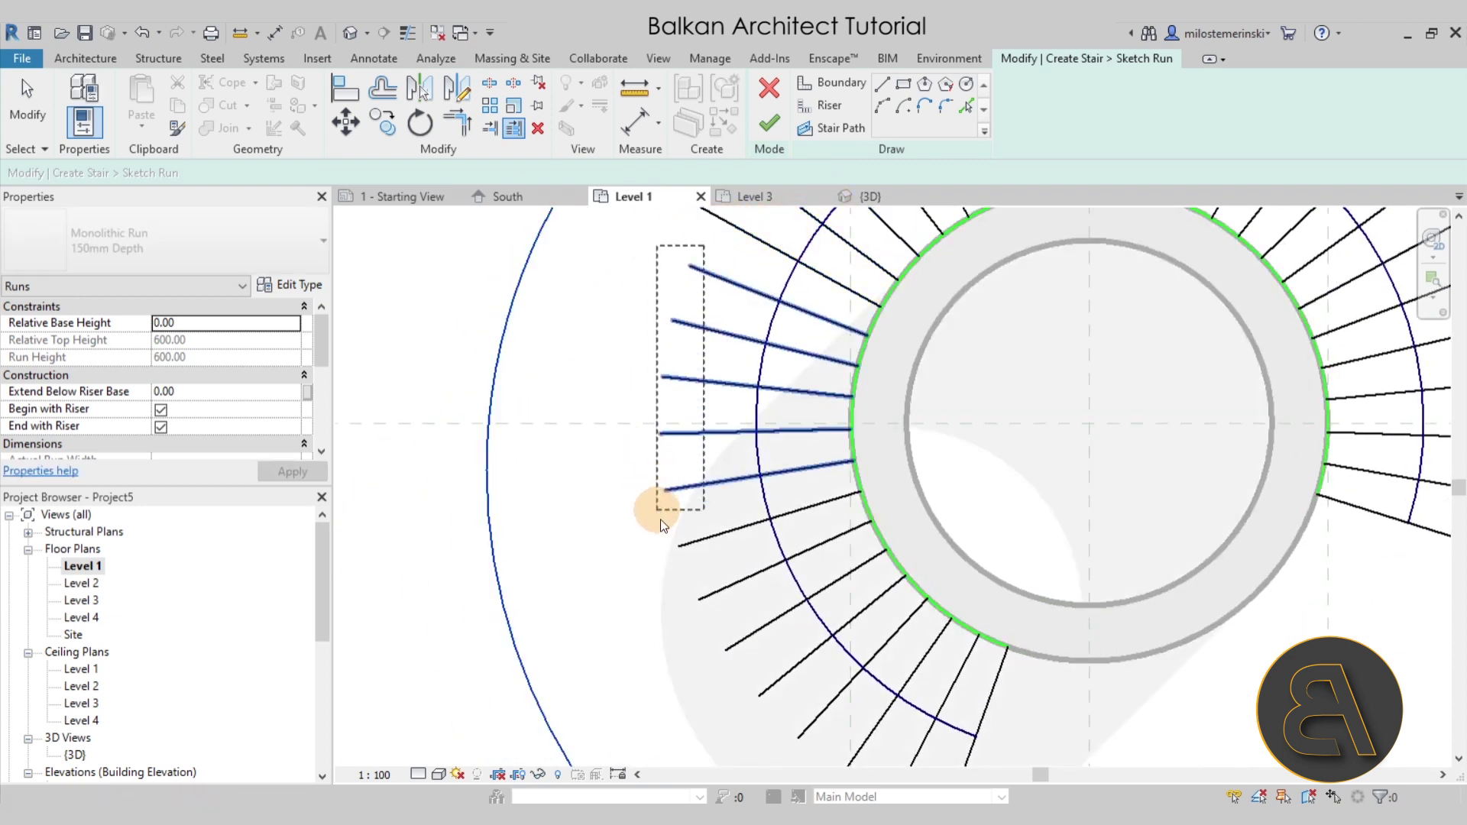
pyautogui.moveTo(666, 533); pyautogui.dragTo(669, 561)
pyautogui.scroll(-2, 729, 599)
pyautogui.moveTo(729, 599); pyautogui.dragTo(888, 432, button='middle')
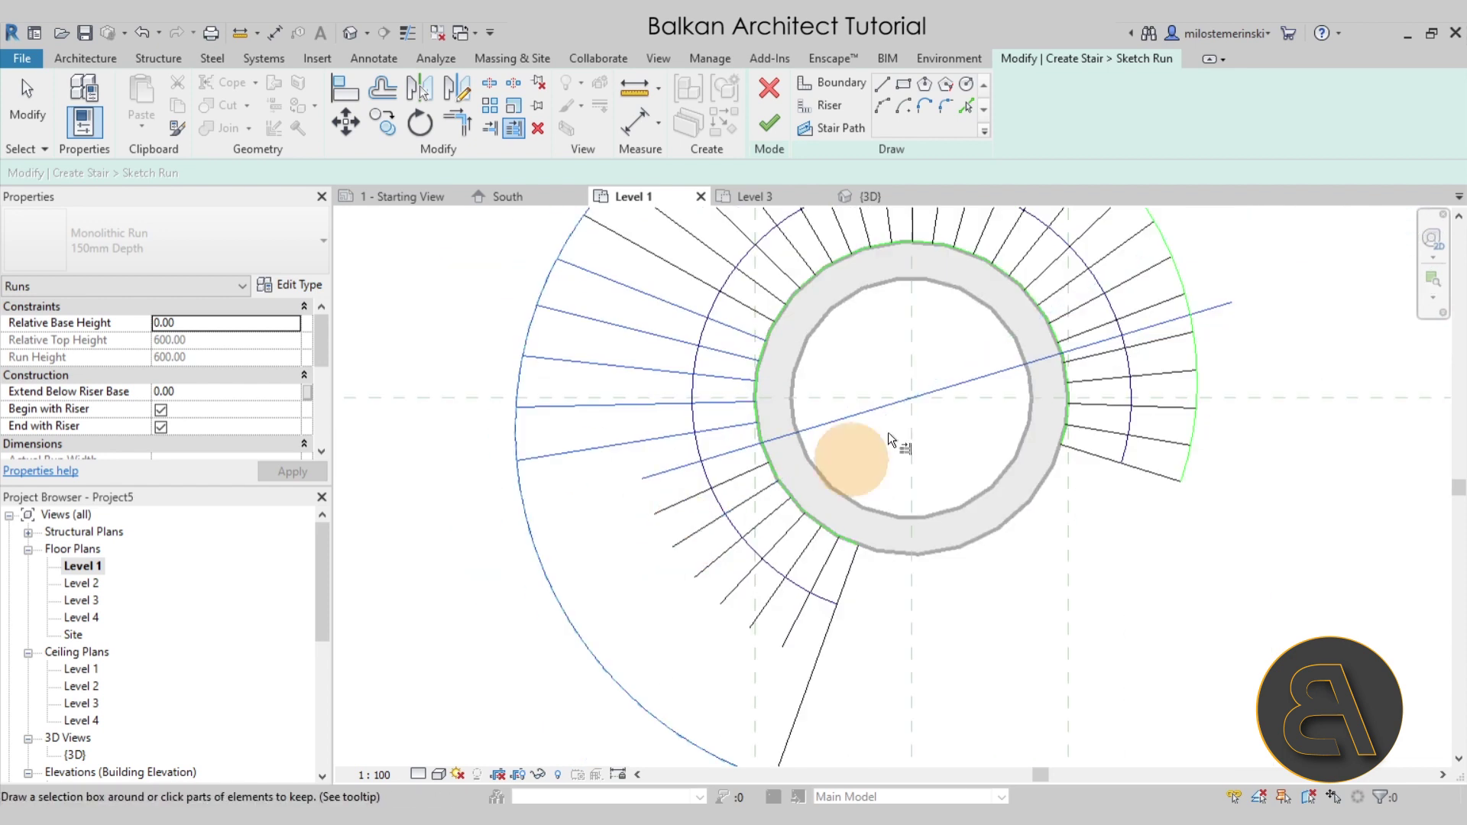
pyautogui.click(646, 476)
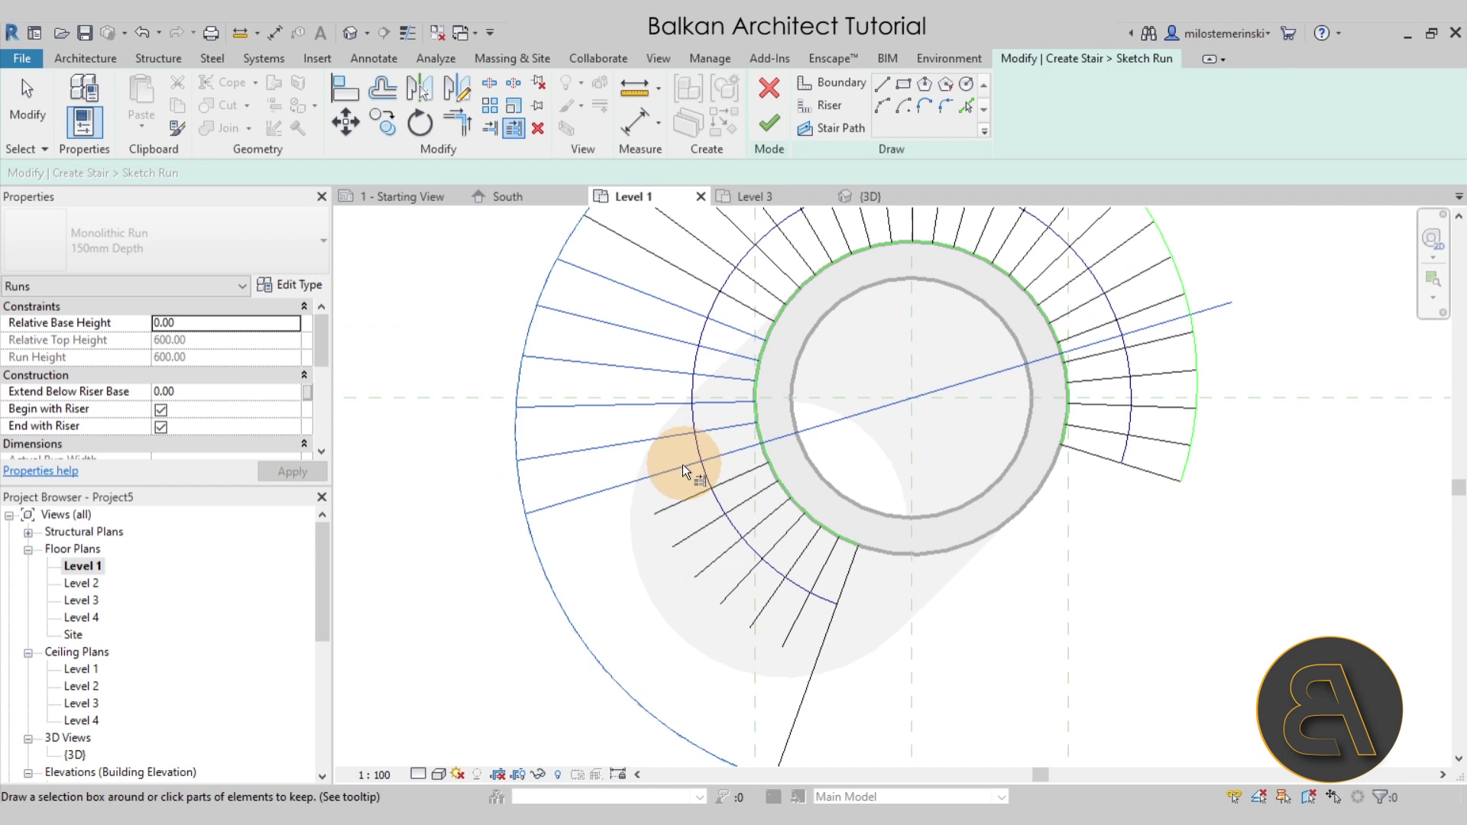
pyautogui.click(667, 515)
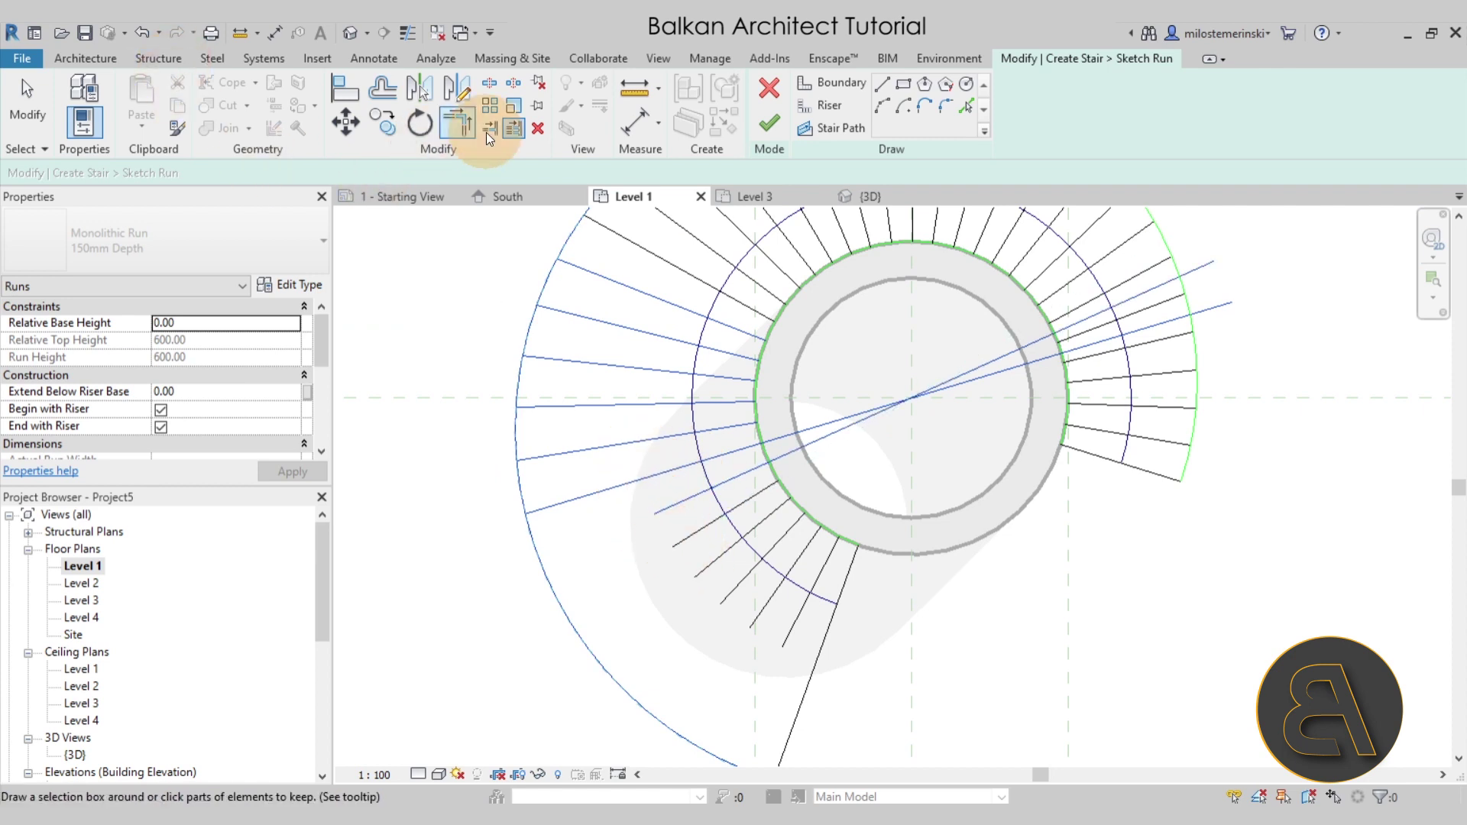
# Undo the last riser extensions along the left side of the core
pyautogui.press('Escape')
pyautogui.click(140, 34)
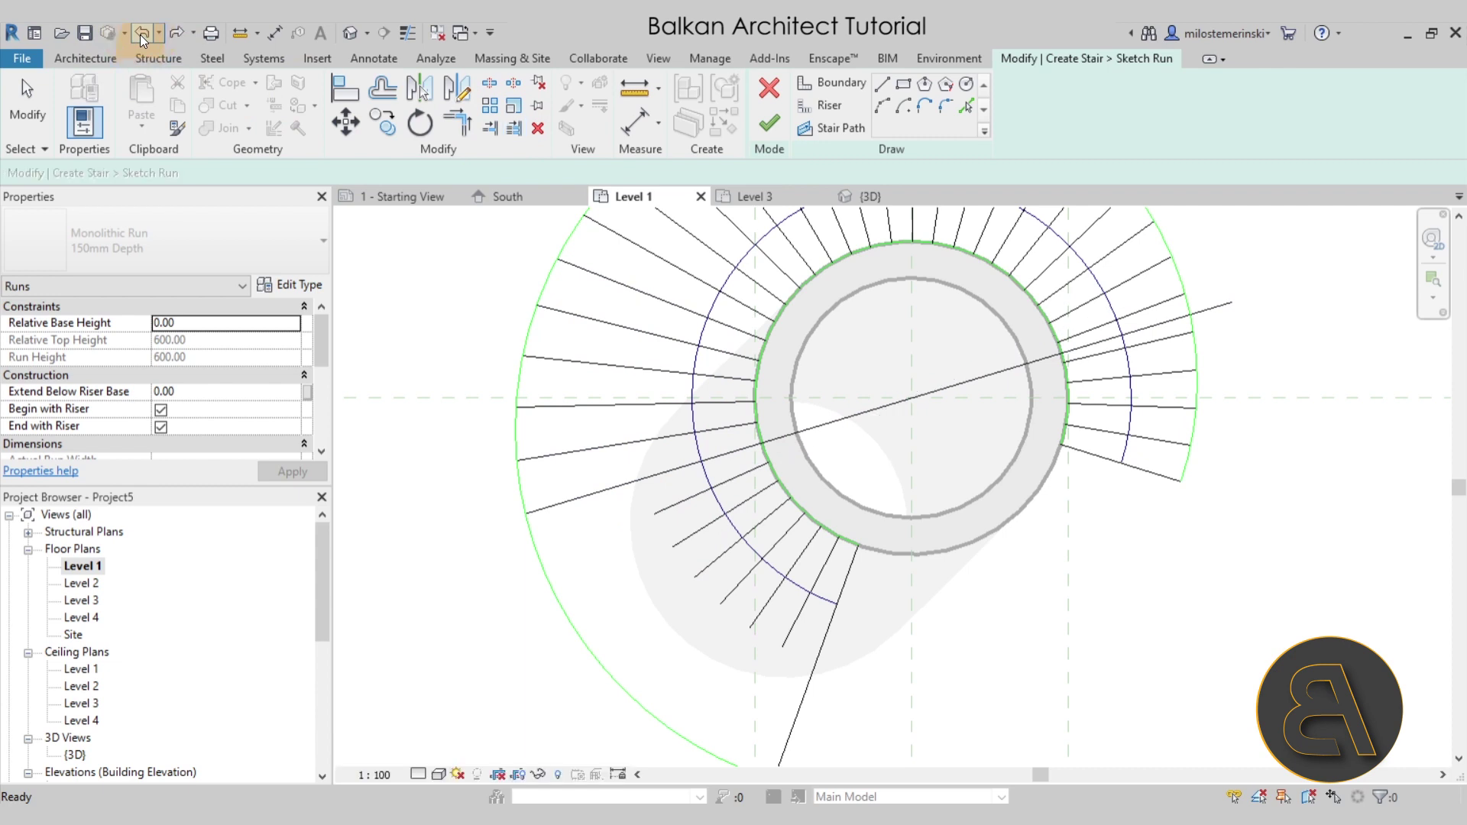
pyautogui.scroll(2, 575, 350)
pyautogui.click(545, 375)
# Extend each remaining short riser on the left and lower-left side of the core individually to the second outer boundary arc
pyautogui.scroll(-3, 648, 403)
pyautogui.moveTo(551, 563); pyautogui.dragTo(580, 507, button='middle')
pyautogui.scroll(2, 531, 424)
pyautogui.moveTo(526, 428)
pyautogui.mouseDown(button='middle')
pyautogui.moveTo(622, 483)
pyautogui.moveTo(567, 414)
pyautogui.mouseUp(button='middle')
pyautogui.scroll(-1, 567, 414)
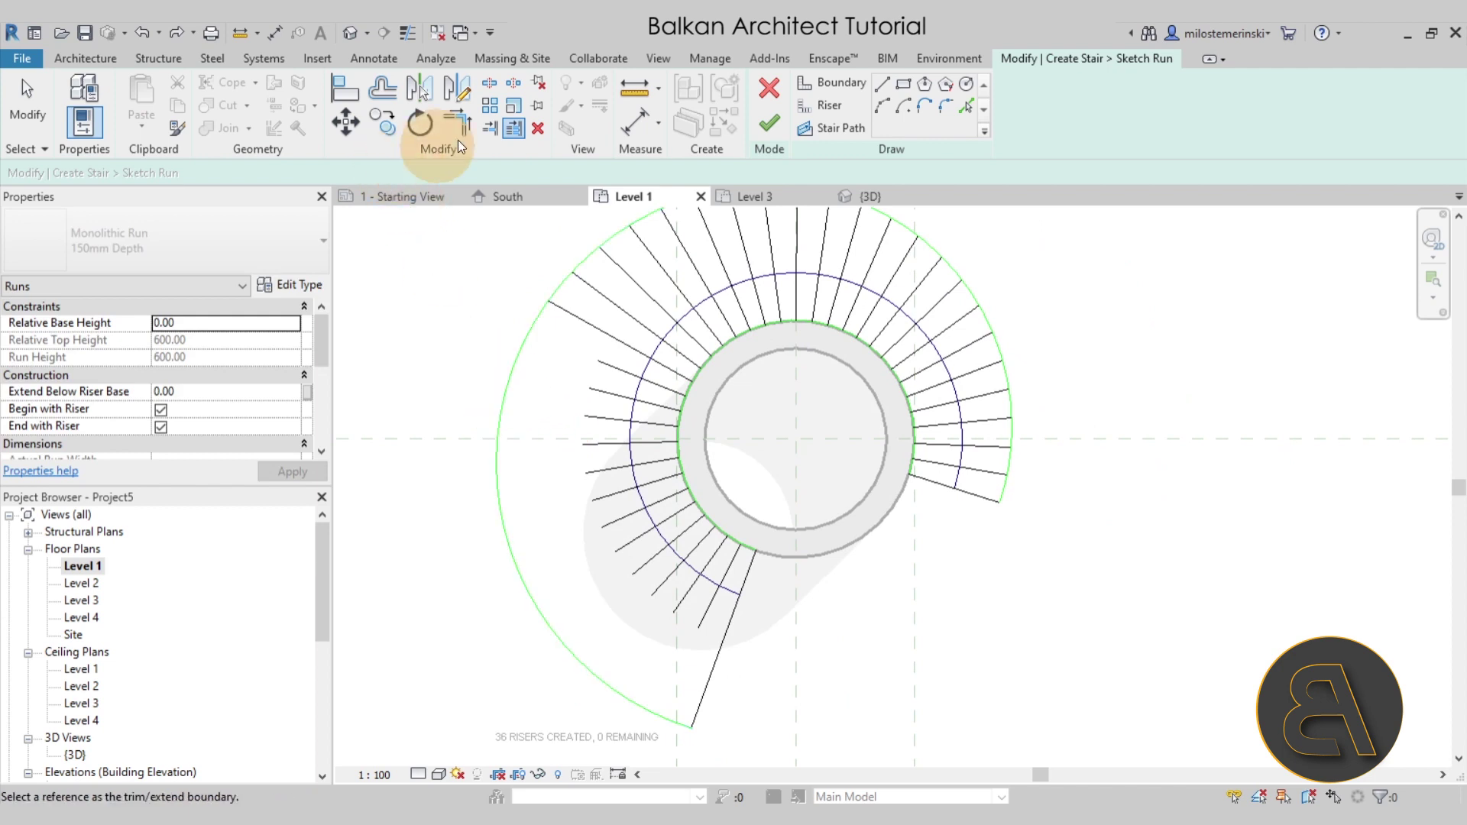
pyautogui.click(515, 354)
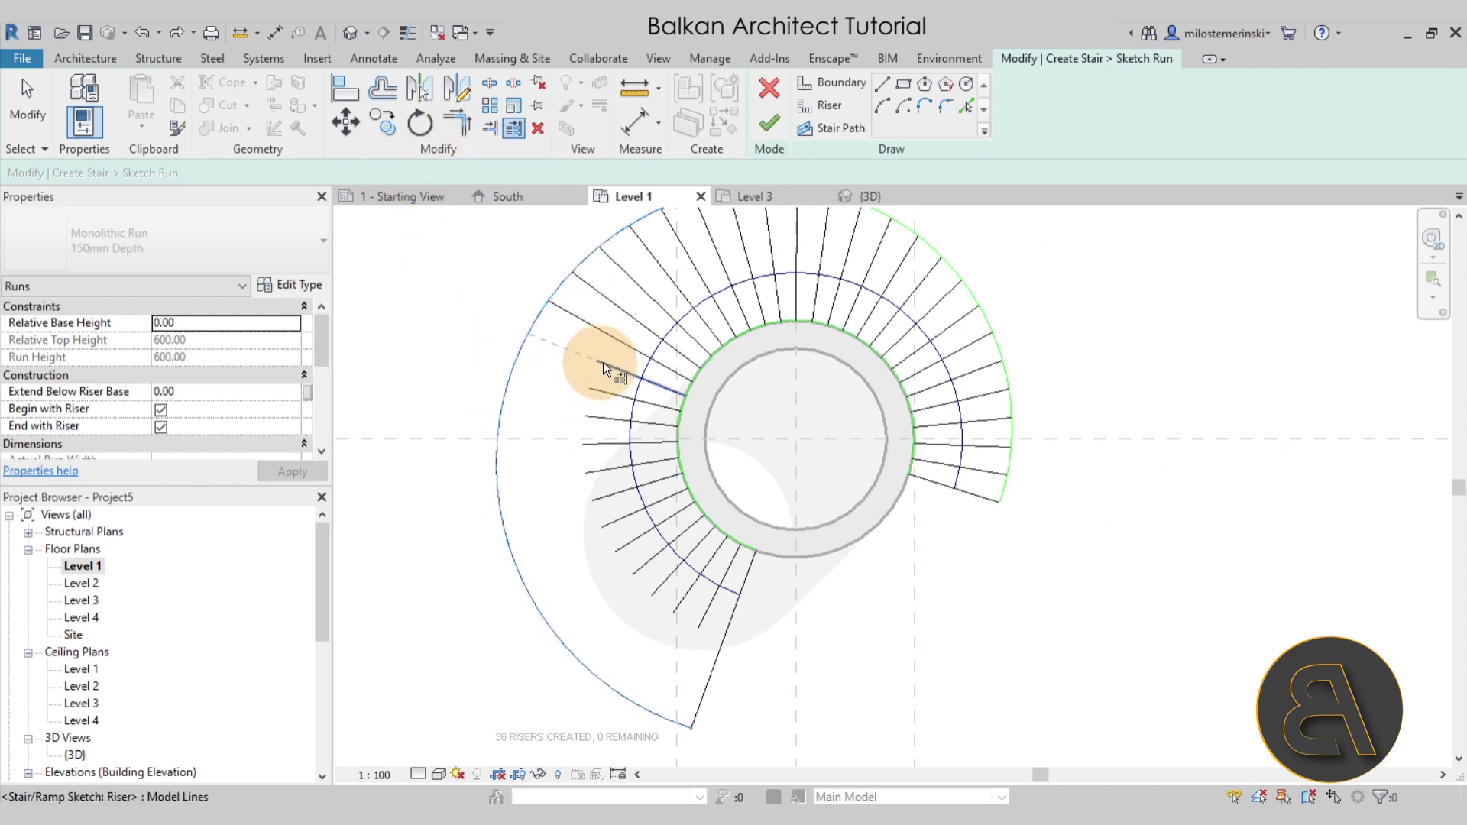
pyautogui.click(595, 389)
pyautogui.click(601, 417)
pyautogui.click(599, 441)
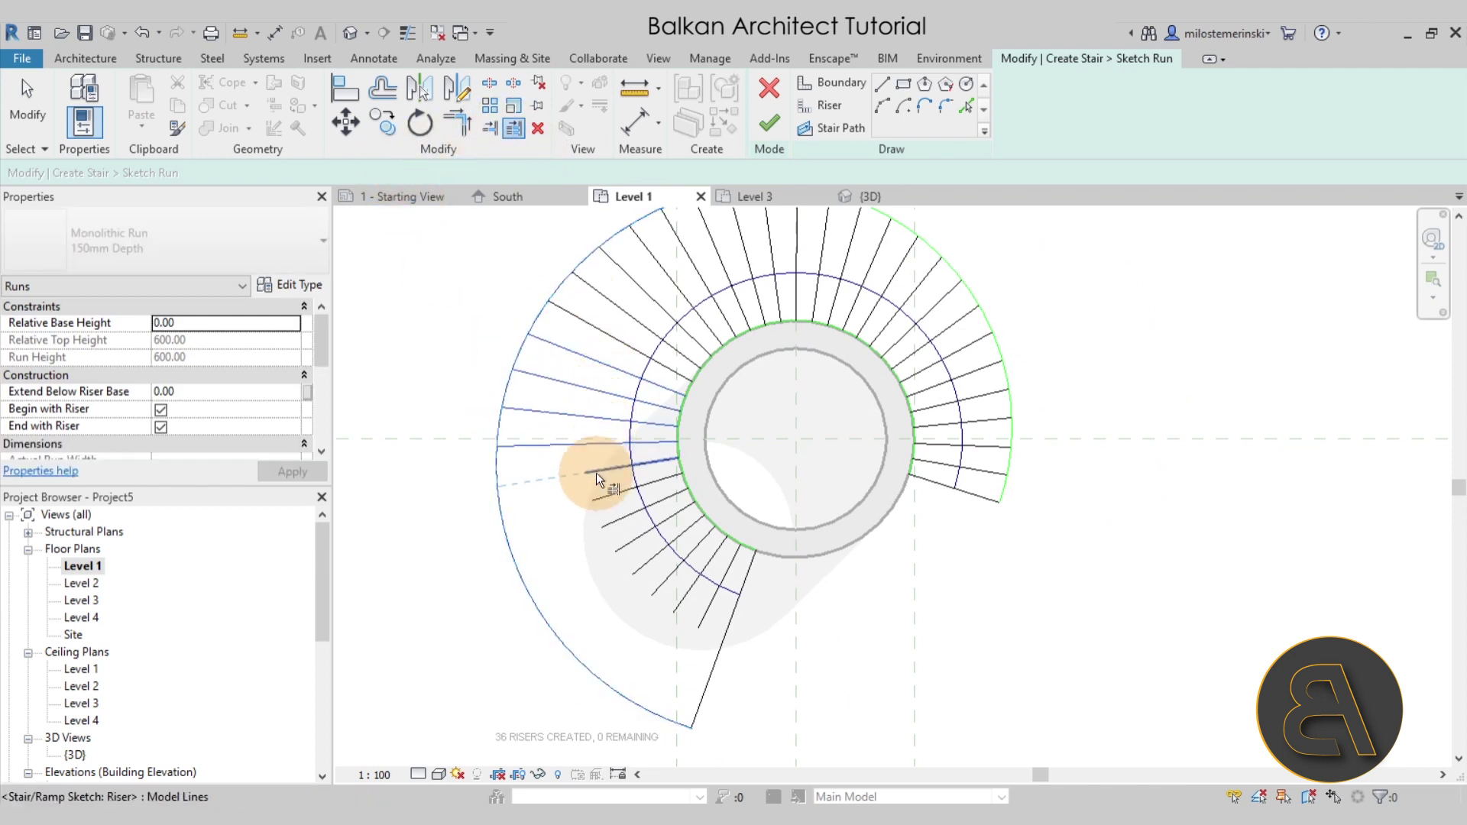
pyautogui.click(596, 473)
pyautogui.click(604, 498)
pyautogui.click(614, 526)
pyautogui.click(621, 553)
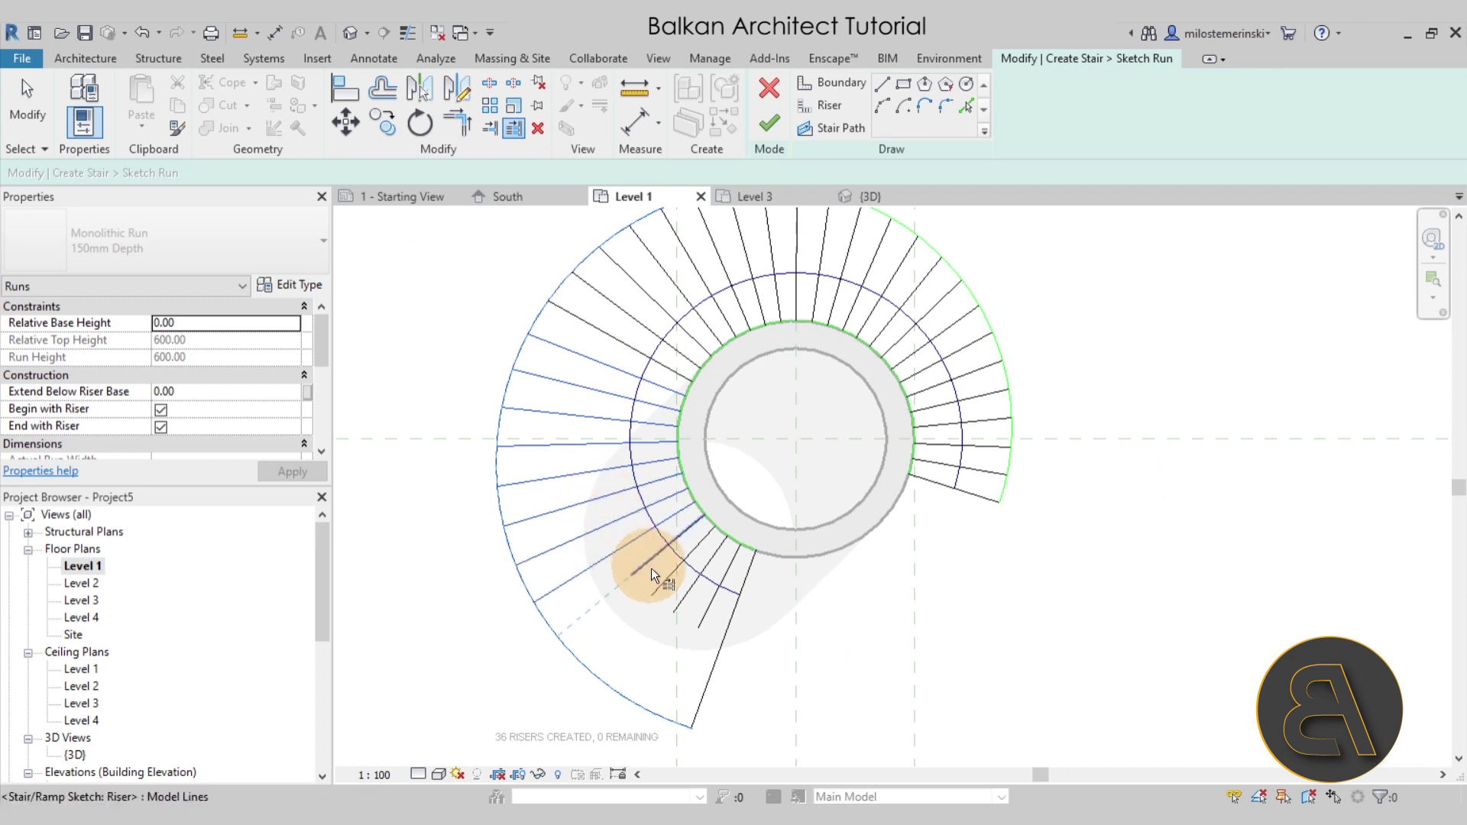
pyautogui.click(643, 572)
pyautogui.click(677, 596)
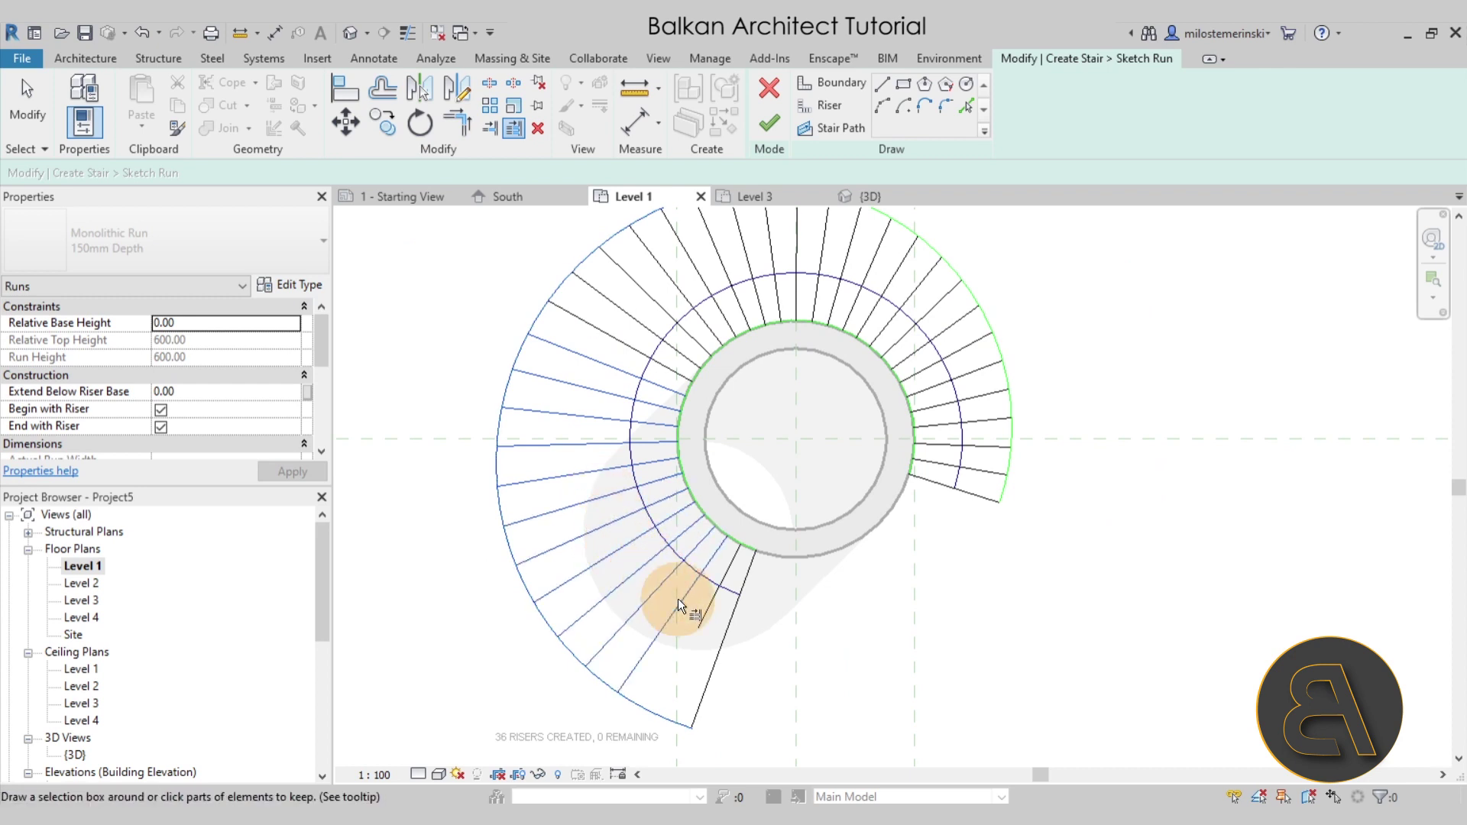
pyautogui.click(702, 608)
pyautogui.click(708, 613)
pyautogui.scroll(-2, 713, 401)
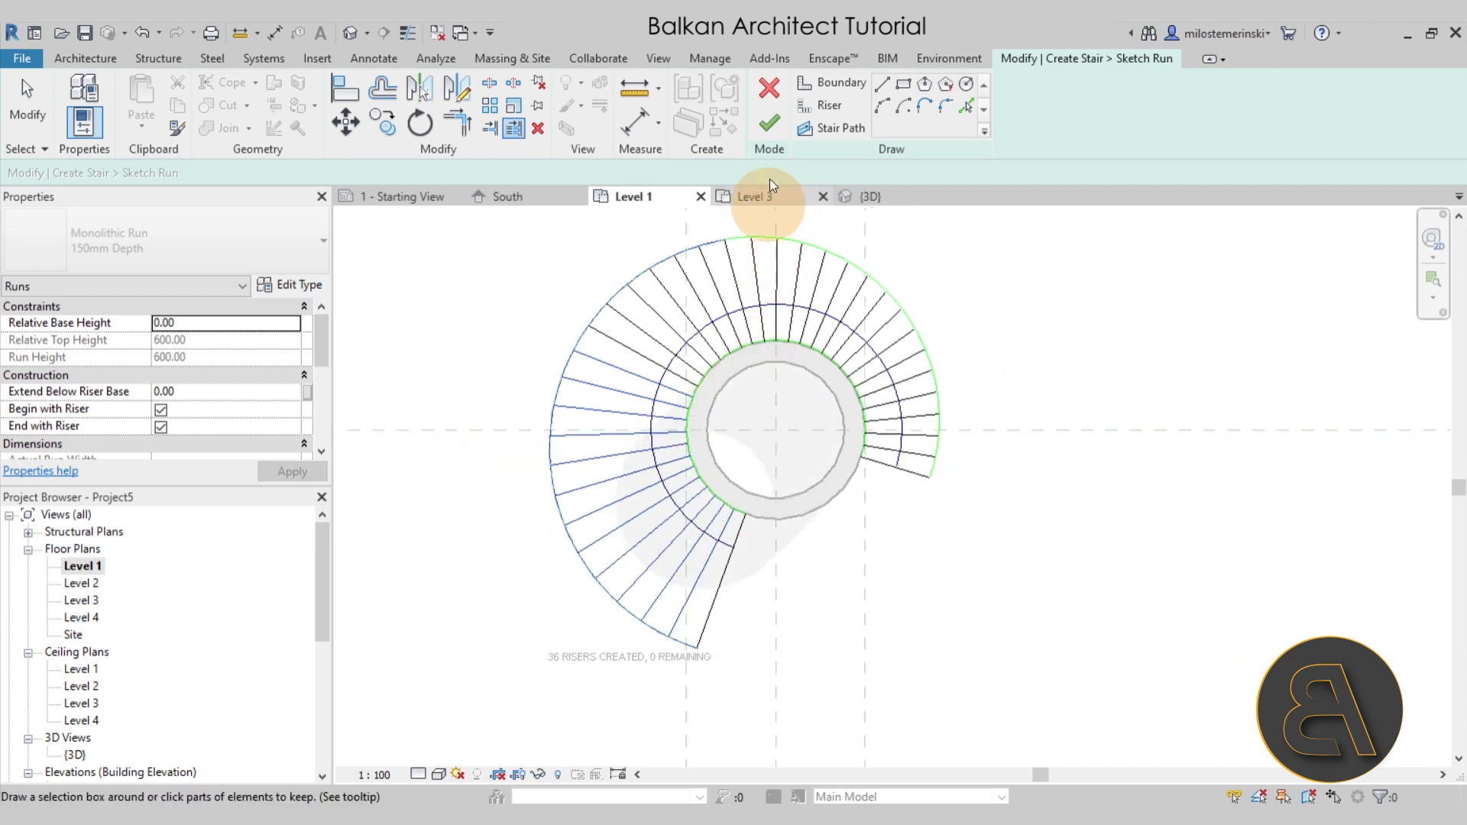
# Finish the run sketch and inspect the widened spiral stair in the 3D view
pyautogui.click(772, 133)
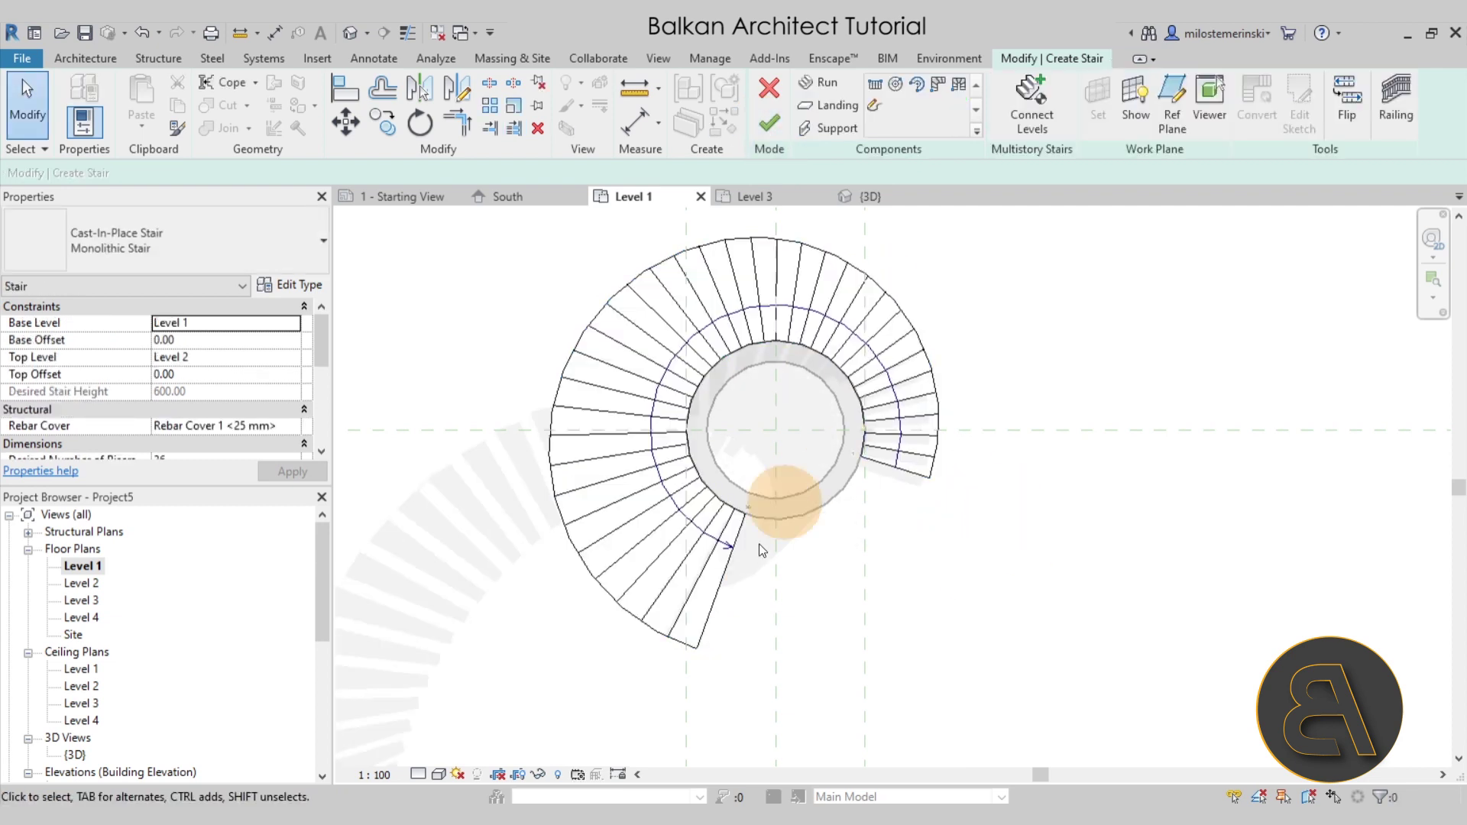
pyautogui.click(889, 195)
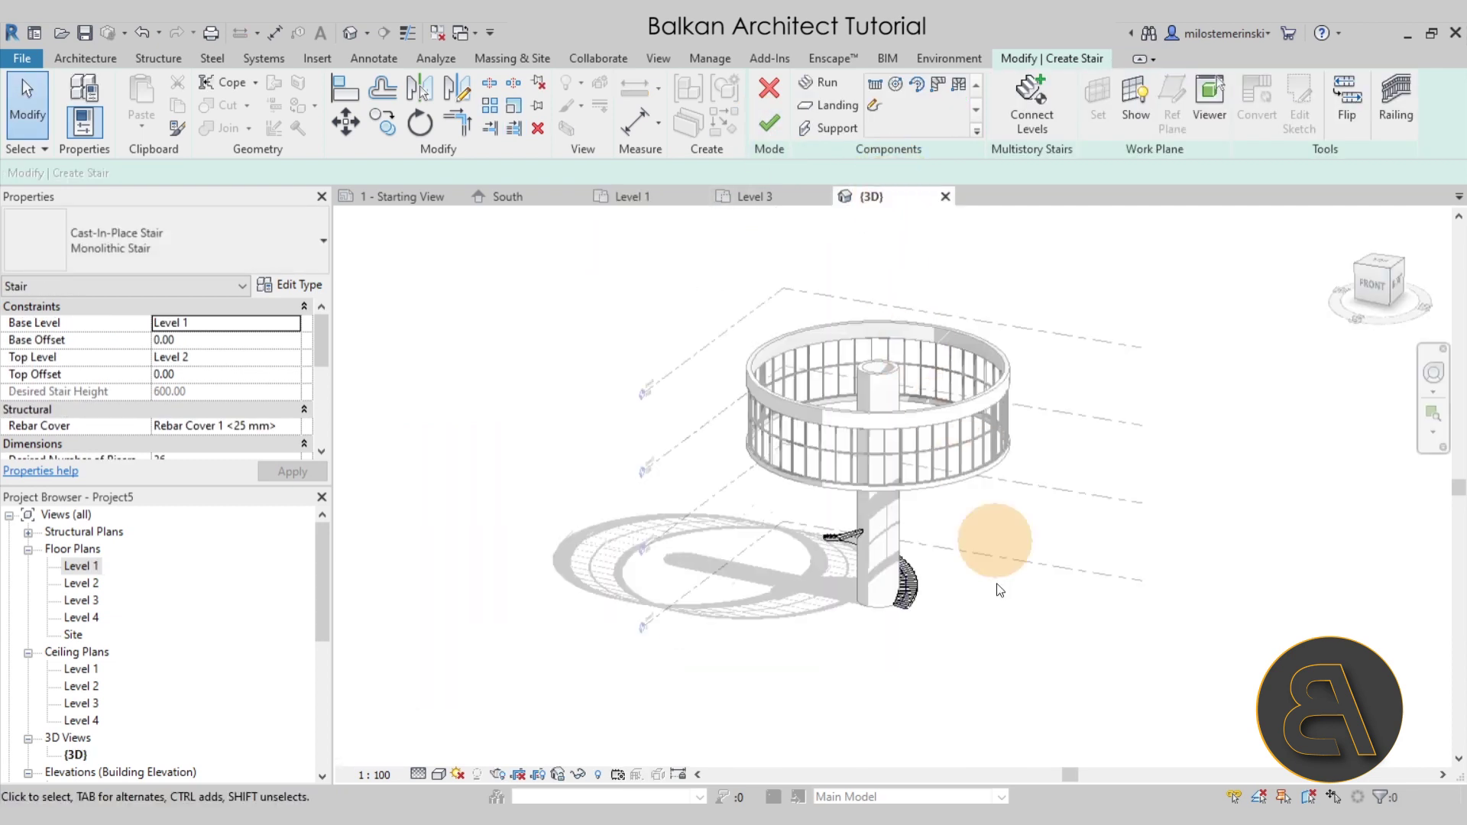
pyautogui.keyDown('shift'); pyautogui.moveTo(996, 602); pyautogui.dragTo(854, 665, button='middle'); pyautogui.keyUp('shift')
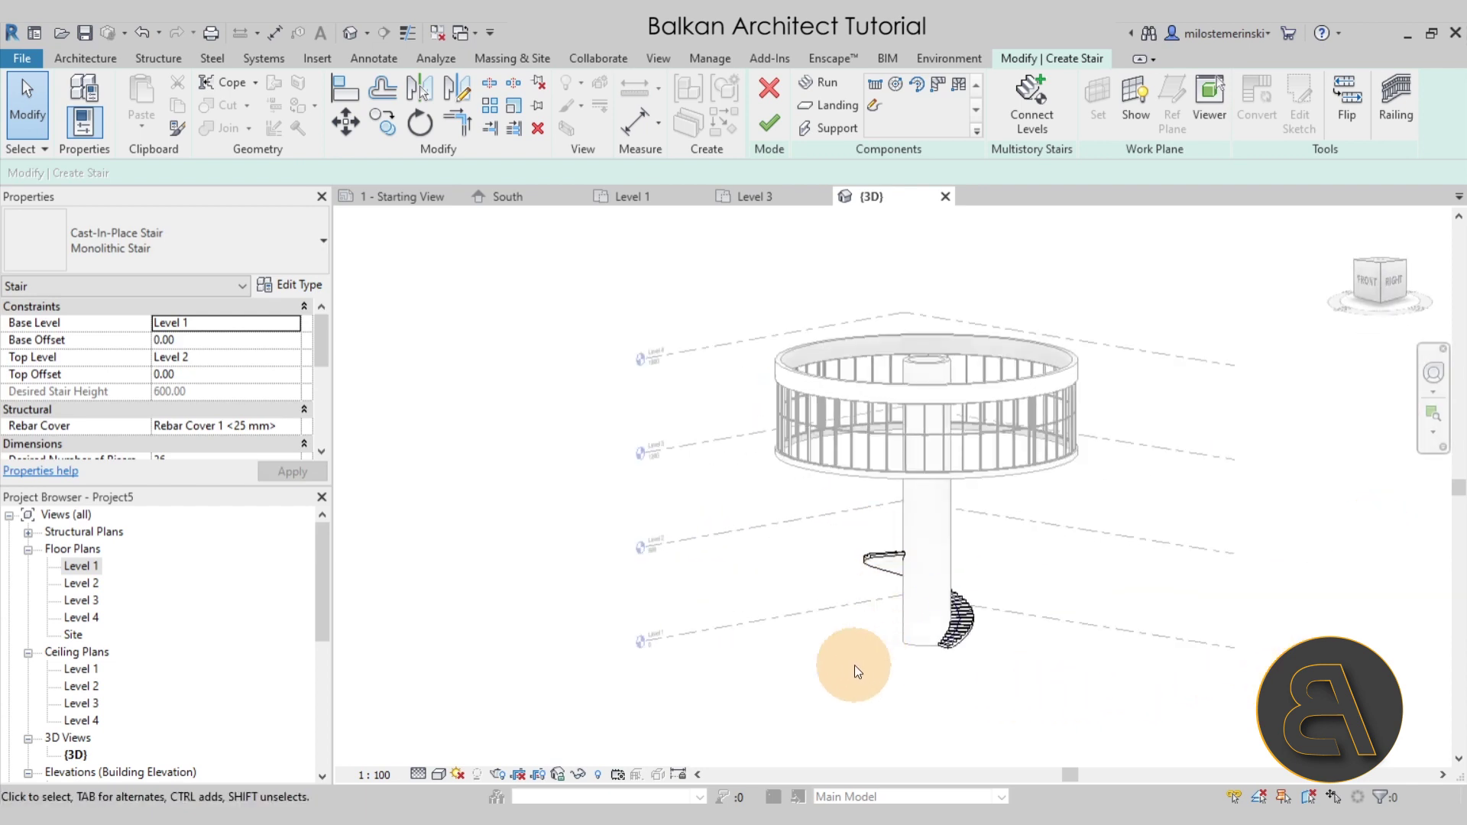
# Check the widened spiral flight against the core in 3D and finish the Level 1 to Level 2 stair
pyautogui.click(873, 570)
pyautogui.click(809, 559)
pyautogui.scroll(3, 874, 531)
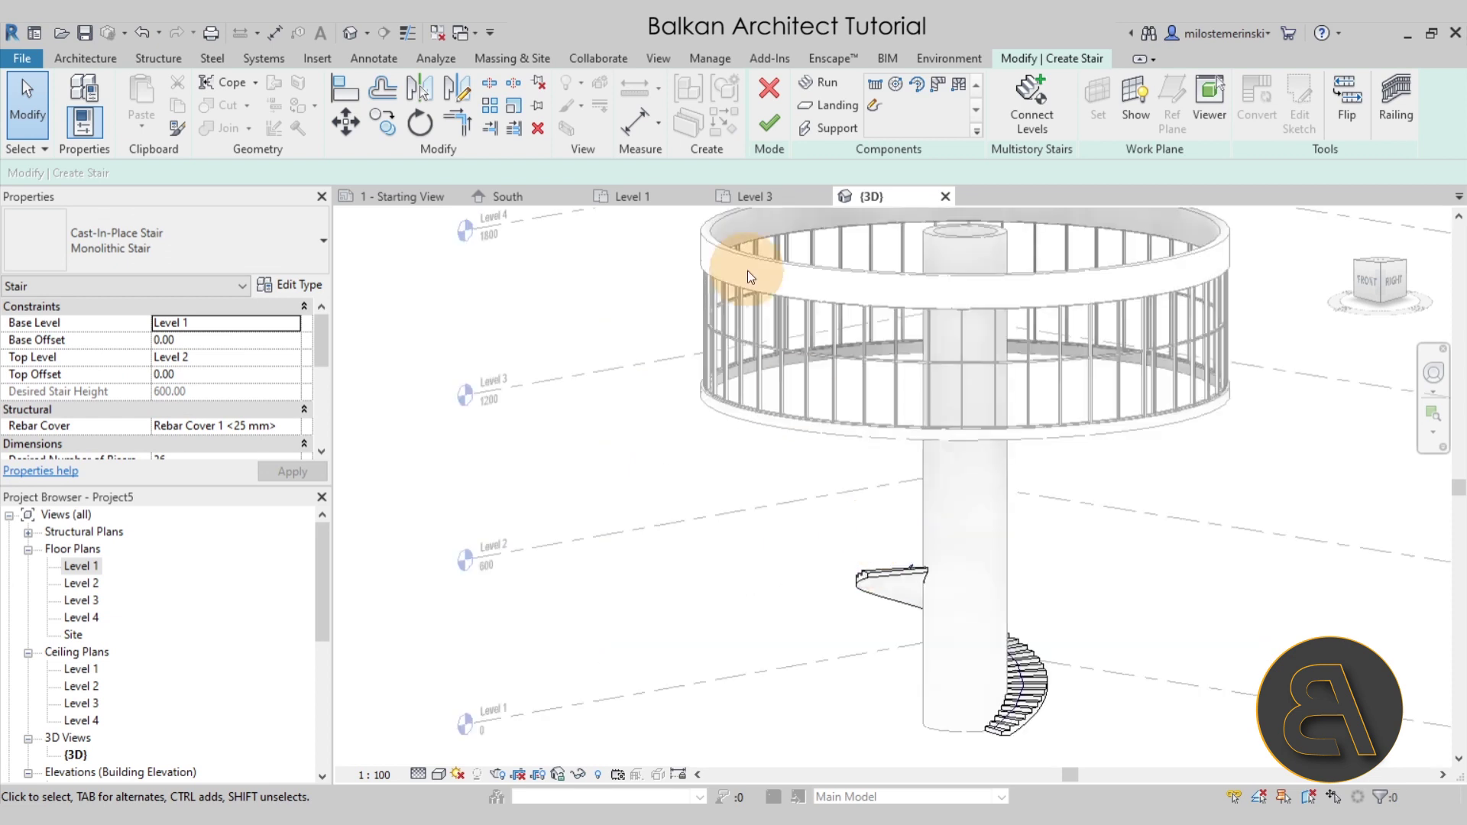
pyautogui.click(769, 122)
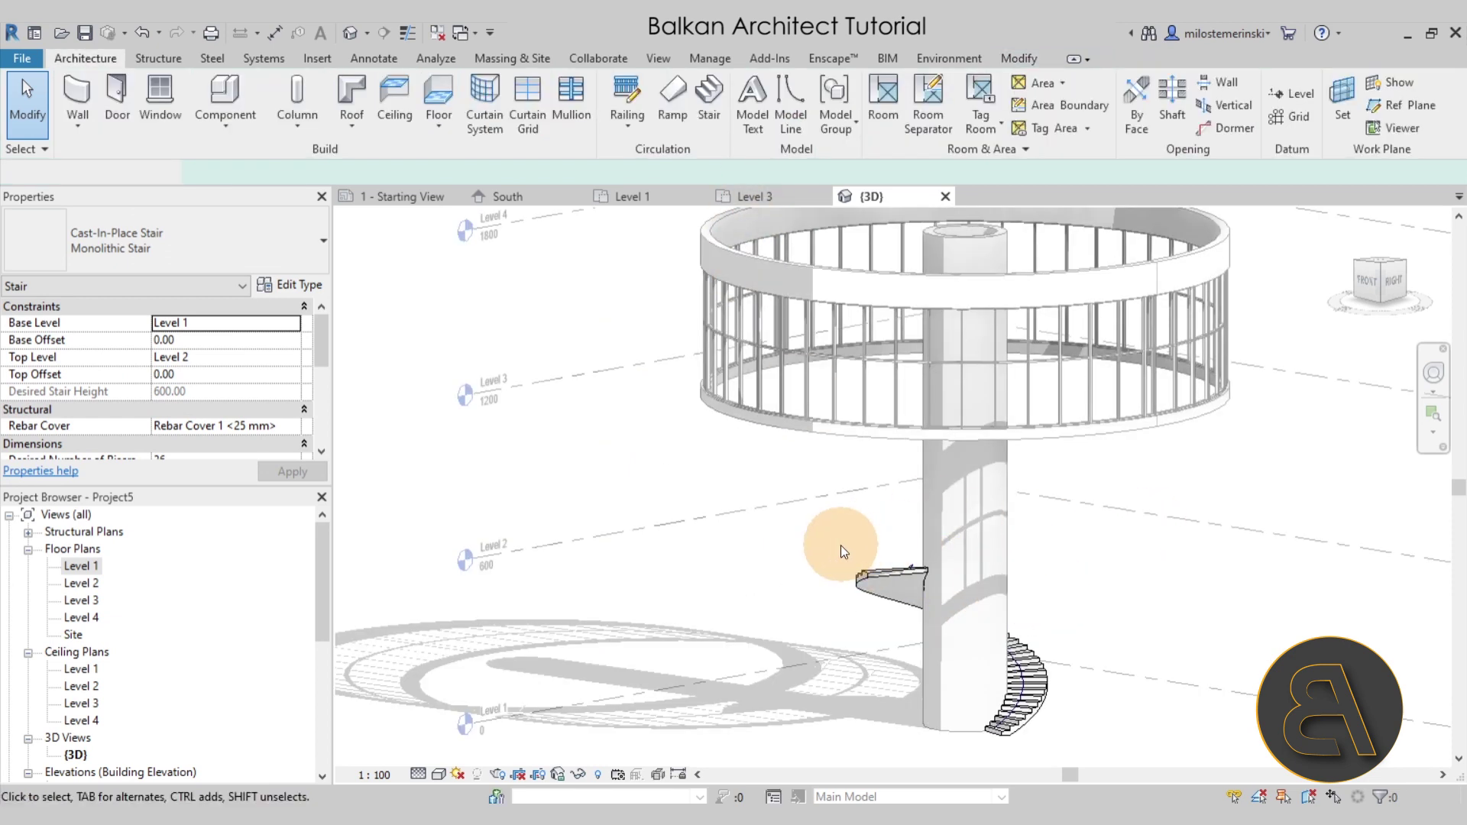
# Delete the 900mm Pipe railings along the finished spiral flight and inspect the bare stair around the core
pyautogui.keyDown('shift'); pyautogui.moveTo(842, 547); pyautogui.dragTo(1100, 556, button='middle'); pyautogui.keyUp('shift')
pyautogui.scroll(4, 1048, 607)
pyautogui.click(997, 609)
pyautogui.click(1218, 487)
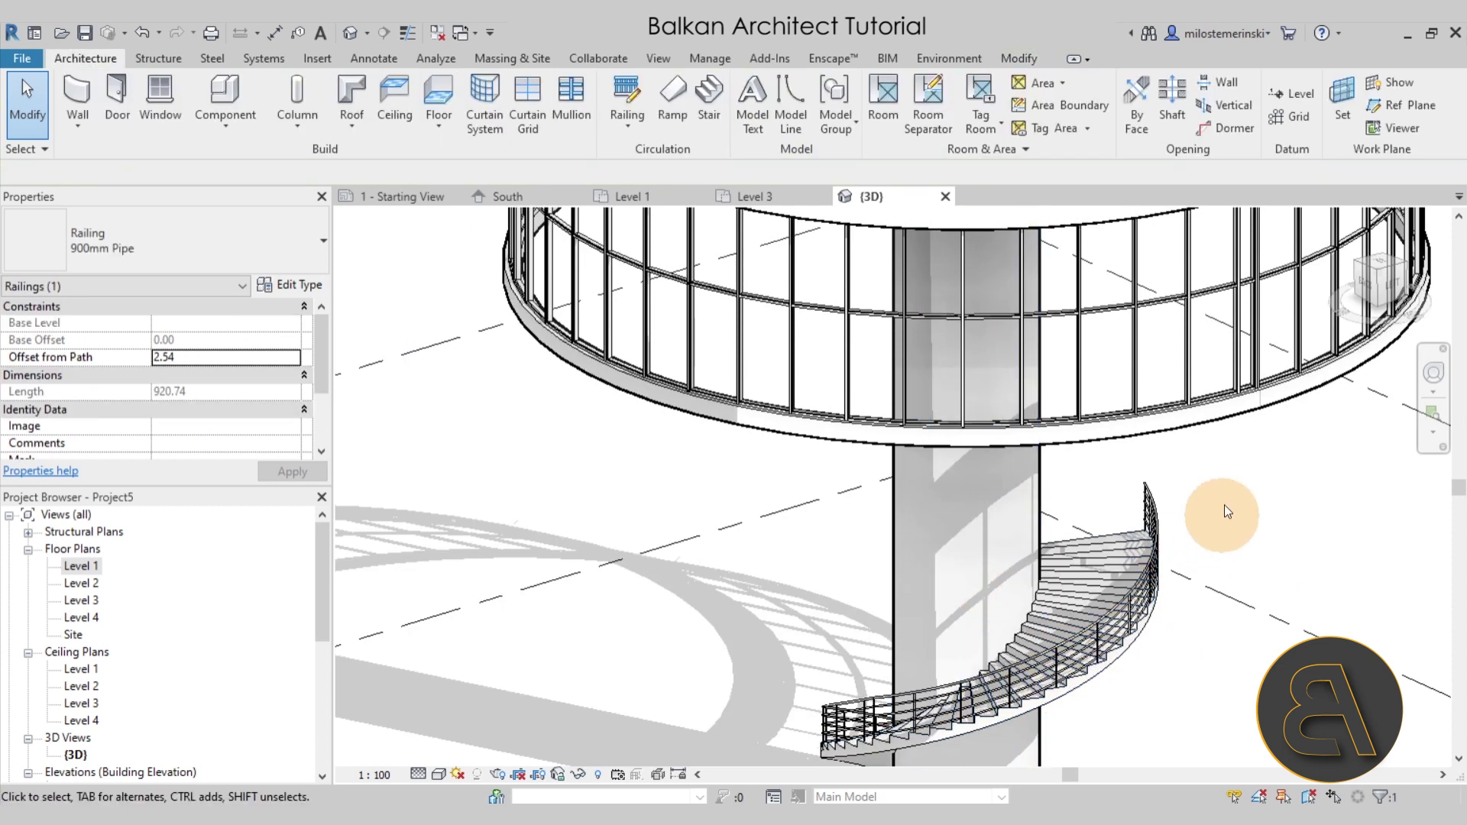
pyautogui.click(1153, 506)
pyautogui.click(1231, 524)
pyautogui.keyDown('shift'); pyautogui.moveTo(1090, 497); pyautogui.dragTo(861, 574, button='middle'); pyautogui.keyUp('shift')
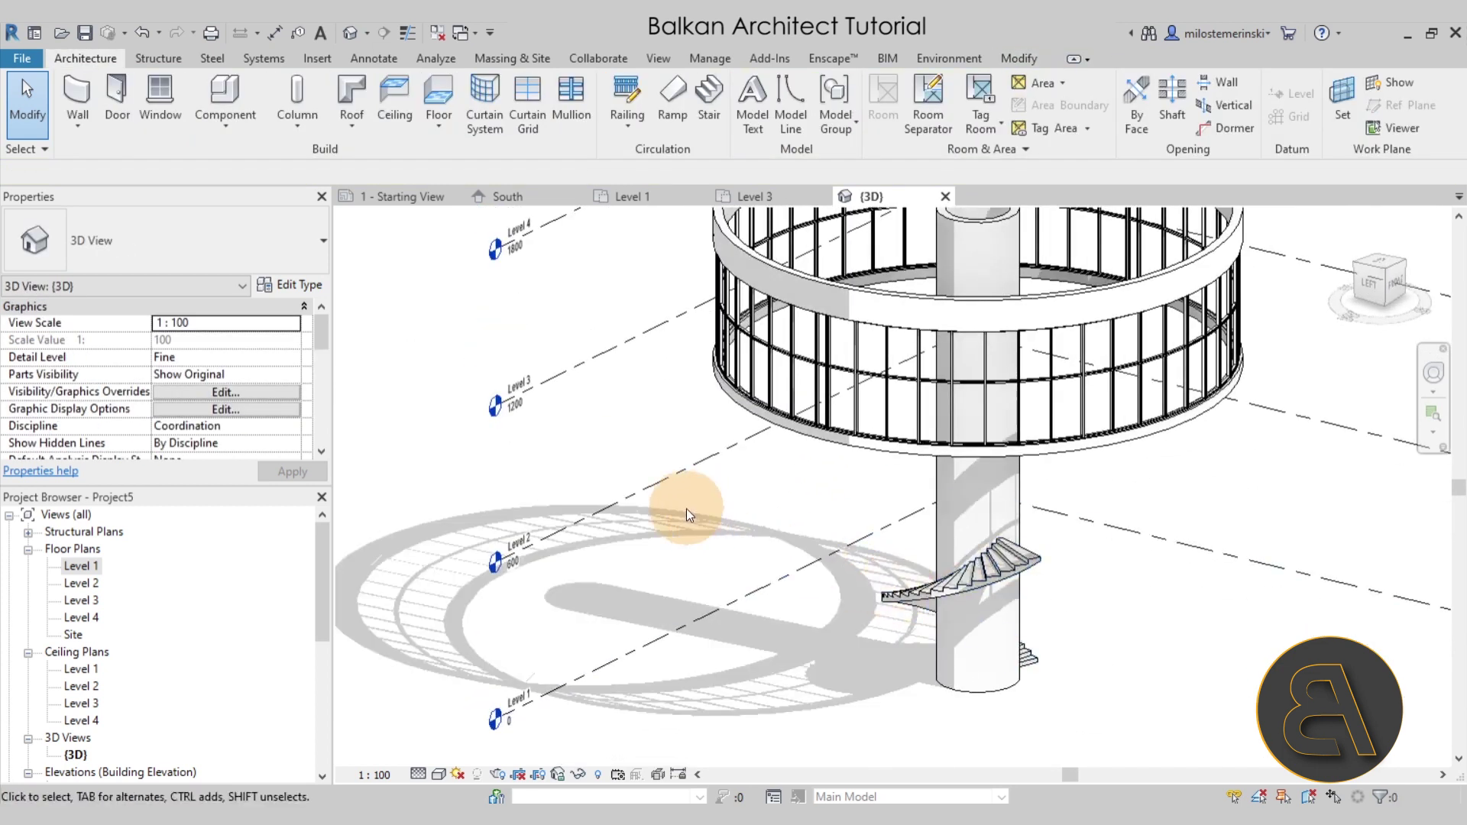
# In the Level 2 floor plan, create a 120-wide full-step spiral run around the core's centre with radius 210, starting at the lower flight's end
pyautogui.doubleClick(90, 583)
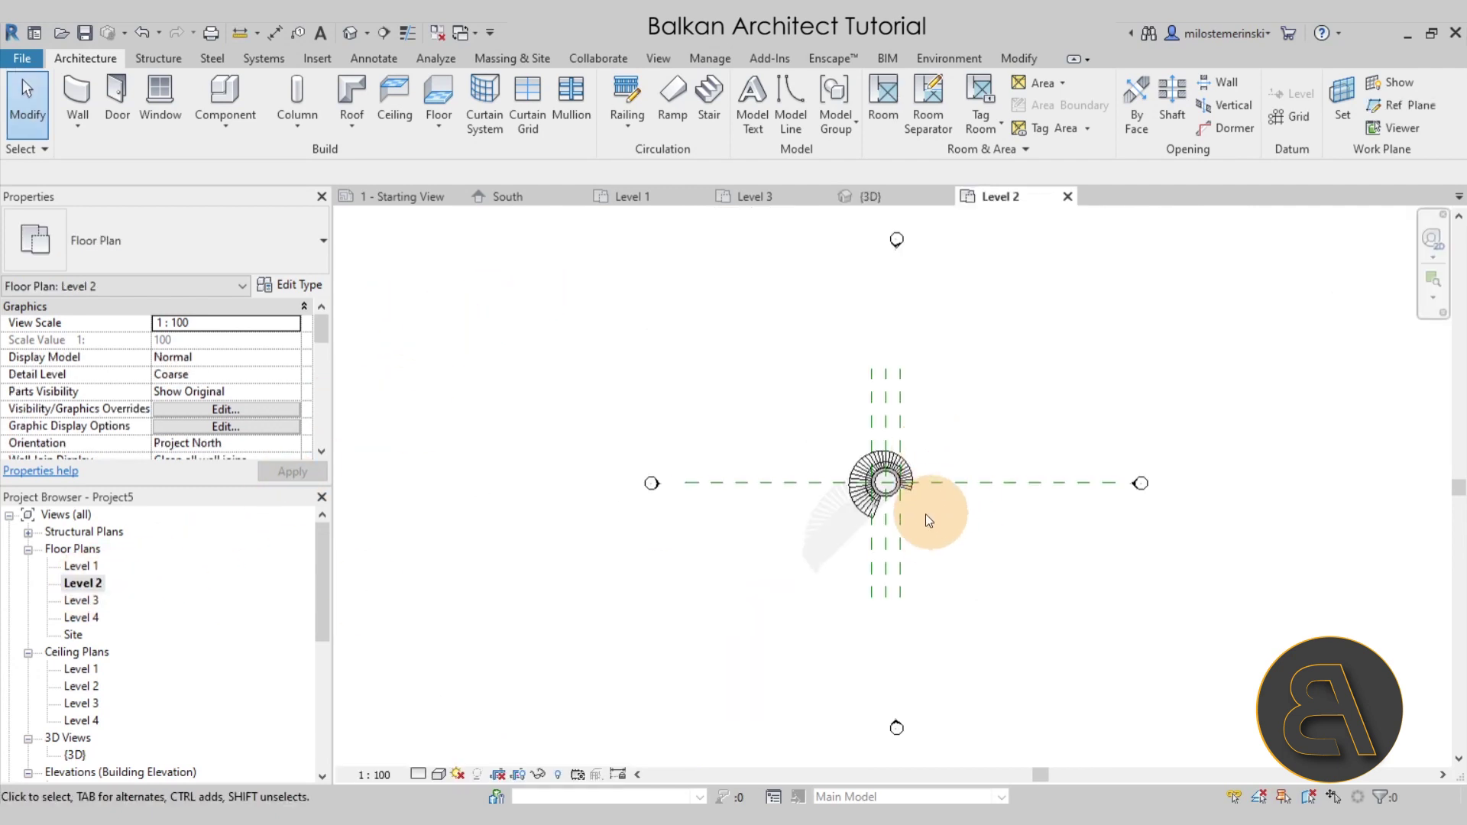
pyautogui.scroll(5, 925, 513)
pyautogui.scroll(1, 767, 492)
pyautogui.click(537, 286)
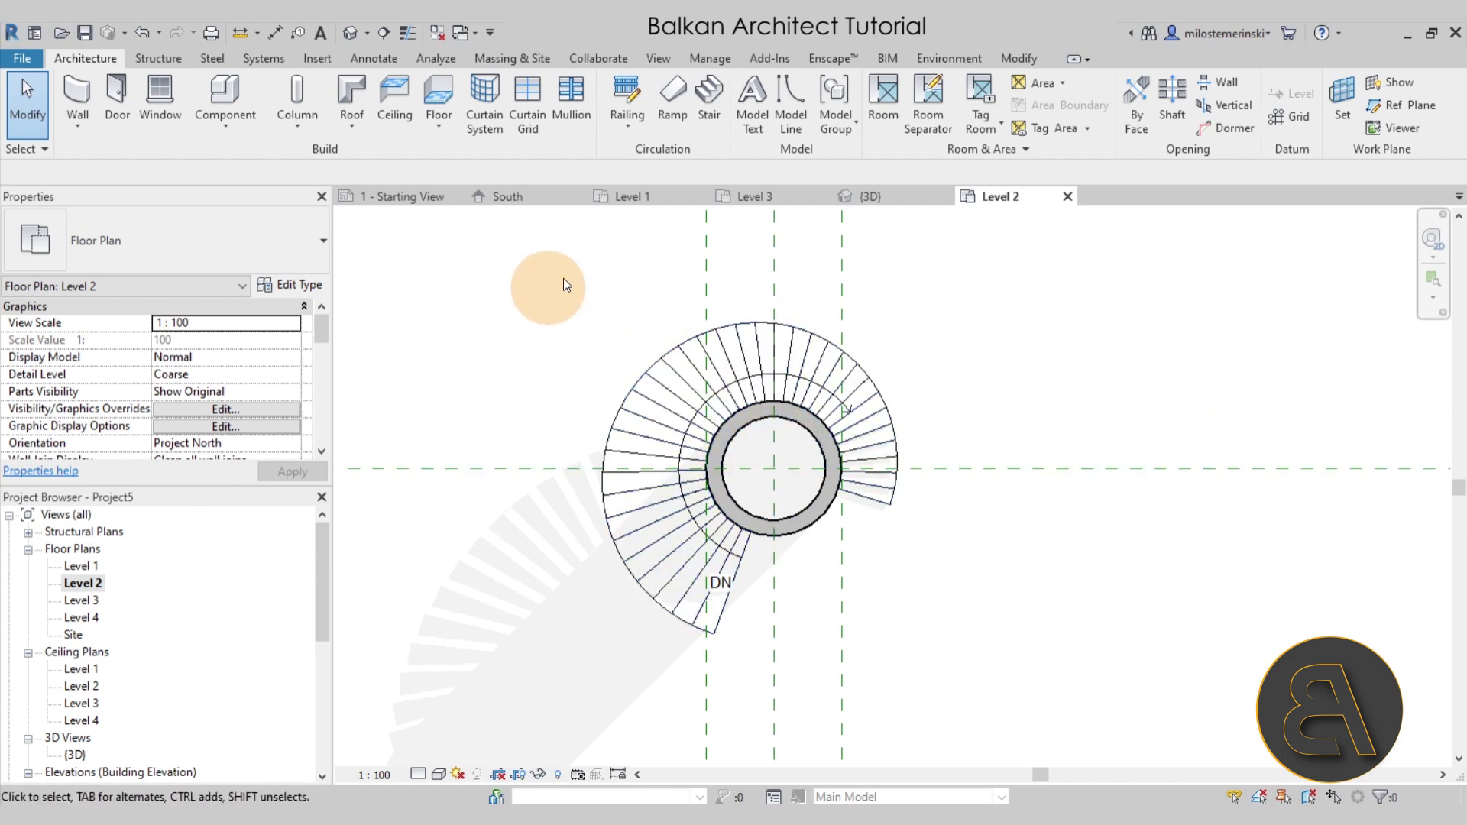
pyautogui.click(709, 113)
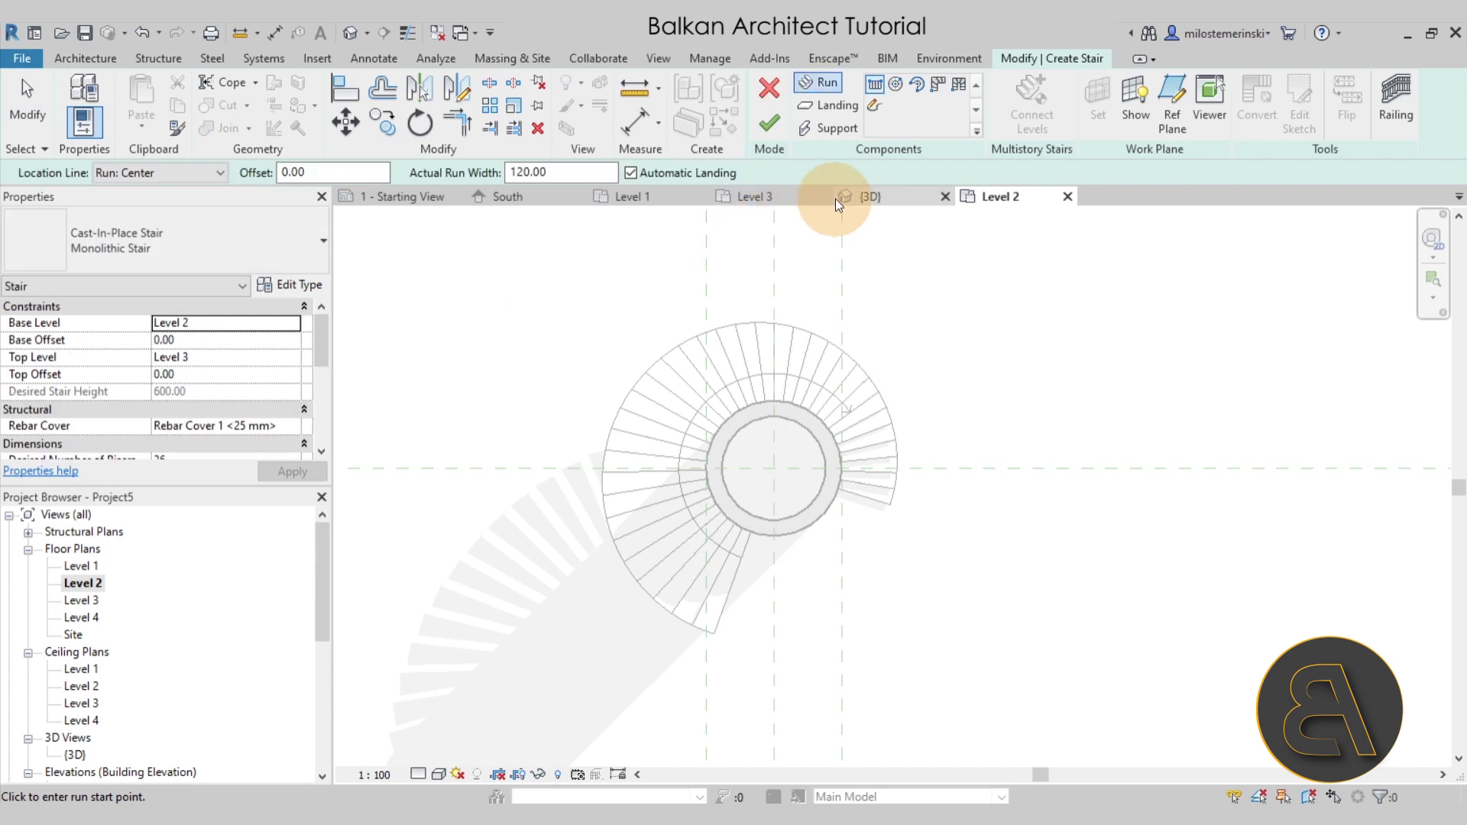
pyautogui.click(896, 86)
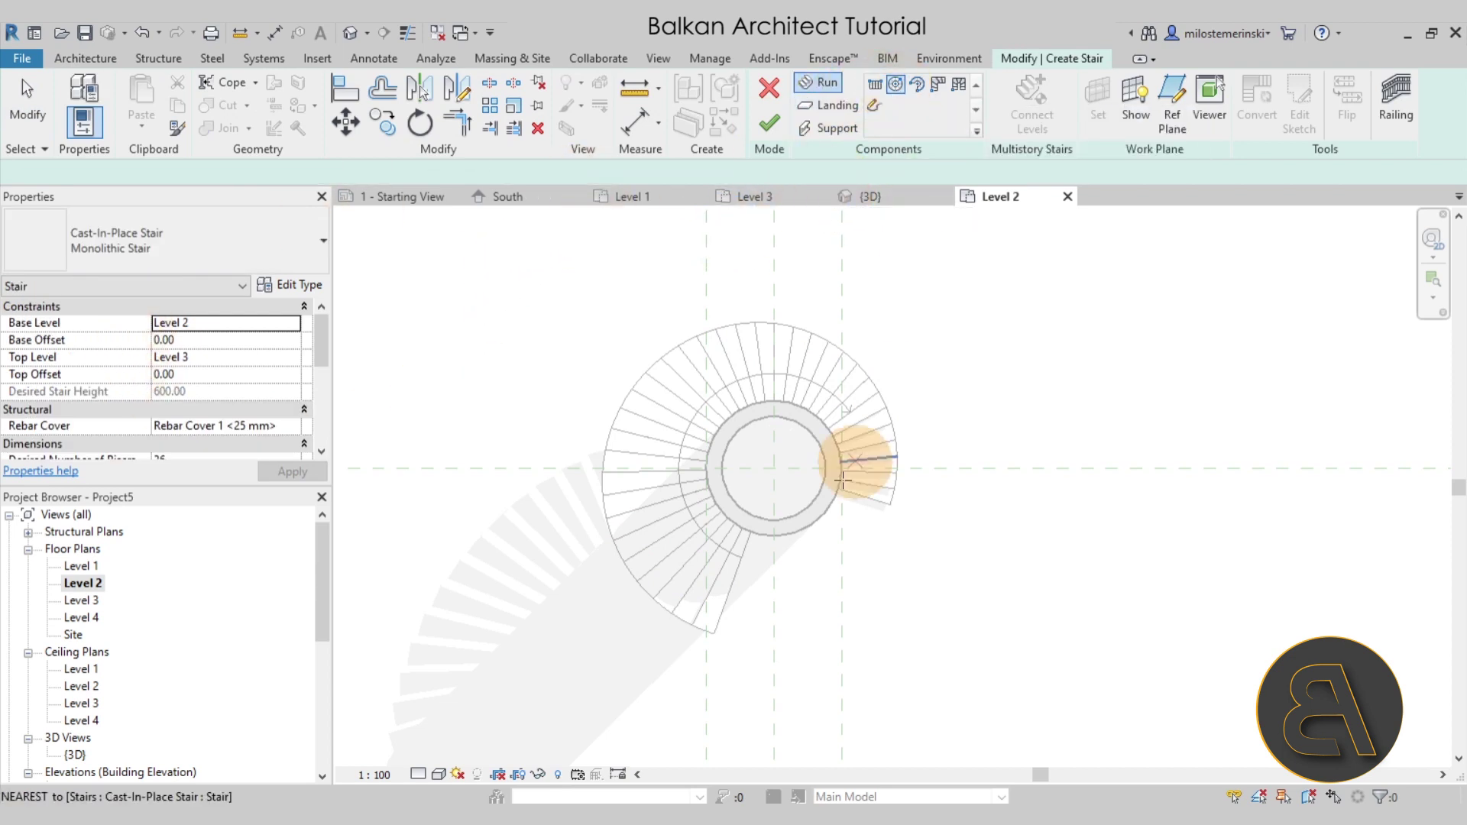
pyautogui.click(777, 464)
pyautogui.scroll(5, 775, 575)
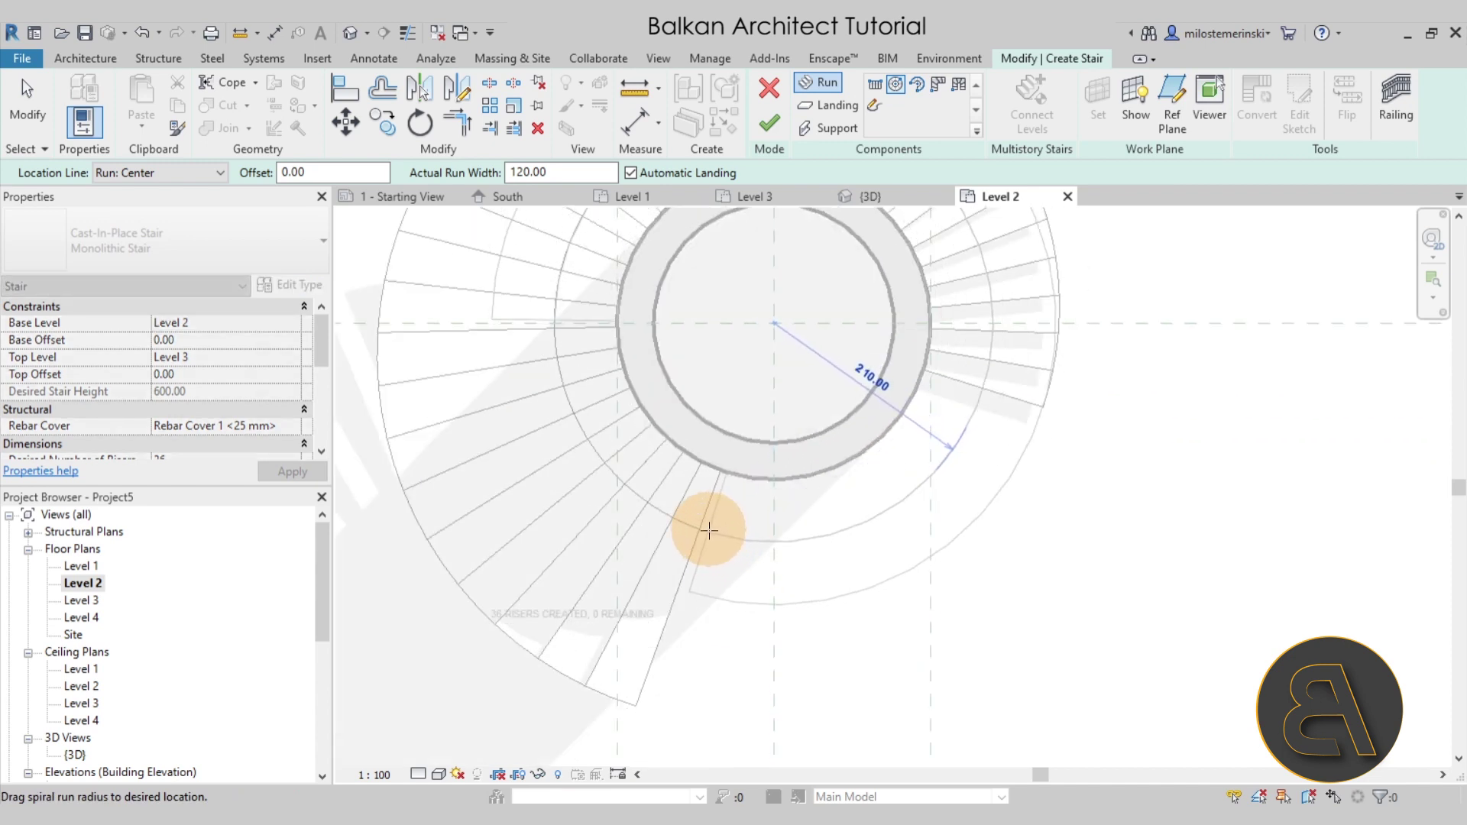
pyautogui.click(703, 529)
pyautogui.press('Escape')
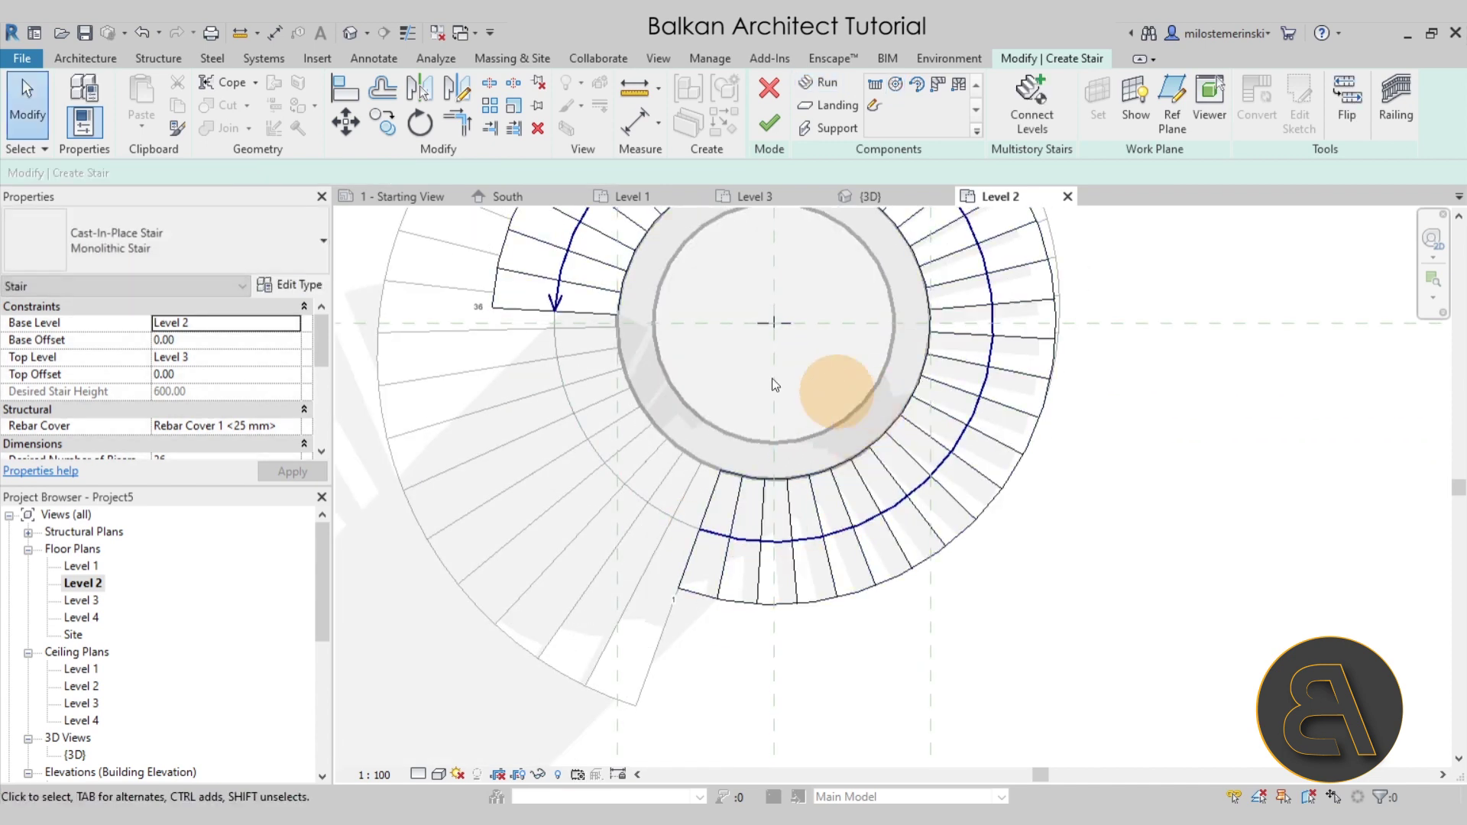
# Convert the new spiral run to a sketch, open it for editing and delete its outer boundary arc
pyautogui.scroll(-3, 860, 621)
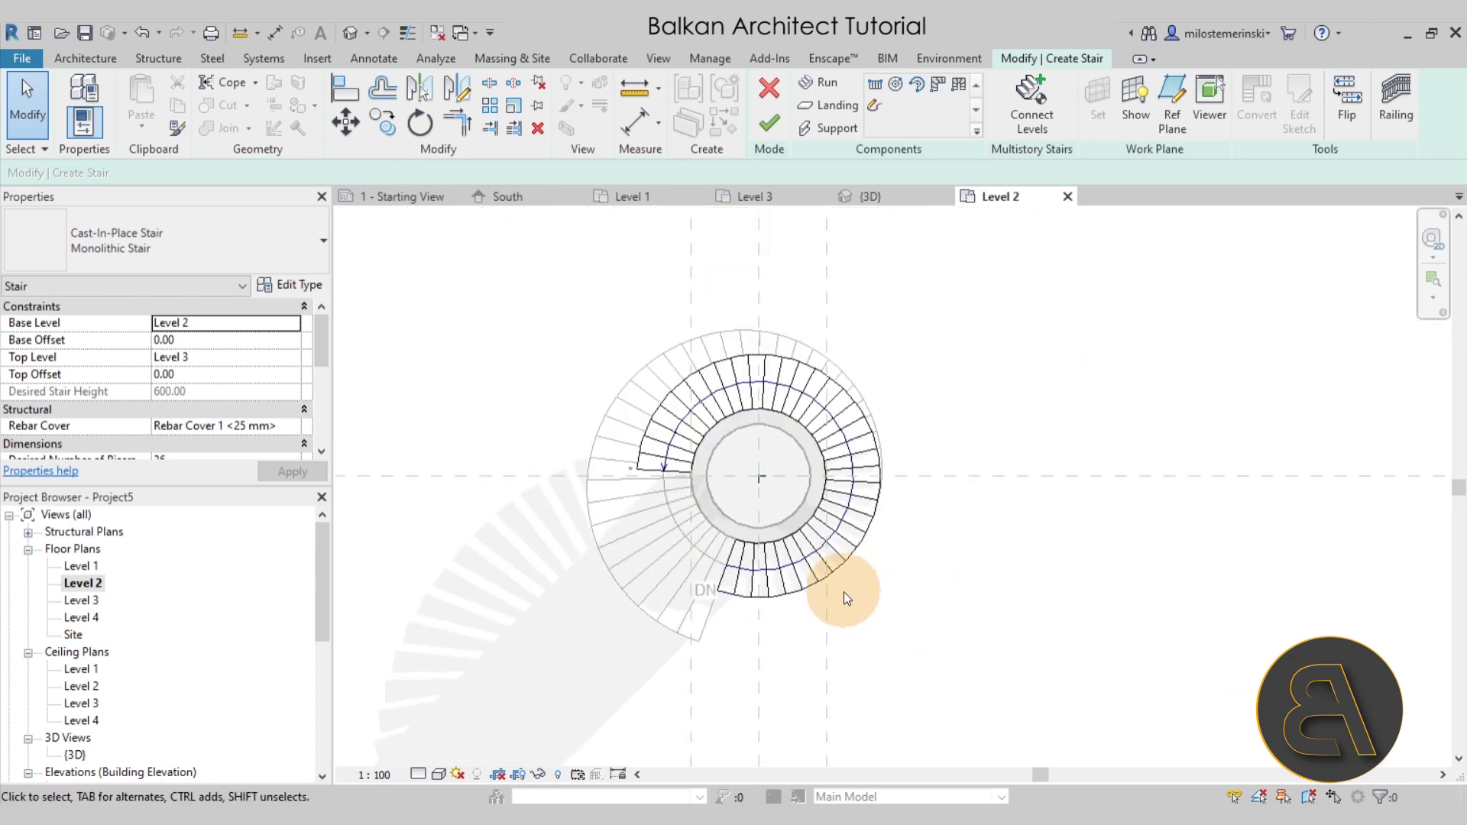
pyautogui.click(803, 585)
pyautogui.scroll(2, 752, 572)
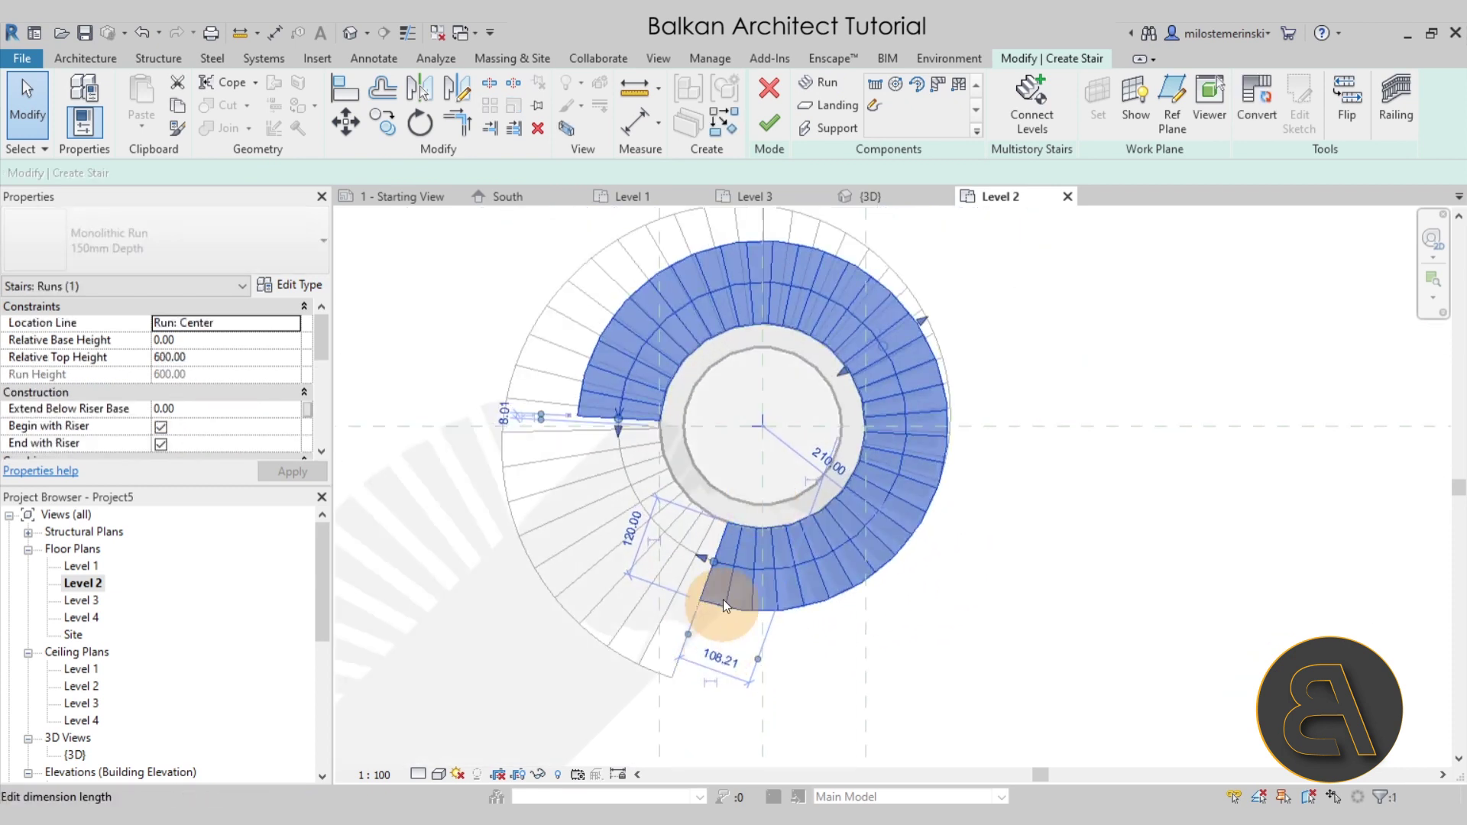
pyautogui.click(1243, 117)
pyautogui.click(871, 455)
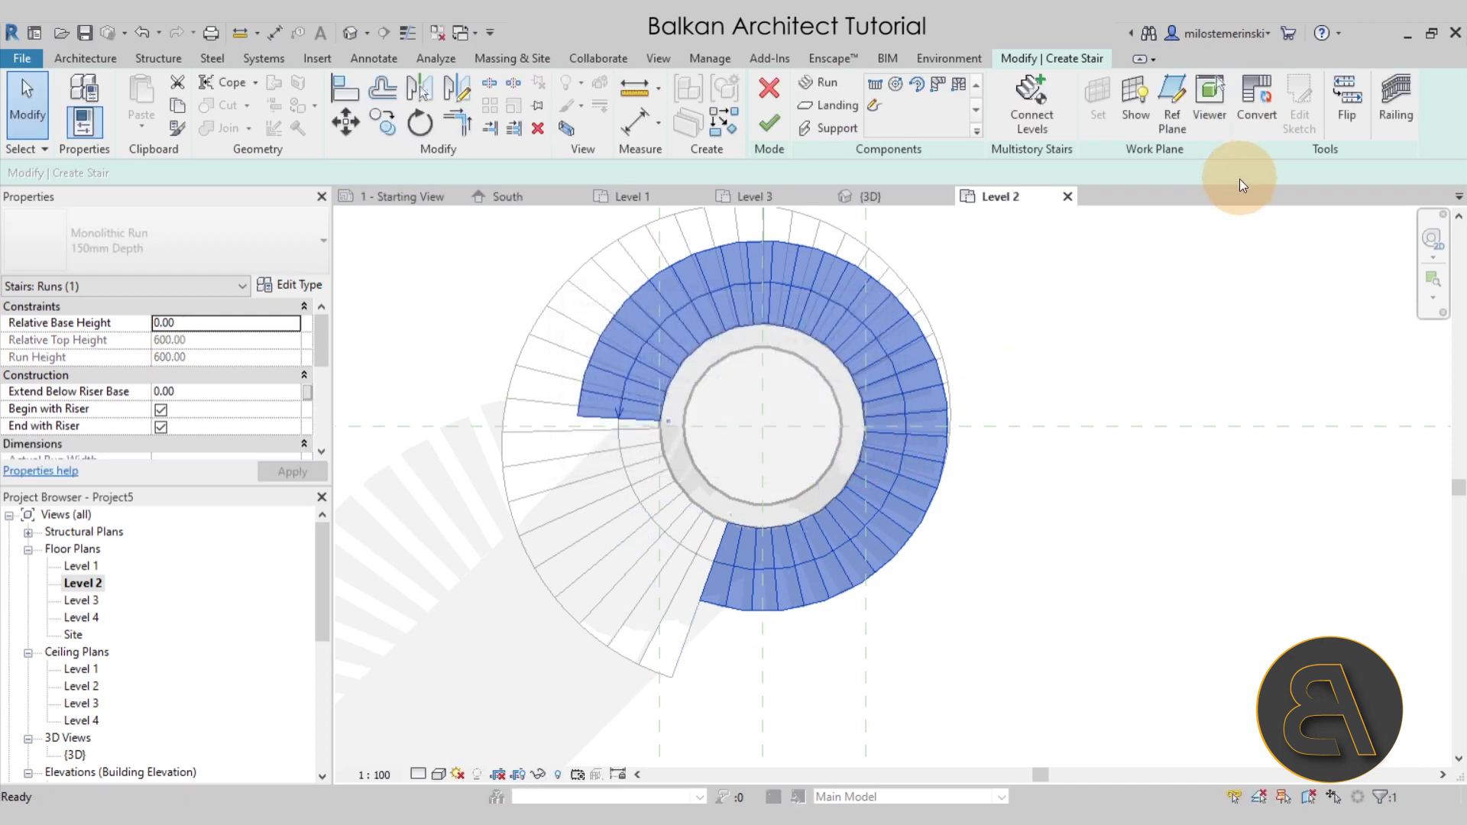
pyautogui.click(1298, 134)
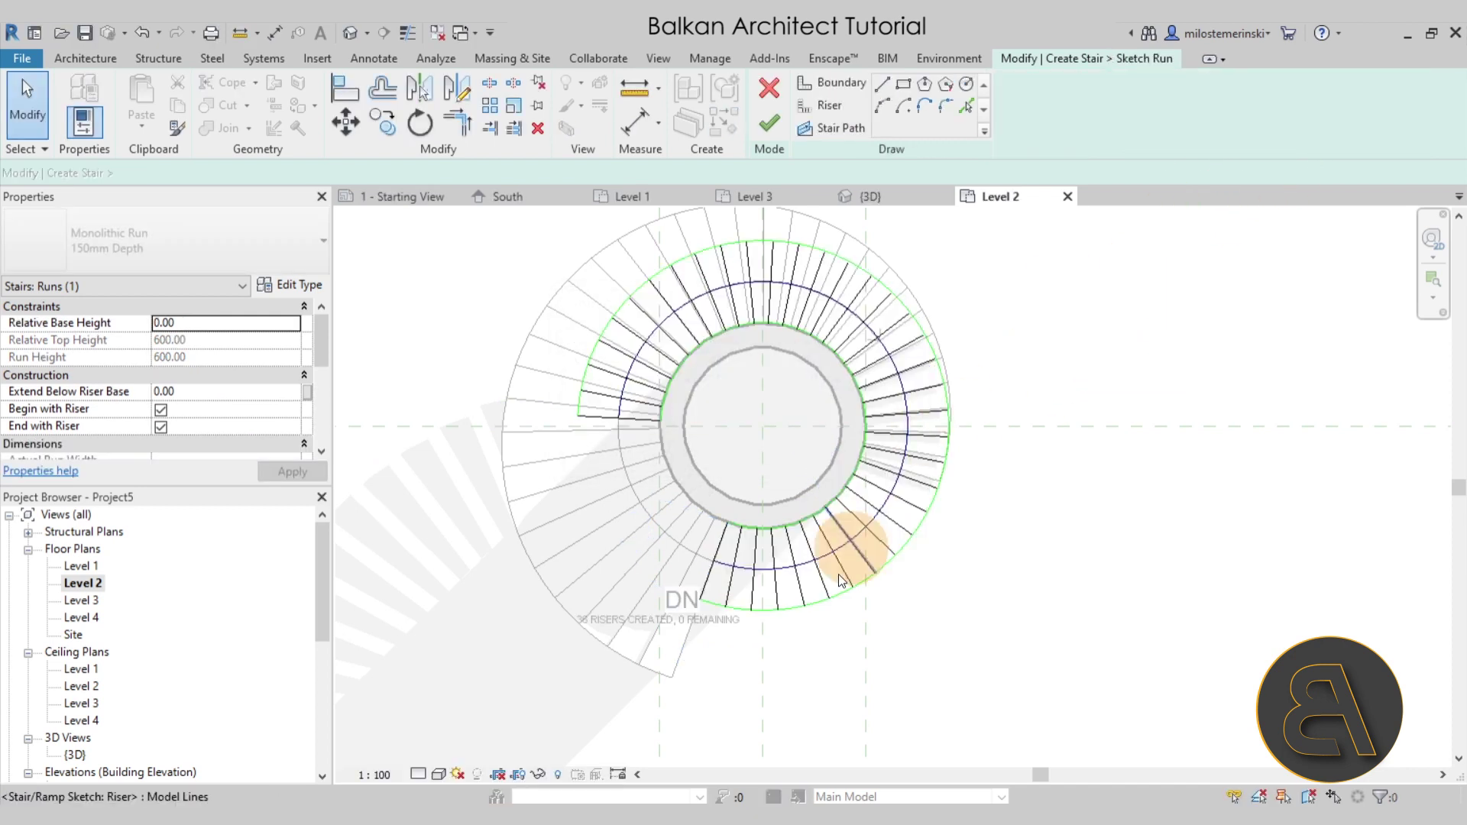
pyautogui.click(768, 614)
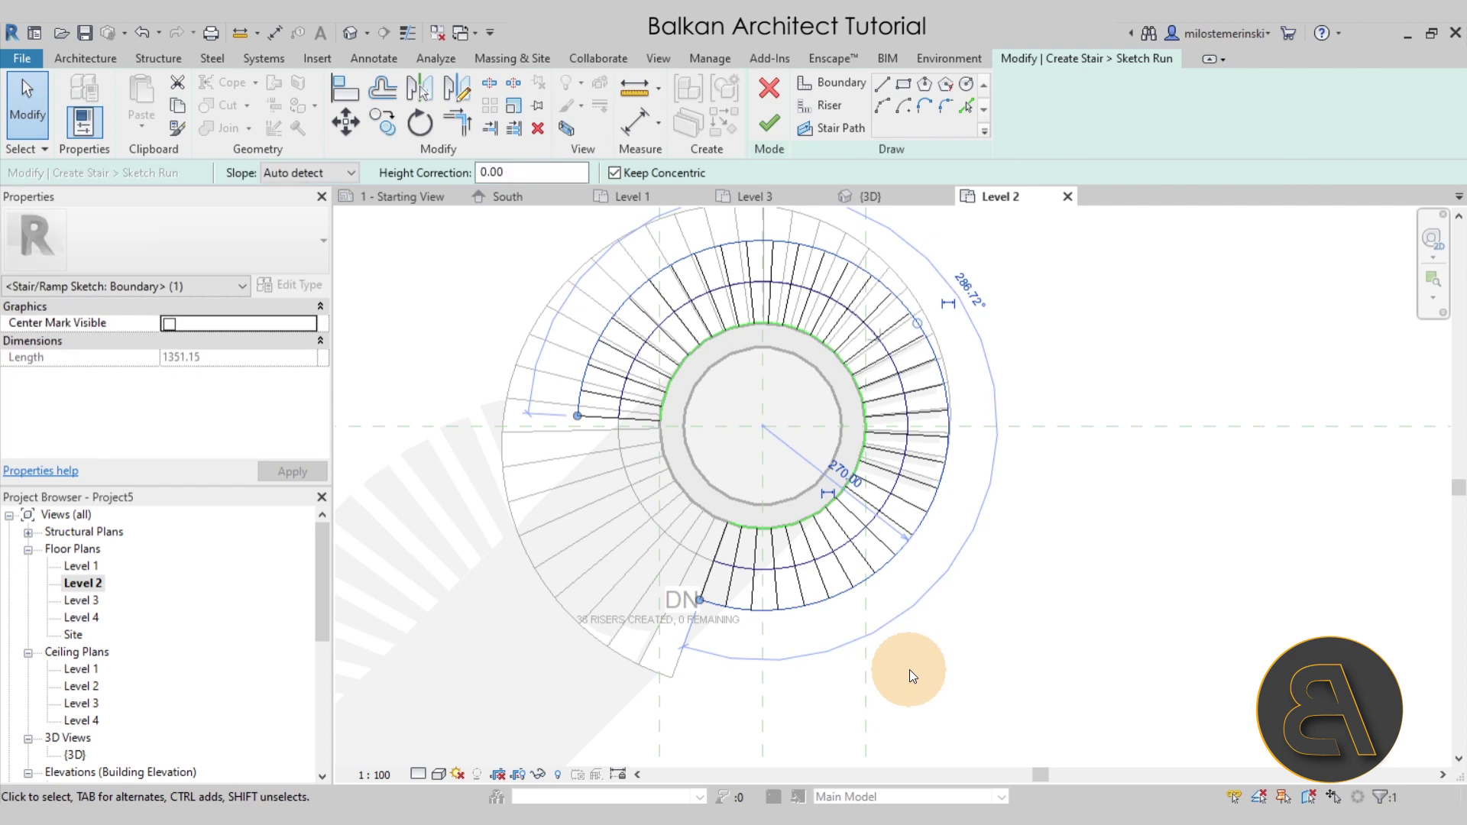
pyautogui.press('Delete')
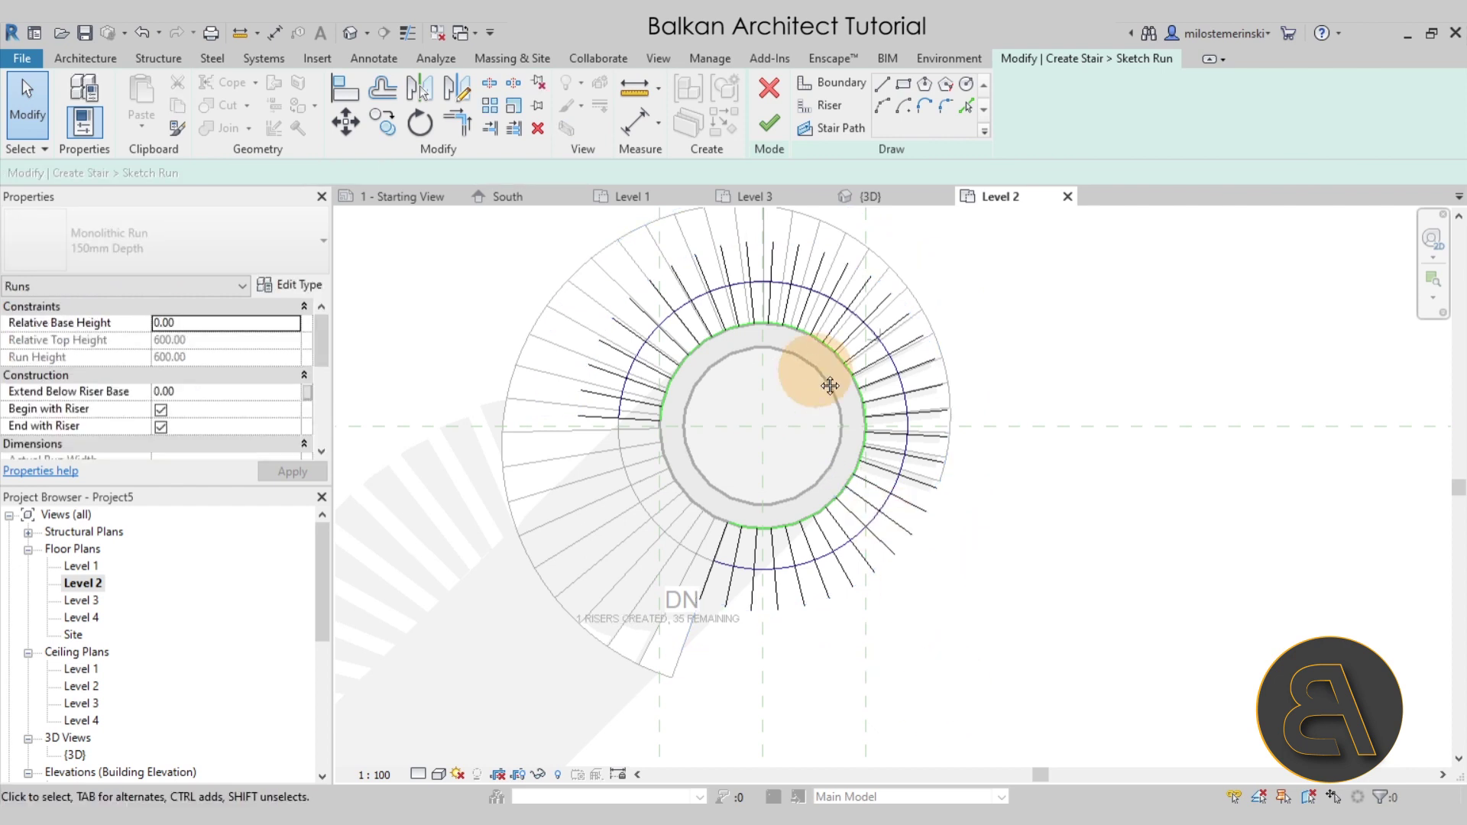
# Lengthen one upper-right riser to about 171 and stretch the first riser to the lower flight's outer edge
pyautogui.scroll(2, 830, 385)
pyautogui.click(869, 394)
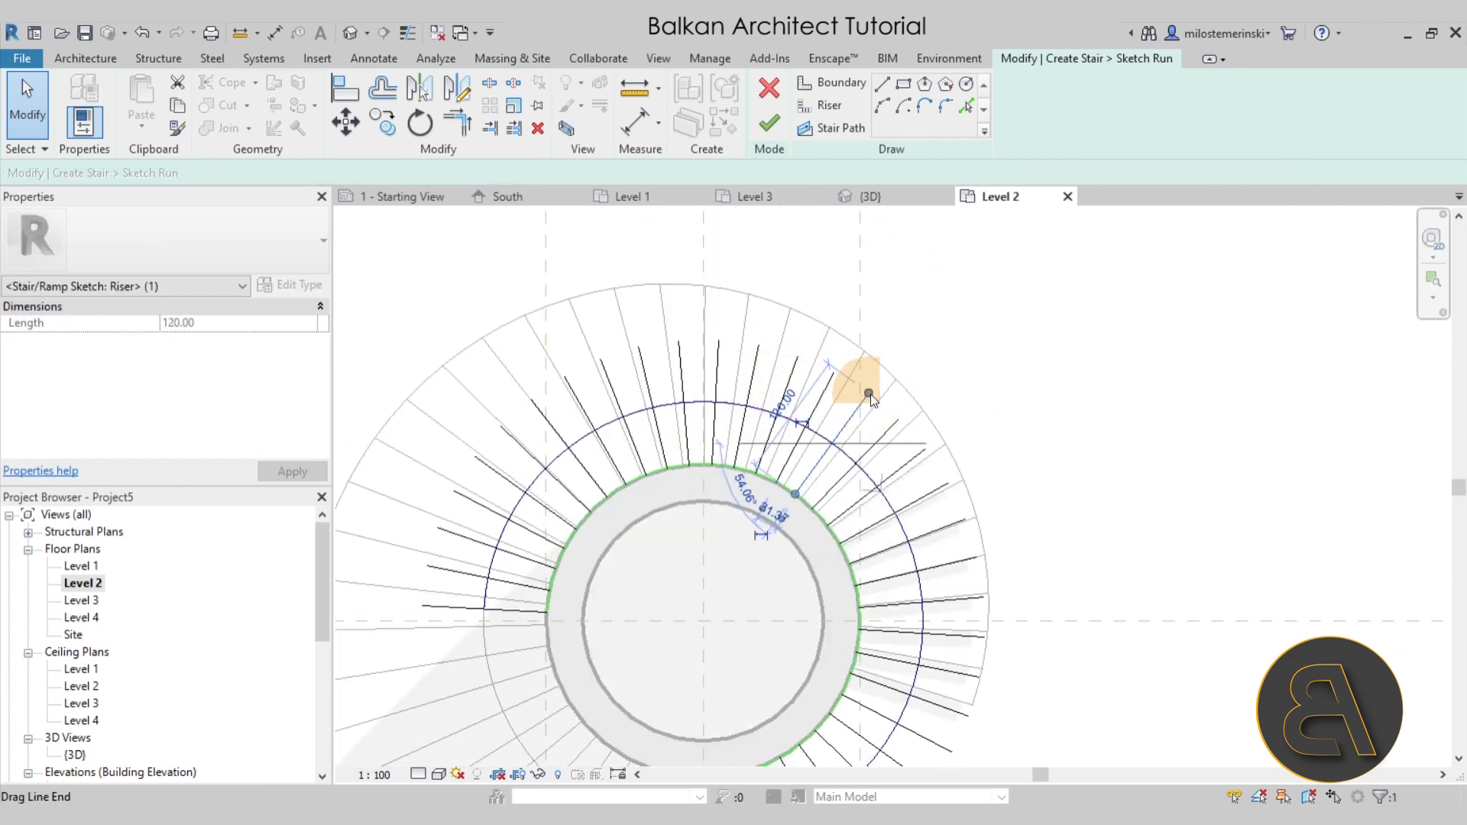
pyautogui.moveTo(868, 395); pyautogui.dragTo(900, 352)
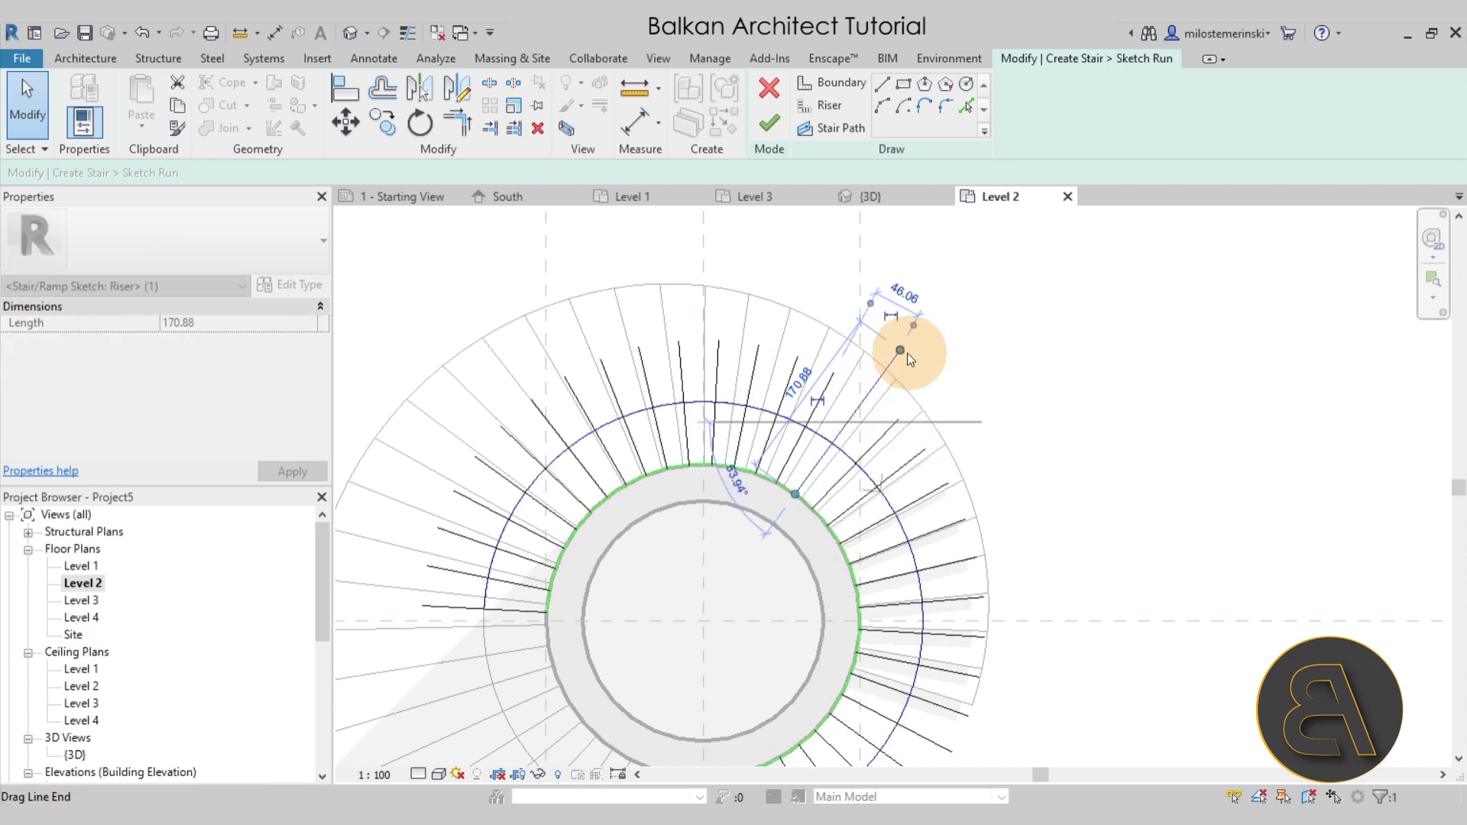
pyautogui.scroll(1, 900, 352)
pyautogui.scroll(-2, 1047, 415)
pyautogui.moveTo(1047, 415); pyautogui.dragTo(1049, 304, button='middle')
pyautogui.click(772, 660)
pyautogui.moveTo(767, 666); pyautogui.dragTo(734, 749)
pyautogui.scroll(-1, 1032, 688)
pyautogui.moveTo(799, 615); pyautogui.dragTo(672, 550, button='middle')
# Draw two outer boundary arcs, from the last riser's end to the lengthened upper-right riser and from the first riser's end to that same point
pyautogui.click(836, 84)
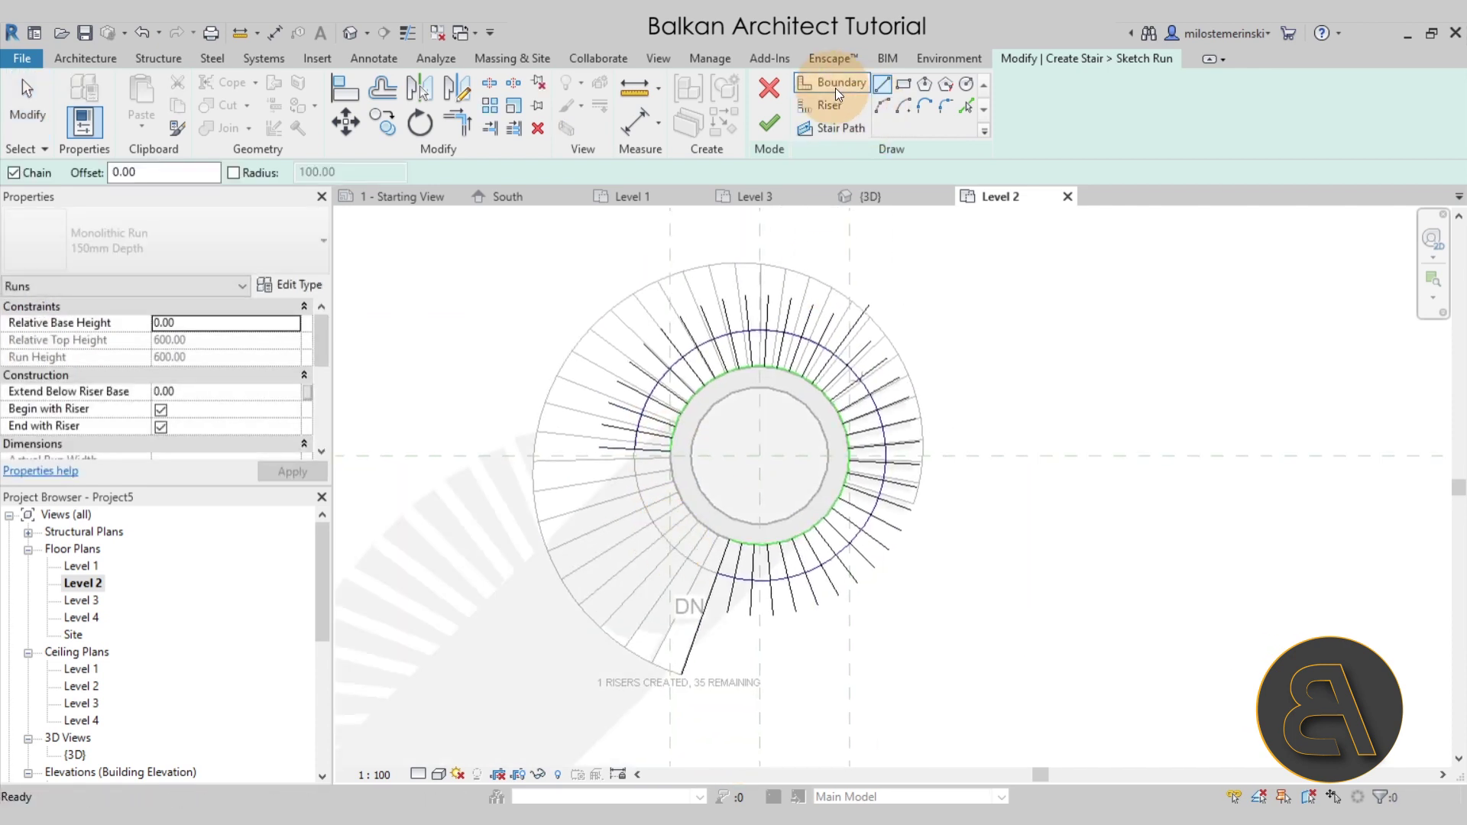
pyautogui.click(882, 107)
pyautogui.click(588, 435)
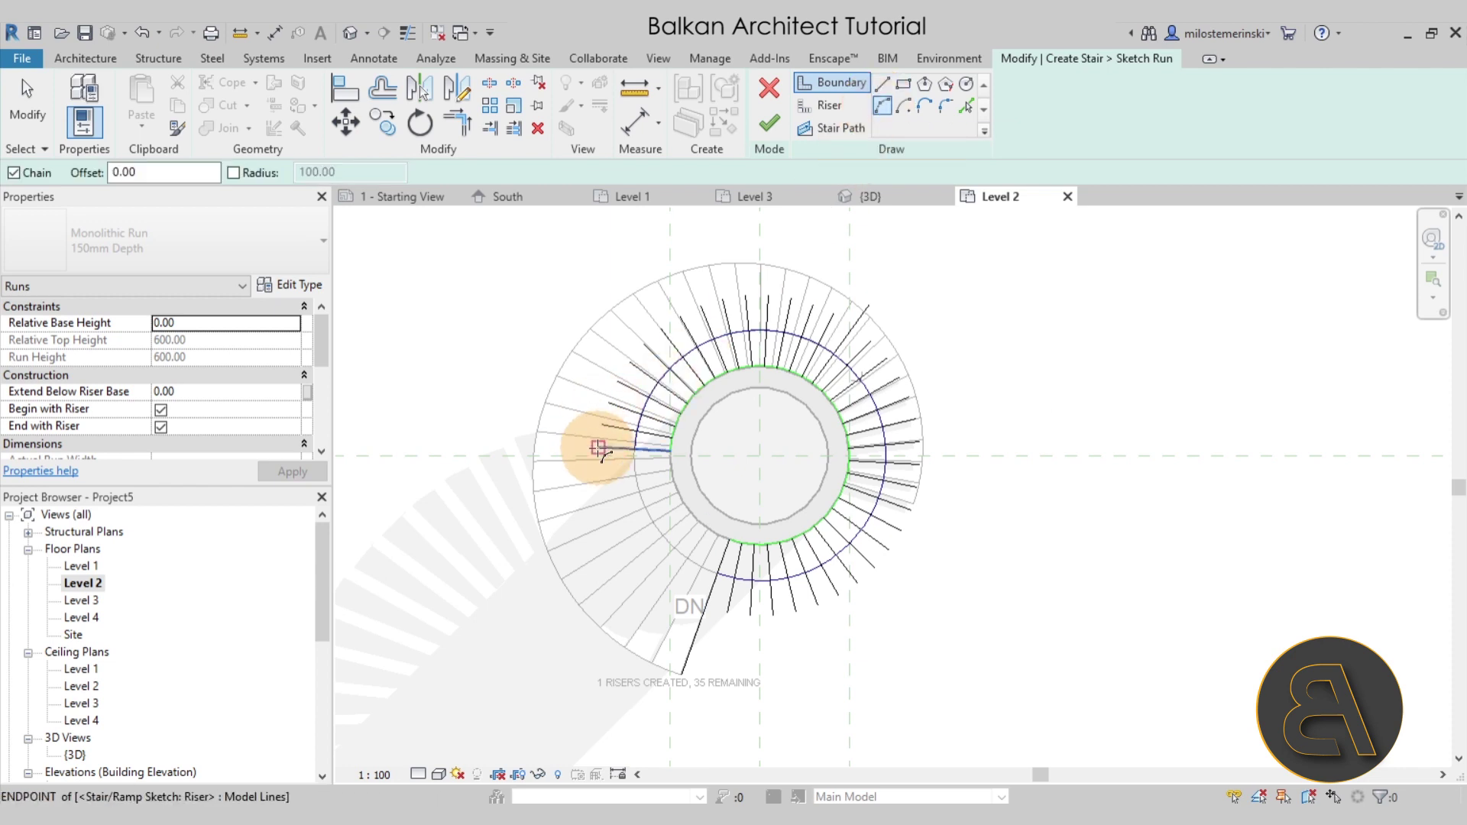
pyautogui.click(868, 312)
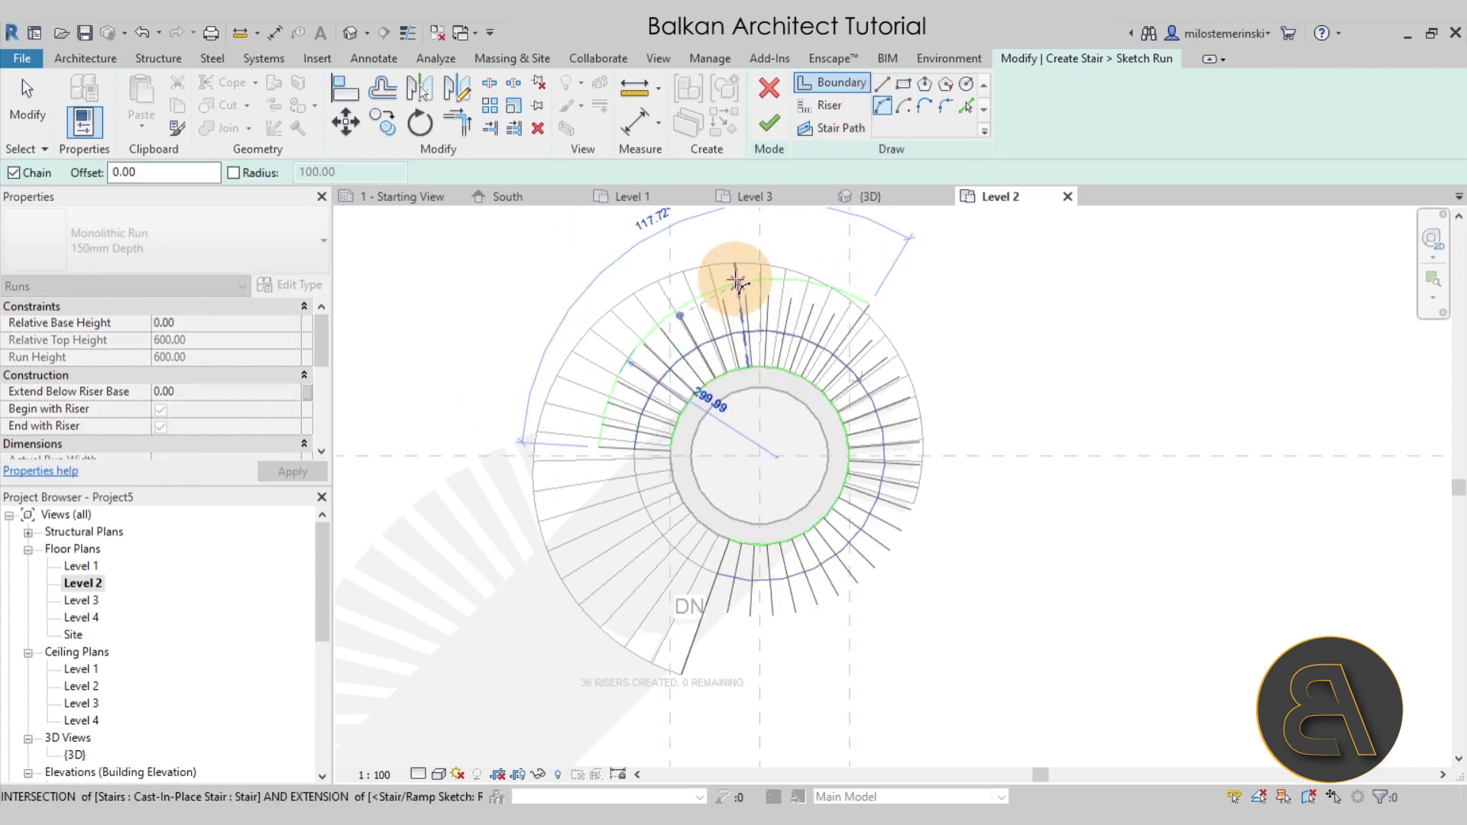
pyautogui.click(738, 281)
pyautogui.click(672, 679)
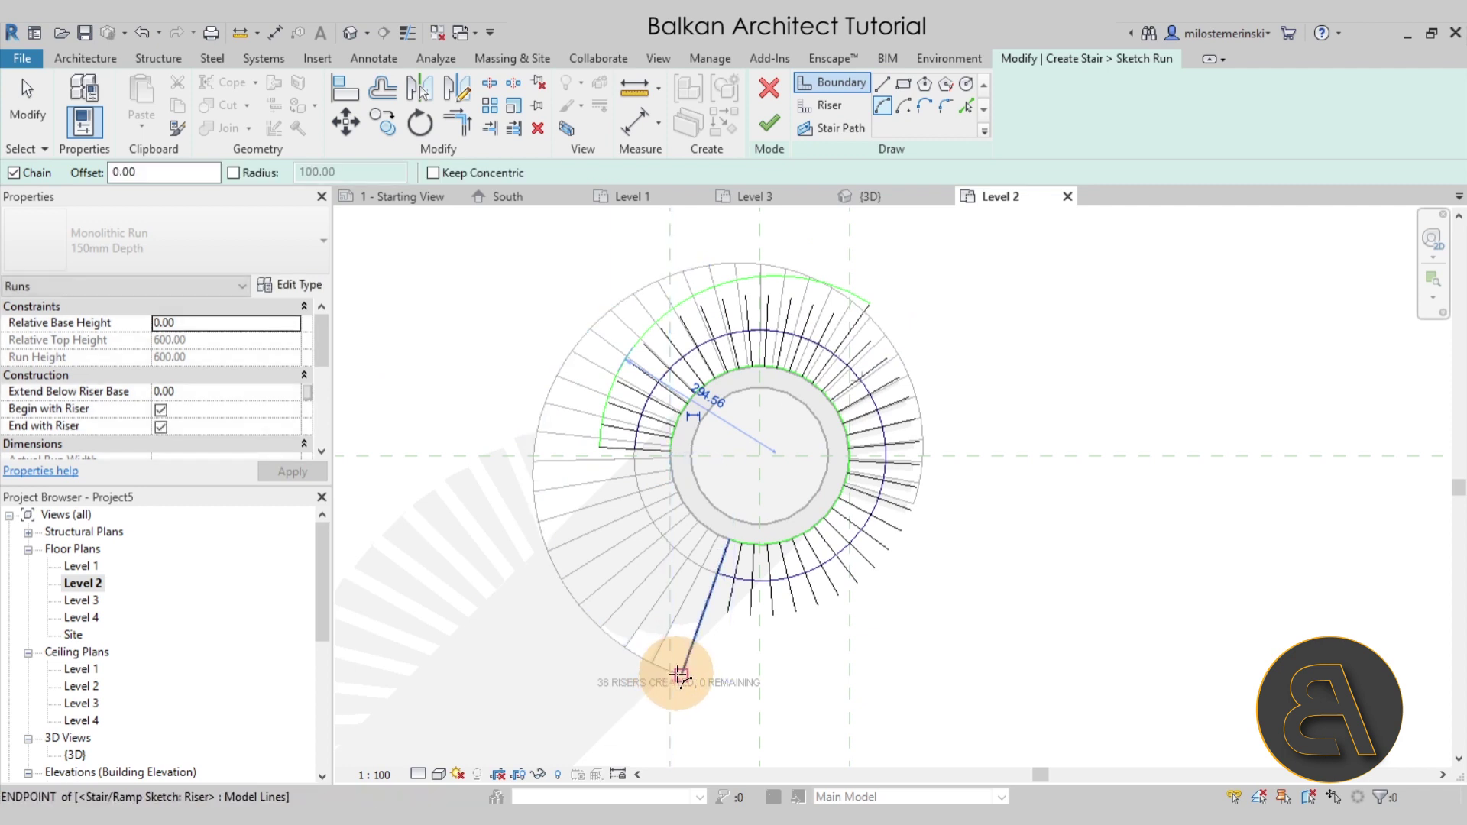
pyautogui.click(871, 306)
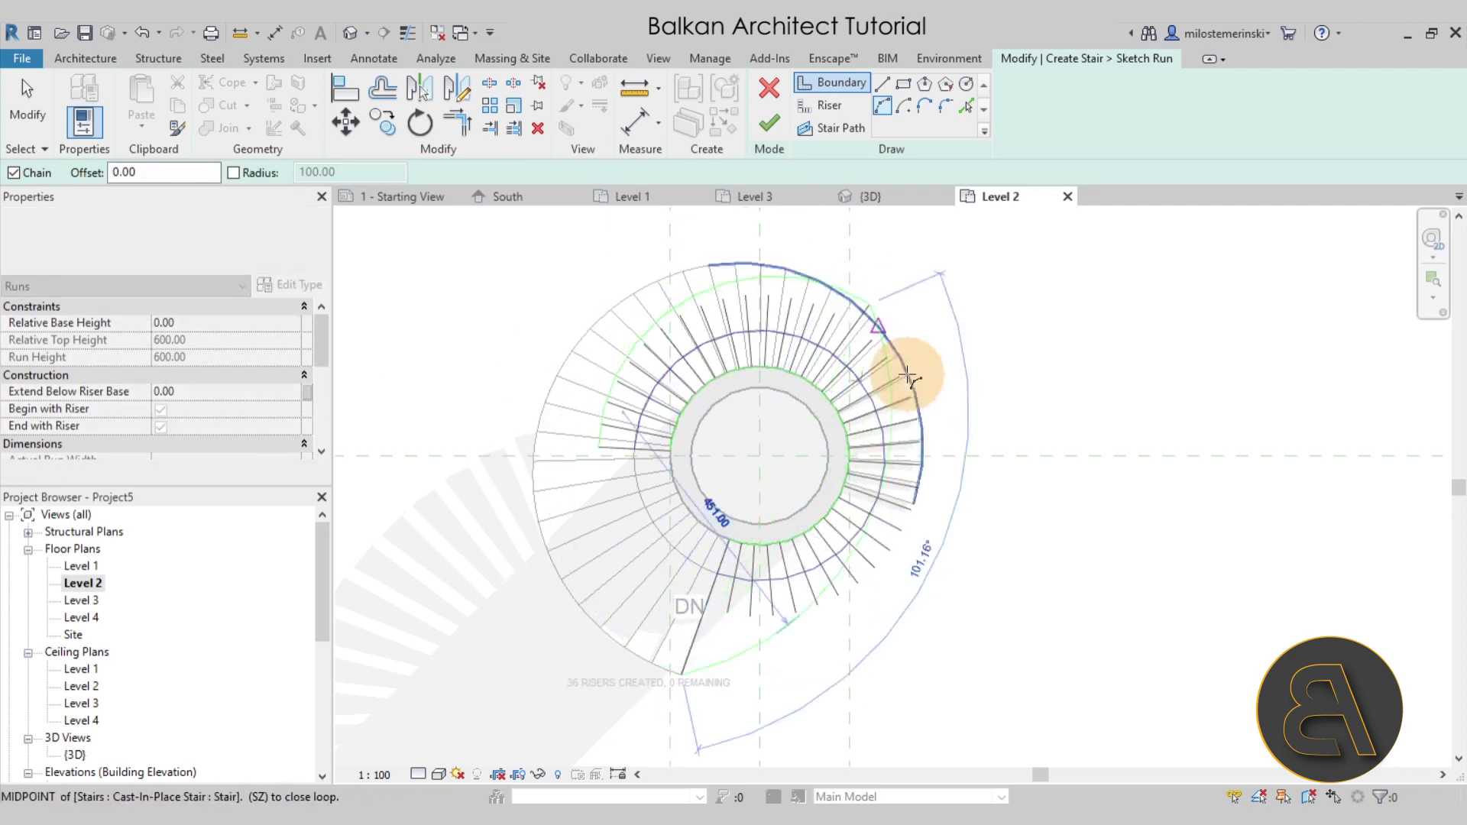
pyautogui.click(964, 520)
pyautogui.press('Escape')
pyautogui.press('Escape')
# Extend the short risers above and at the upper left of the core to the first outer boundary arc
pyautogui.scroll(2, 566, 417)
pyautogui.scroll(2, 718, 341)
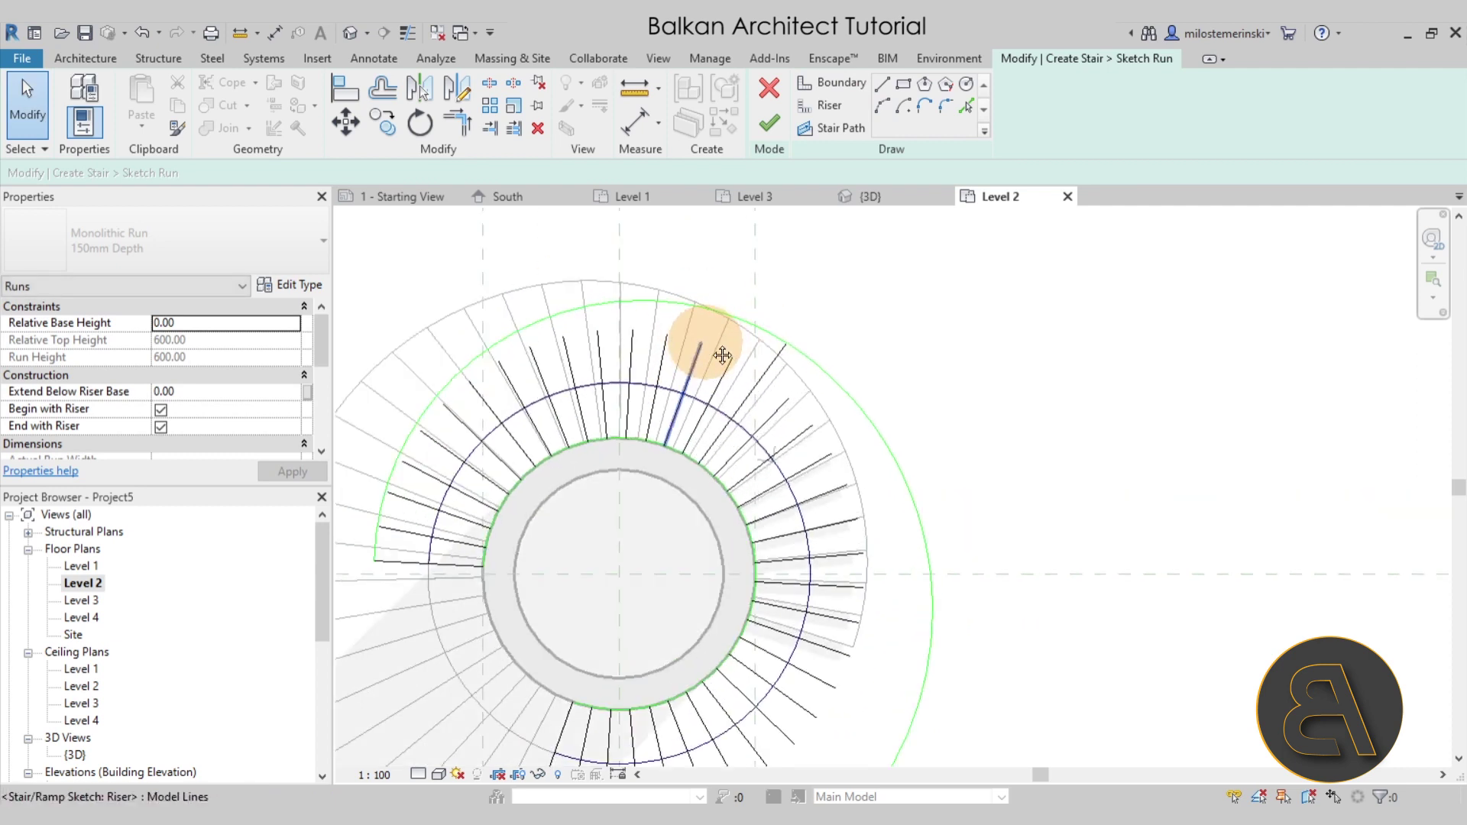
pyautogui.click(513, 129)
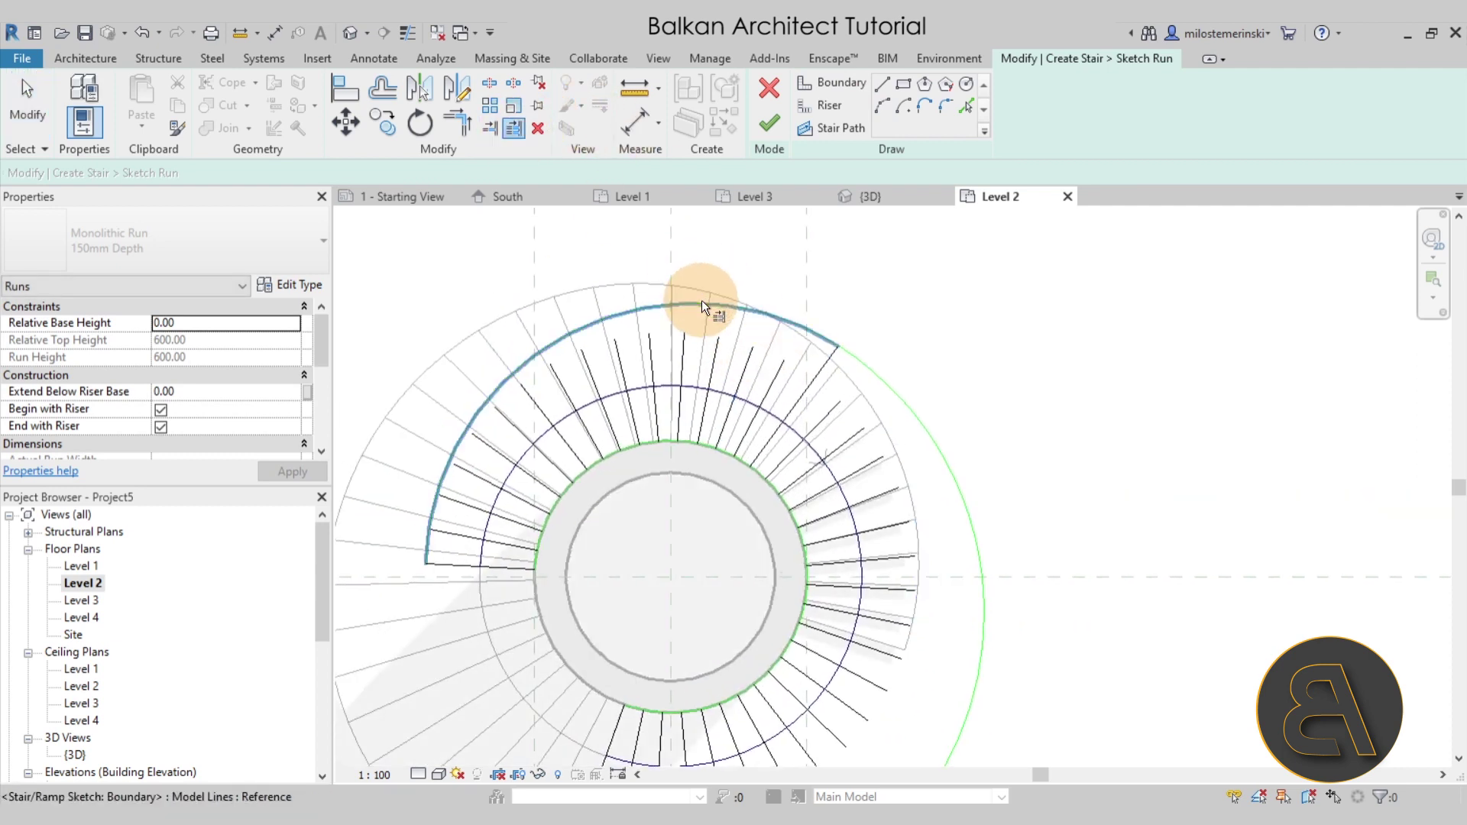
pyautogui.click(701, 301)
pyautogui.click(748, 360)
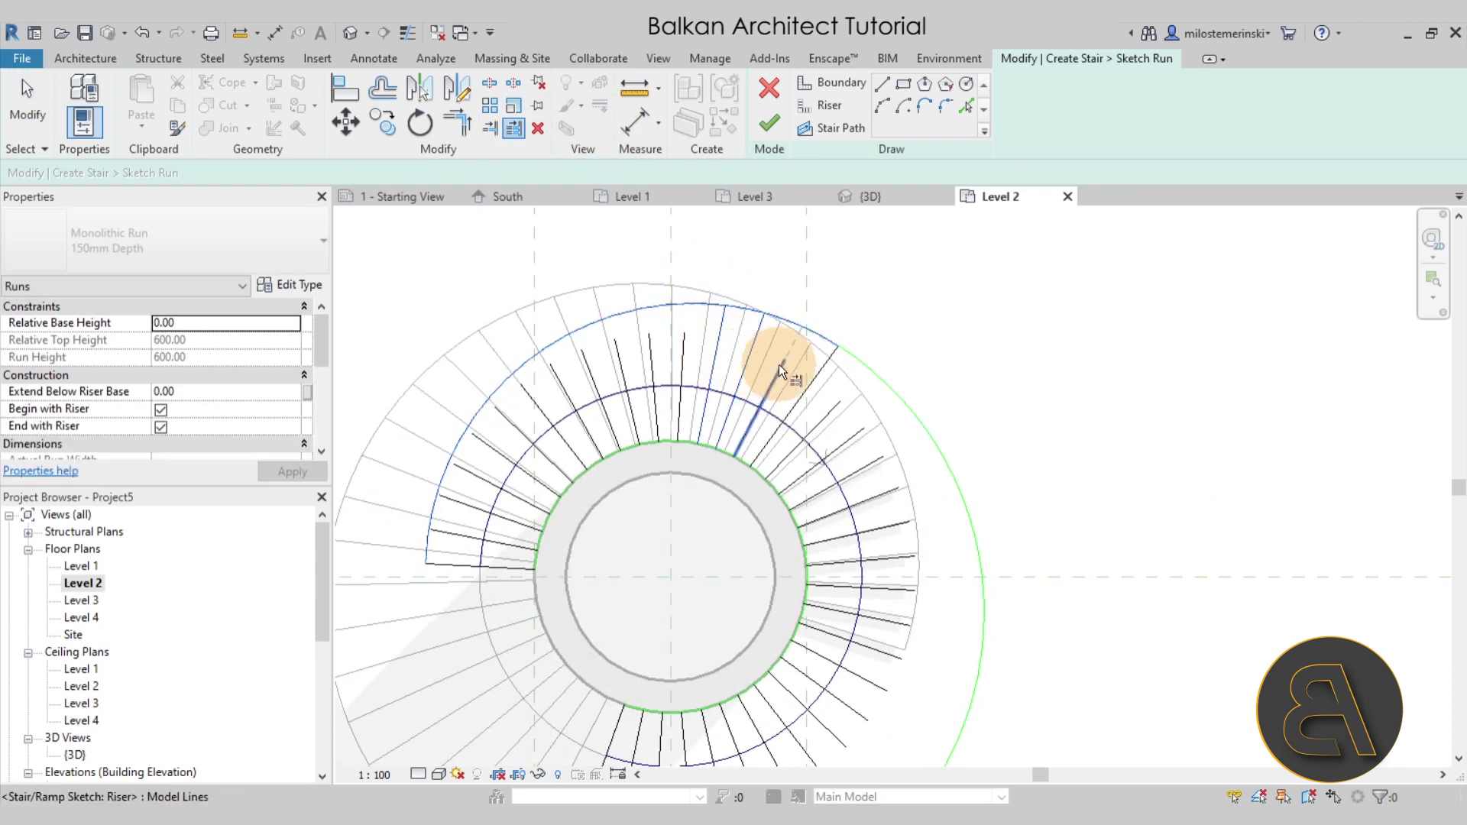
pyautogui.click(775, 366)
pyautogui.click(684, 348)
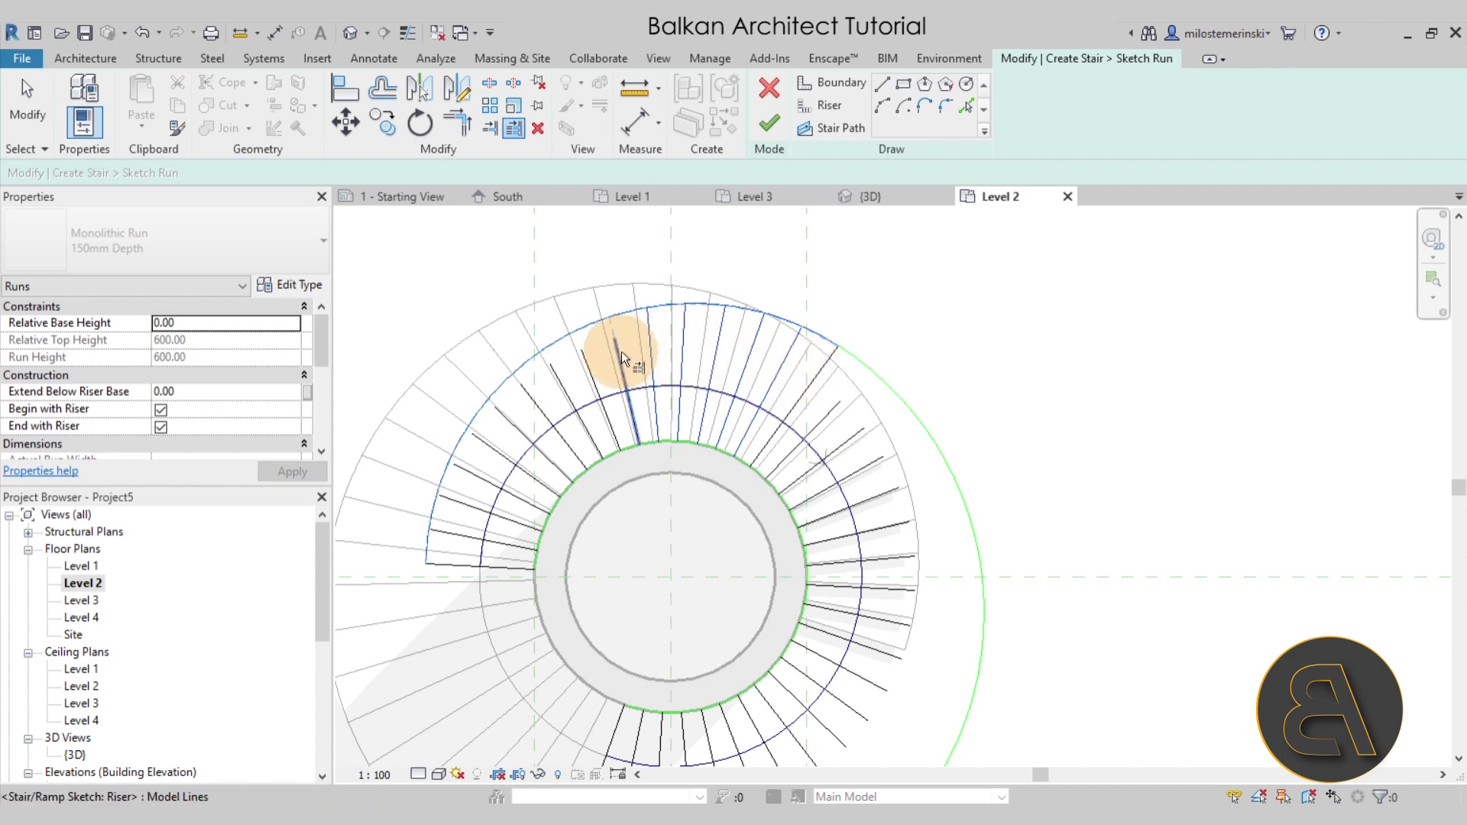
pyautogui.click(526, 394)
pyautogui.click(511, 417)
pyautogui.click(472, 460)
pyautogui.click(460, 484)
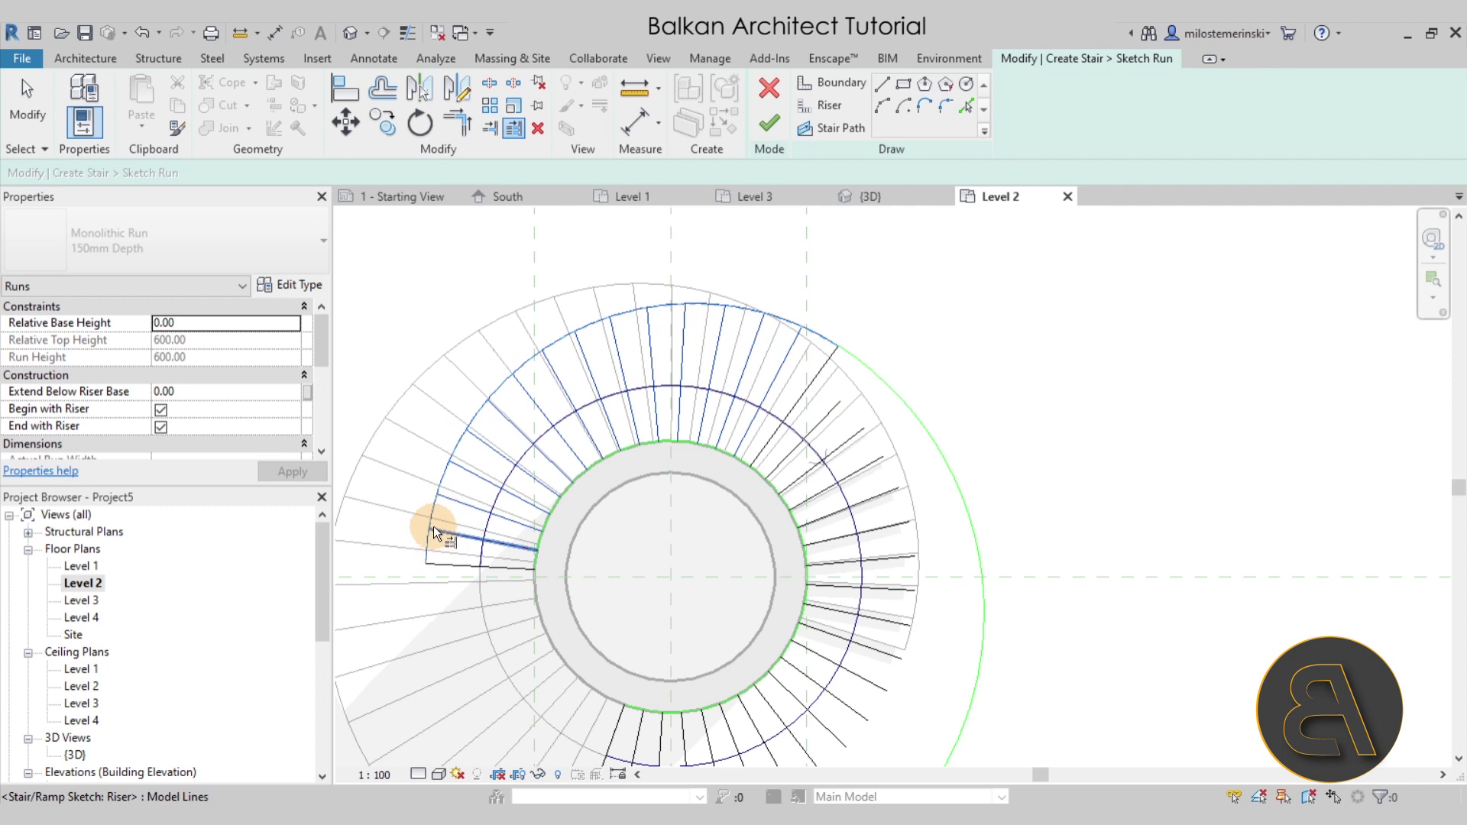
pyautogui.click(433, 526)
# Extend the short risers along the right side of the core to the second outer boundary arc
pyautogui.click(948, 323)
pyautogui.click(891, 385)
pyautogui.click(833, 411)
pyautogui.click(849, 436)
pyautogui.click(863, 460)
pyautogui.click(878, 495)
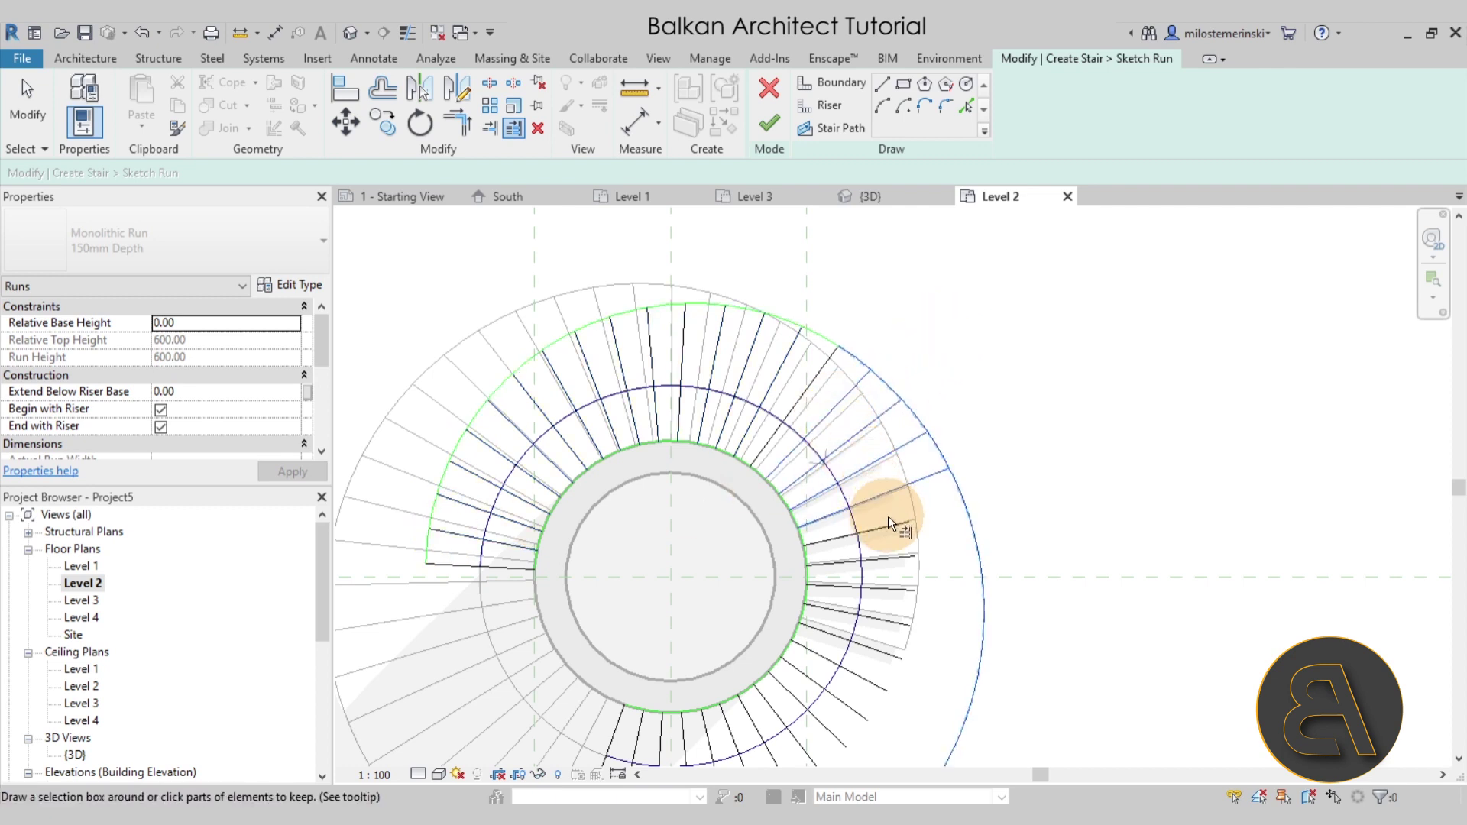
pyautogui.click(887, 524)
pyautogui.click(891, 558)
pyautogui.click(893, 591)
pyautogui.click(893, 613)
pyautogui.moveTo(997, 585); pyautogui.dragTo(991, 314, button='middle')
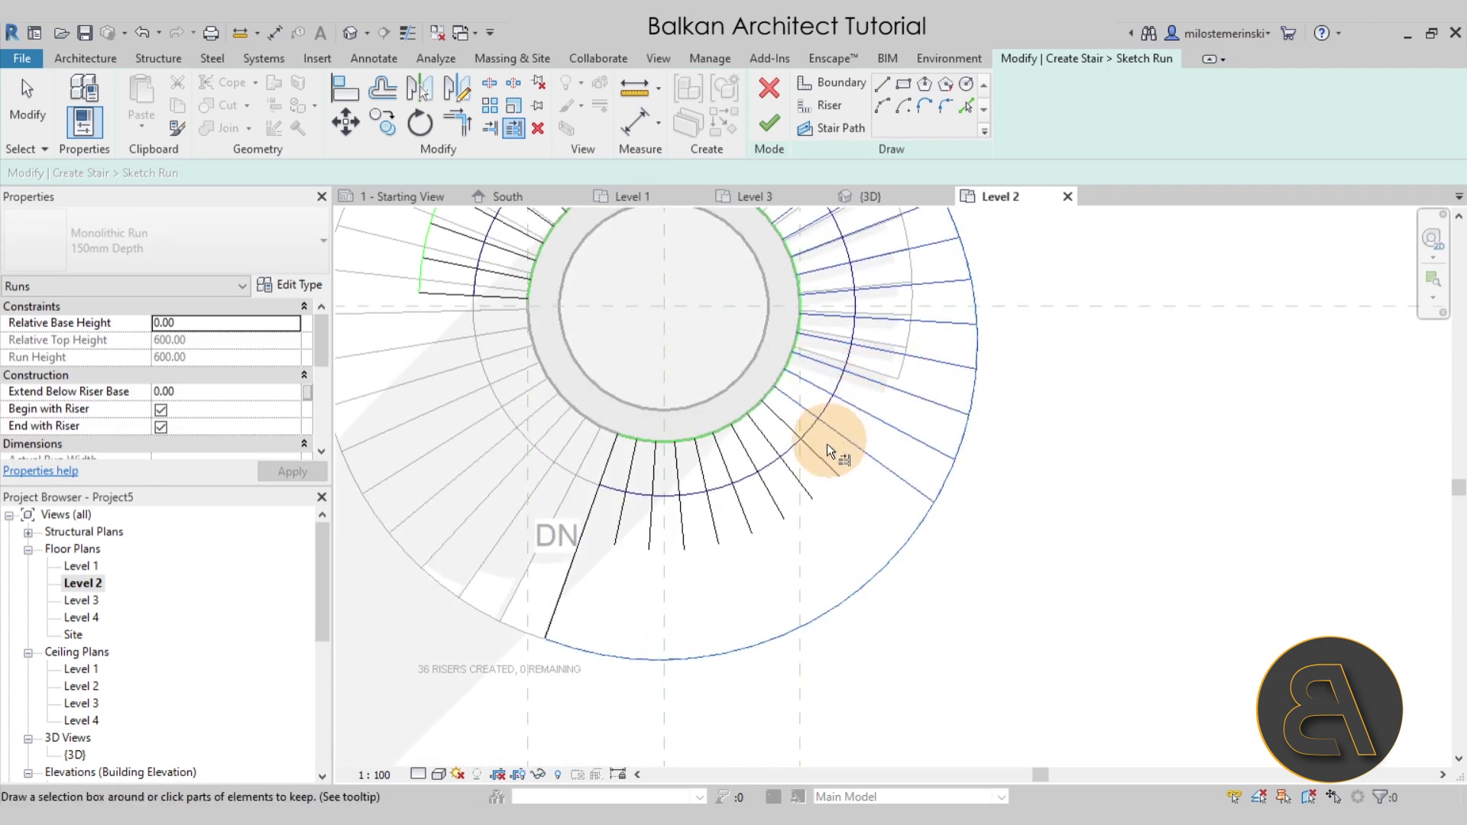
# Extend the remaining short risers below the core to the second outer boundary arc
pyautogui.click(791, 480)
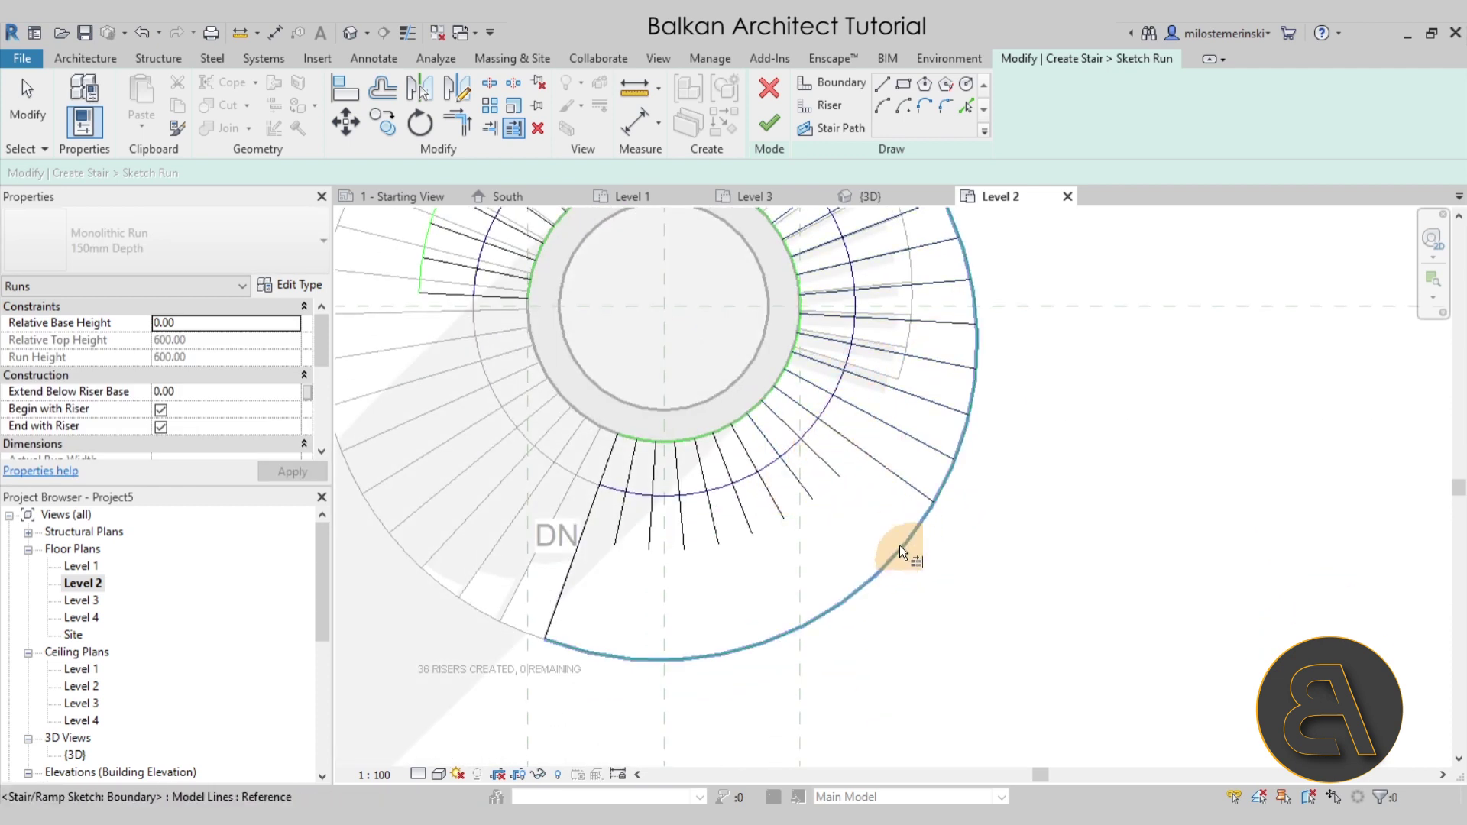
pyautogui.click(900, 544)
pyautogui.click(835, 471)
pyautogui.click(808, 492)
pyautogui.click(781, 506)
pyautogui.click(735, 534)
pyautogui.click(697, 539)
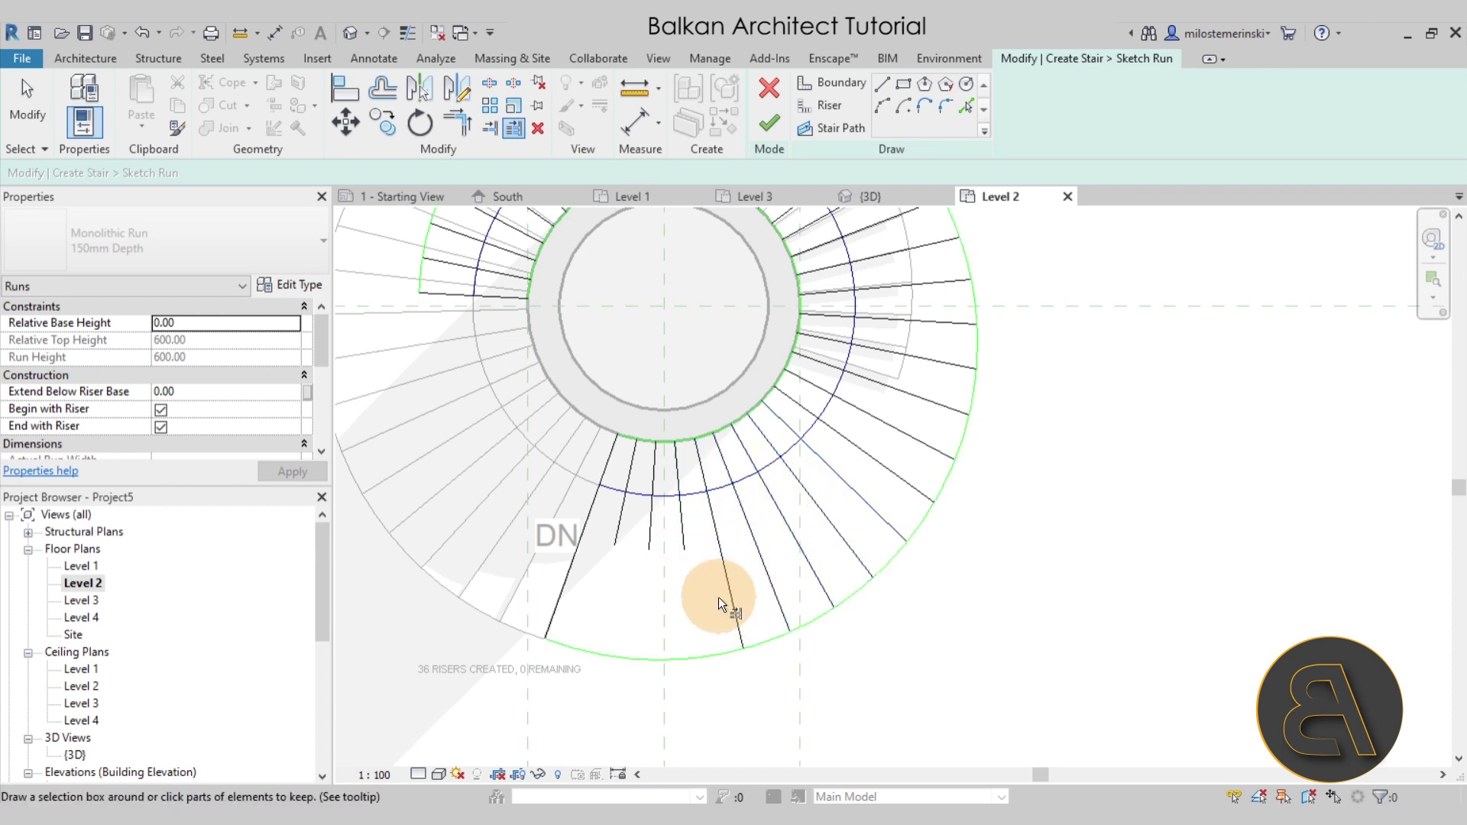
pyautogui.click(702, 648)
pyautogui.click(685, 544)
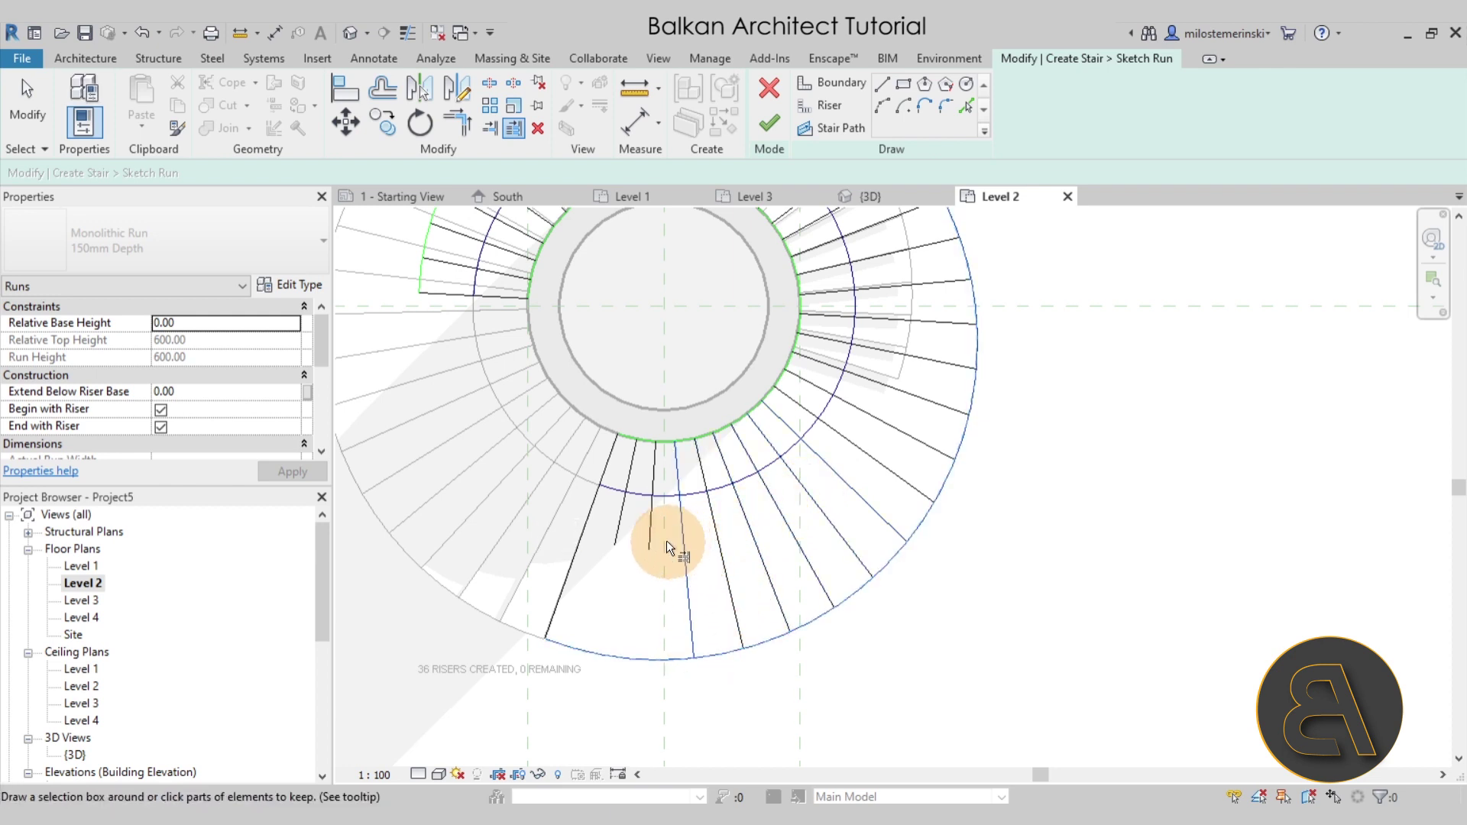
pyautogui.click(653, 539)
pyautogui.click(615, 537)
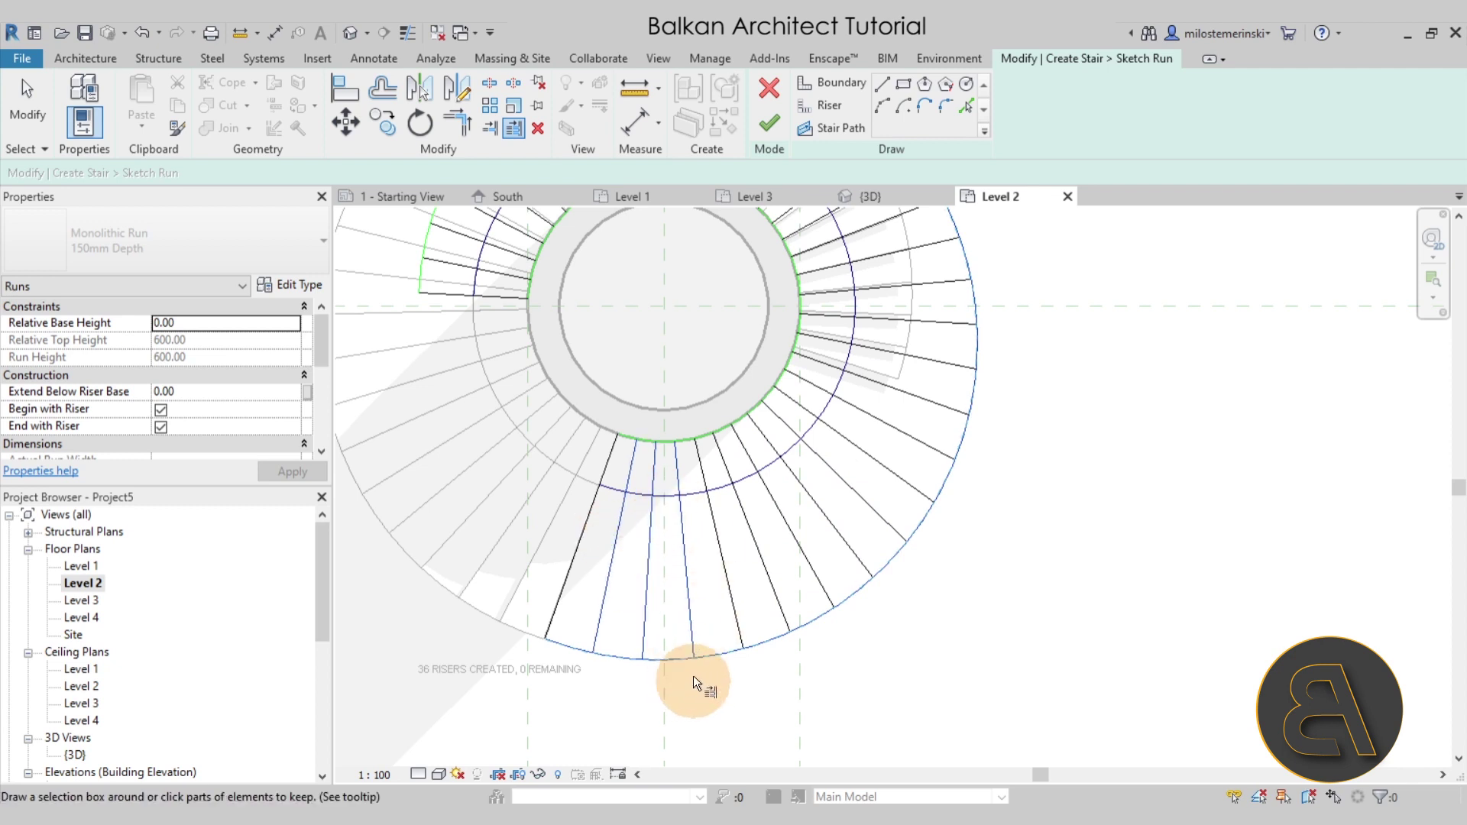
pyautogui.scroll(-2, 947, 621)
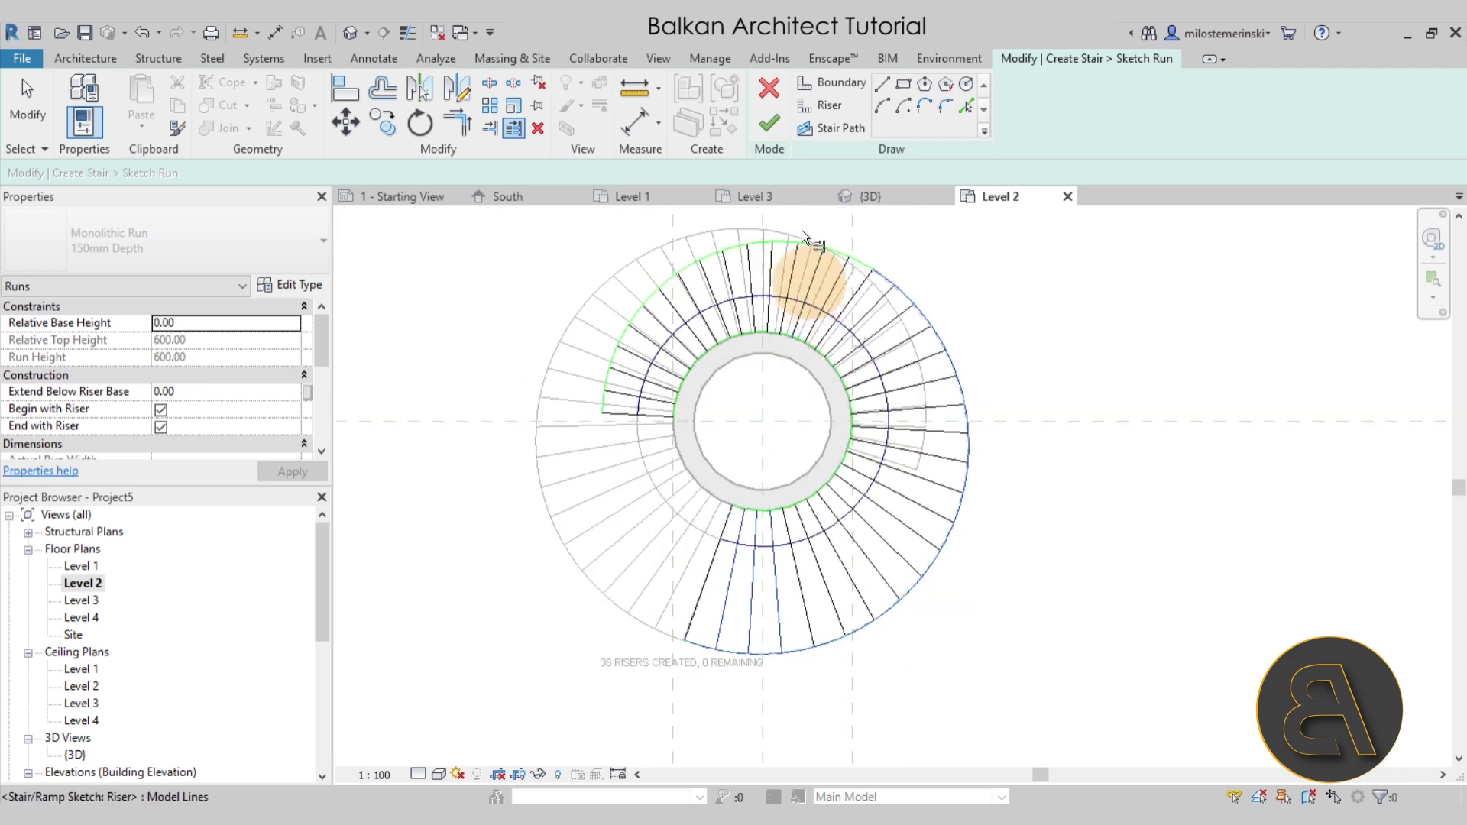
# Try to finish the run sketch with its existing stair path
pyautogui.click(770, 125)
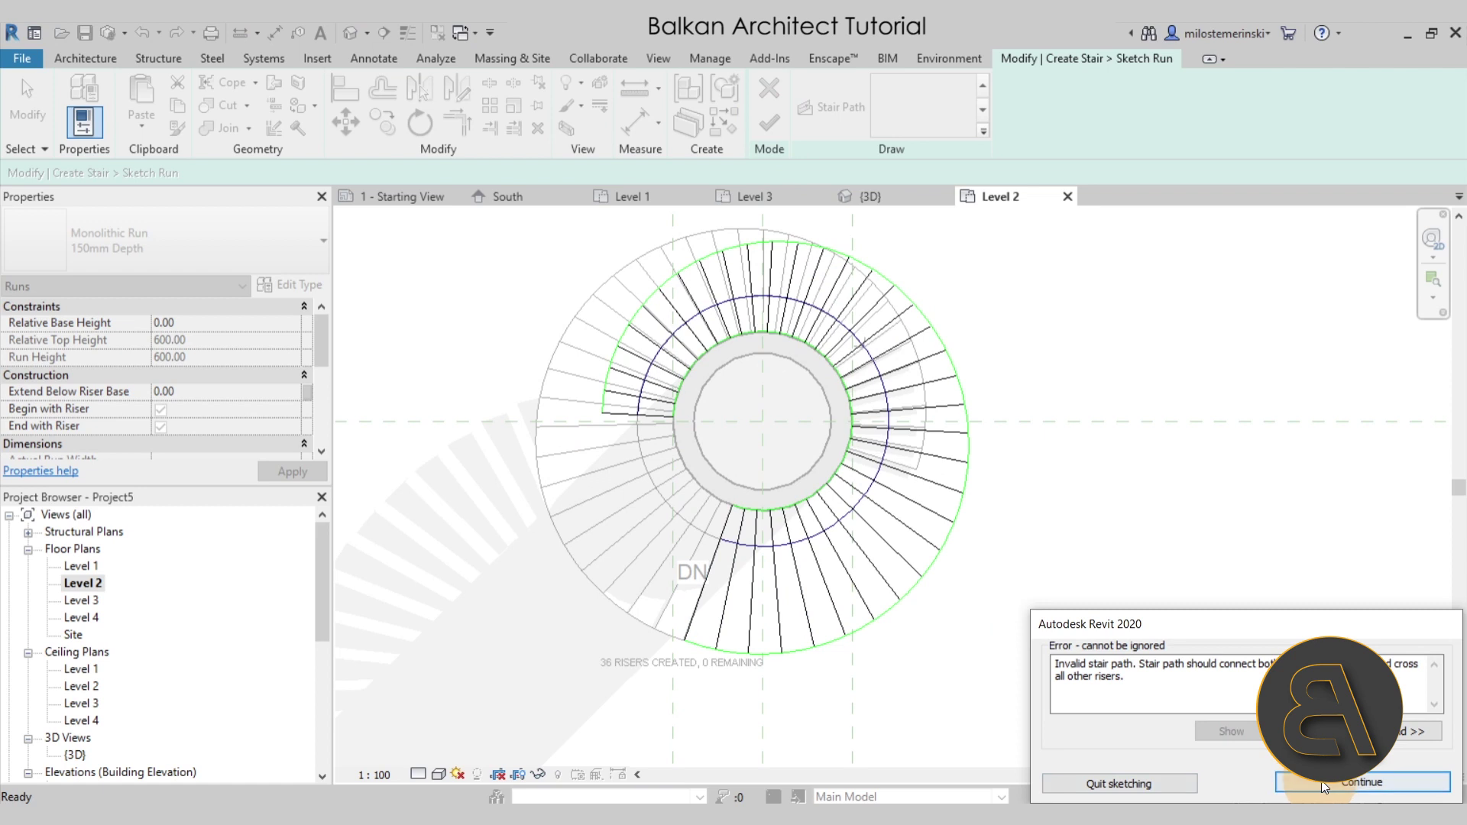
pyautogui.click(1326, 782)
pyautogui.click(760, 126)
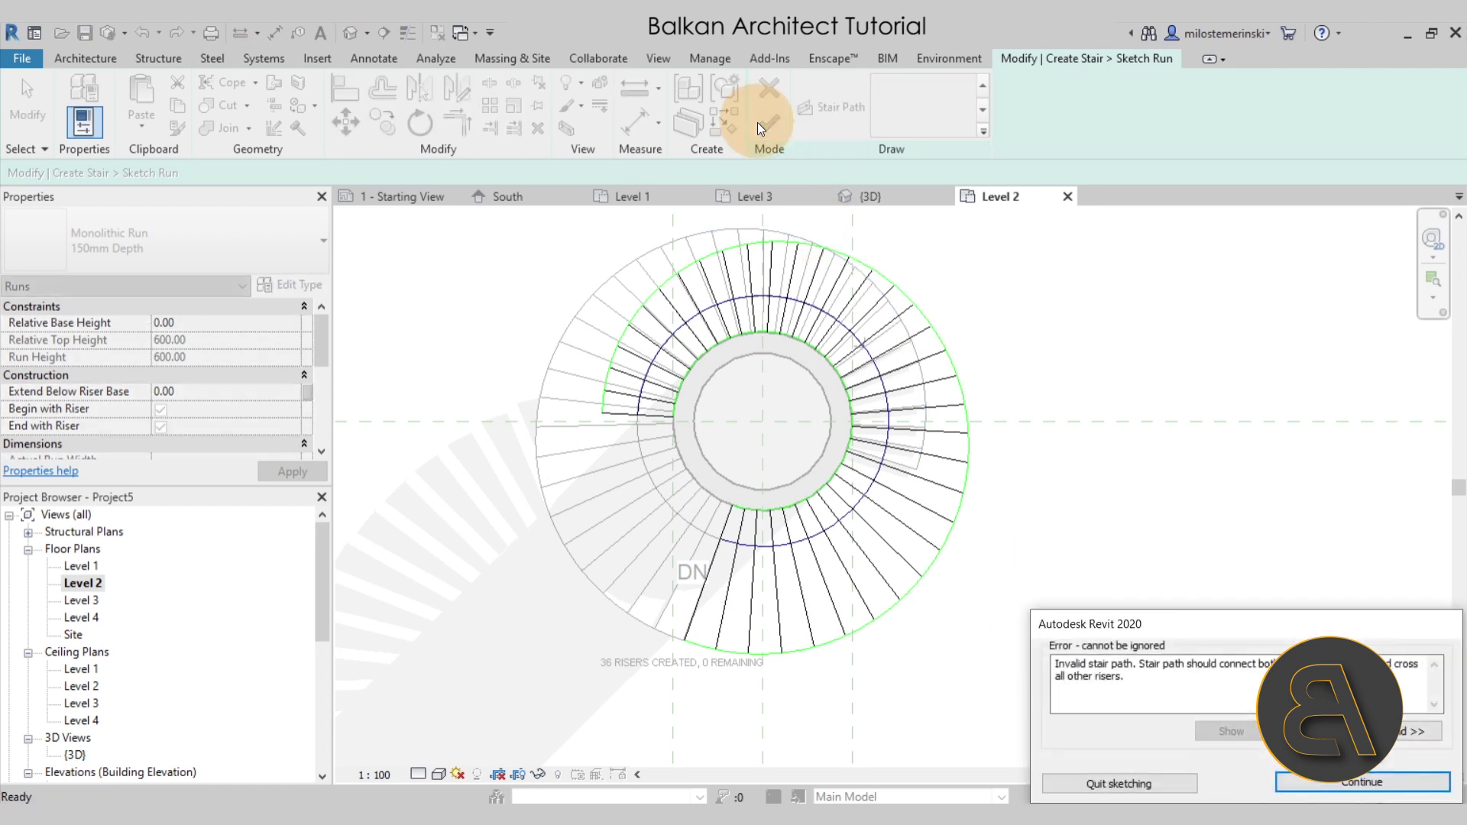
pyautogui.click(1361, 781)
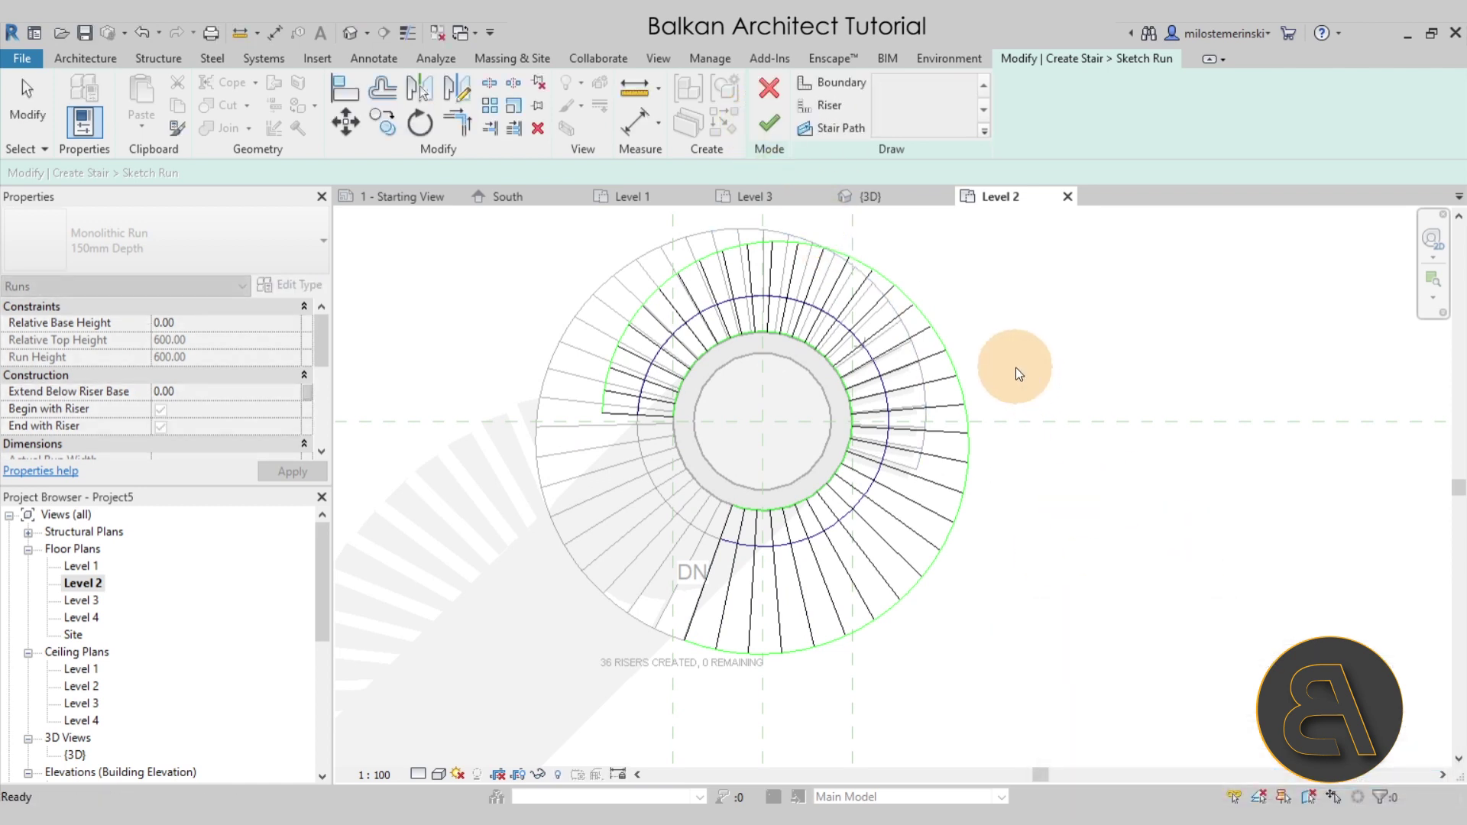
# Check that the upper-right riser's end meets the outer boundary arcs, and try again to finish the run sketch
pyautogui.scroll(3, 935, 283)
pyautogui.scroll(2, 925, 305)
pyautogui.scroll(3, 888, 333)
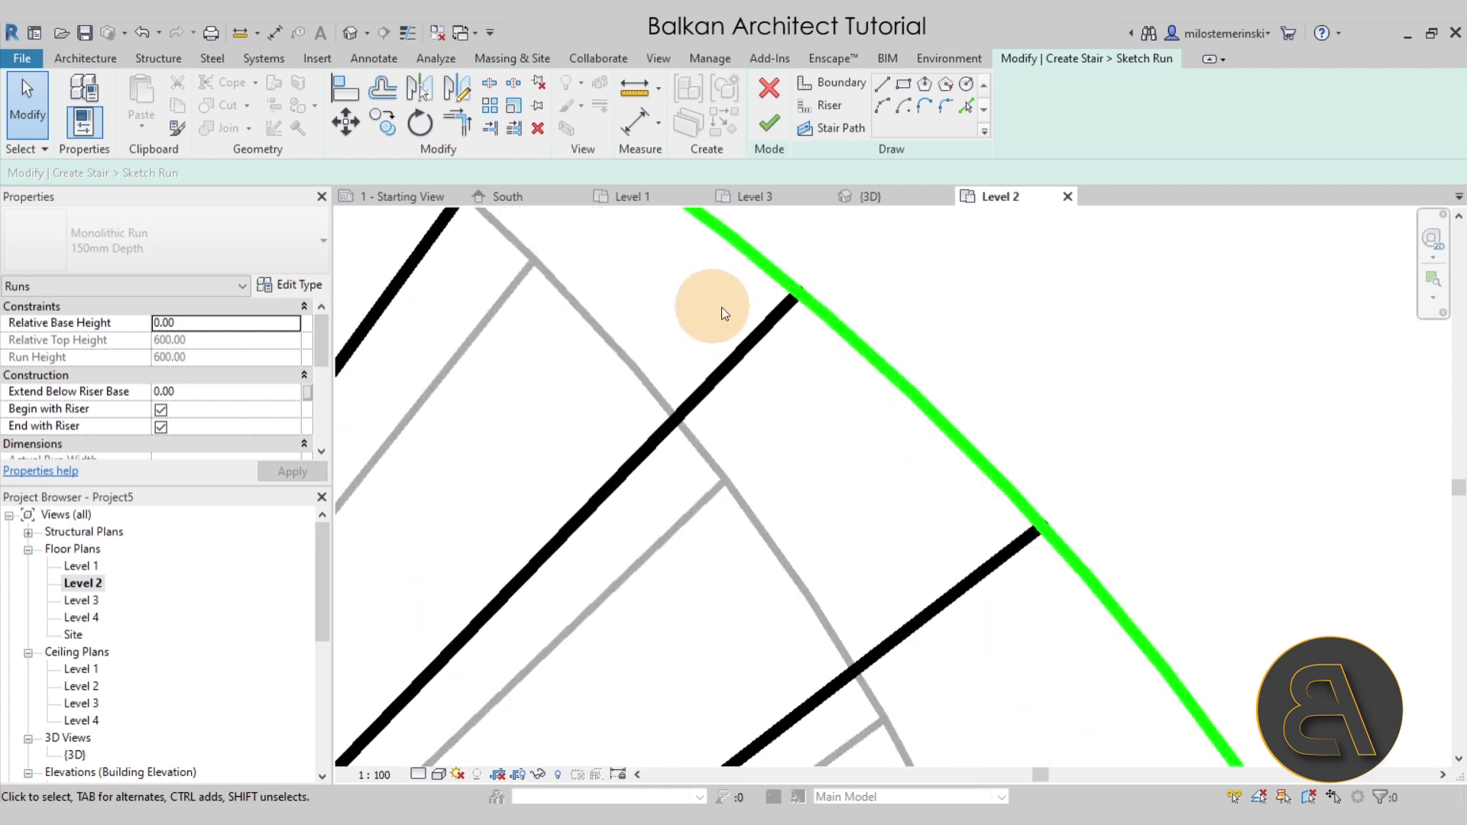
pyautogui.click(764, 324)
pyautogui.moveTo(798, 292); pyautogui.dragTo(798, 292)
pyautogui.scroll(-5, 937, 296)
pyautogui.click(770, 124)
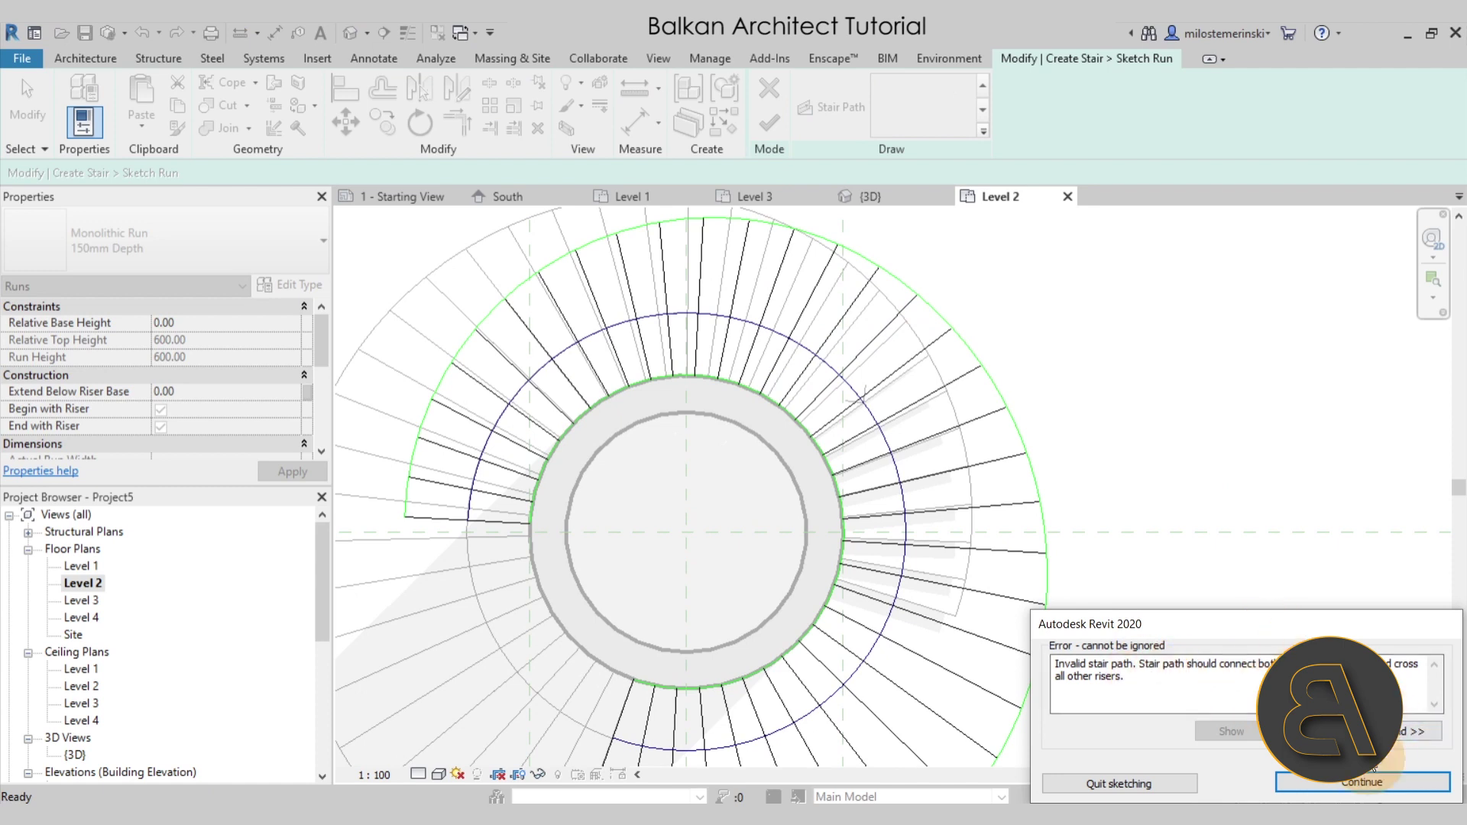
pyautogui.click(1328, 782)
# Replace the stair path with a single arc around the core from the first riser to the last, and finish the run sketch
pyautogui.scroll(-1, 943, 450)
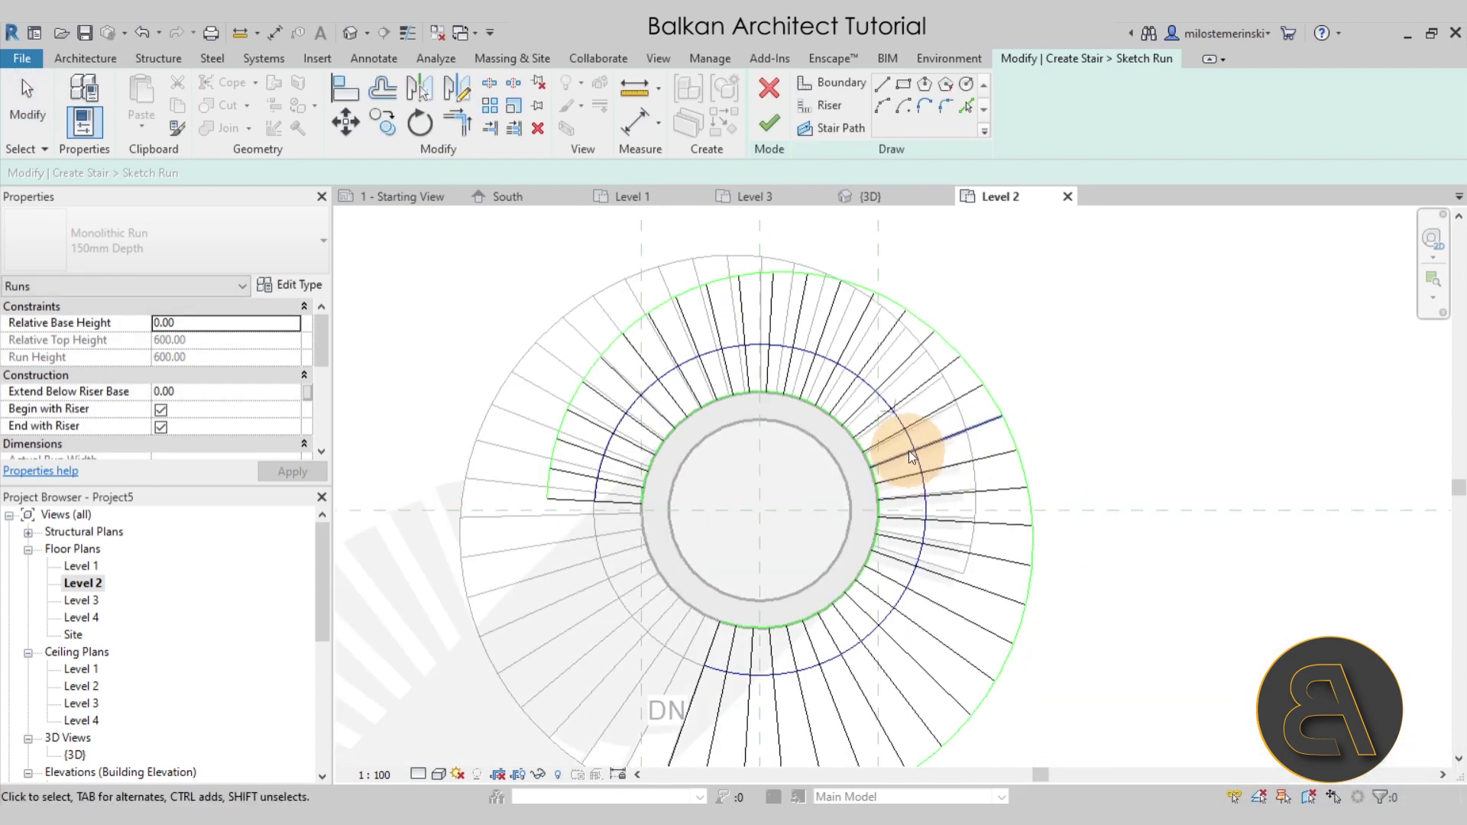
pyautogui.click(909, 451)
pyautogui.click(1149, 484)
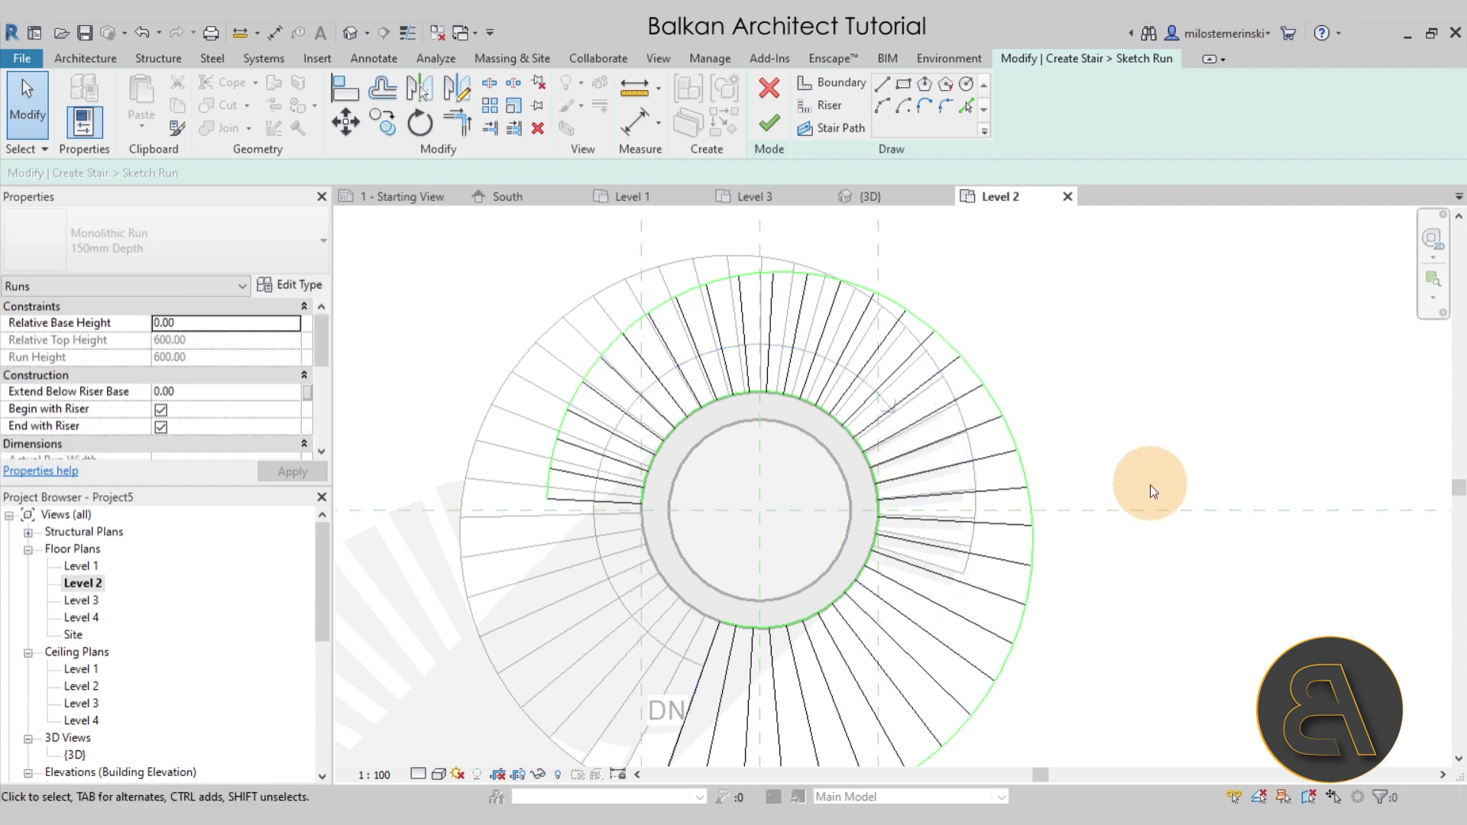
pyautogui.moveTo(960, 370); pyautogui.dragTo(912, 311, button='middle')
pyautogui.click(831, 130)
pyautogui.click(653, 607)
pyautogui.click(546, 442)
pyautogui.click(828, 327)
pyautogui.click(771, 126)
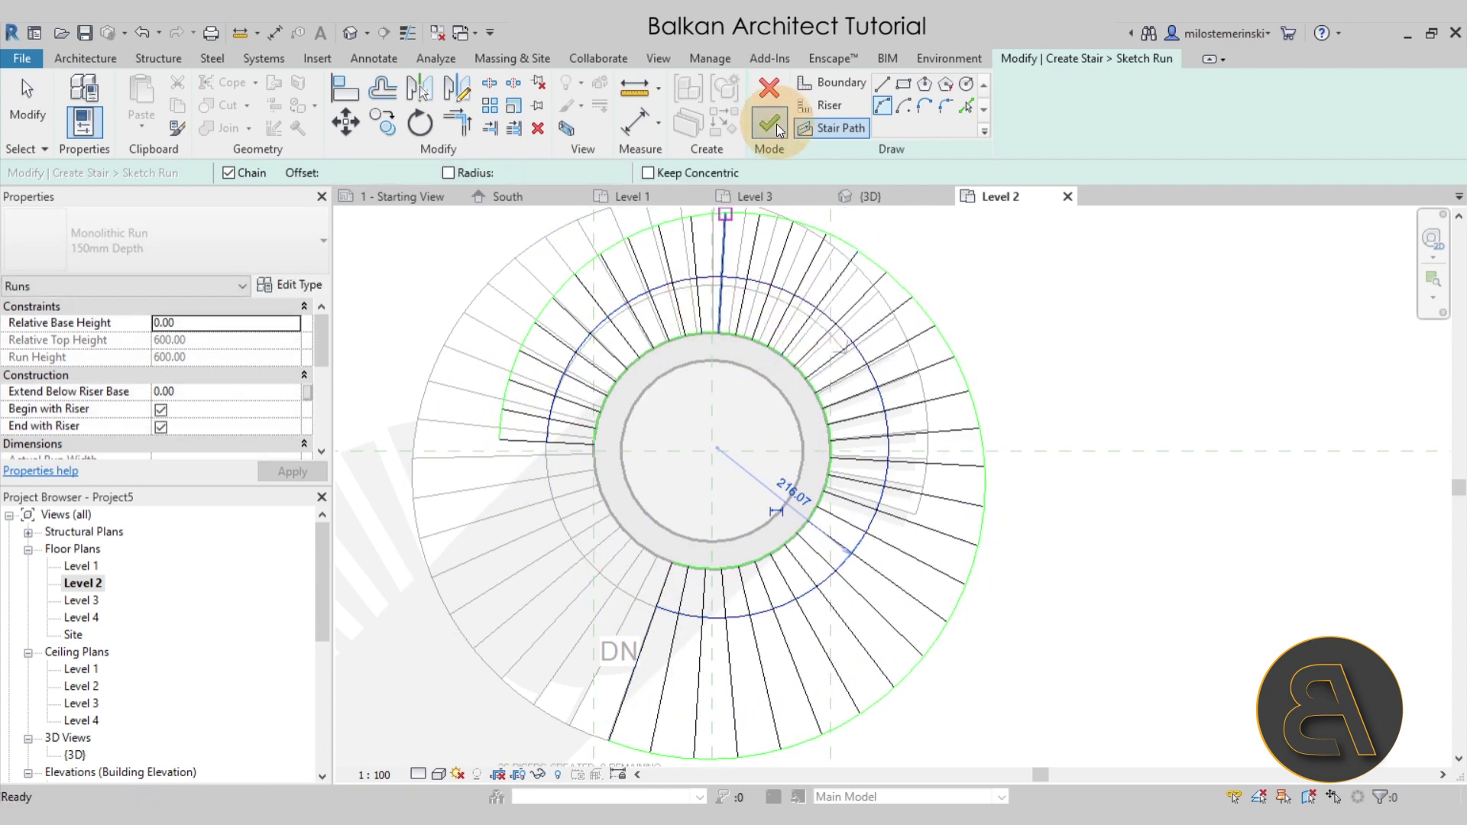
pyautogui.click(1094, 485)
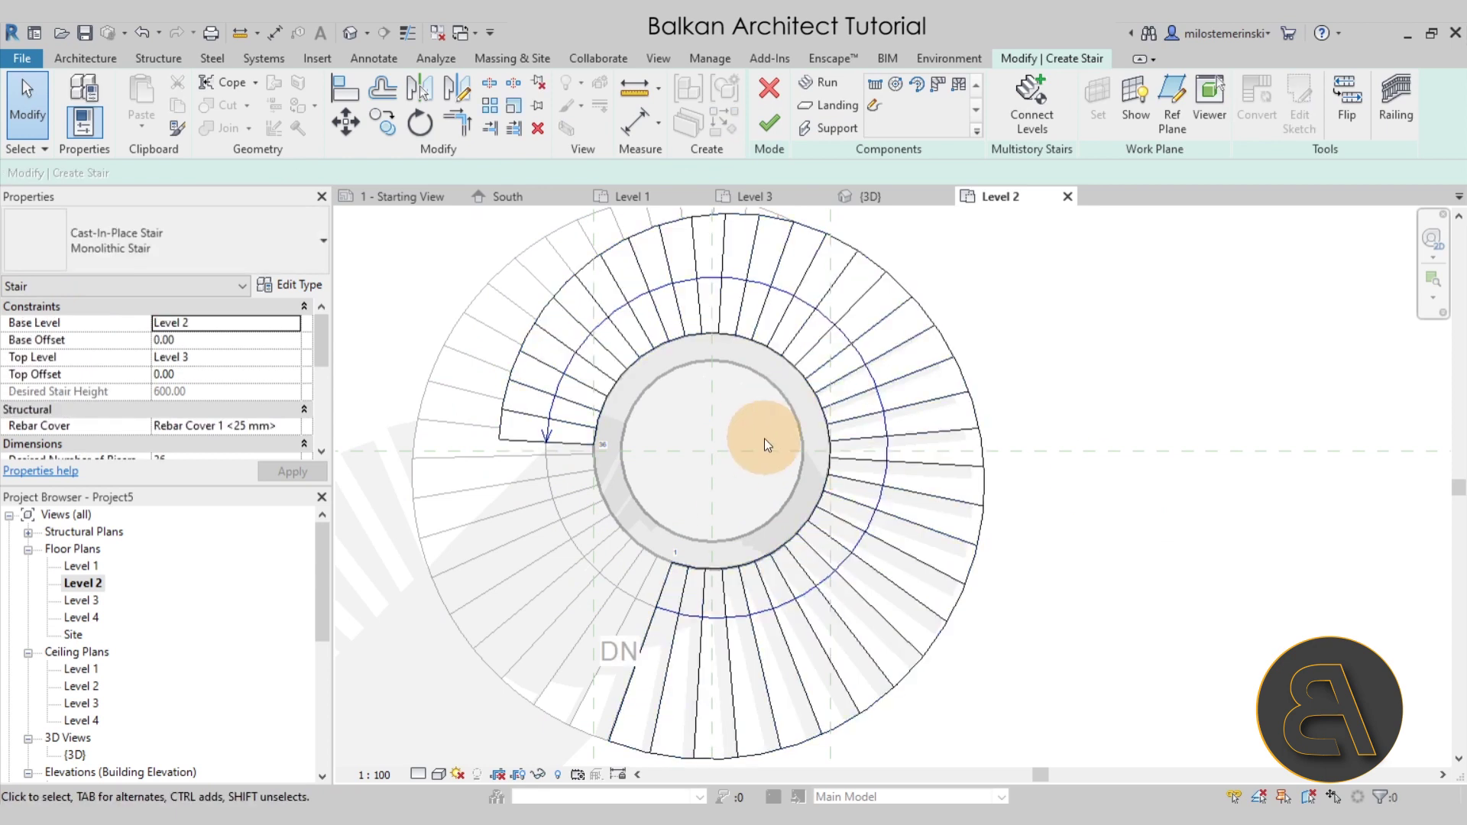
# Inspect the Level 2 to Level 3 flight in the 3D view and finish the stair
pyautogui.click(881, 207)
pyautogui.keyDown('shift'); pyautogui.moveTo(1079, 649); pyautogui.dragTo(1162, 570, button='middle'); pyautogui.keyUp('shift')
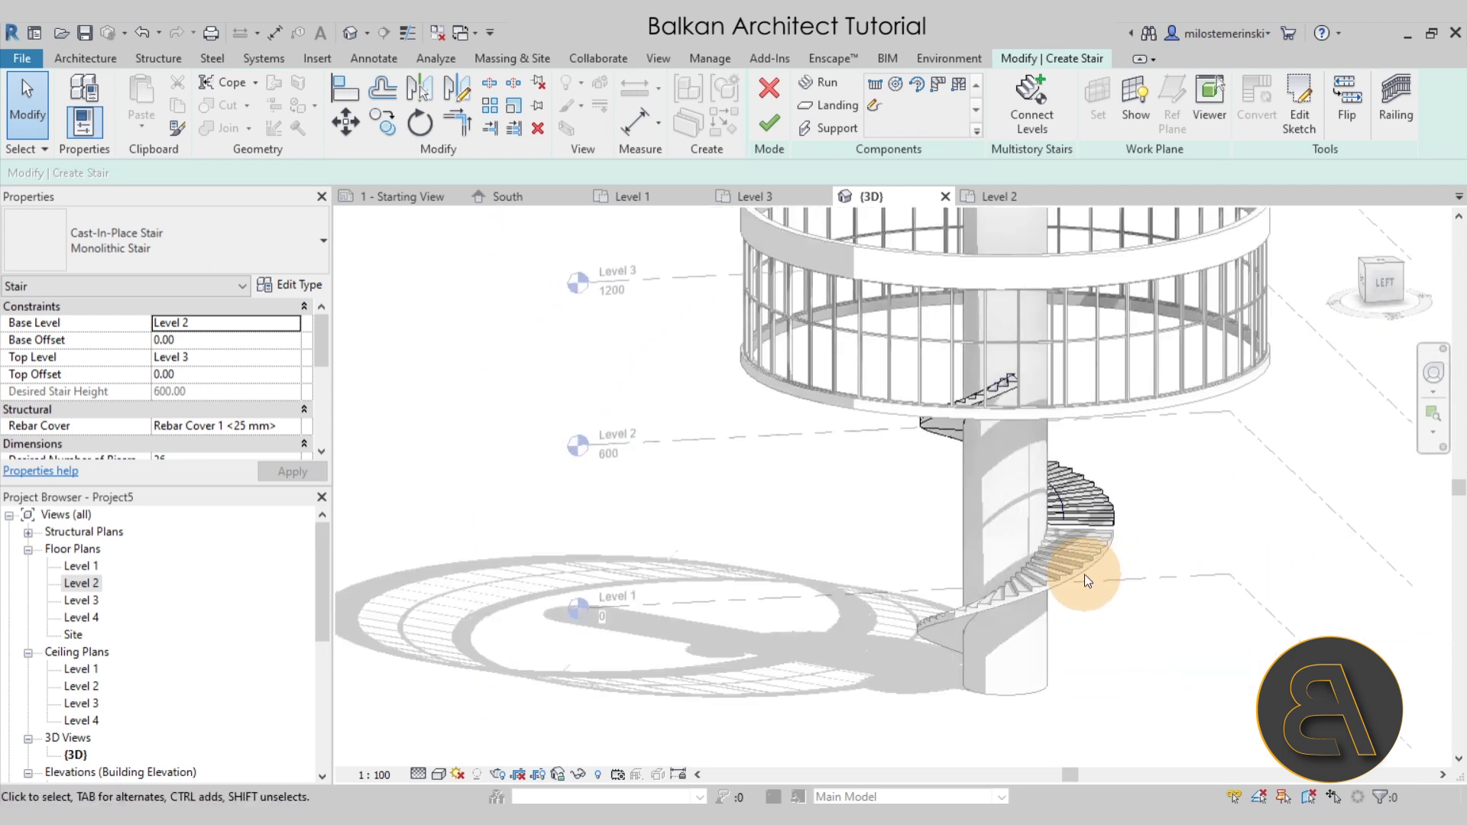
pyautogui.keyDown('shift'); pyautogui.moveTo(952, 688); pyautogui.dragTo(878, 699, button='middle'); pyautogui.keyUp('shift')
pyautogui.click(768, 126)
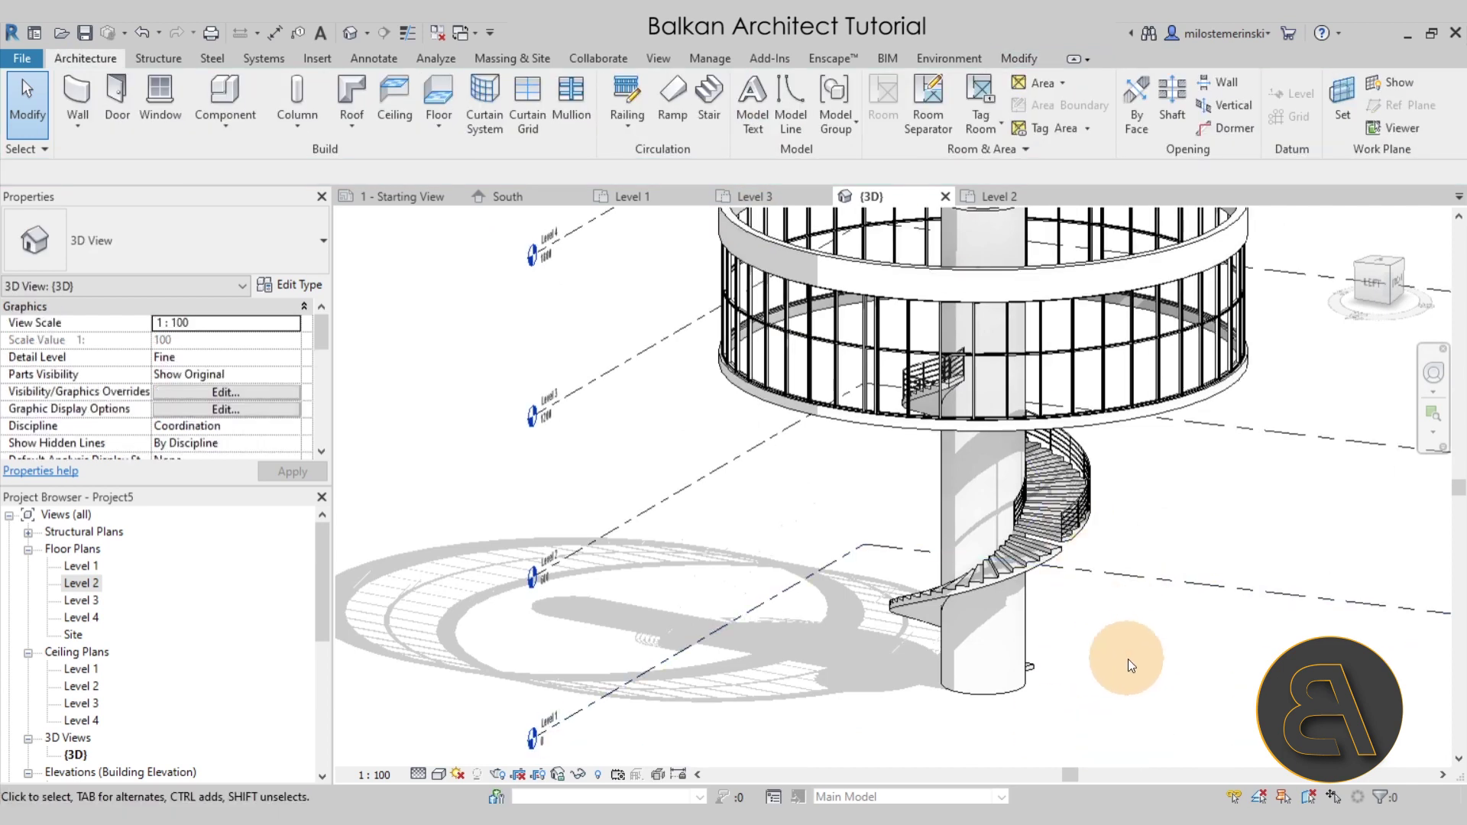
# Delete the inner and outer railings of the new spiral flight
pyautogui.scroll(4, 998, 512)
pyautogui.click(997, 511)
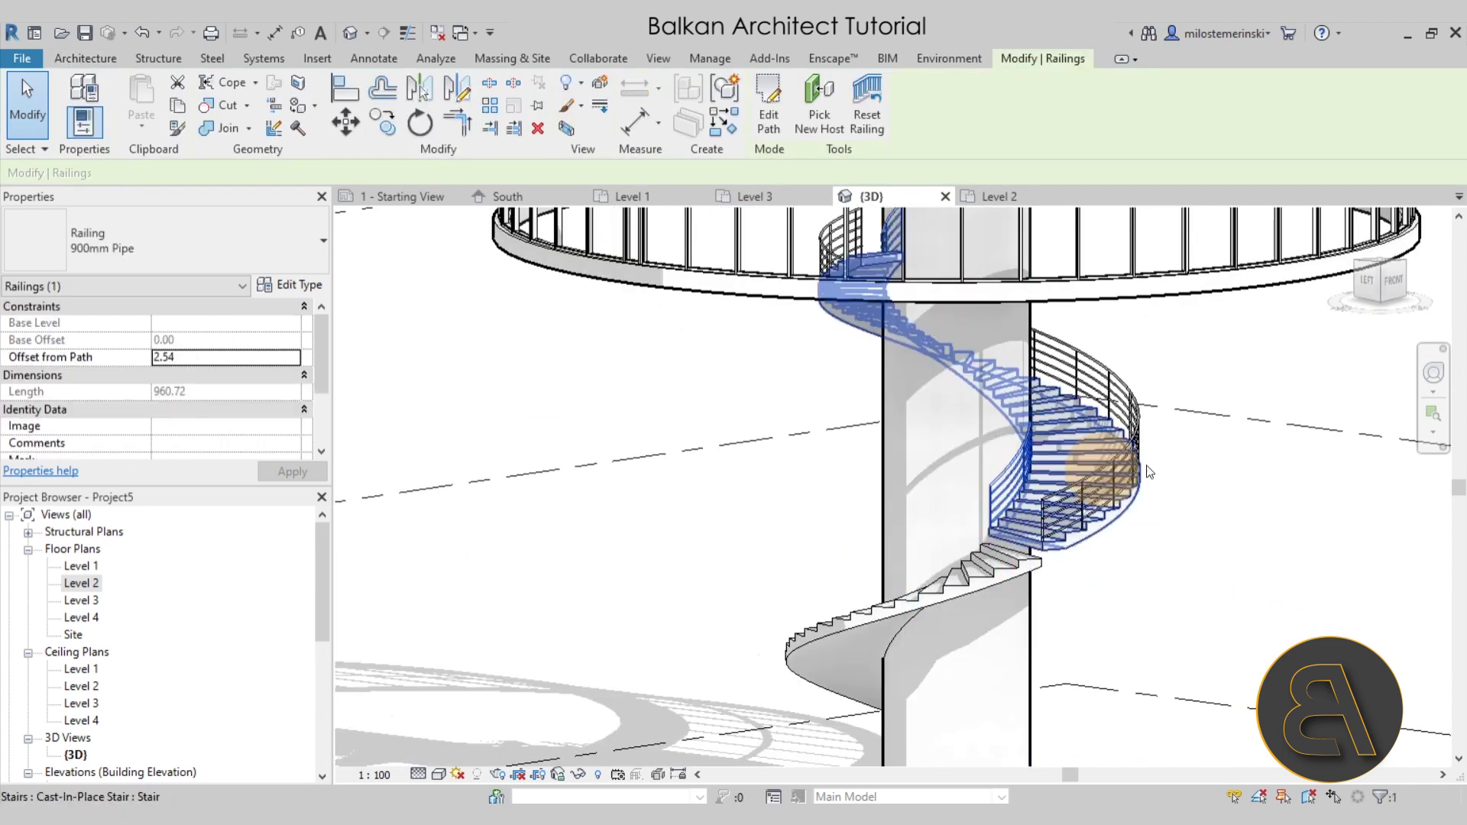
pyautogui.press('Delete')
pyautogui.click(1145, 435)
pyautogui.press('Delete')
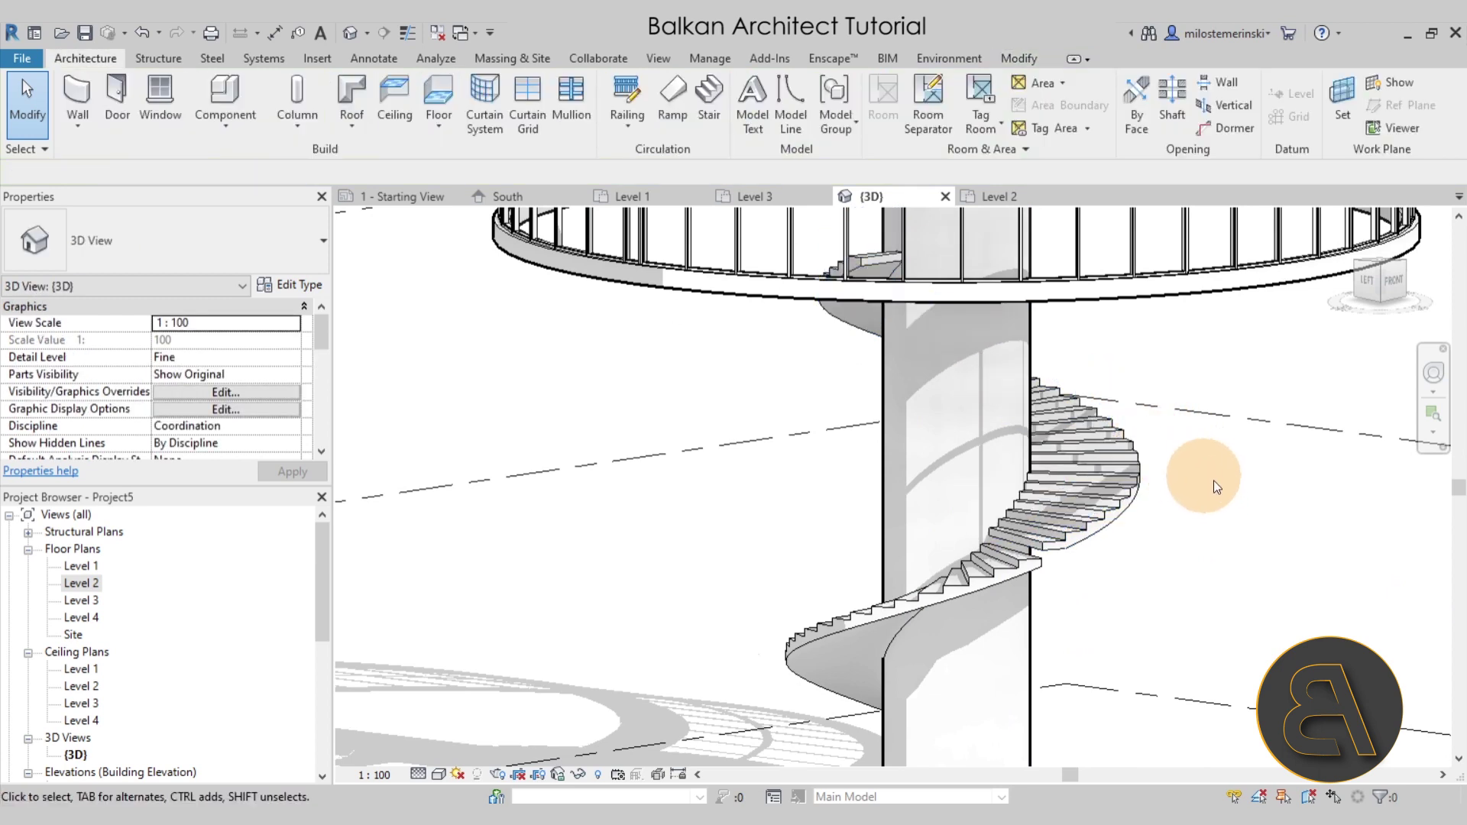
# Compare the stacked stair flights with the reference photo in the Photos app
pyautogui.keyDown('shift'); pyautogui.moveTo(1226, 501); pyautogui.dragTo(993, 665, button='middle'); pyautogui.keyUp('shift')
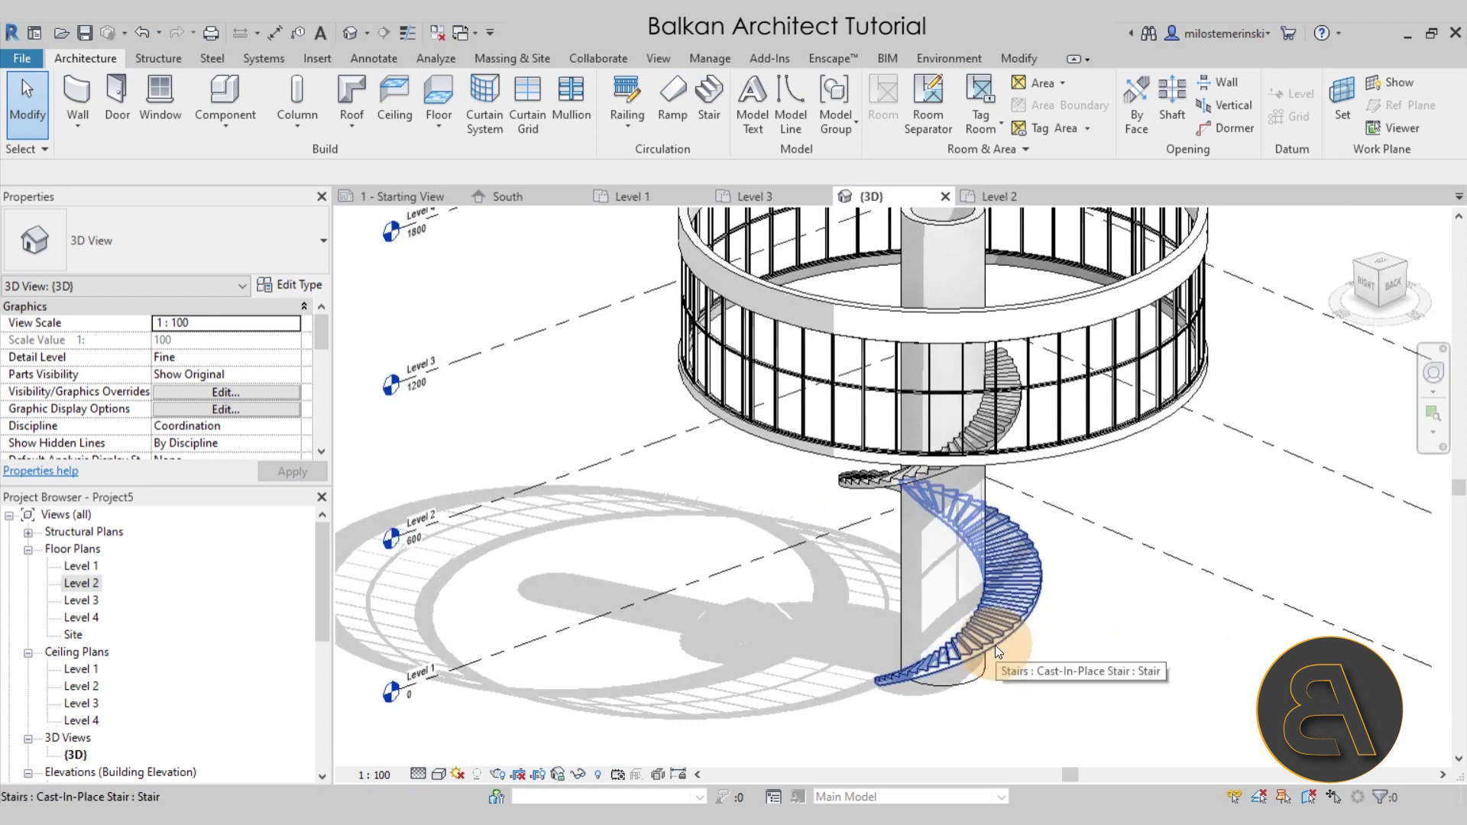
pyautogui.hotkey('alt', 'Tab')
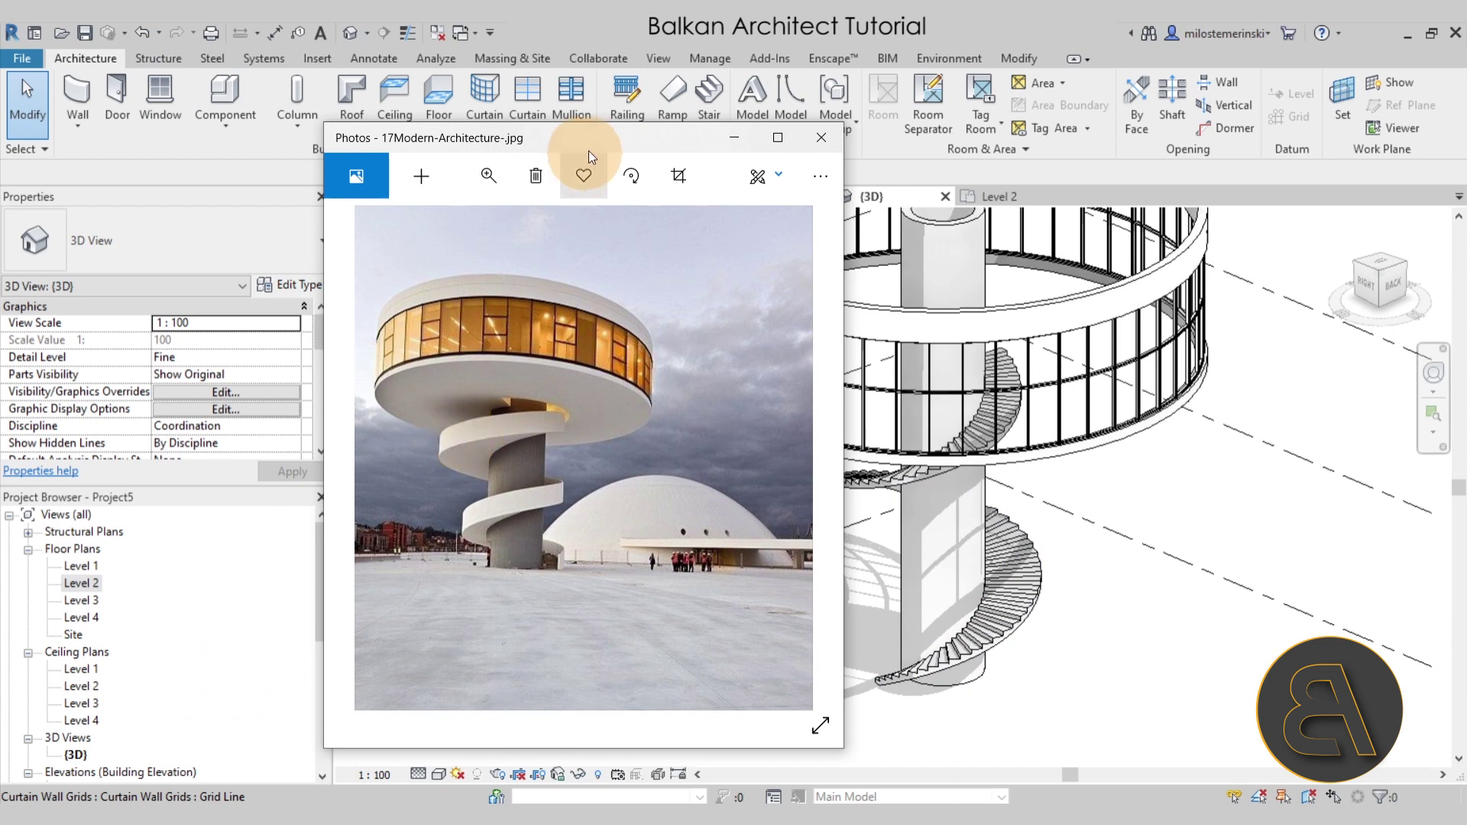
pyautogui.moveTo(591, 150); pyautogui.dragTo(104, 163)
pyautogui.hotkey('alt', 'Tab')
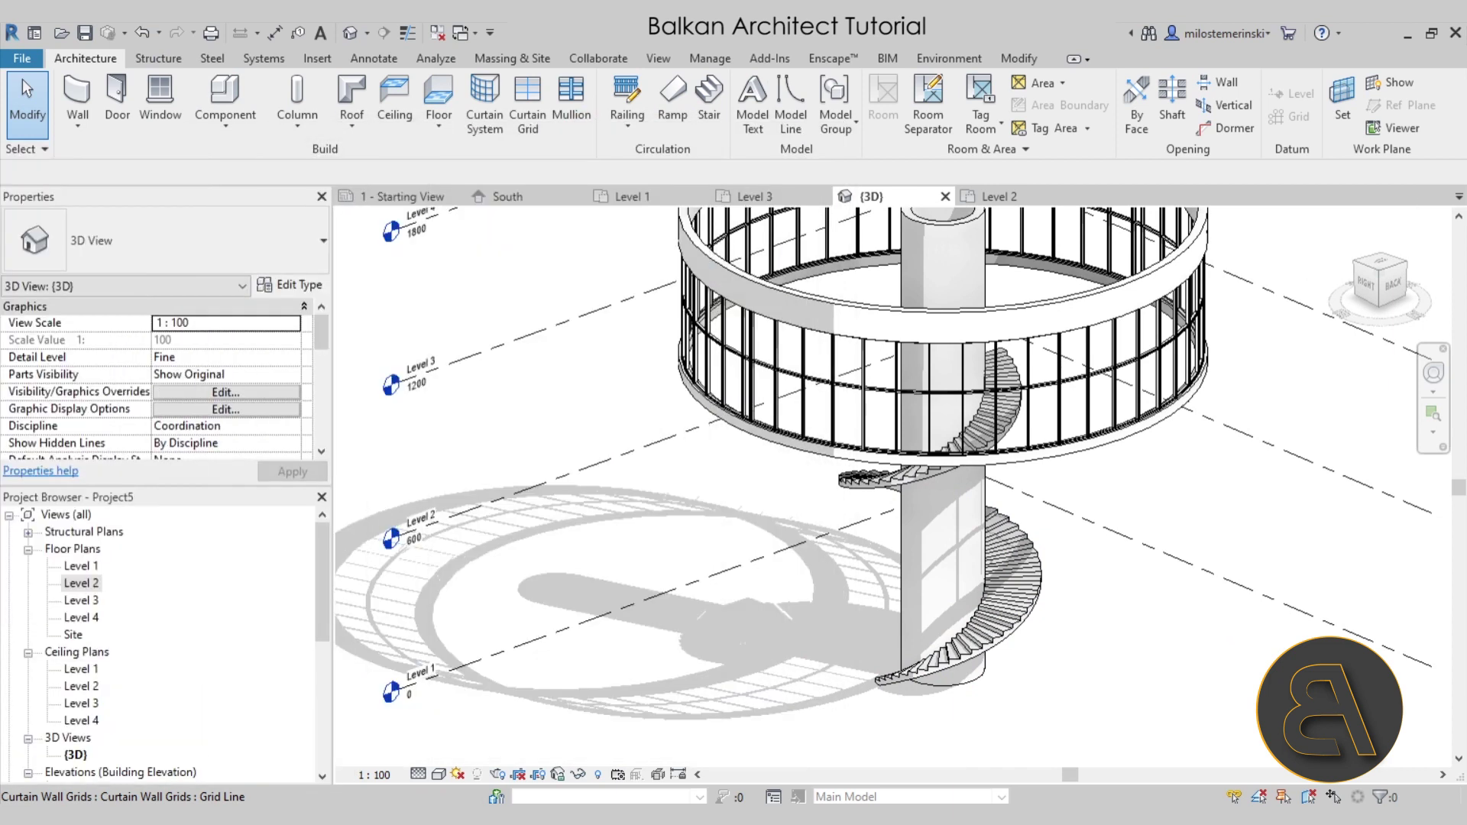
# Give the Monolithic Stair type of the lowest flight a Stringer (Closed) as its right support
pyautogui.click(997, 631)
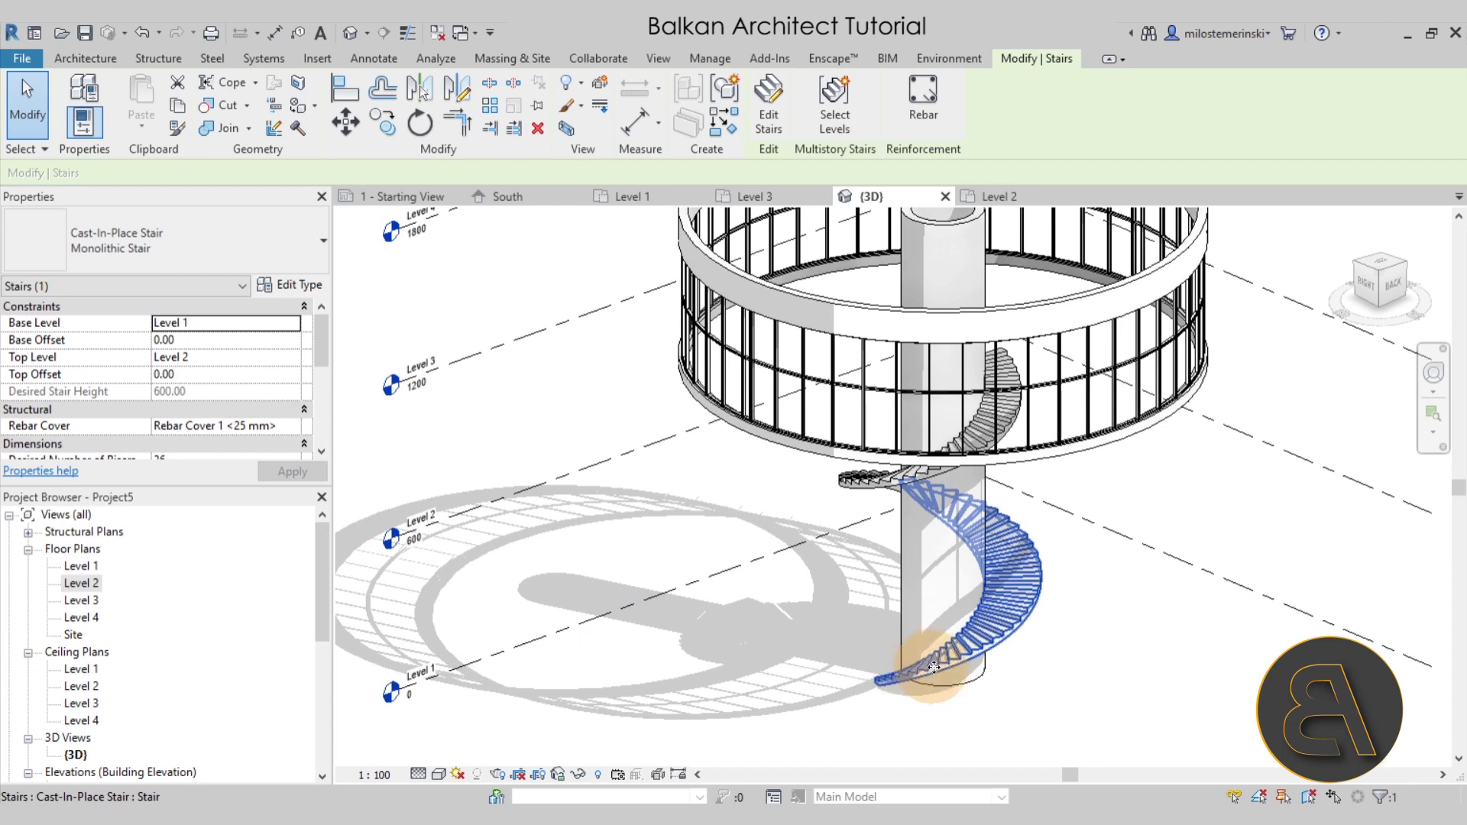
pyautogui.keyDown('shift'); pyautogui.moveTo(910, 676); pyautogui.dragTo(1021, 684, button='middle'); pyautogui.keyUp('shift')
pyautogui.scroll(5, 1032, 626)
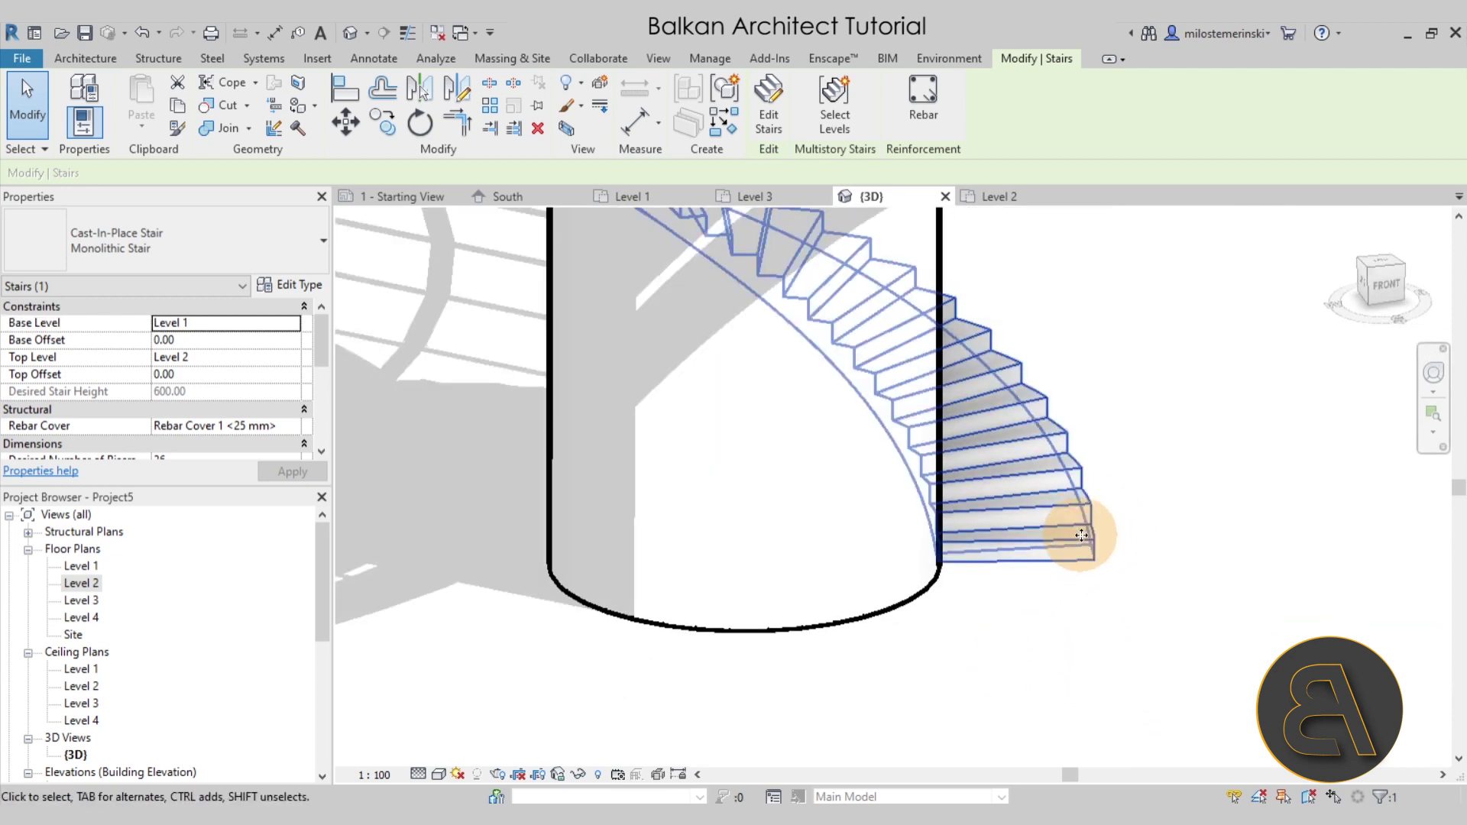
pyautogui.click(287, 283)
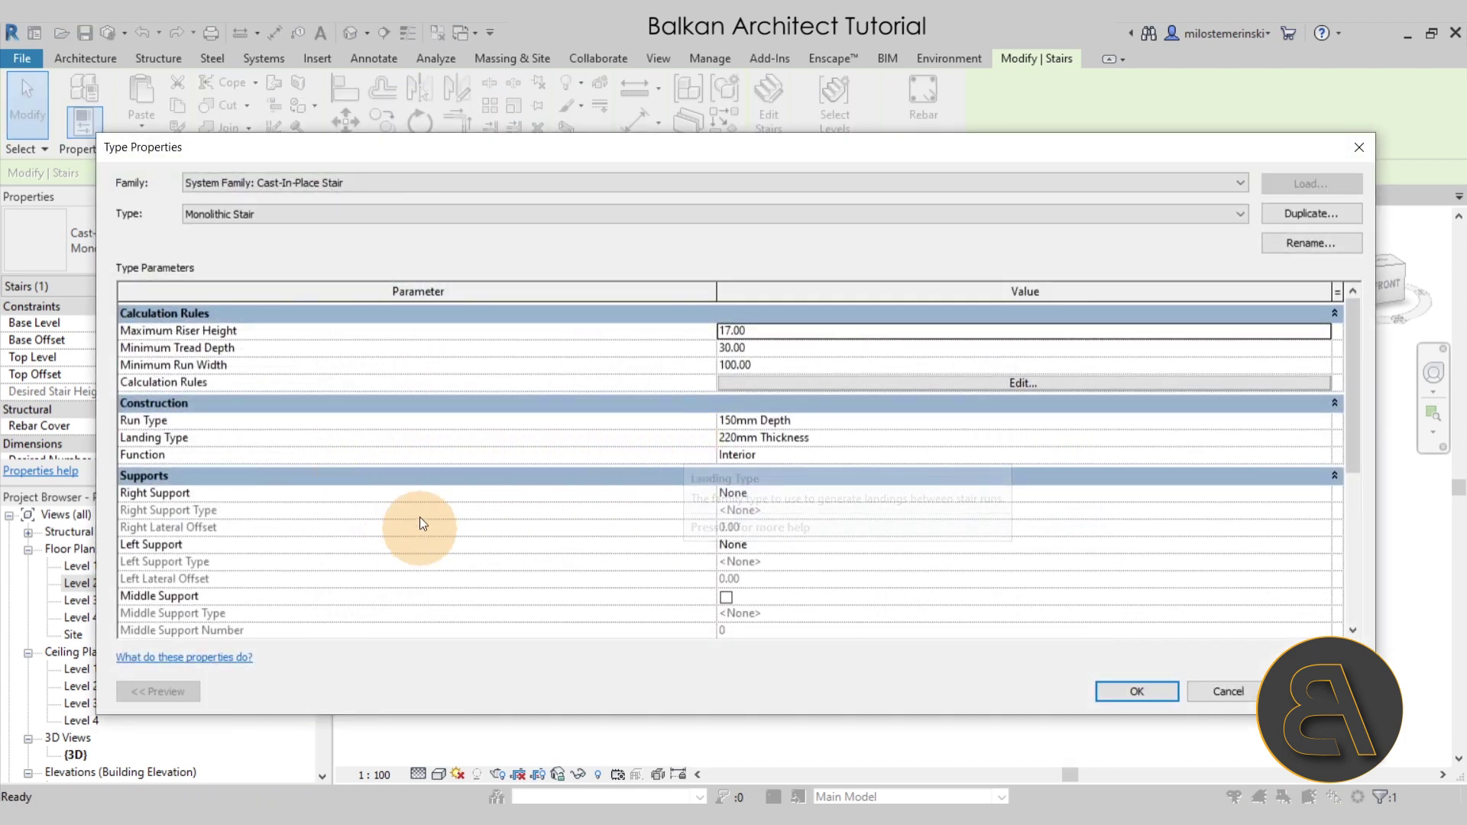
pyautogui.scroll(-2, 419, 524)
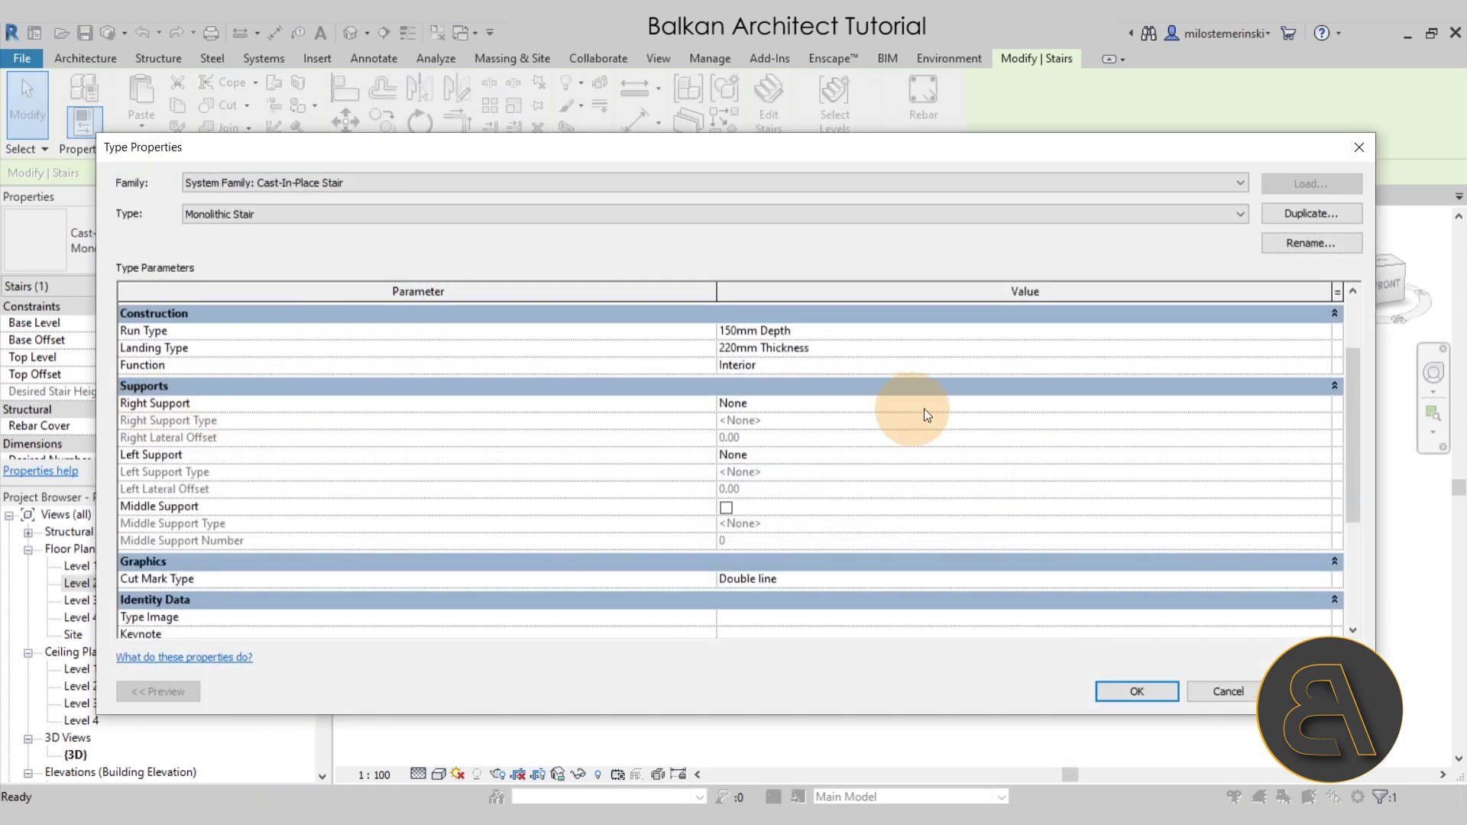
pyautogui.click(1322, 404)
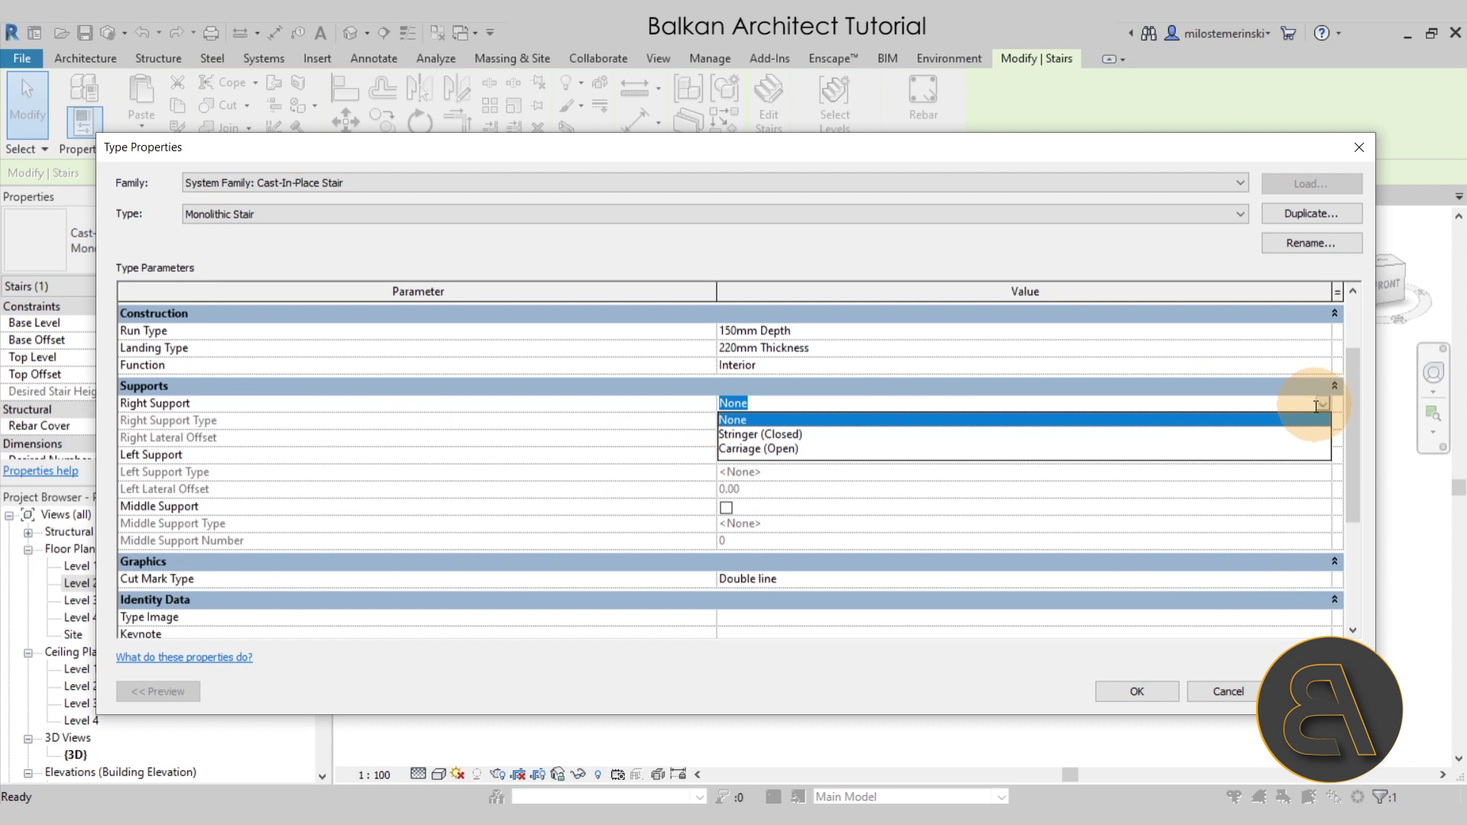
pyautogui.click(735, 433)
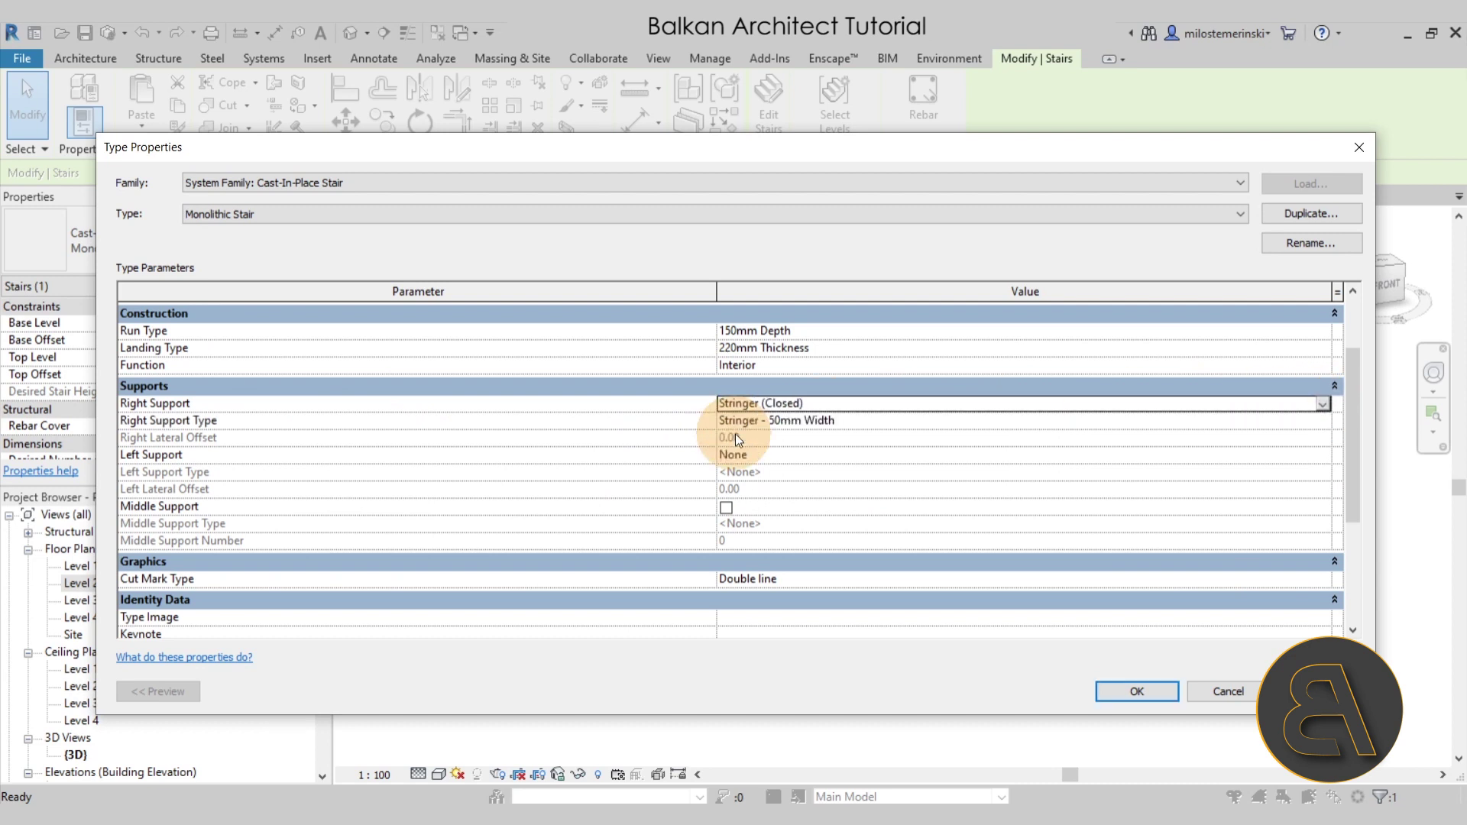
pyautogui.click(1324, 402)
pyautogui.click(808, 433)
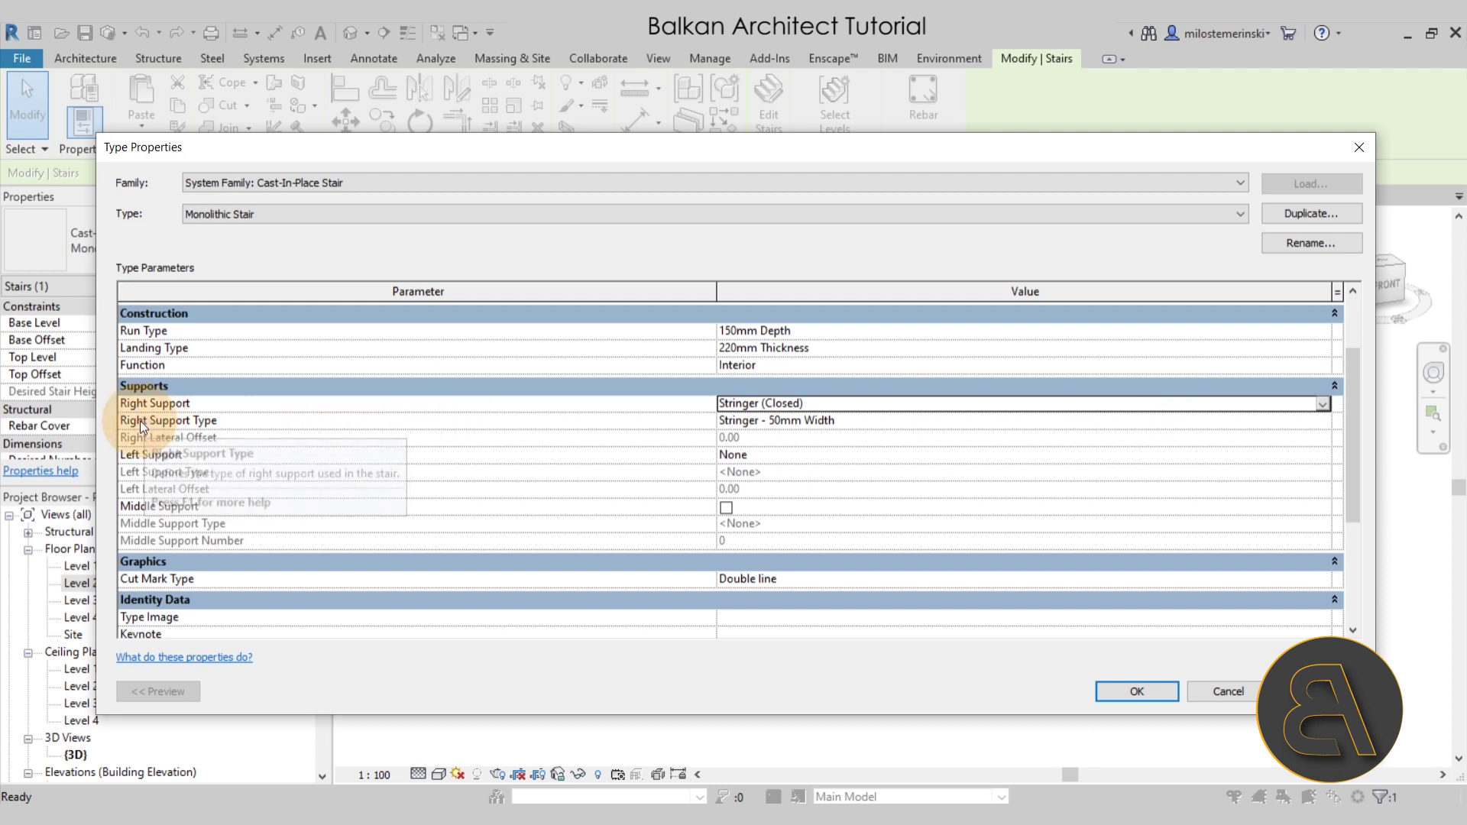
# Set the Stringer - 50mm Width support type to width 10 and total depth 120, and apply the stair type changes
pyautogui.click(741, 427)
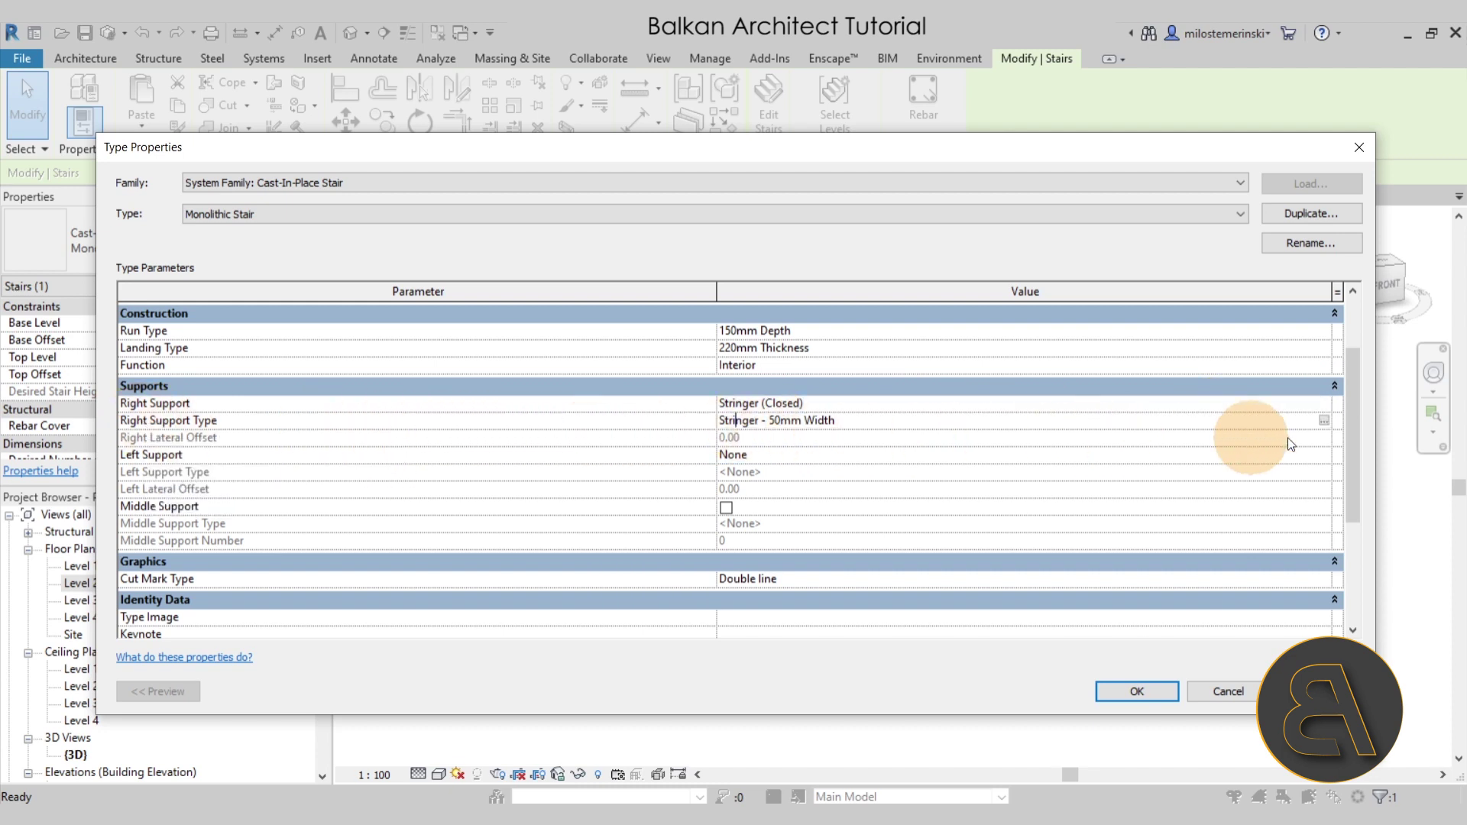
pyautogui.click(1322, 422)
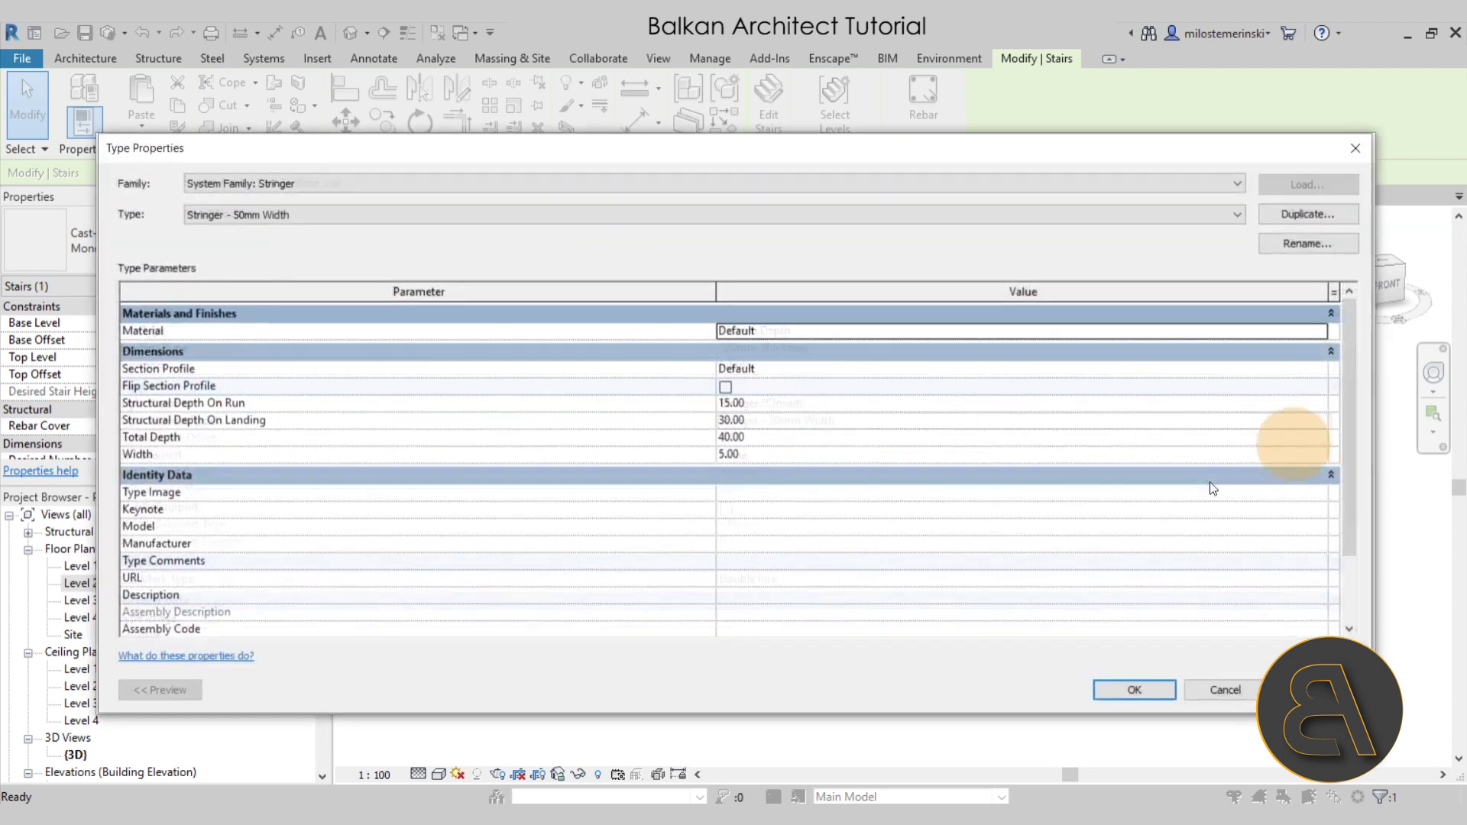
pyautogui.click(772, 452)
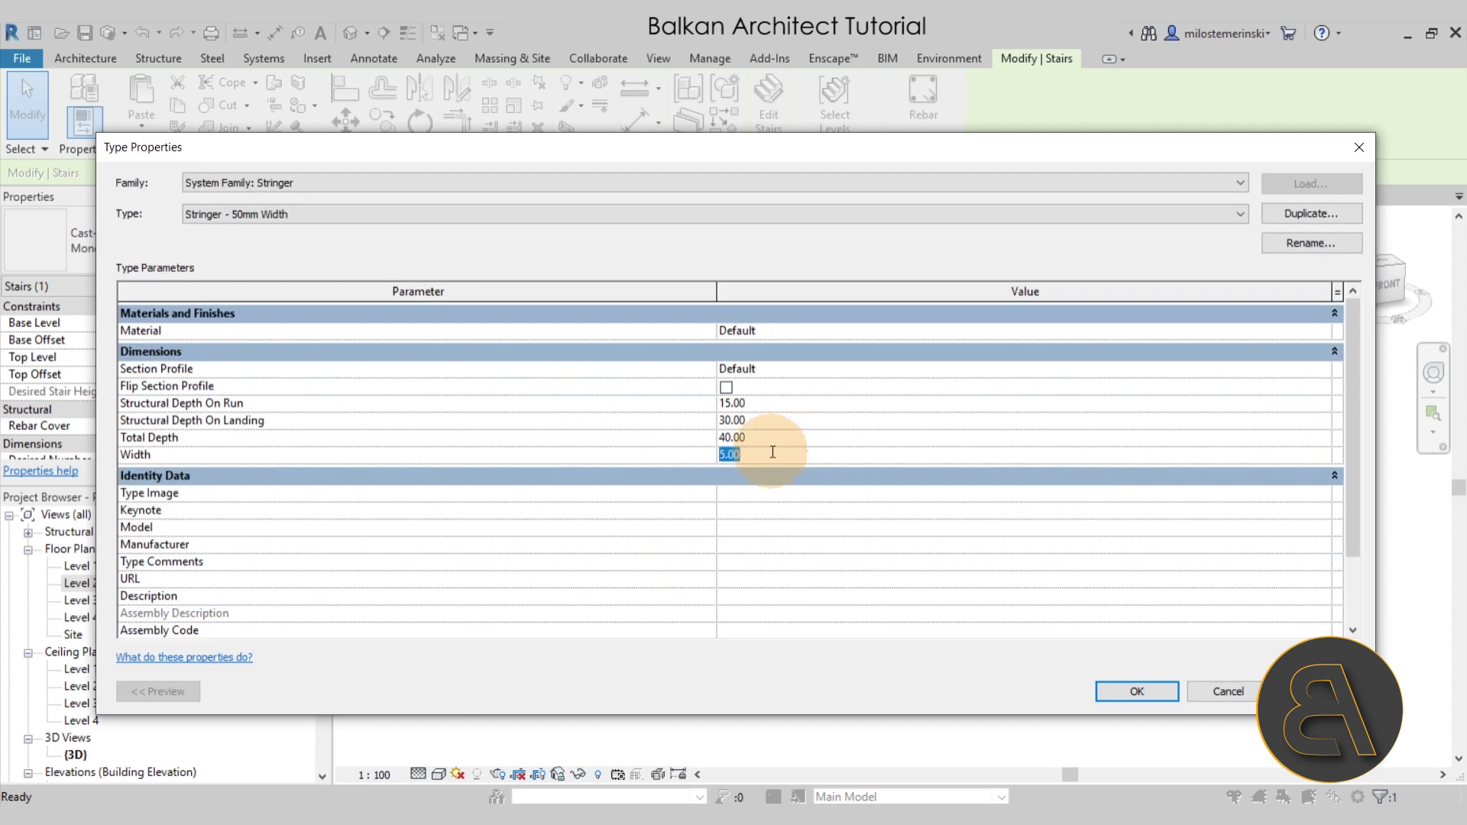
pyautogui.click(828, 442)
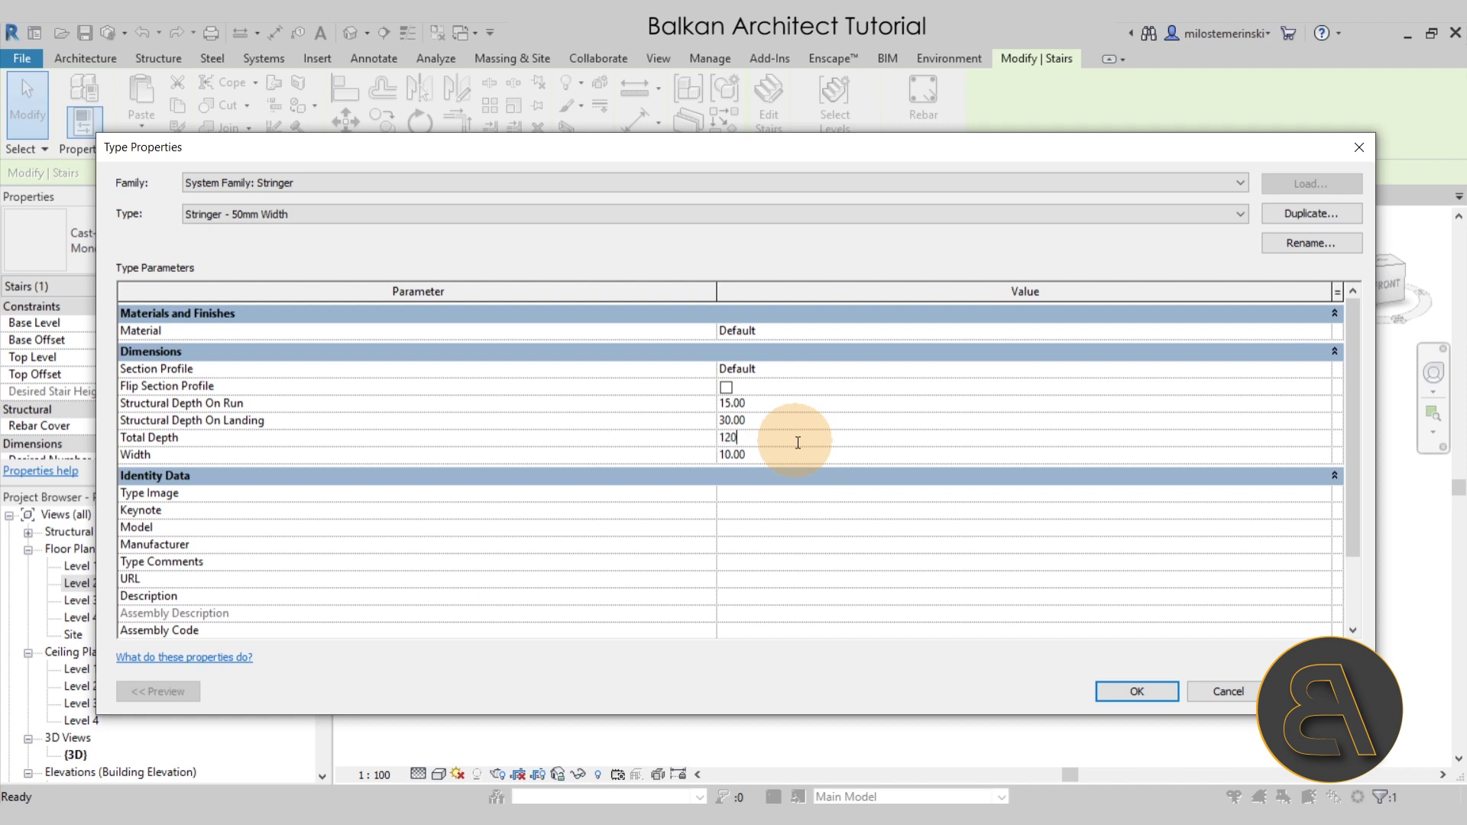
pyautogui.click(1138, 692)
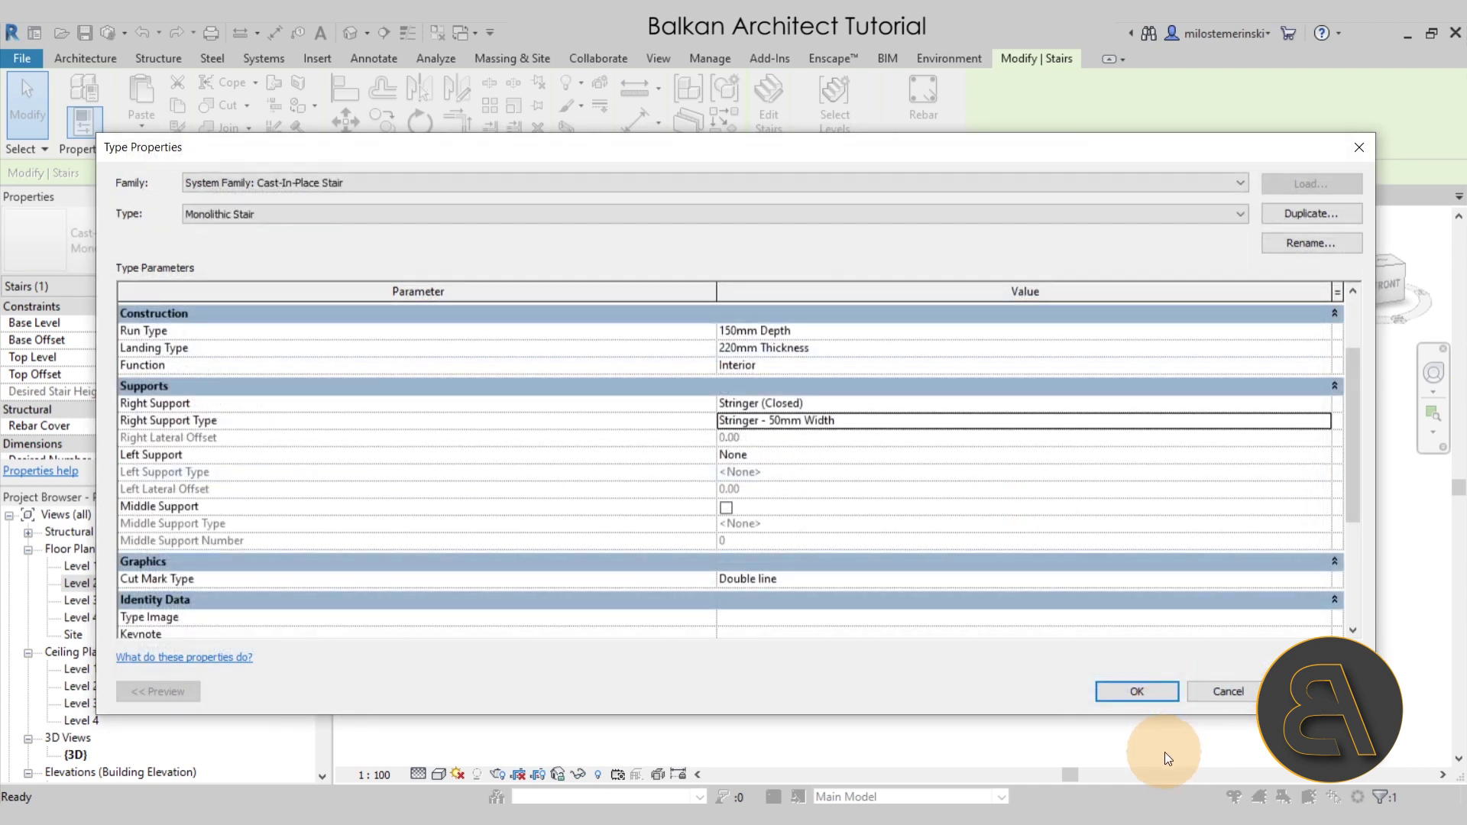
pyautogui.click(1198, 695)
pyautogui.click(1144, 690)
# Lower the Level 2 to Level 3 flight at its joint with the flight below, trying base offset -10 and then -15
pyautogui.keyDown('shift'); pyautogui.moveTo(1141, 606); pyautogui.dragTo(949, 415, button='middle'); pyautogui.keyUp('shift')
pyautogui.keyDown('shift'); pyautogui.moveTo(1057, 534); pyautogui.dragTo(854, 638, button='middle'); pyautogui.keyUp('shift')
pyautogui.scroll(-3, 1031, 627)
pyautogui.keyDown('shift'); pyautogui.moveTo(1218, 612); pyautogui.dragTo(981, 396, button='middle'); pyautogui.keyUp('shift')
pyautogui.scroll(5, 981, 396)
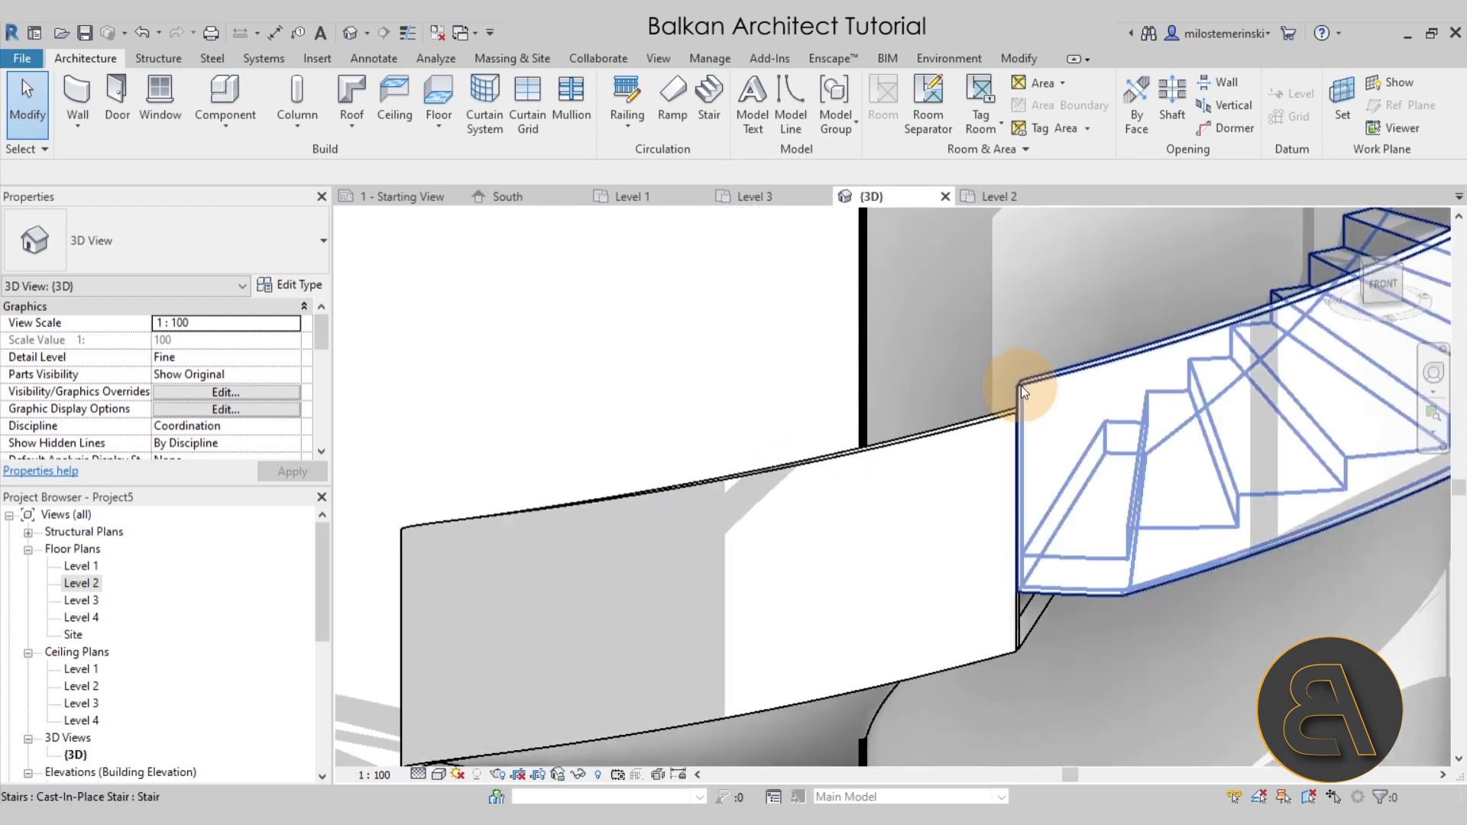
pyautogui.click(1021, 387)
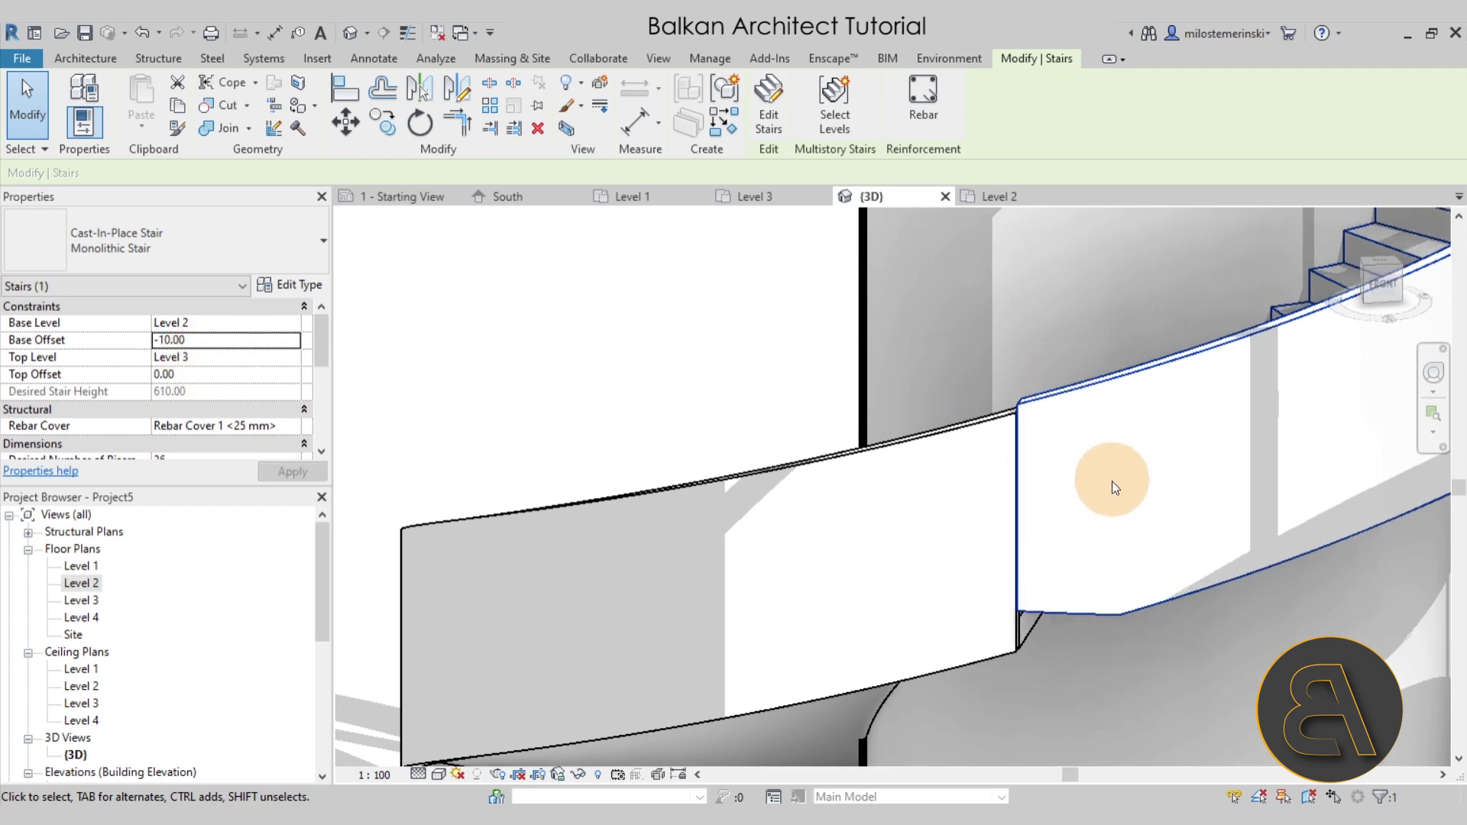
pyautogui.hotkey('shift', 'Tab')
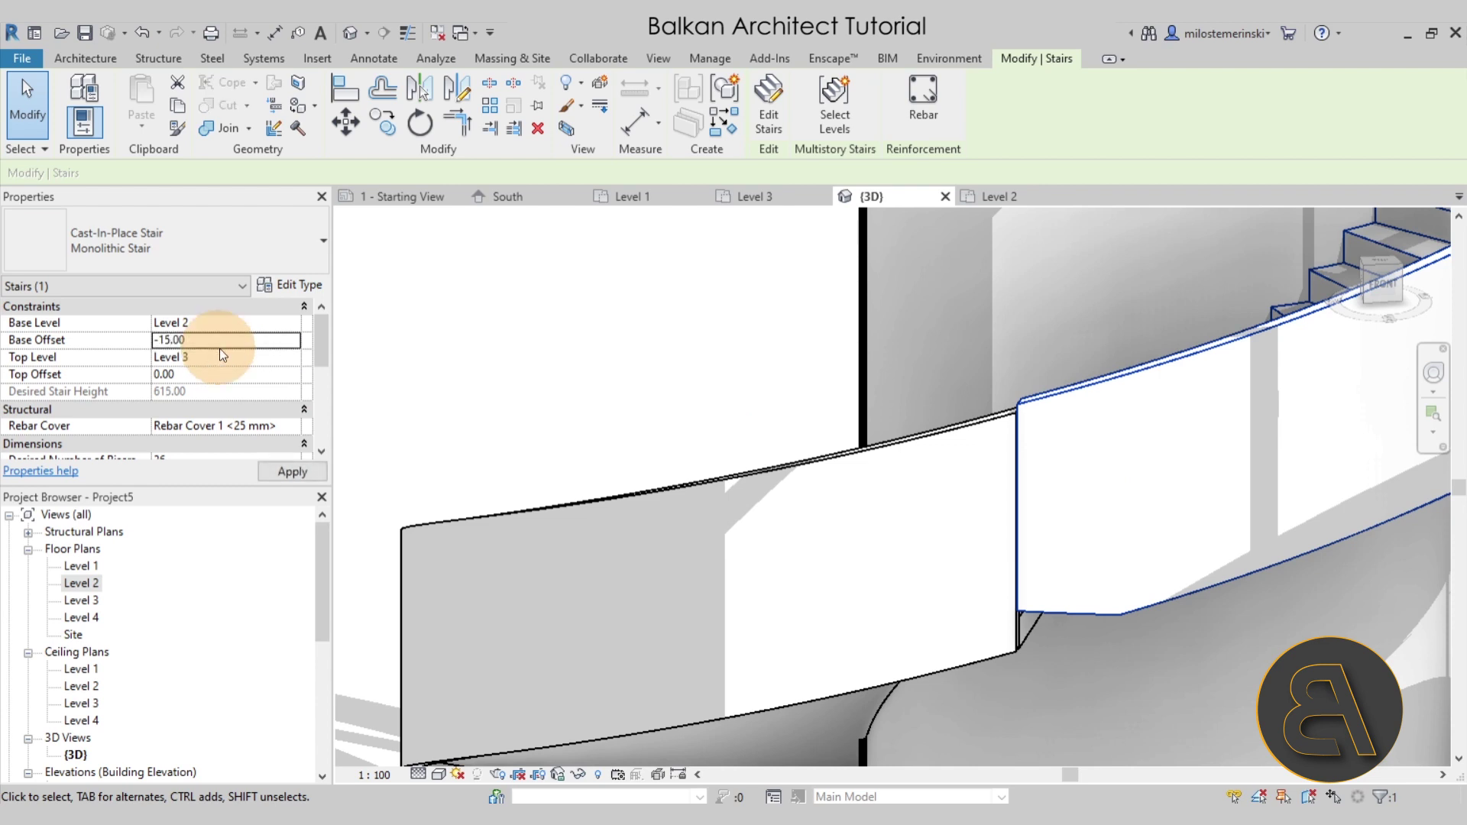
pyautogui.click(1080, 393)
pyautogui.click(805, 485)
pyautogui.click(1050, 575)
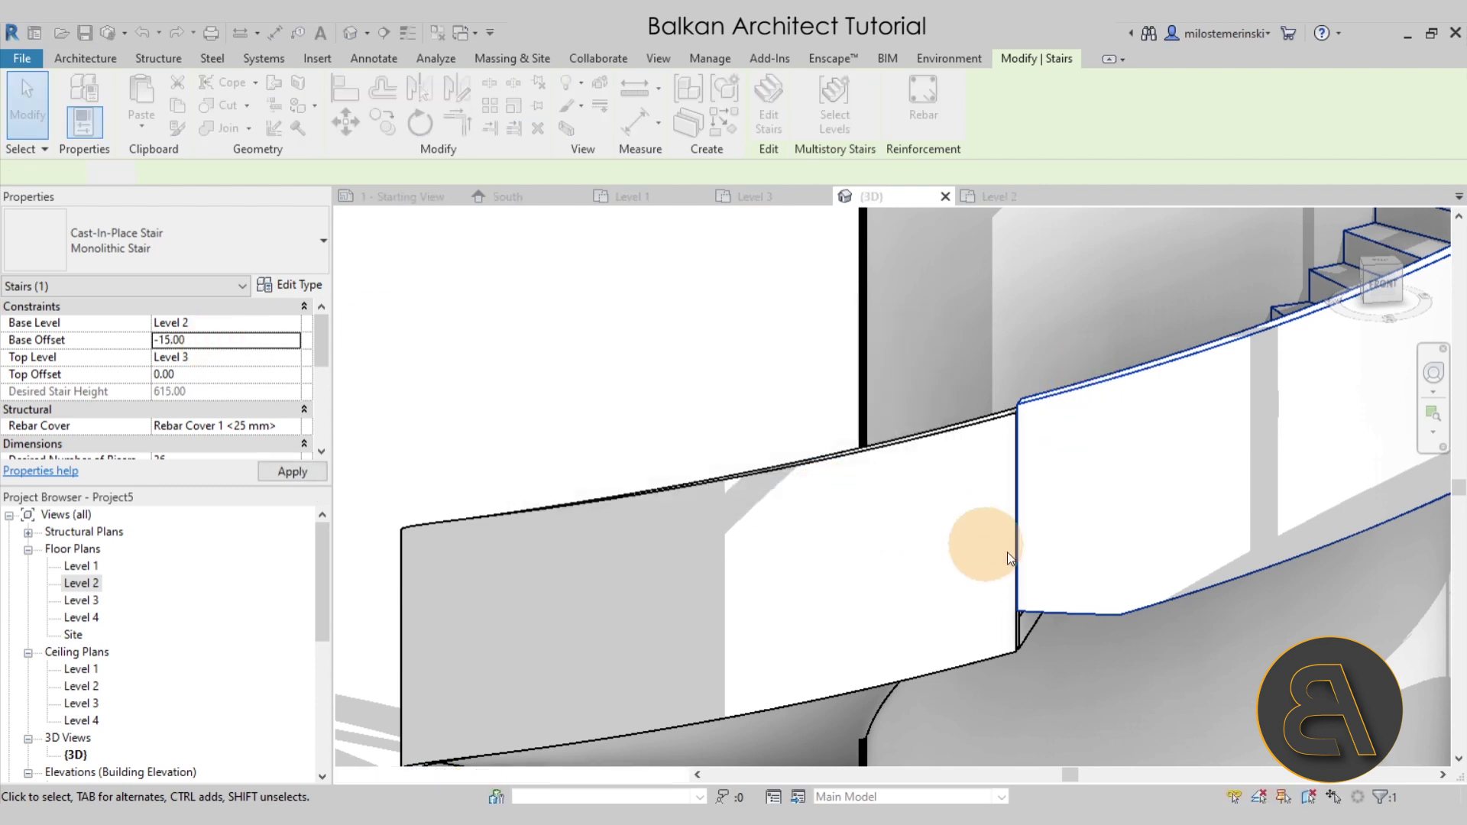
# Fine-tune the same flight's base offset so its stringer's top edge lines up with the lower flight's stringer
pyautogui.keyDown('shift'); pyautogui.moveTo(973, 583); pyautogui.dragTo(826, 387, button='middle'); pyautogui.keyUp('shift')
pyautogui.scroll(4, 826, 387)
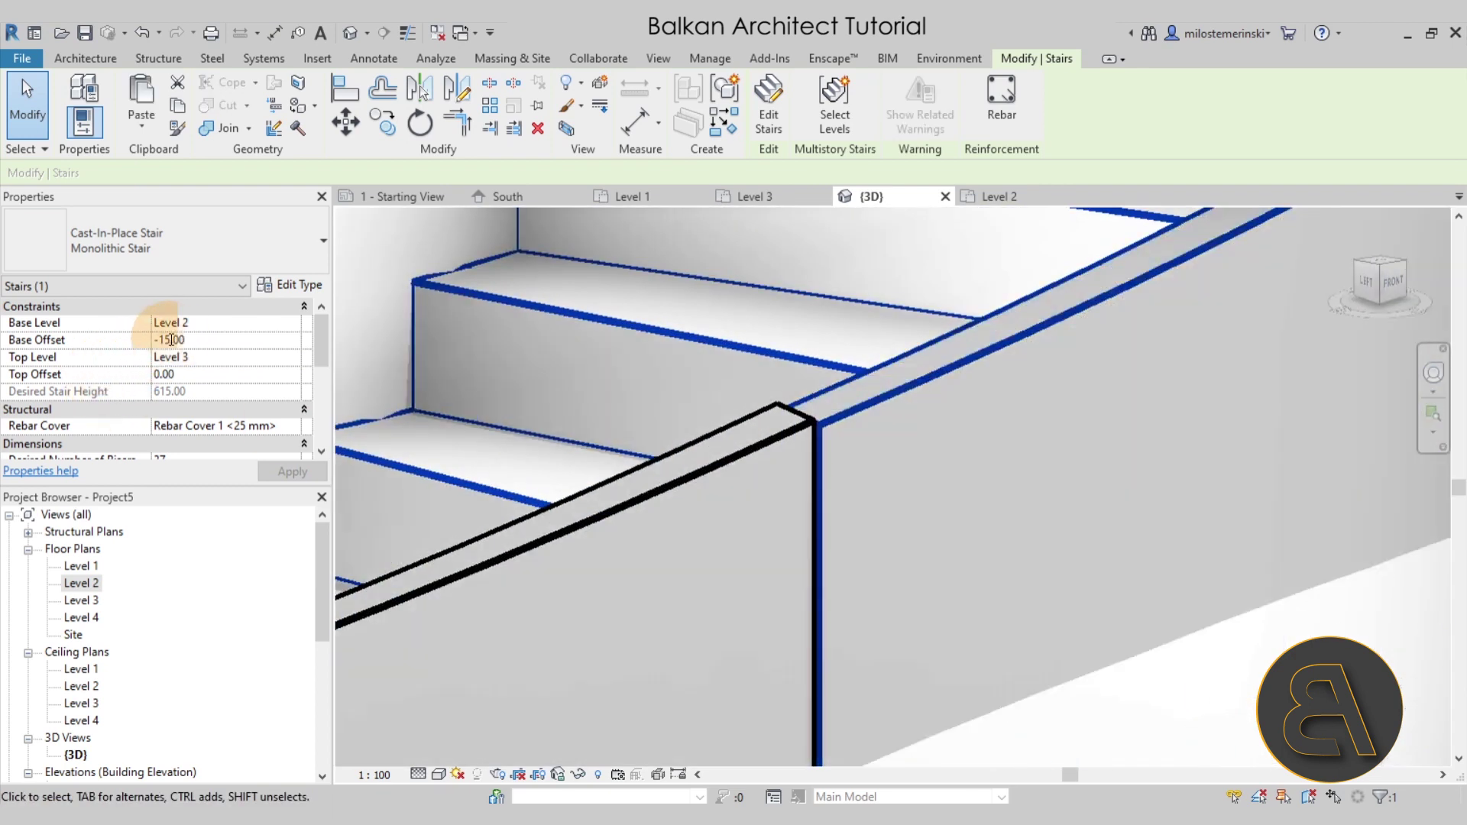
pyautogui.click(995, 449)
pyautogui.keyDown('shift'); pyautogui.moveTo(859, 440); pyautogui.dragTo(803, 434, button='middle'); pyautogui.keyUp('shift')
pyautogui.scroll(-6, 815, 438)
pyautogui.press('Escape')
# Examine the stringer joint between the two flights and the overall tower
pyautogui.keyDown('shift'); pyautogui.moveTo(990, 621); pyautogui.dragTo(1094, 601, button='middle'); pyautogui.keyUp('shift')
pyautogui.scroll(5, 957, 561)
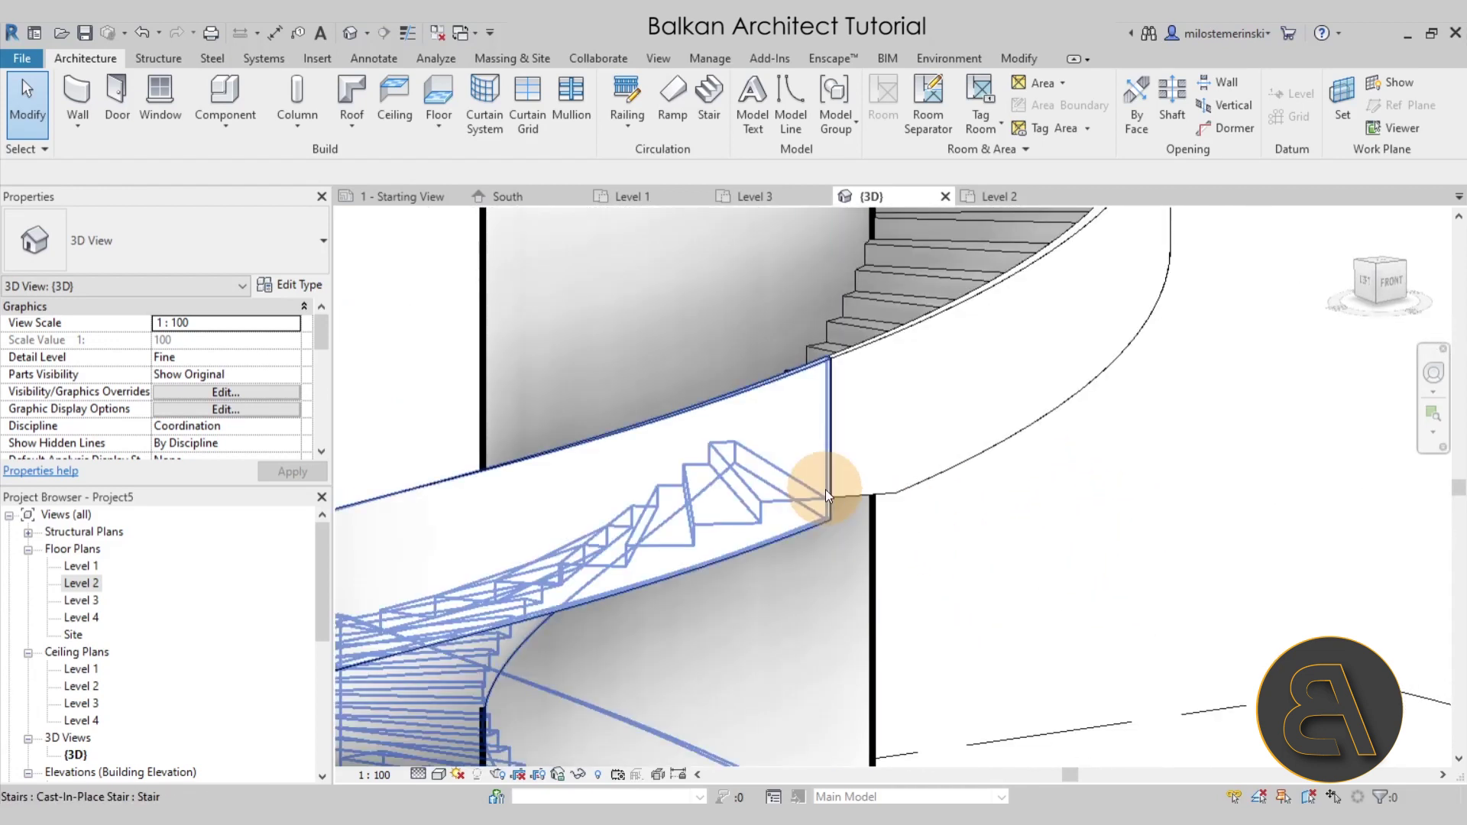
pyautogui.scroll(-6, 828, 498)
pyautogui.keyDown('shift'); pyautogui.moveTo(1034, 488); pyautogui.dragTo(1008, 680, button='middle'); pyautogui.keyUp('shift')
pyautogui.scroll(-4, 1123, 635)
pyautogui.moveTo(699, 517); pyautogui.dragTo(712, 558, button='middle')
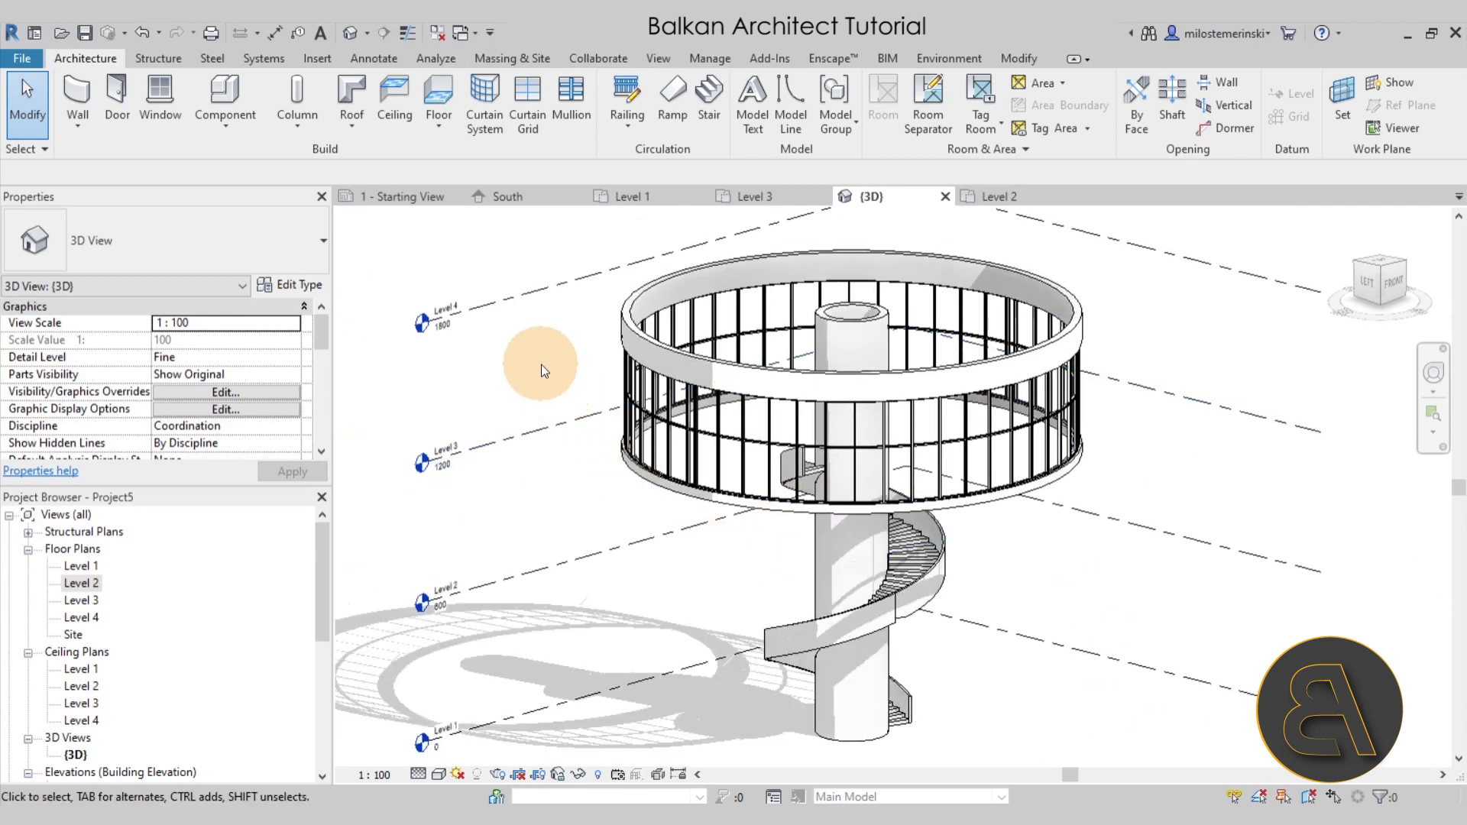
# Start a floor on Level 3 and sketch its circular outer boundary around the core centre with a radius of 950
pyautogui.click(783, 193)
pyautogui.scroll(-2, 704, 458)
pyautogui.scroll(1, 704, 458)
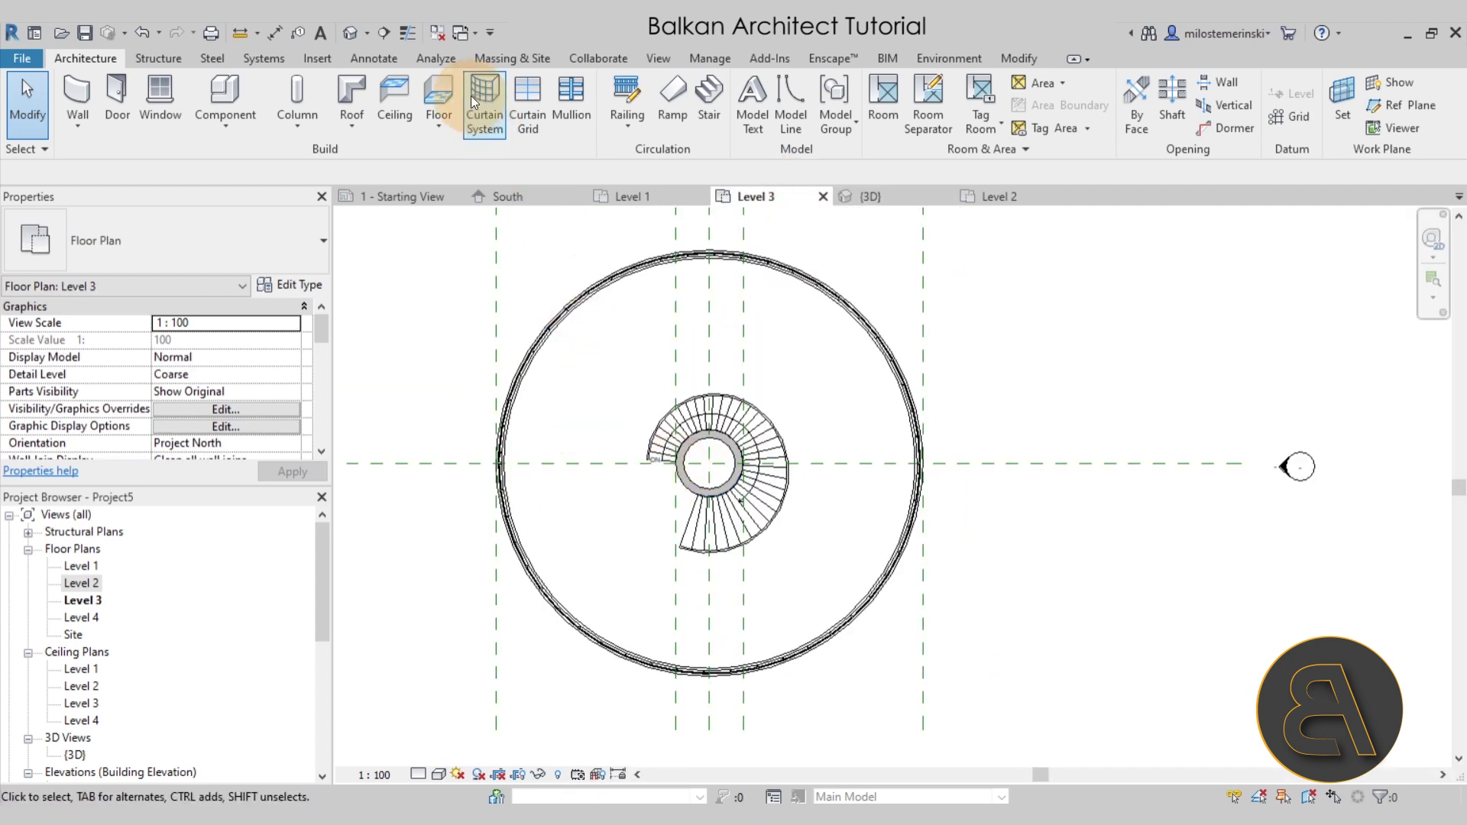
pyautogui.click(438, 92)
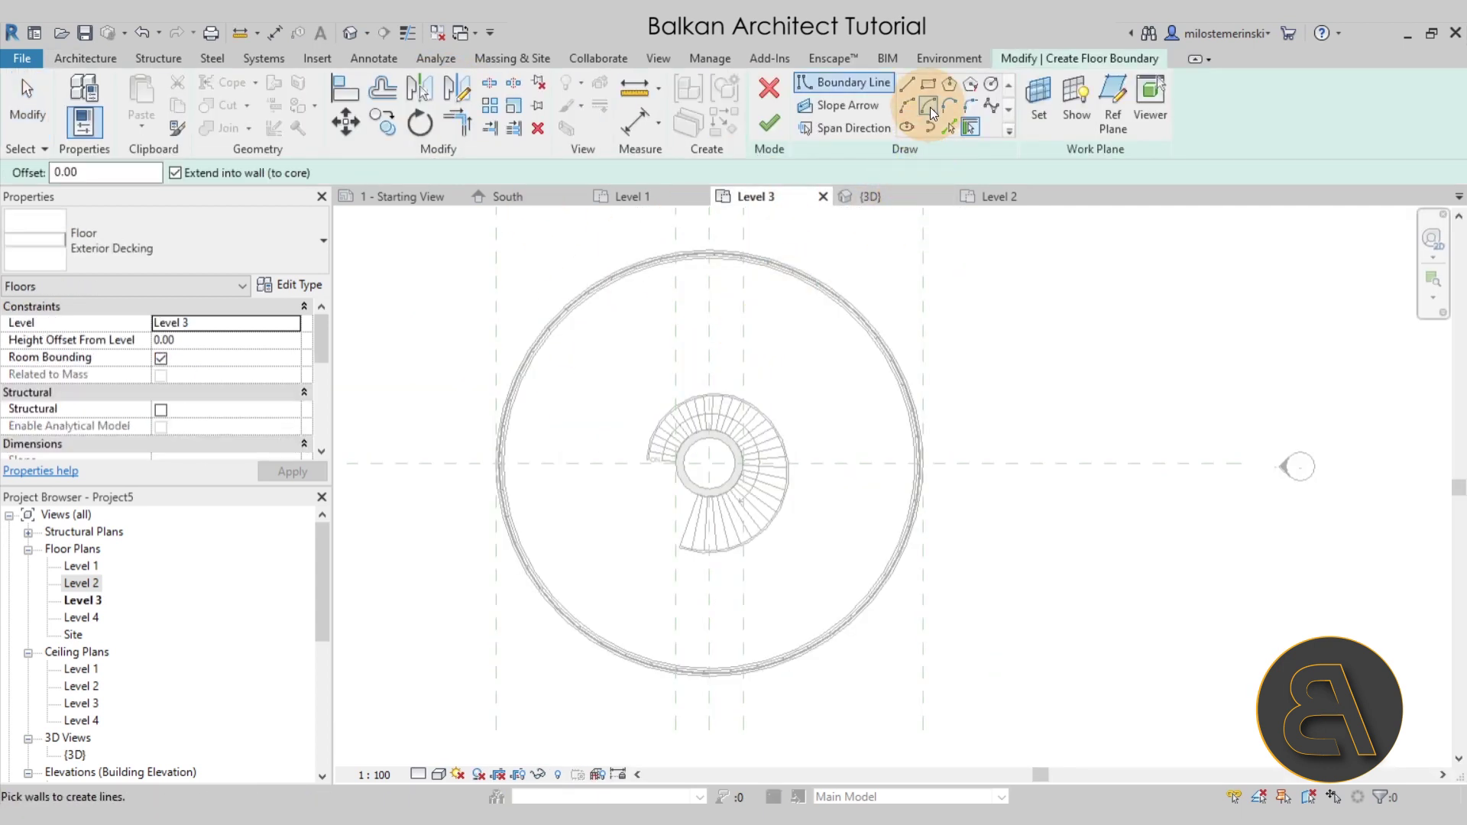
pyautogui.click(993, 91)
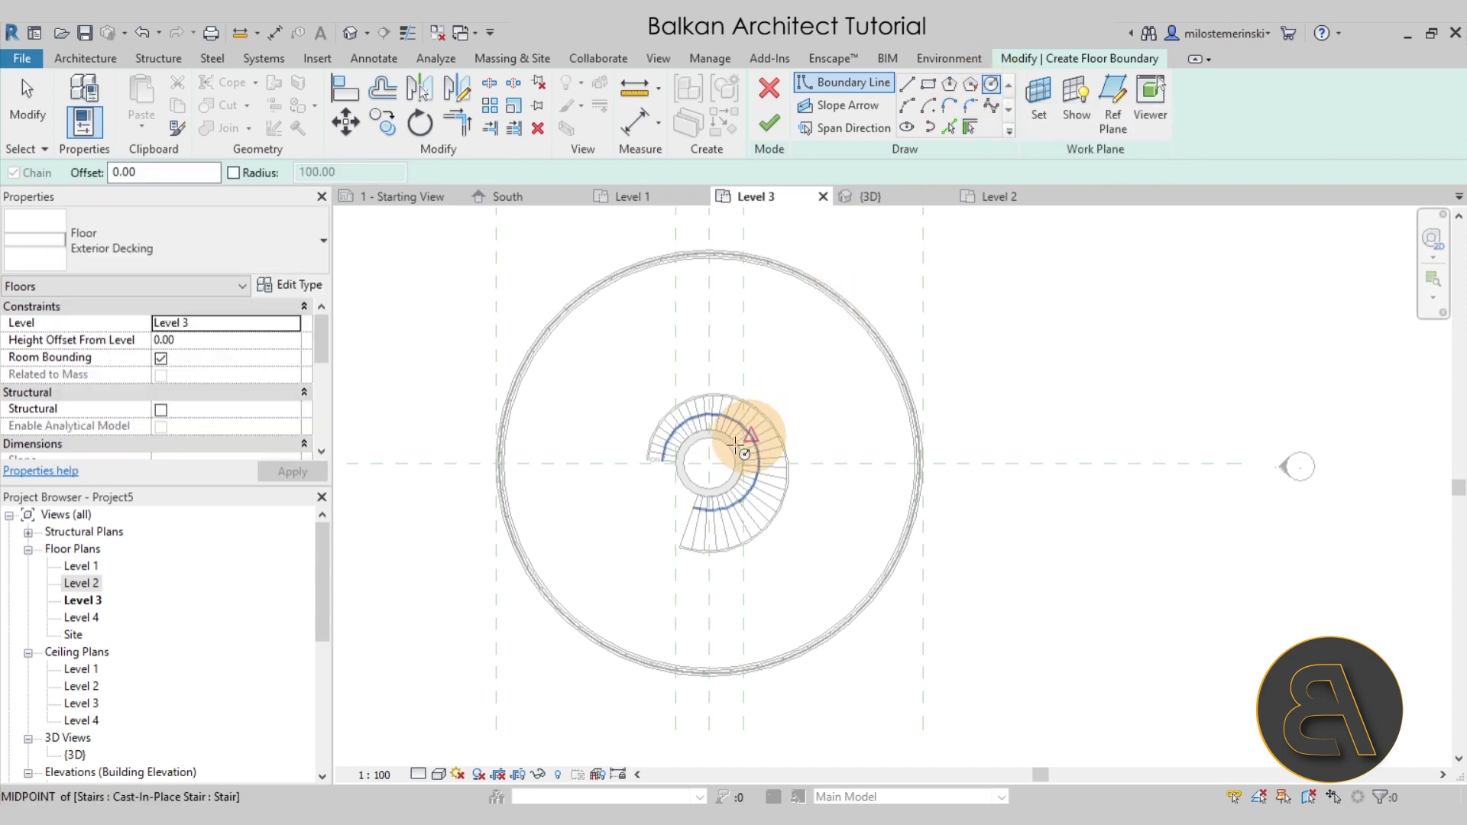
pyautogui.click(709, 462)
pyautogui.scroll(1, 919, 464)
pyautogui.scroll(4, 918, 466)
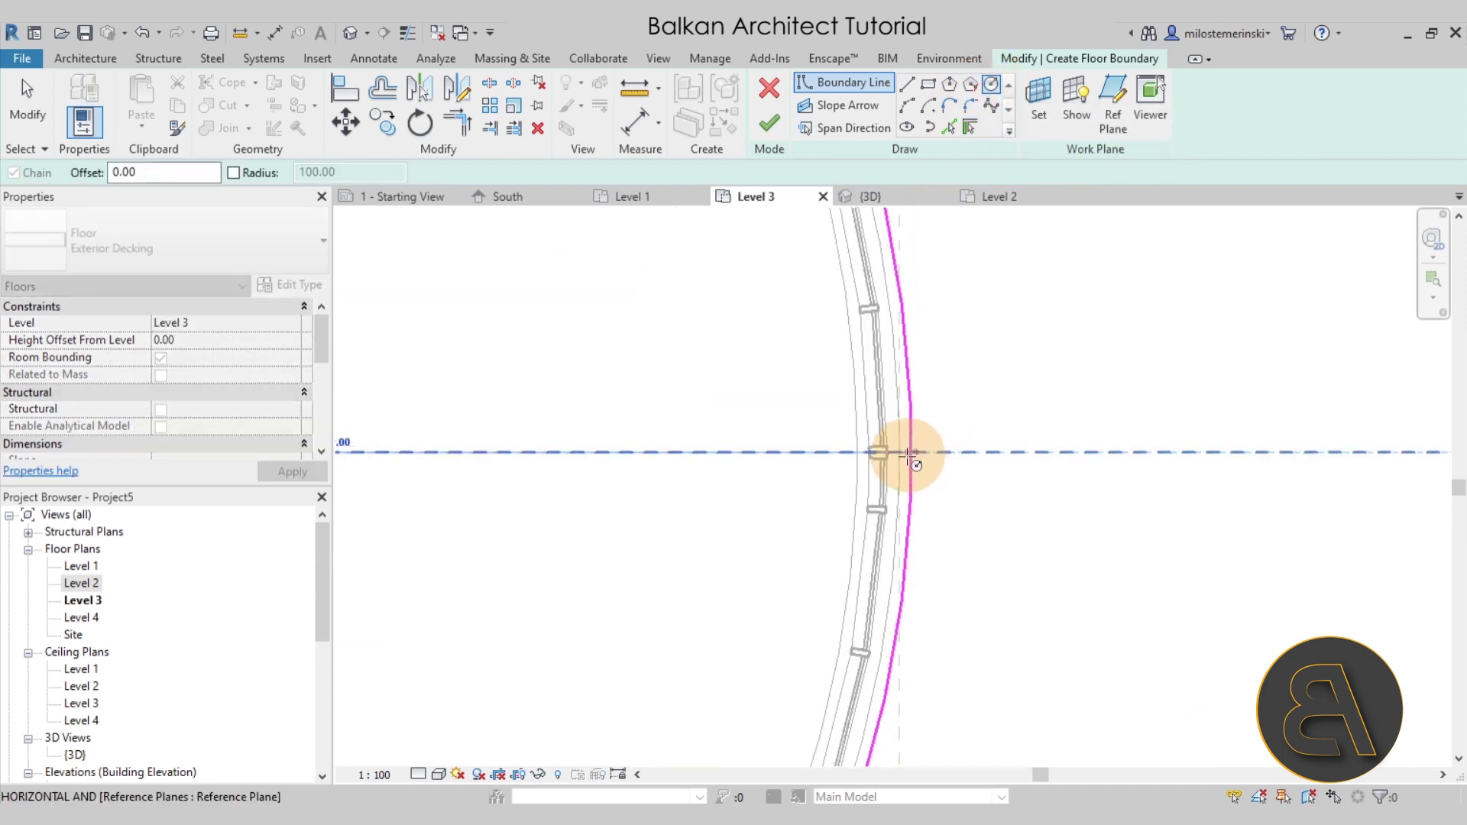
pyautogui.scroll(-4, 908, 463)
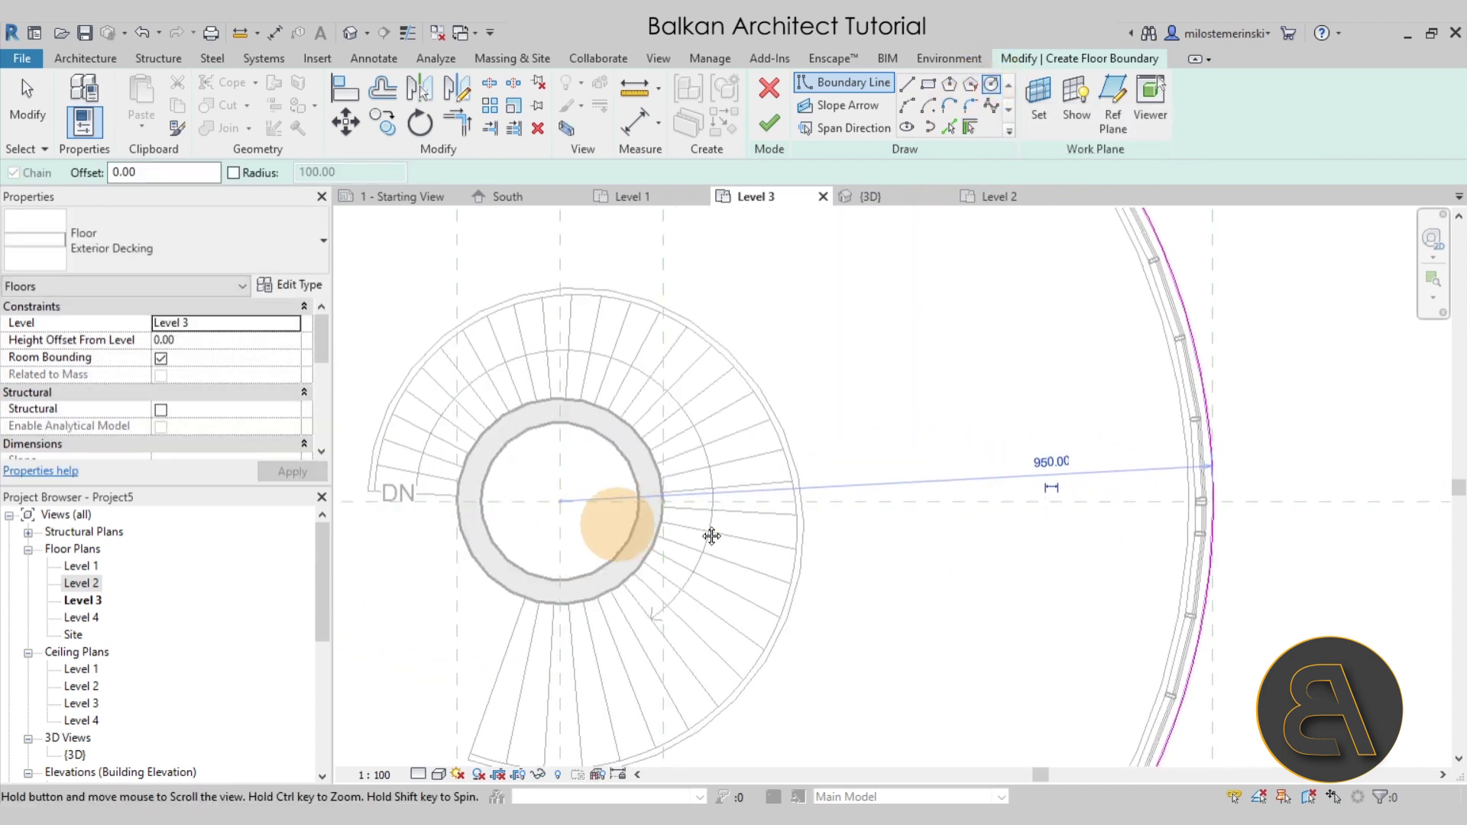
# Sketch a concentric boundary circle along the core's outer face with a radius of 150
pyautogui.scroll(4, 748, 534)
pyautogui.click(723, 504)
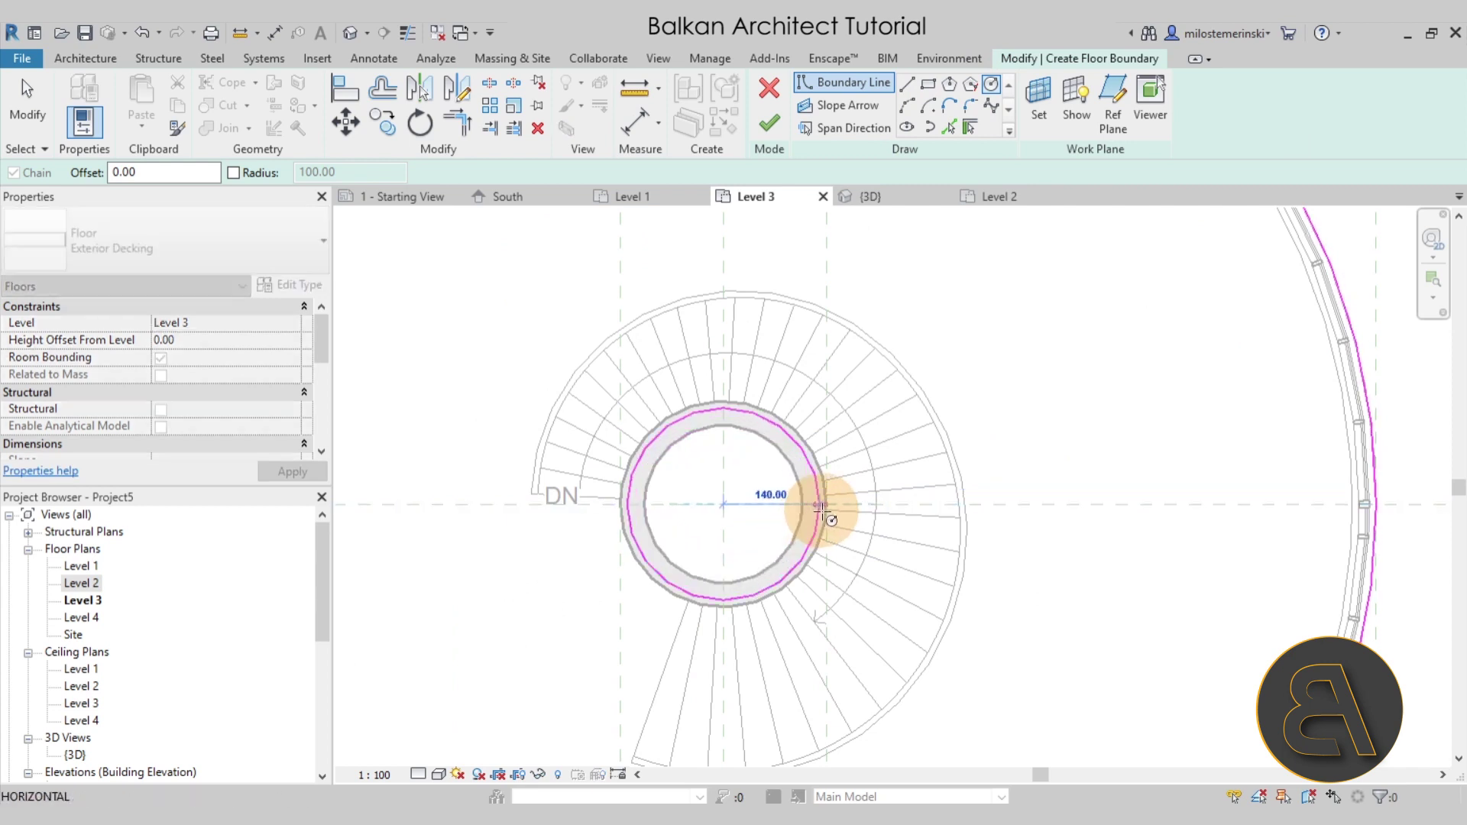
pyautogui.click(828, 508)
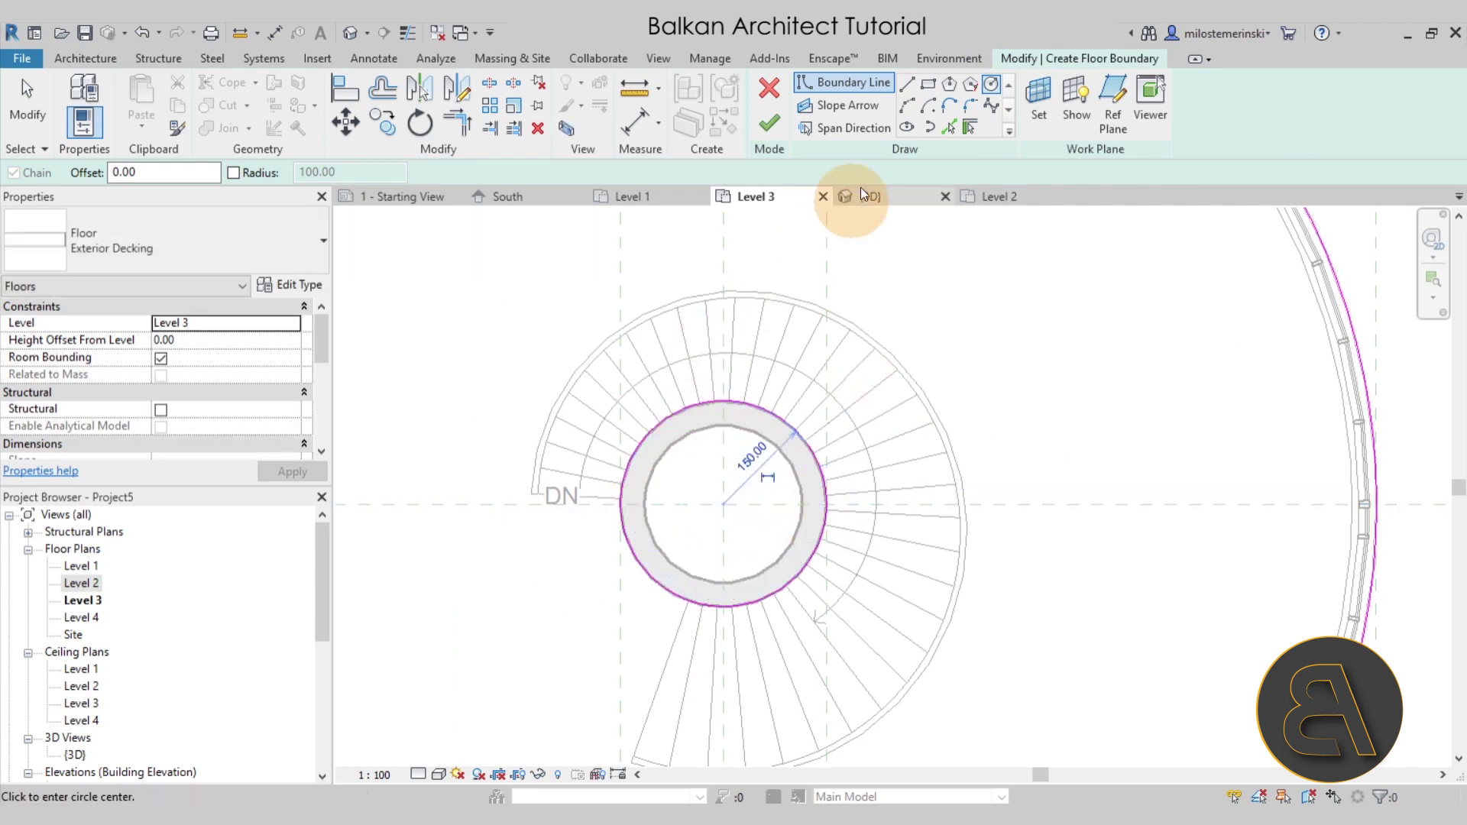
# Outline the stair opening with picked riser lines and outer stringer edges, removing the extra arc on the stringer's inner edge
pyautogui.click(947, 128)
pyautogui.click(585, 497)
pyautogui.moveTo(748, 562); pyautogui.dragTo(682, 517, button='middle')
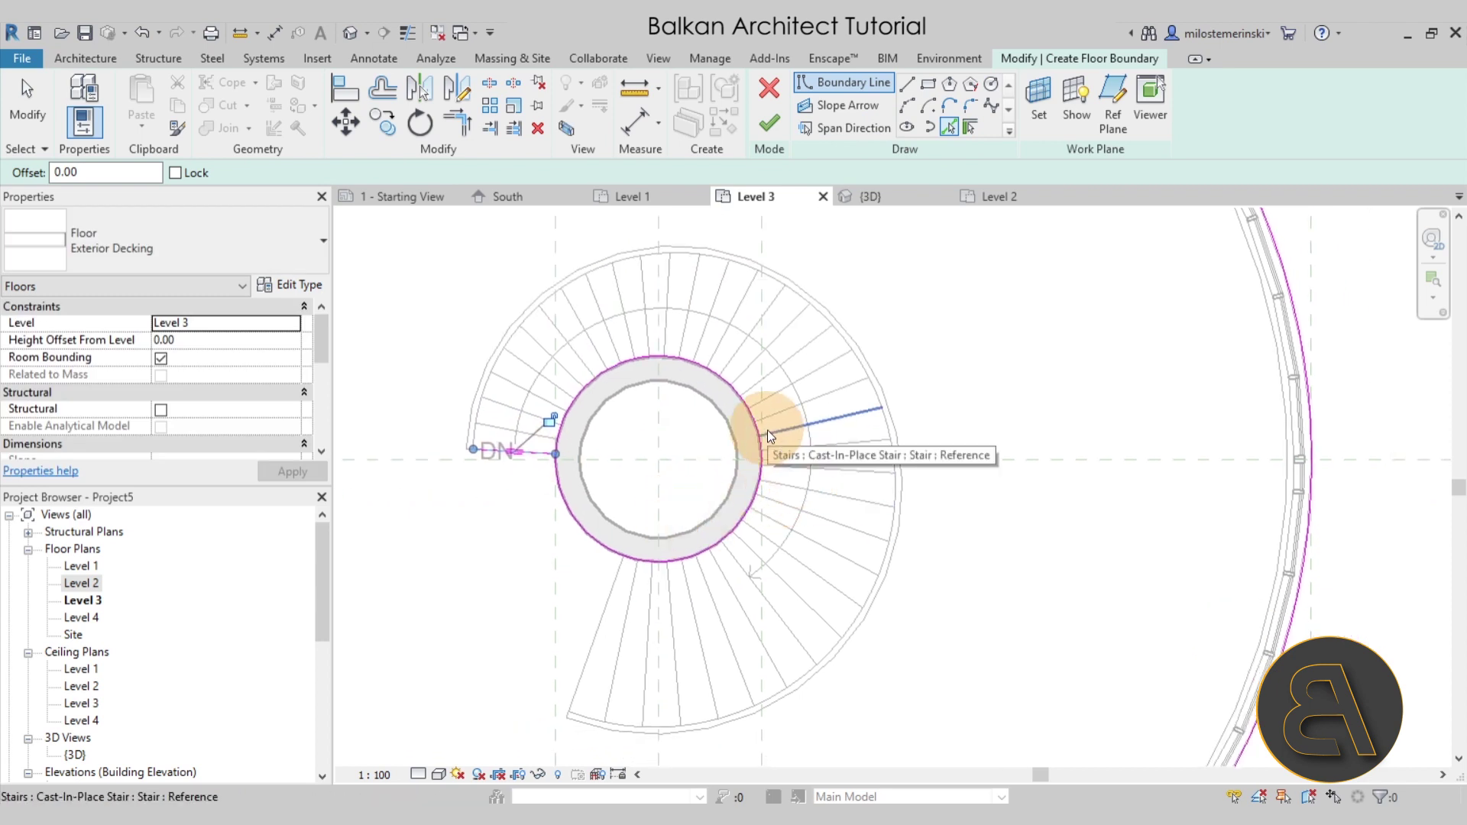
pyautogui.click(767, 429)
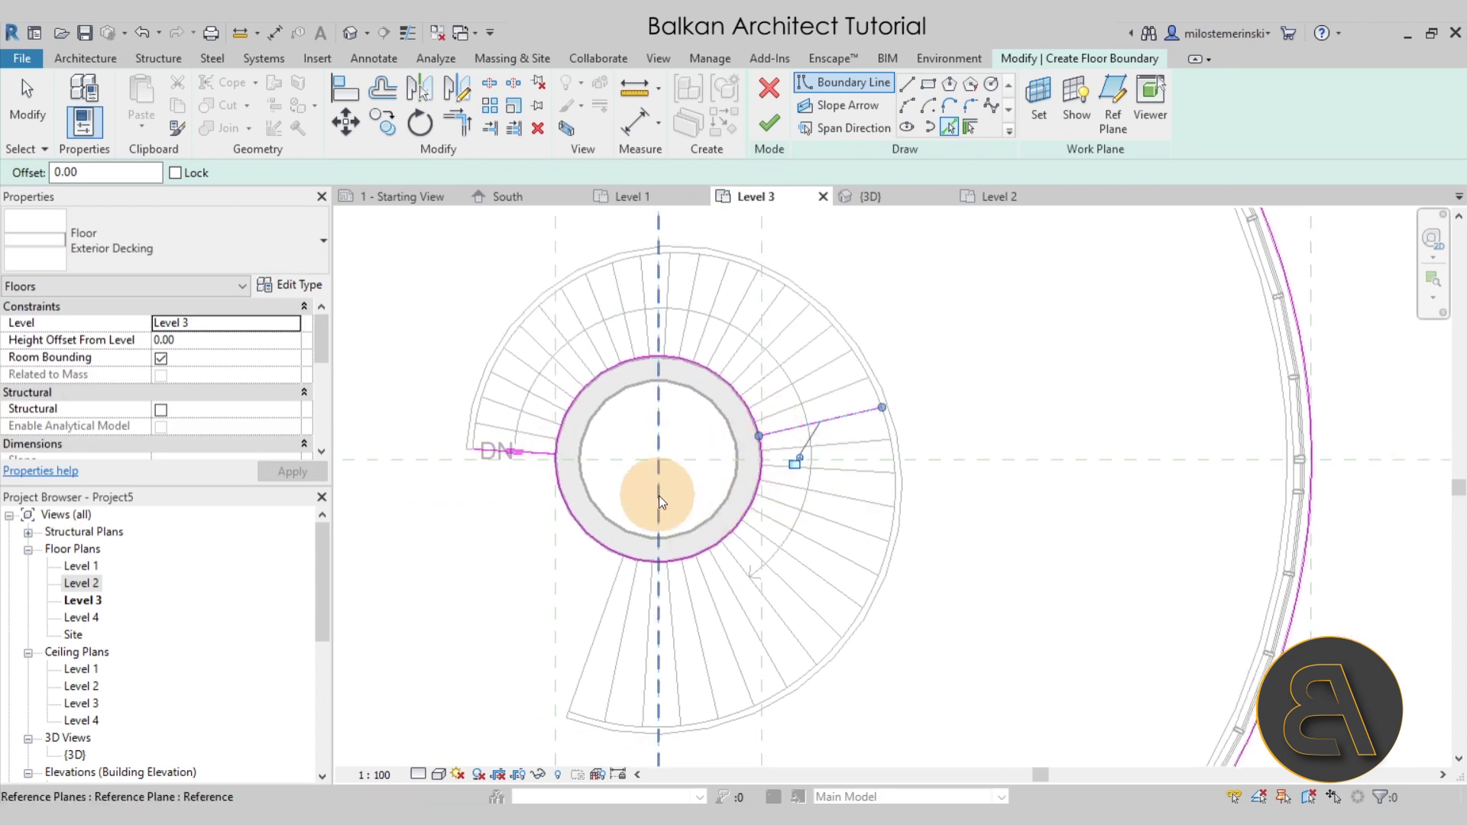
pyautogui.click(752, 256)
pyautogui.click(802, 294)
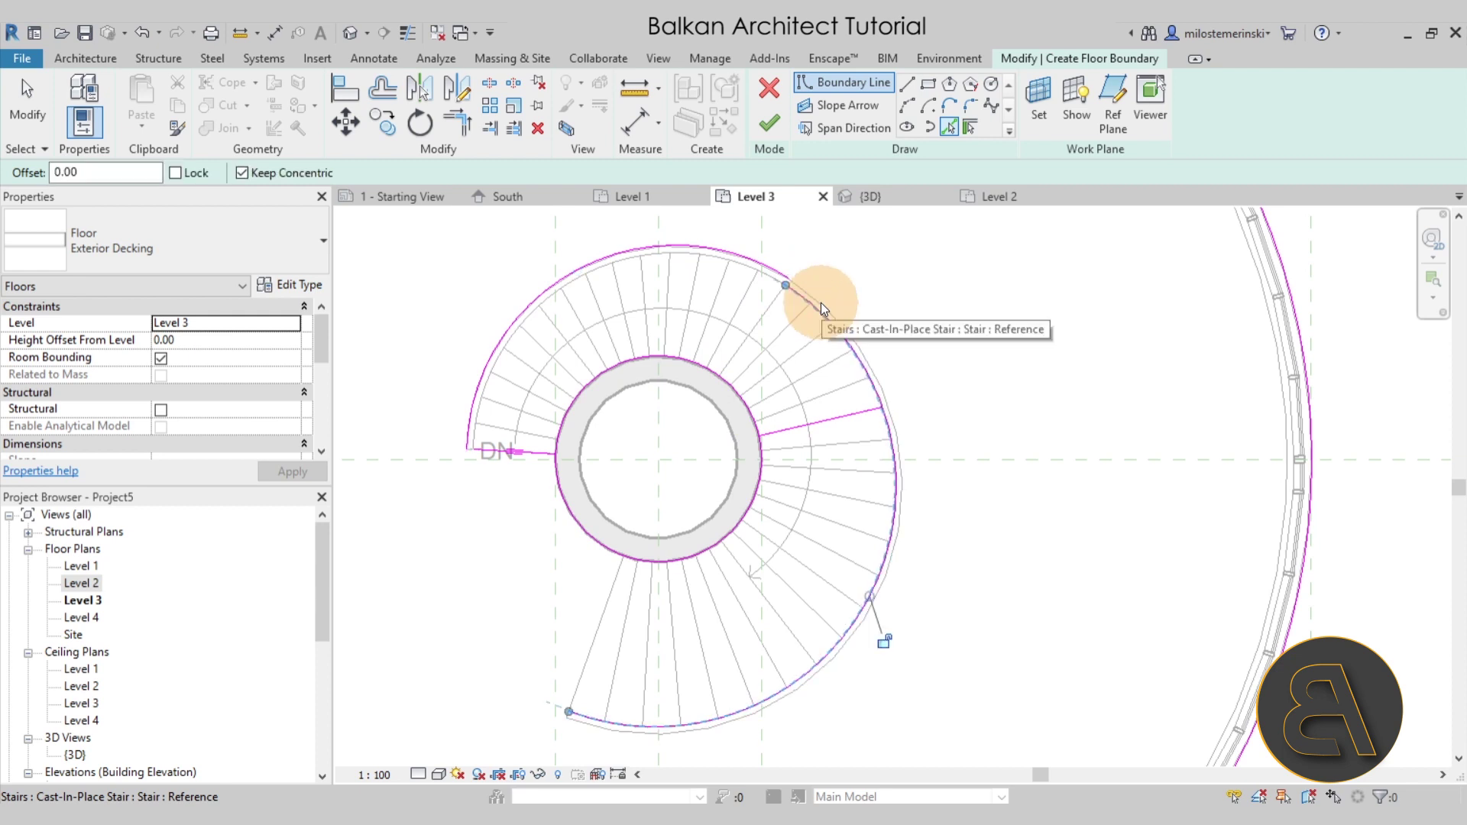
pyautogui.click(827, 301)
pyautogui.press('Escape')
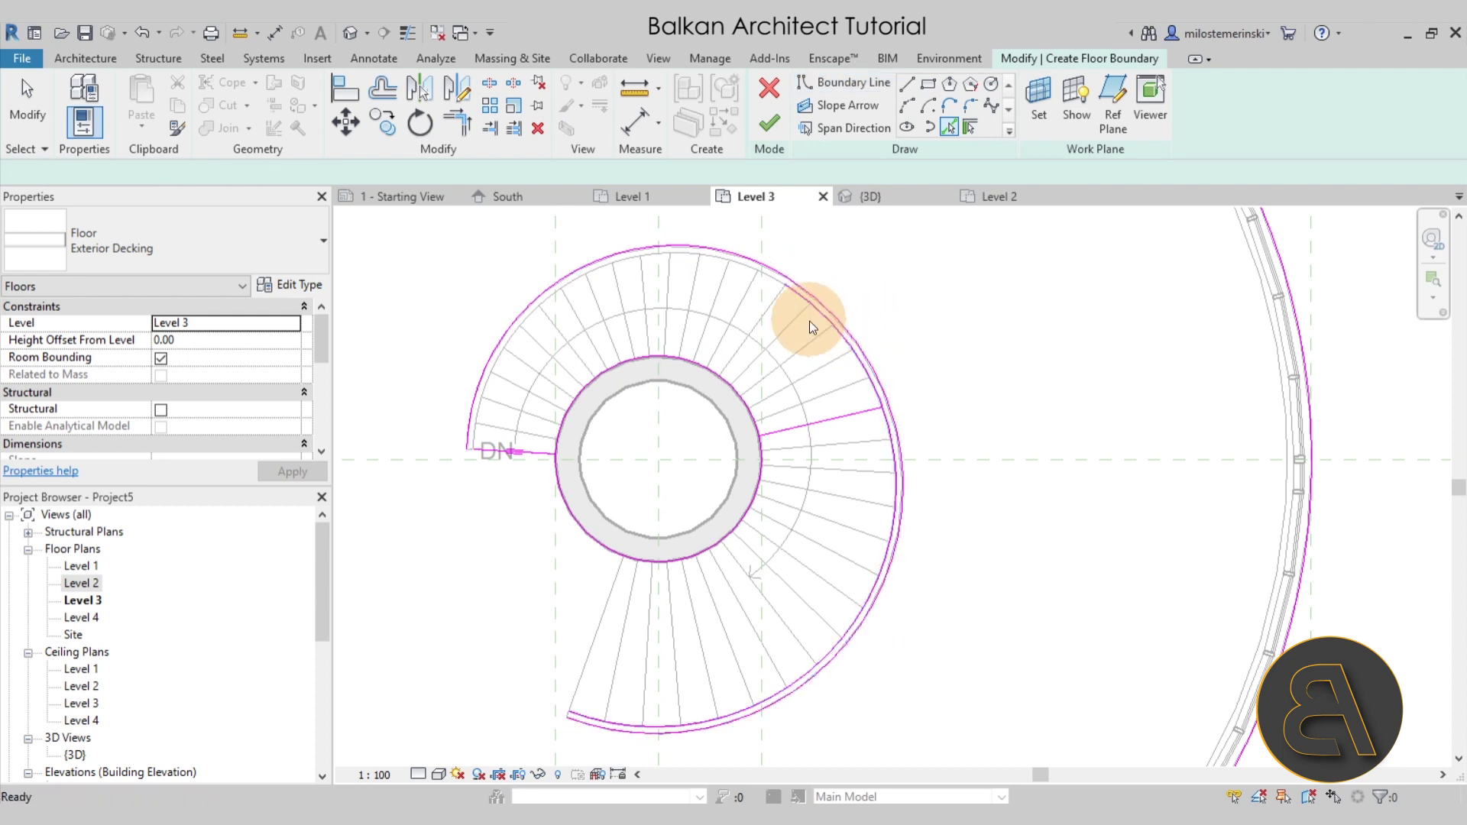
pyautogui.click(929, 402)
pyautogui.press('Escape')
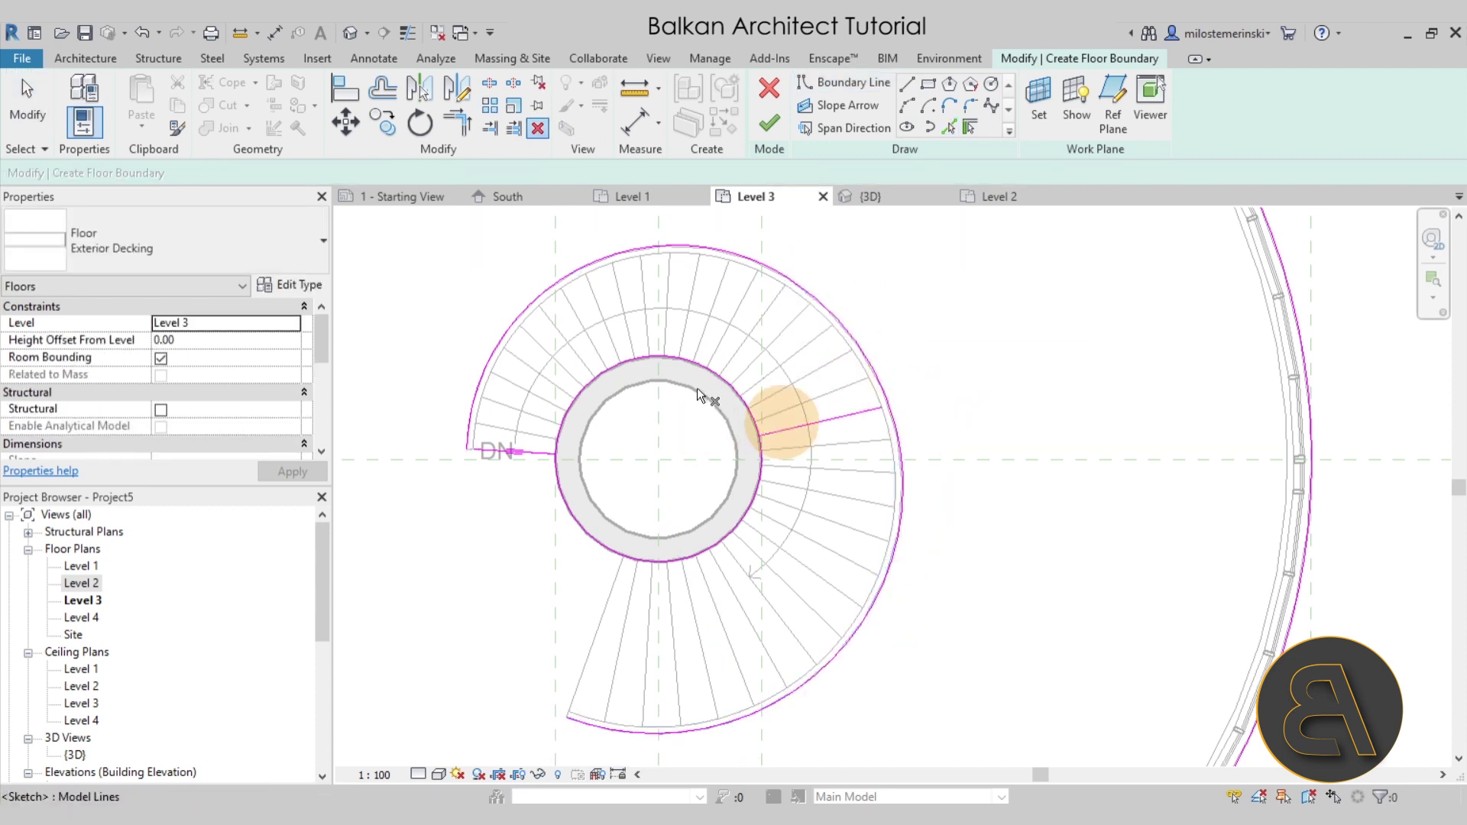
# Split the core boundary circle and trim it against the opening's riser lines, unjoining the elements
pyautogui.click(492, 87)
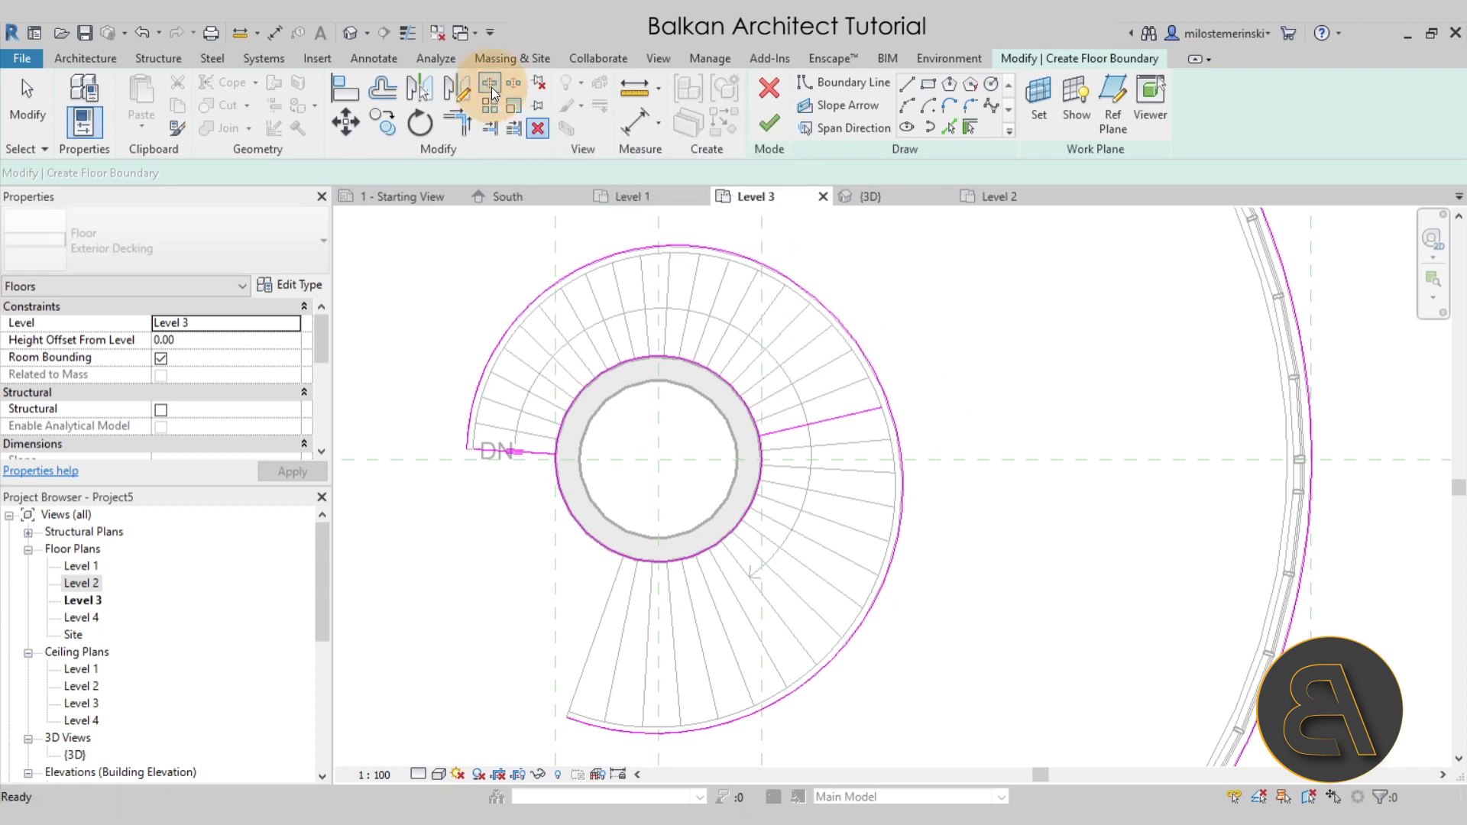
pyautogui.click(667, 562)
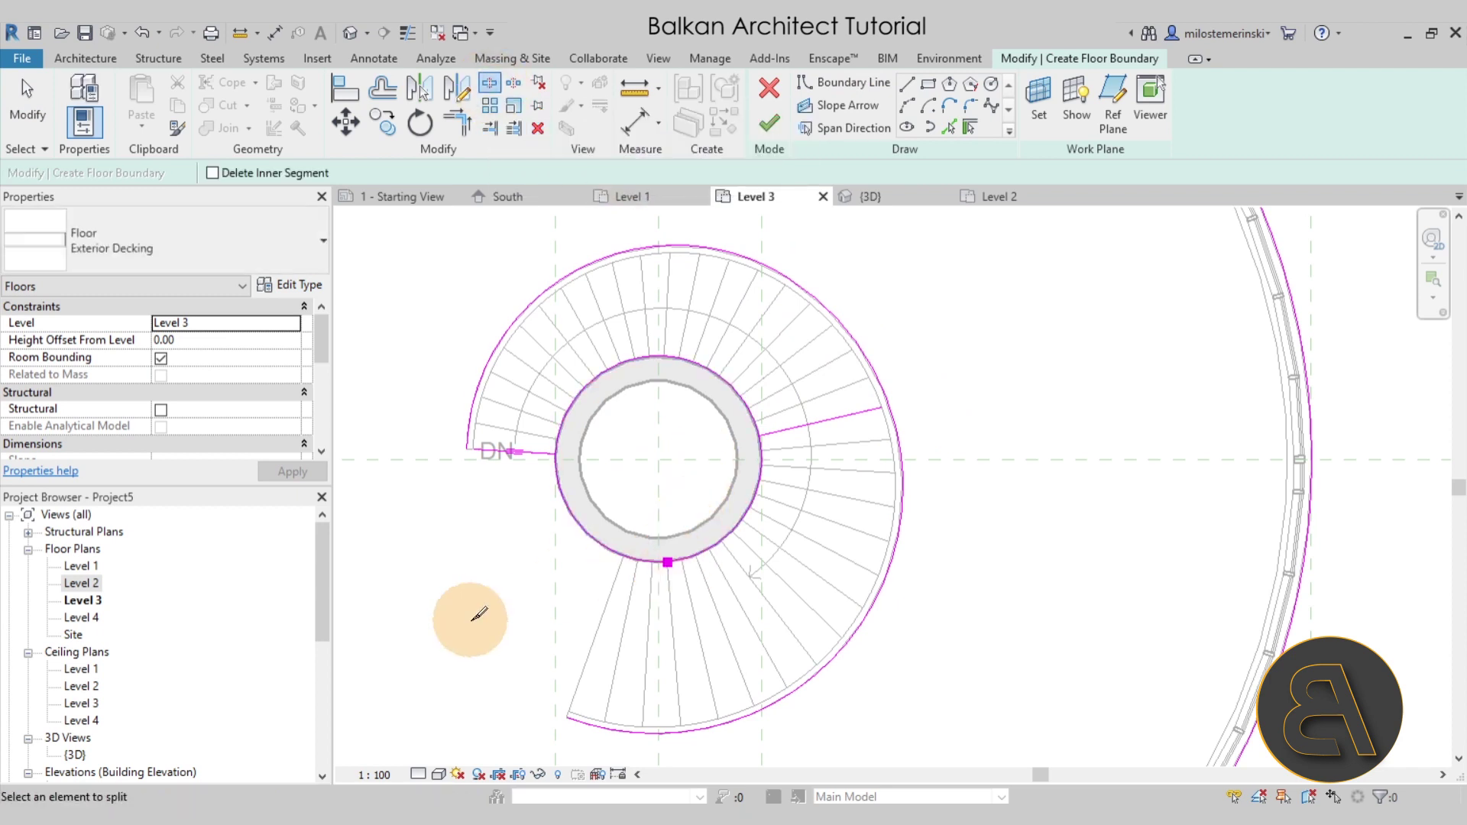
pyautogui.click(458, 124)
pyautogui.click(475, 424)
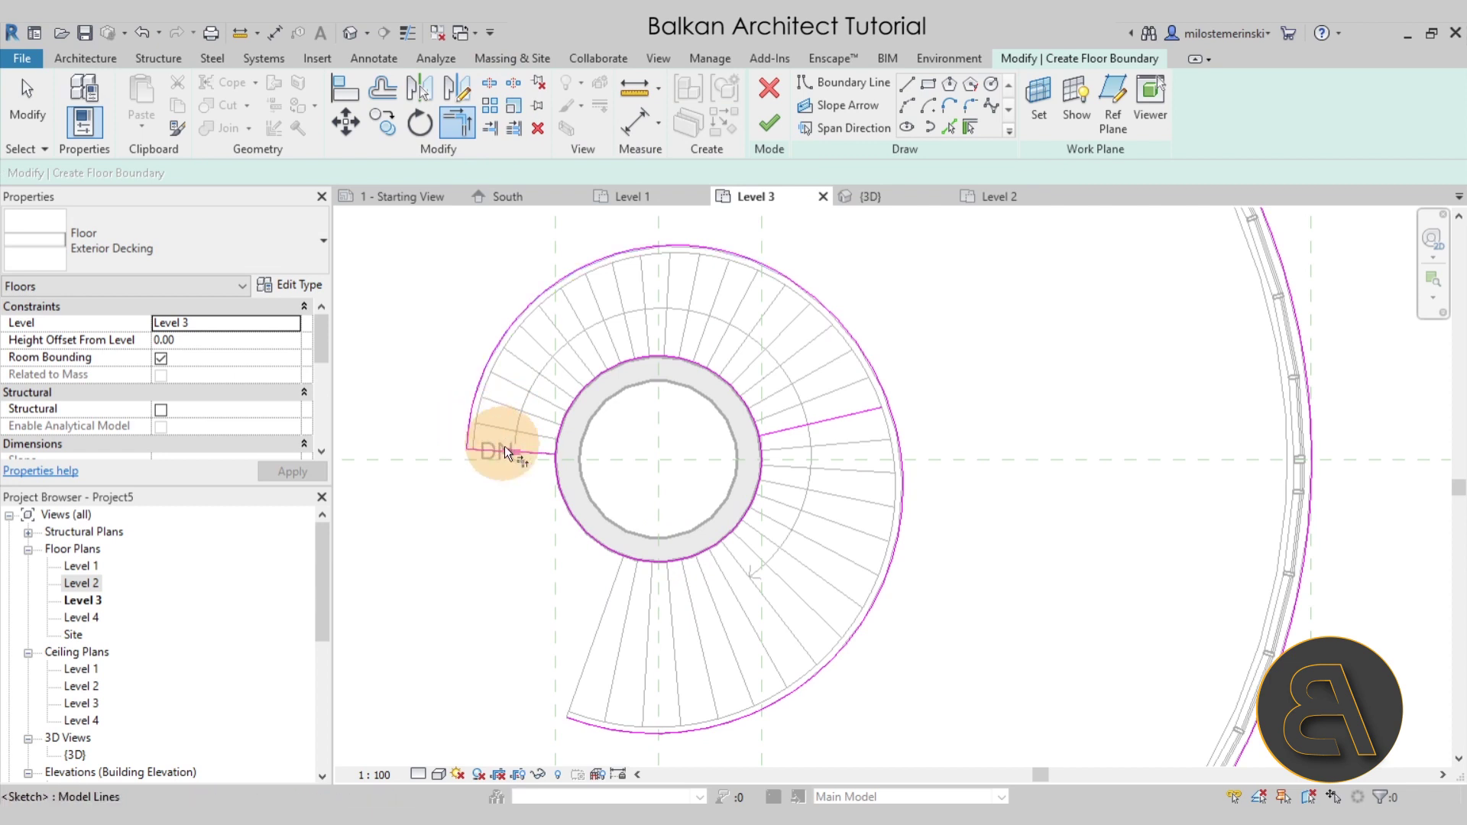
pyautogui.click(547, 469)
pyautogui.click(551, 474)
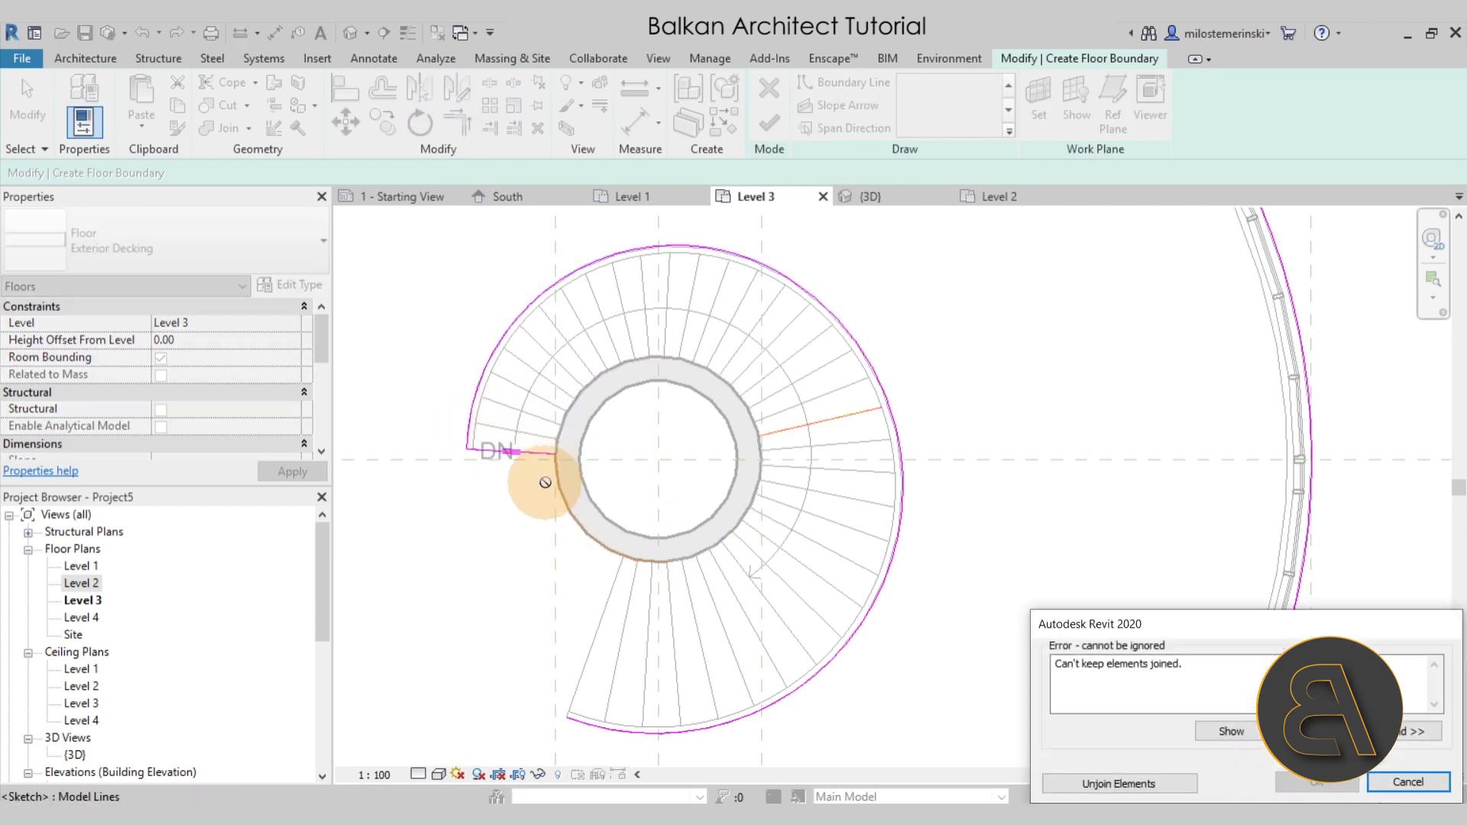
pyautogui.click(1161, 787)
pyautogui.click(655, 560)
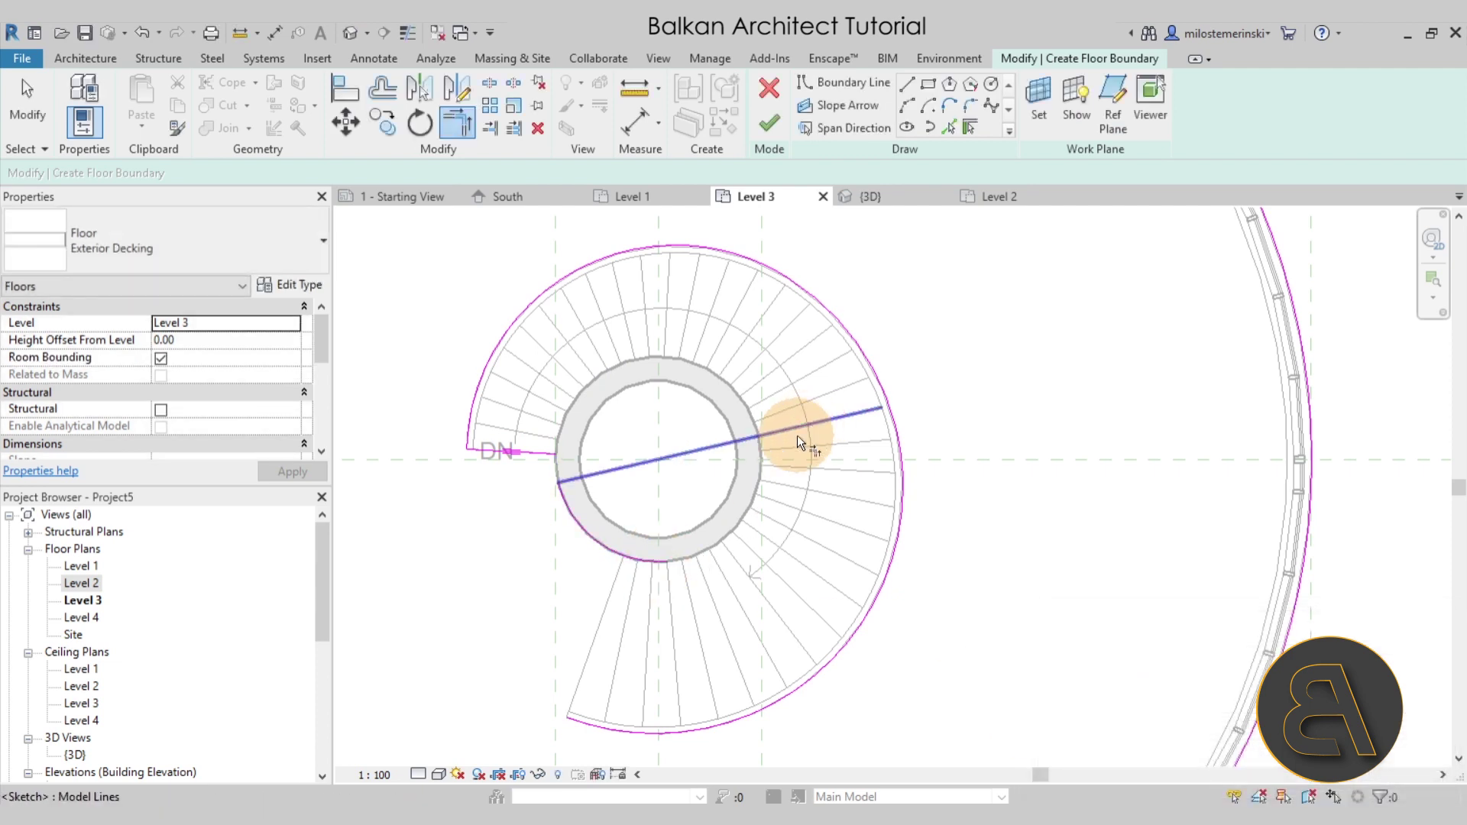
pyautogui.click(798, 429)
pyautogui.press('Escape')
# Stretch the core arc's ends to the two riser lines and pull the extended riser line back to the core face
pyautogui.click(578, 524)
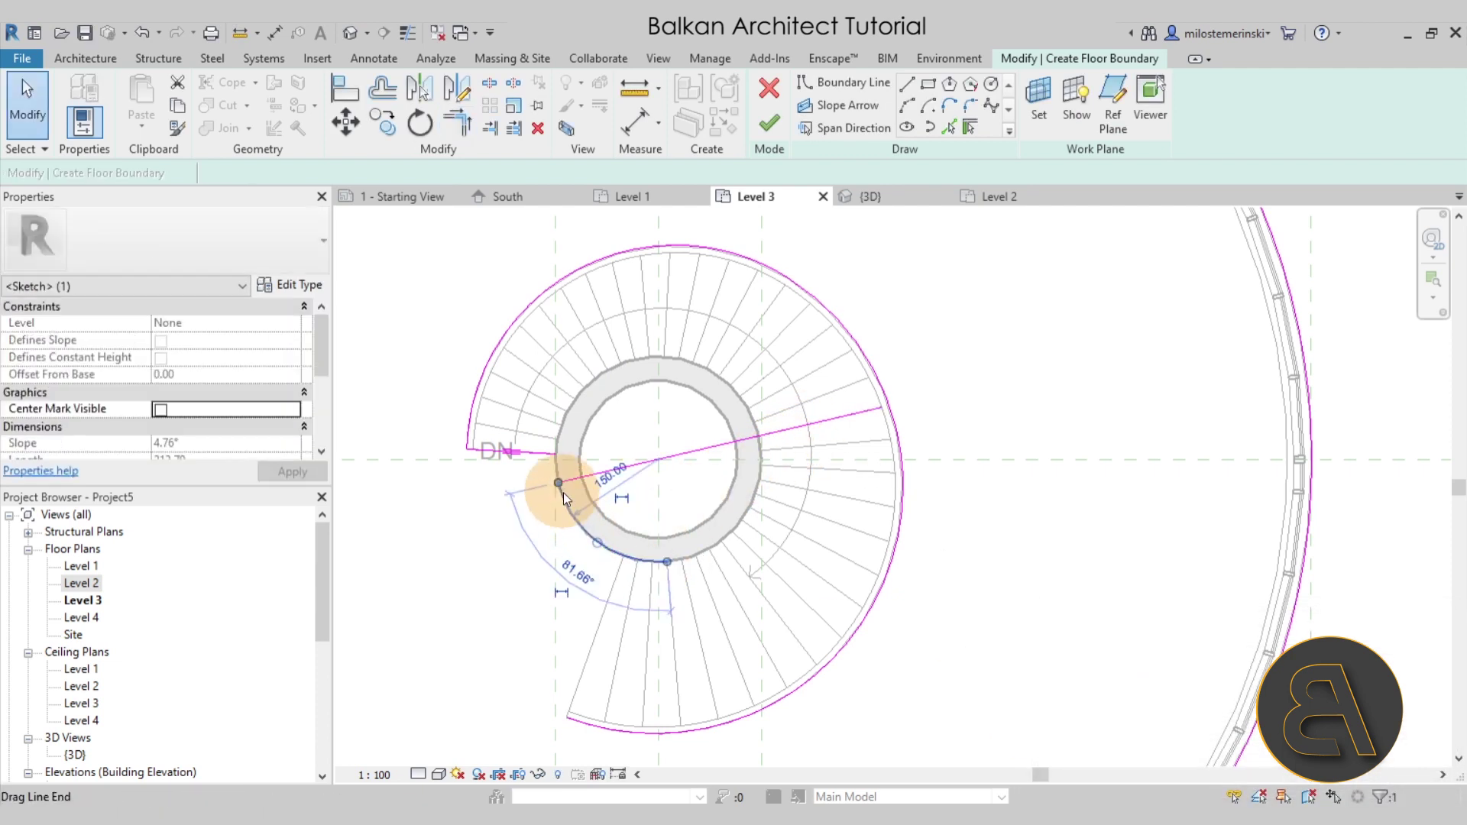
pyautogui.moveTo(562, 483); pyautogui.dragTo(555, 454)
pyautogui.moveTo(667, 562)
pyautogui.mouseDown()
pyautogui.moveTo(714, 563)
pyautogui.moveTo(770, 445)
pyautogui.moveTo(759, 436)
pyautogui.mouseUp()
pyautogui.click(590, 478)
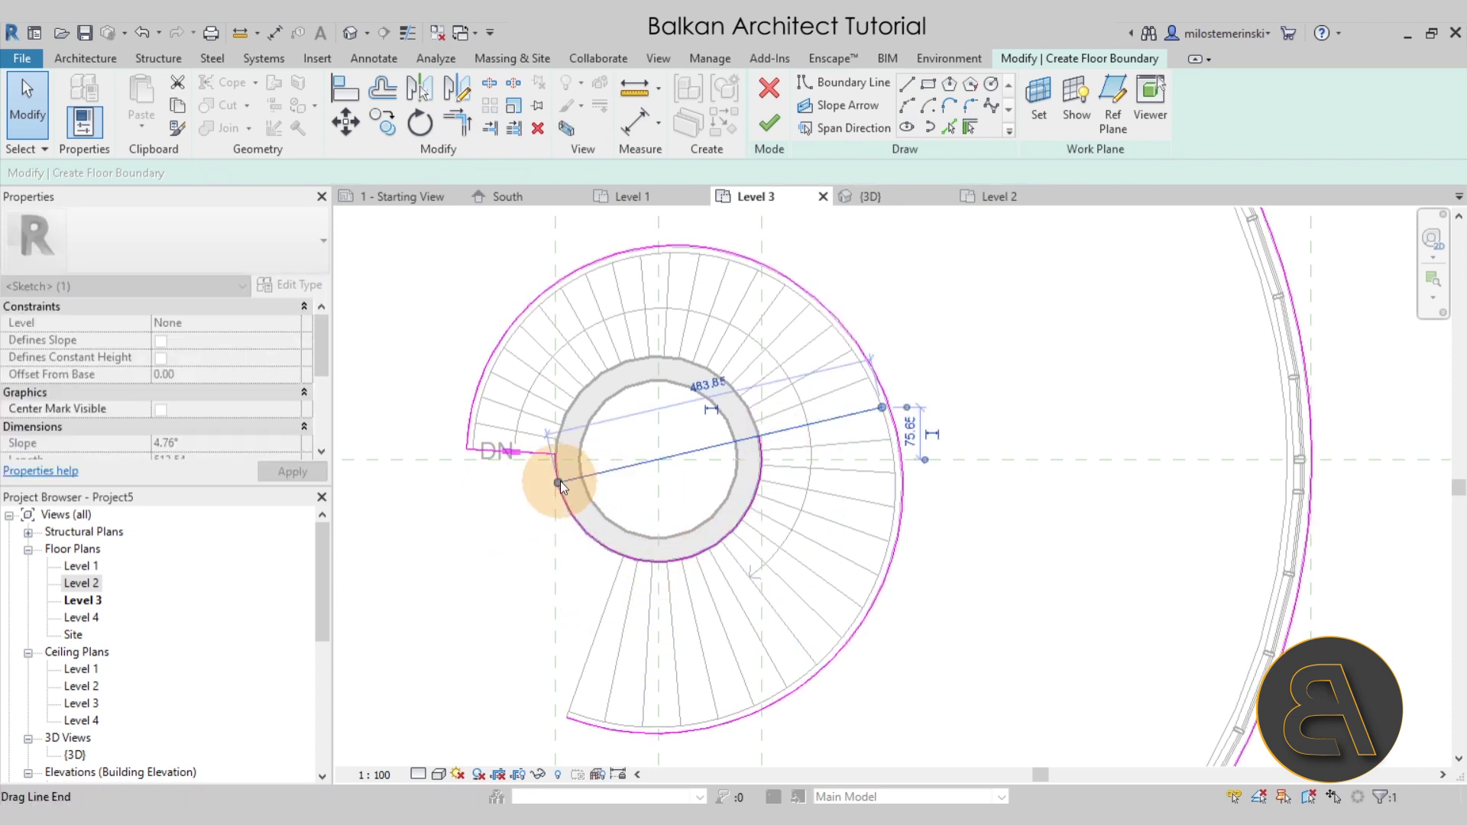
pyautogui.moveTo(561, 480); pyautogui.dragTo(758, 435)
pyautogui.click(891, 476)
pyautogui.click(540, 146)
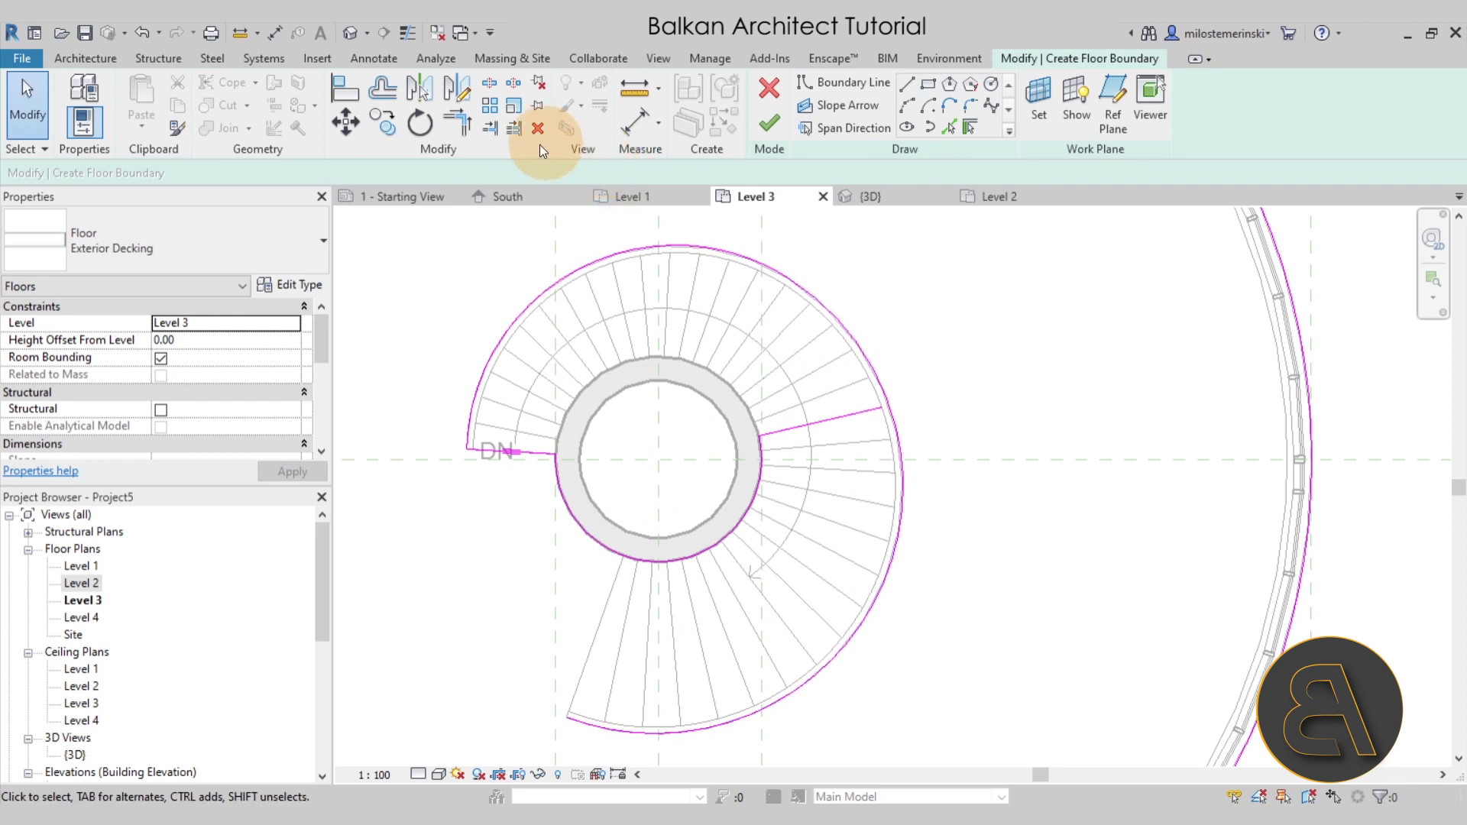
# Trim the outer stringer arc and the riser line to a corner, and finish the floor sketch
pyautogui.click(466, 122)
pyautogui.click(877, 412)
pyautogui.click(884, 392)
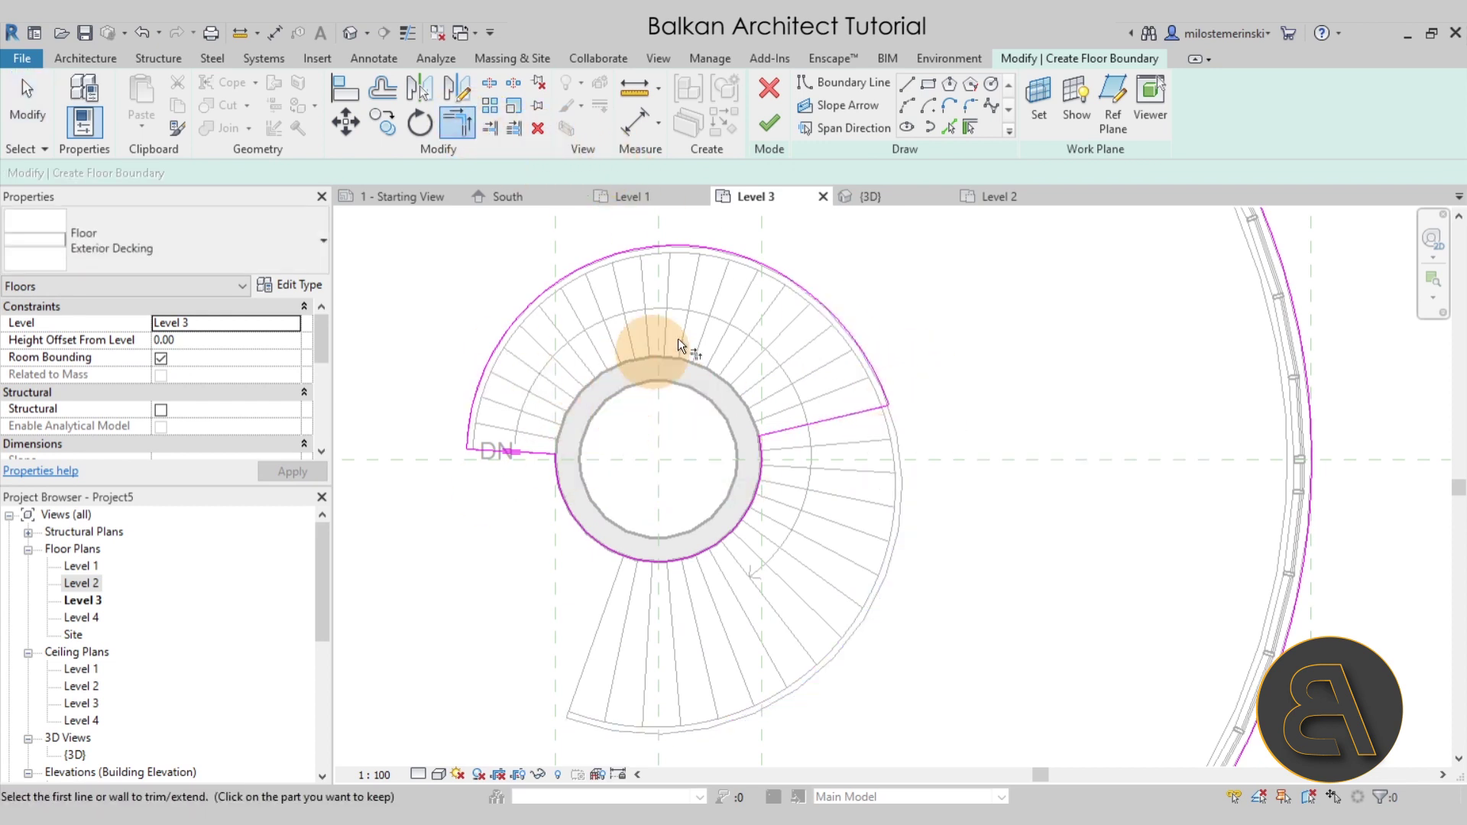
pyautogui.click(786, 119)
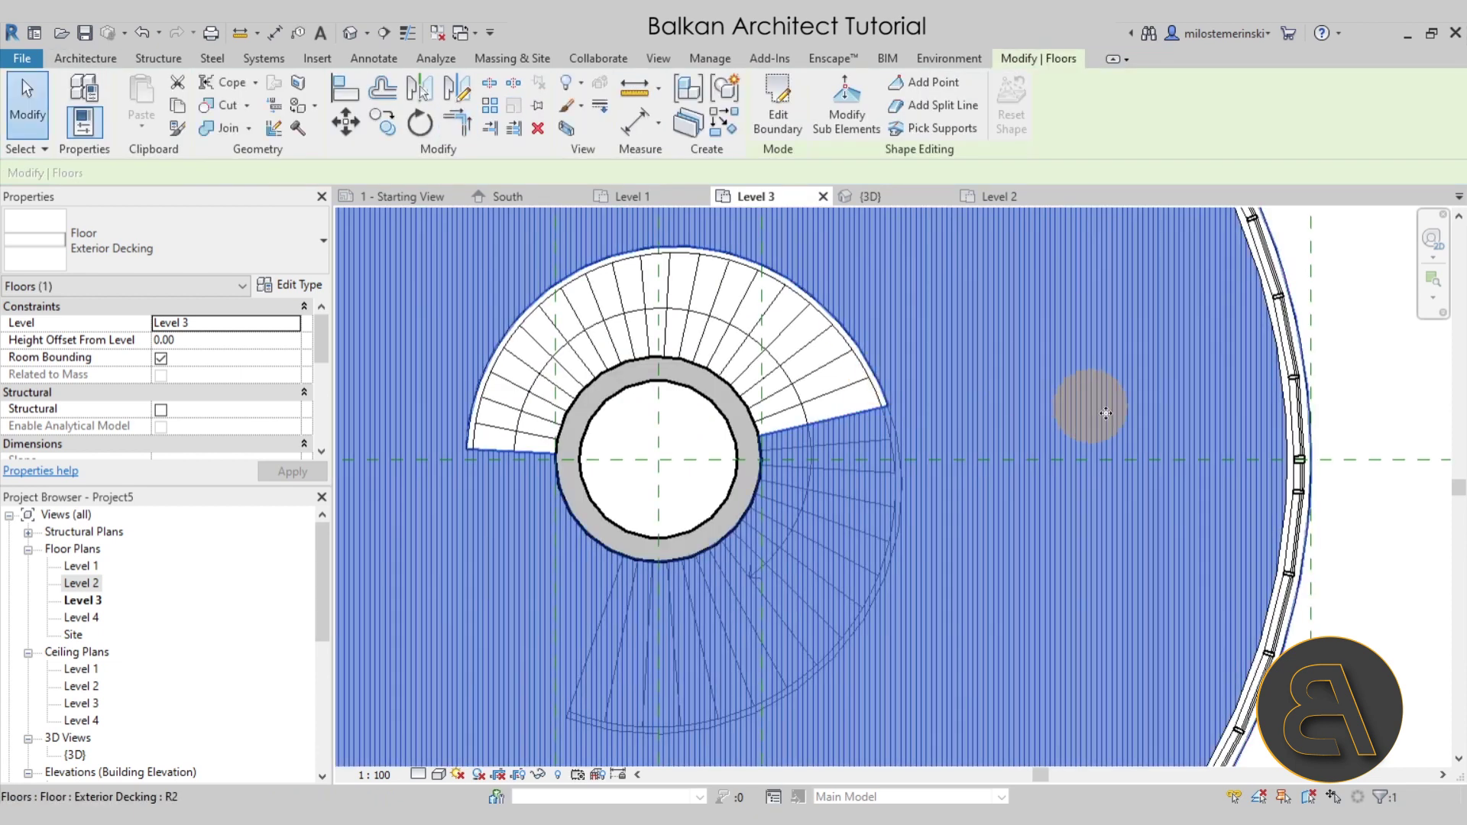
pyautogui.click(1392, 558)
# Change the Level 3 floor's type to Exterior Concrete and check the floor in the 3D view
pyautogui.click(879, 428)
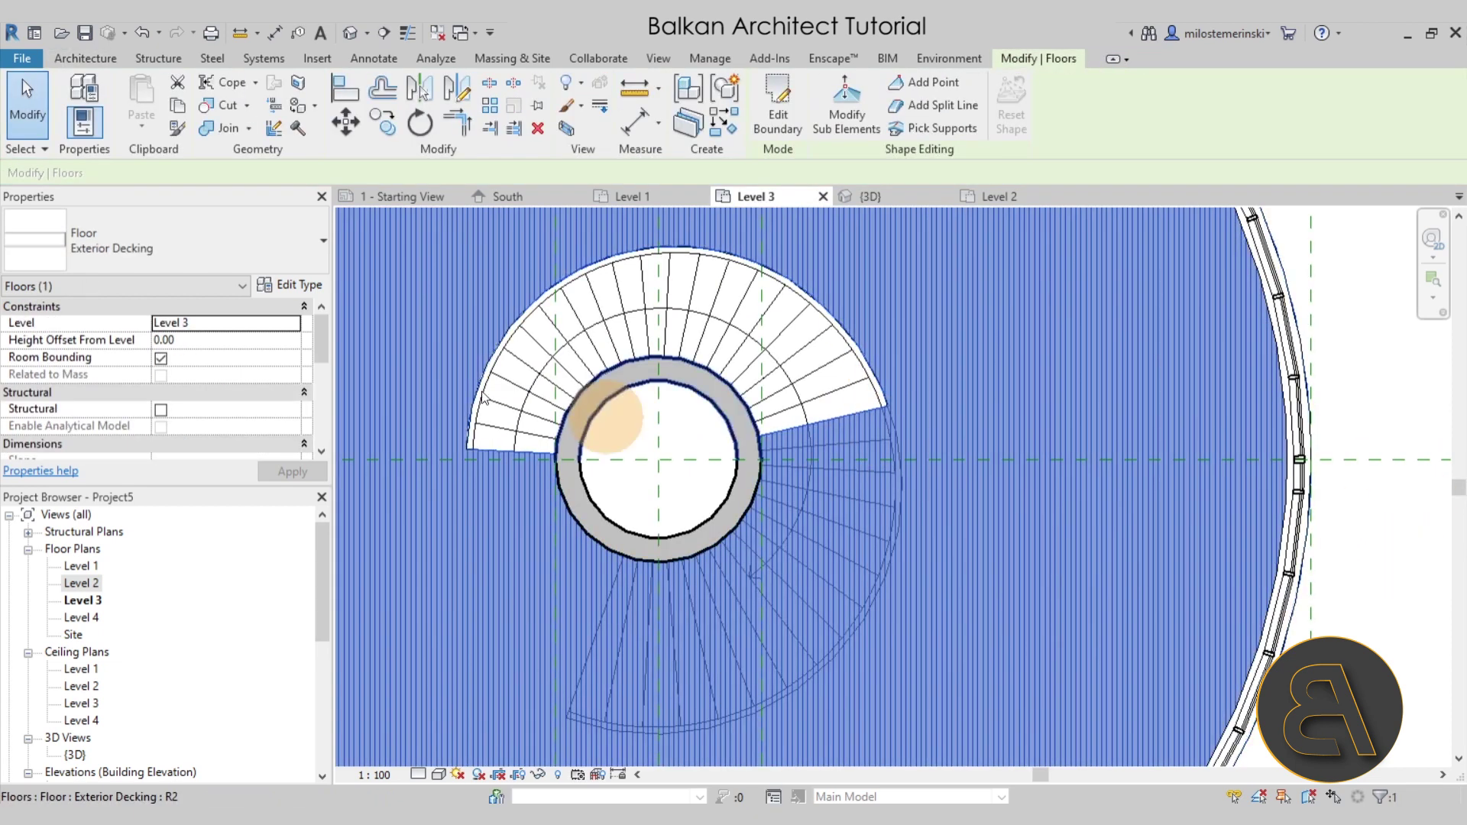
pyautogui.click(153, 254)
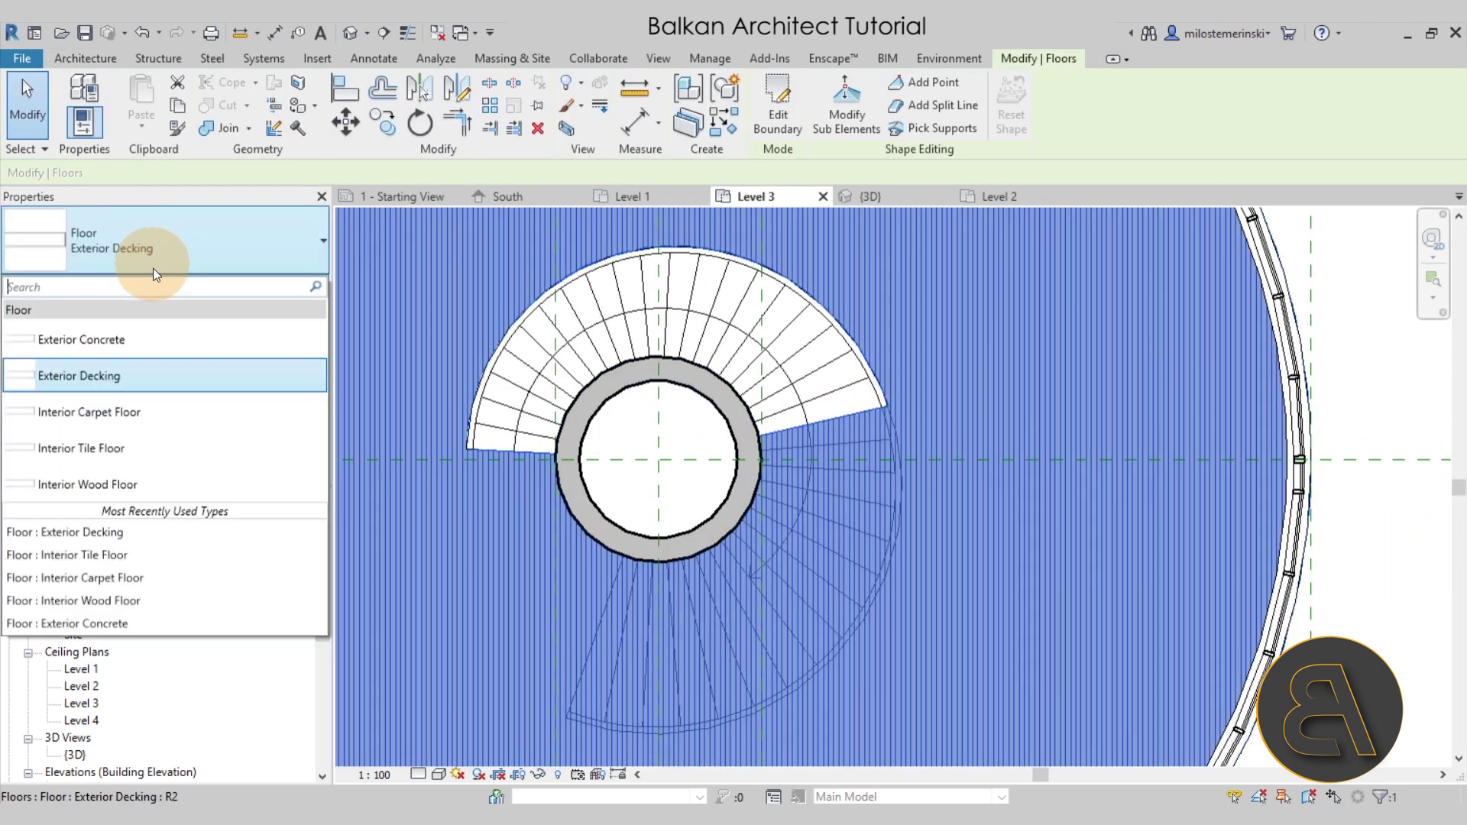
pyautogui.click(147, 340)
pyautogui.press('Escape')
pyautogui.scroll(-3, 787, 391)
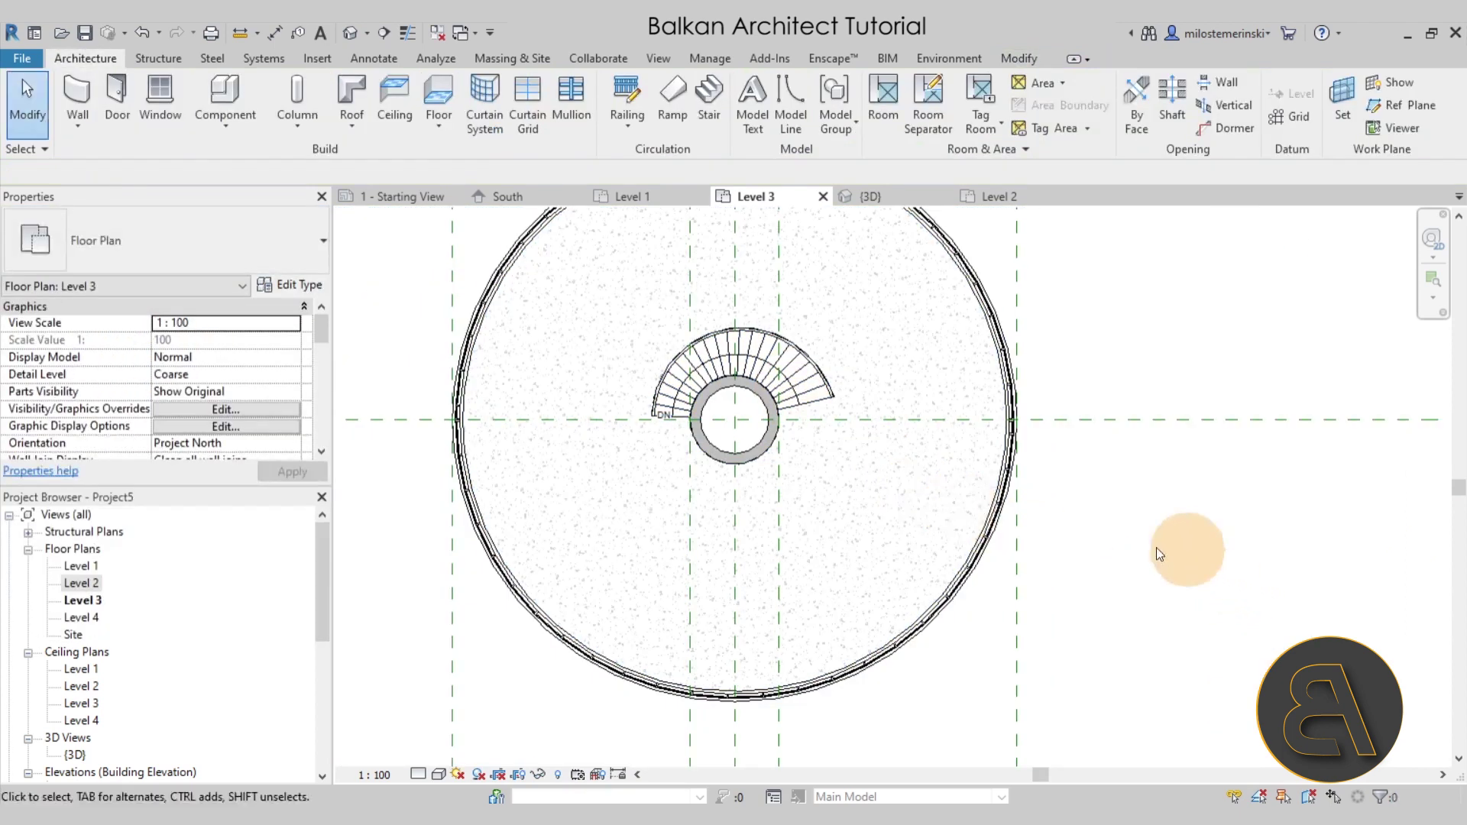
pyautogui.click(871, 196)
pyautogui.keyDown('shift'); pyautogui.moveTo(1085, 520); pyautogui.dragTo(673, 170, button='middle'); pyautogui.keyUp('shift')
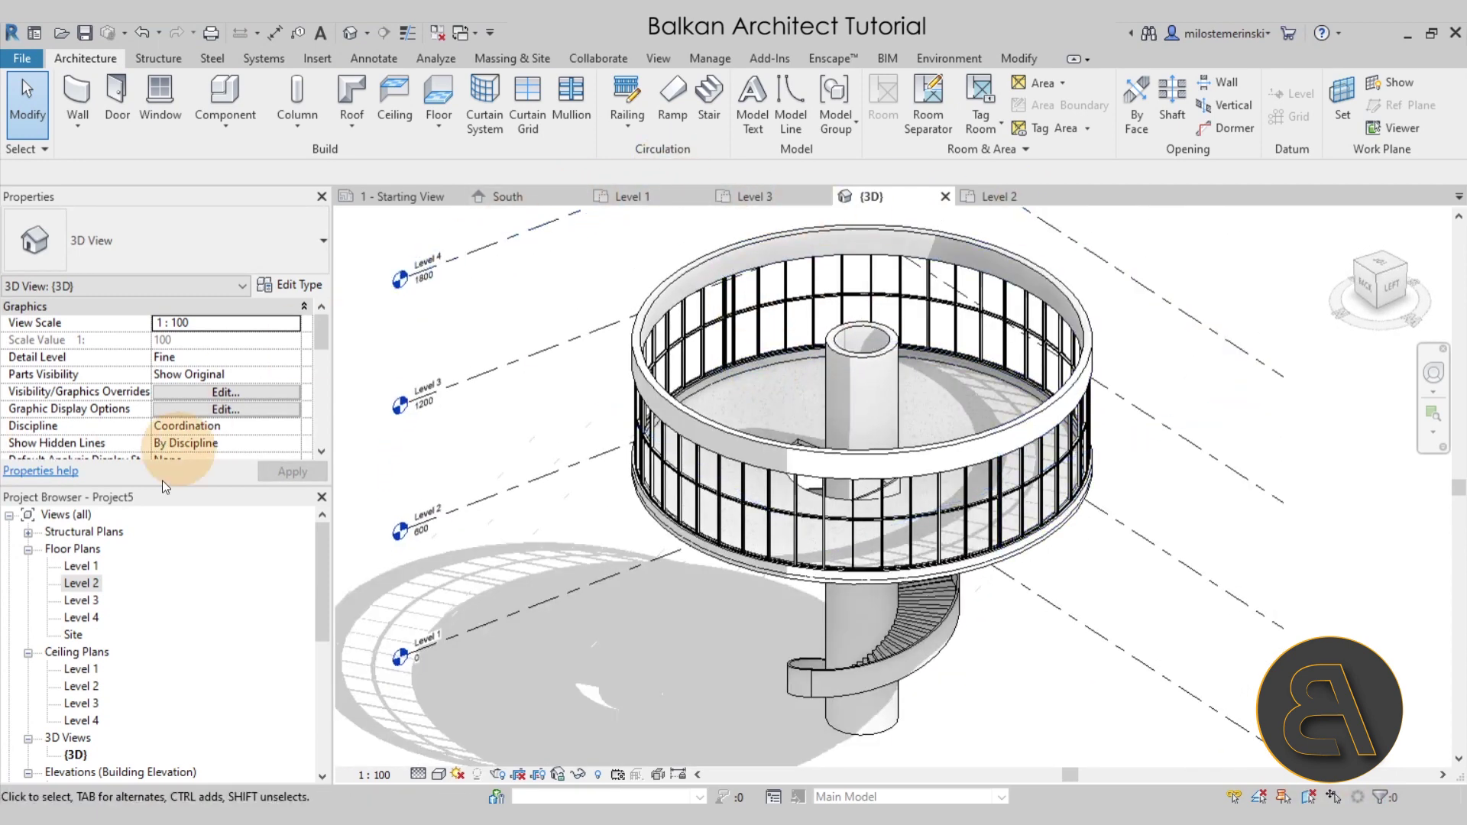
# Open the Level 4 floor plan and set its underlay base level to Level 3
pyautogui.doubleClick(81, 617)
pyautogui.scroll(2, 1047, 579)
pyautogui.moveTo(676, 388); pyautogui.dragTo(690, 558, button='middle')
pyautogui.scroll(-1, 681, 485)
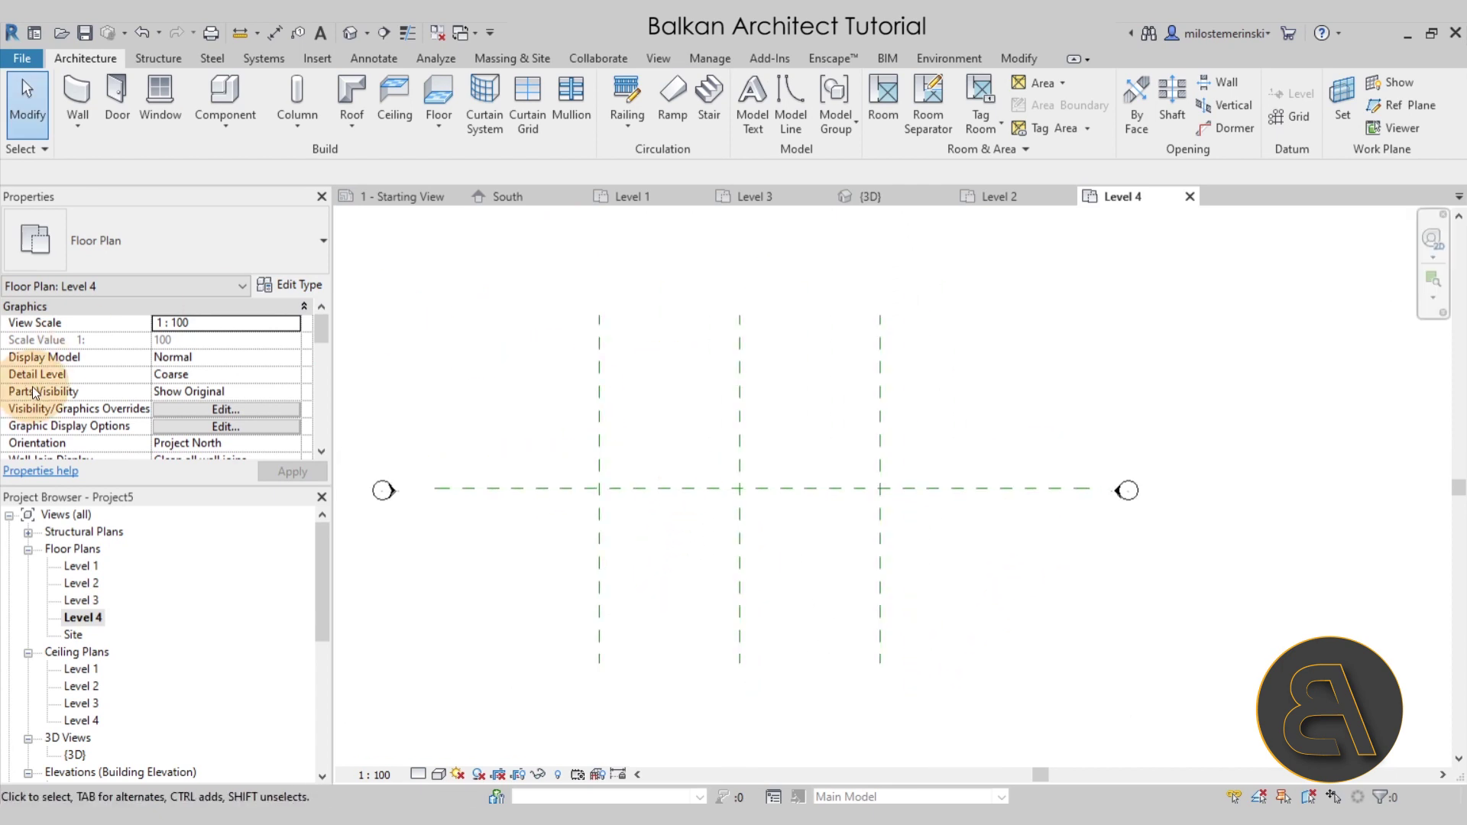
pyautogui.scroll(-6, 180, 365)
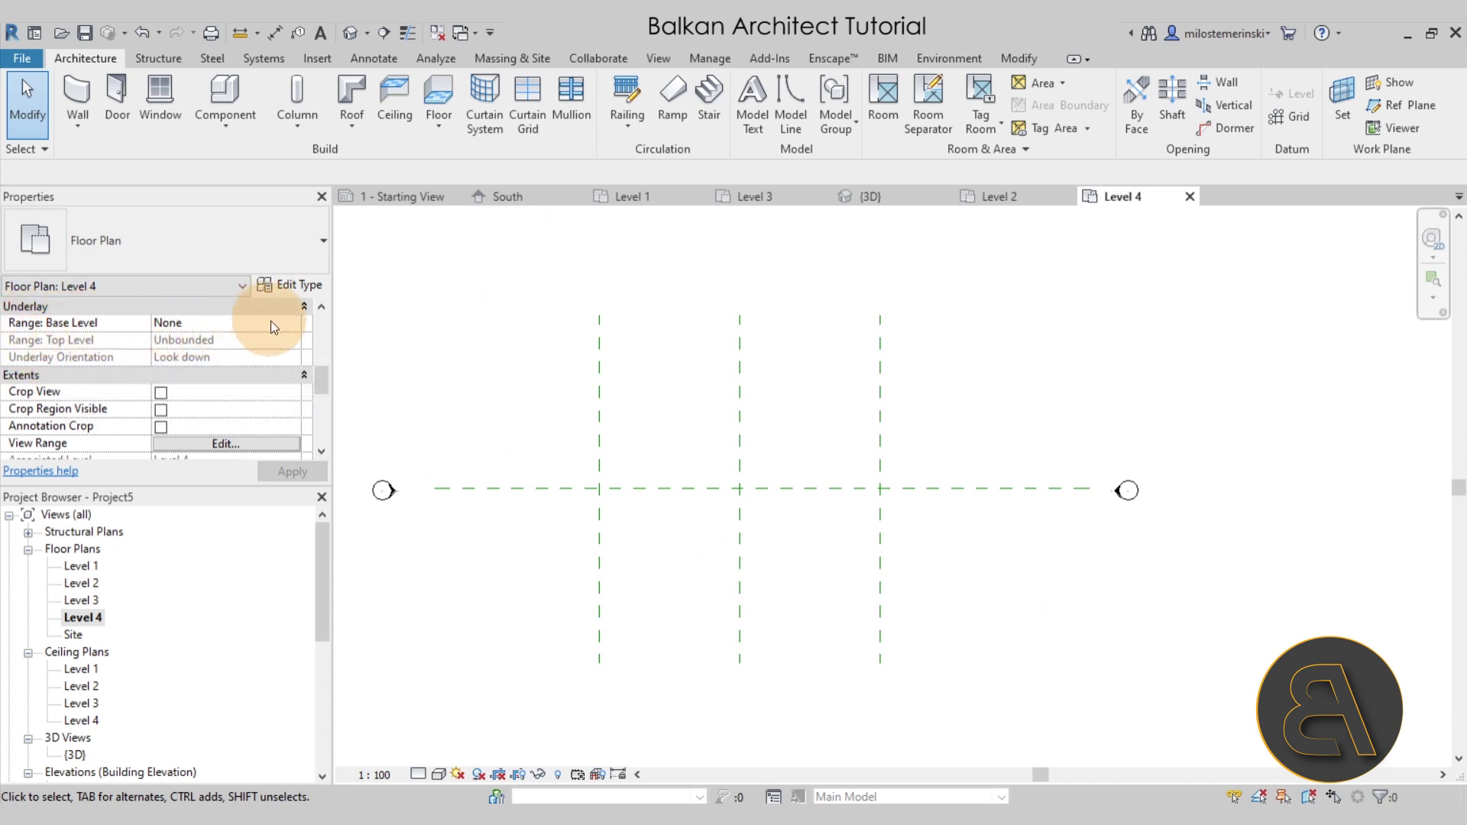
pyautogui.click(294, 324)
pyautogui.click(293, 324)
pyautogui.click(176, 380)
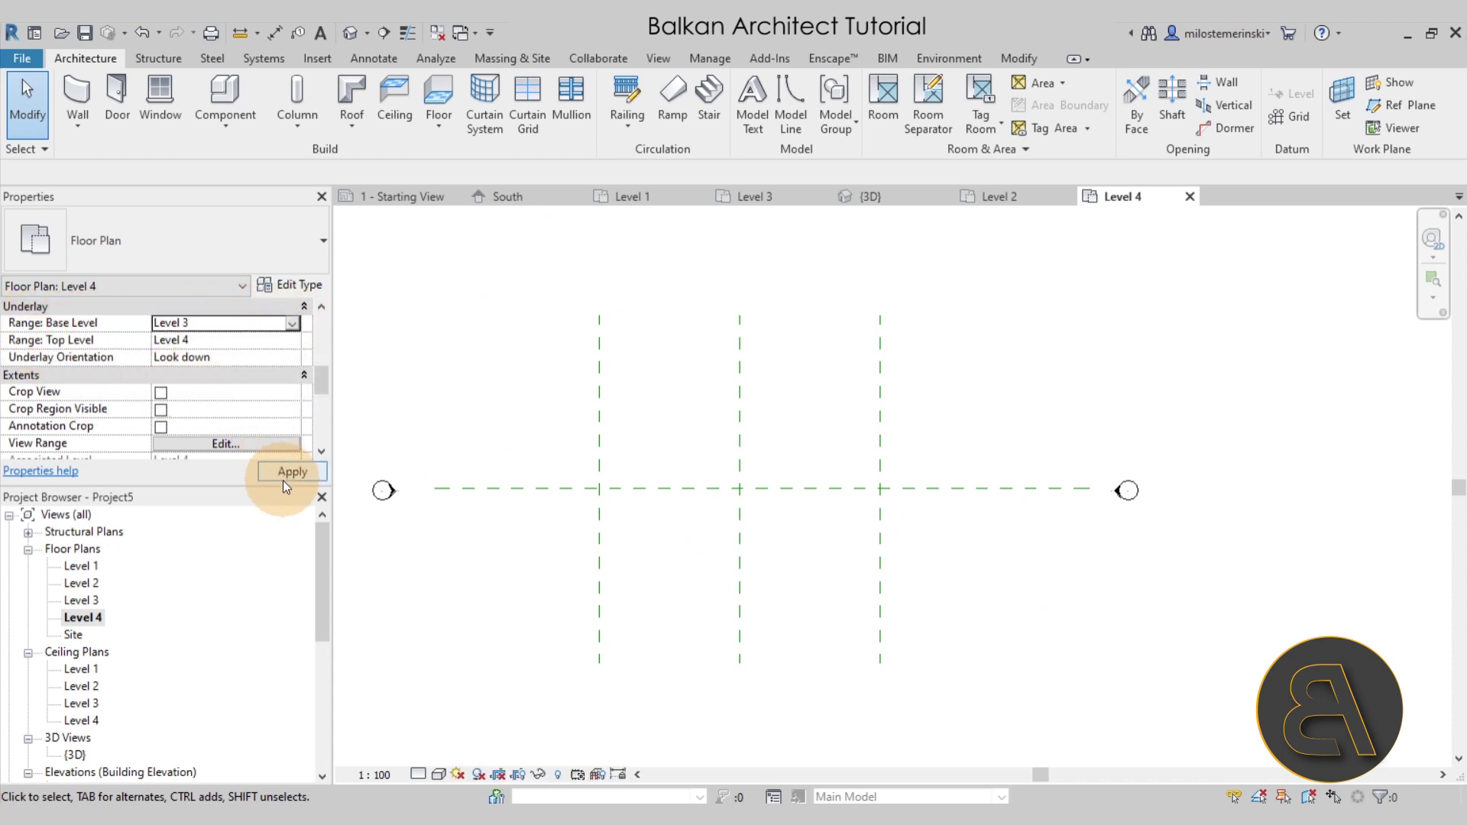
pyautogui.click(831, 547)
pyautogui.scroll(2, 832, 480)
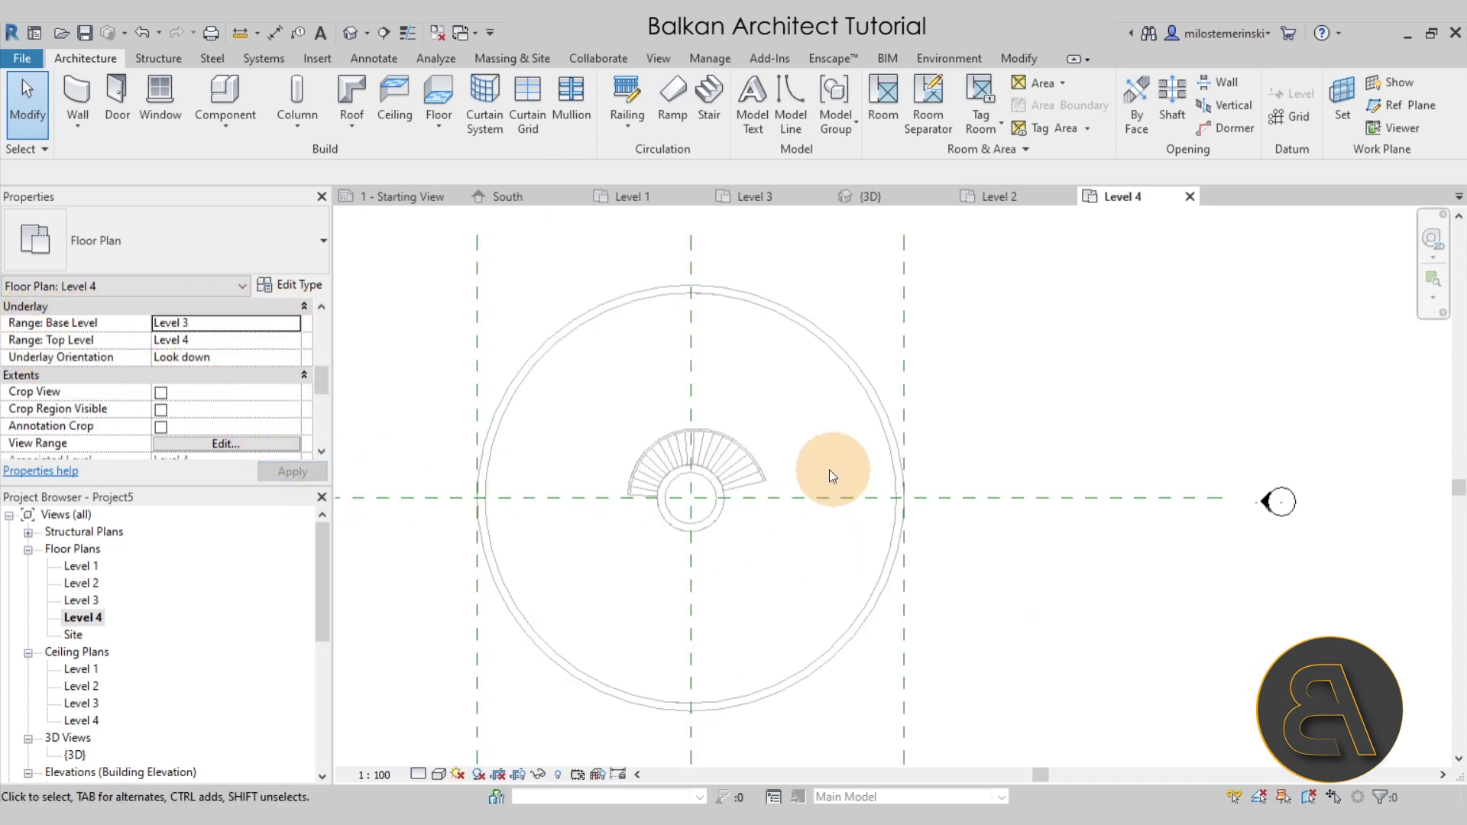
pyautogui.moveTo(764, 471); pyautogui.dragTo(756, 449, button='middle')
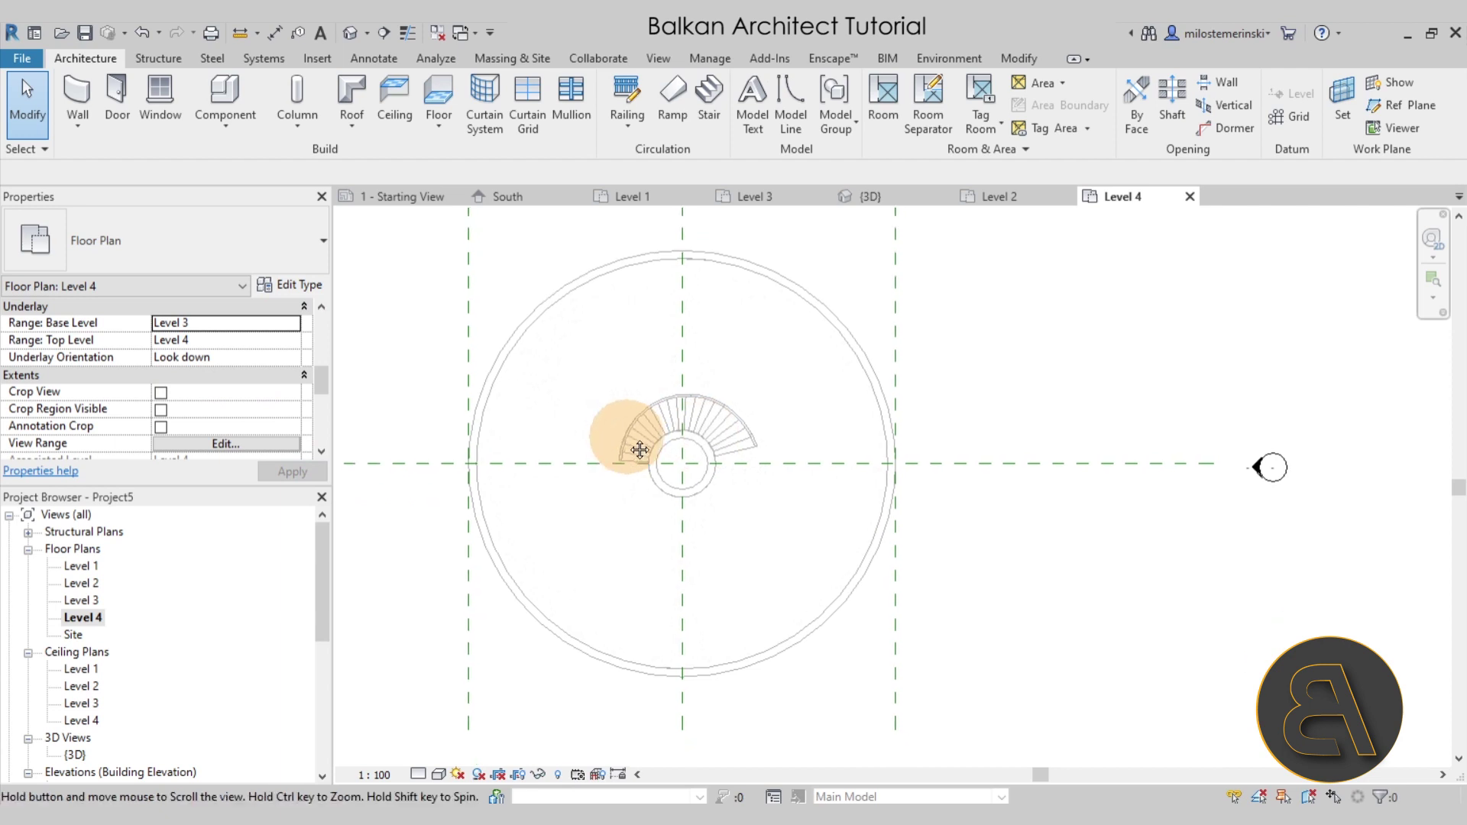
# Start a roof by footprint on Level 4 and sketch a non-sloping circle of radius 915 from the core's centre to the outer wall's inner face
pyautogui.click(356, 103)
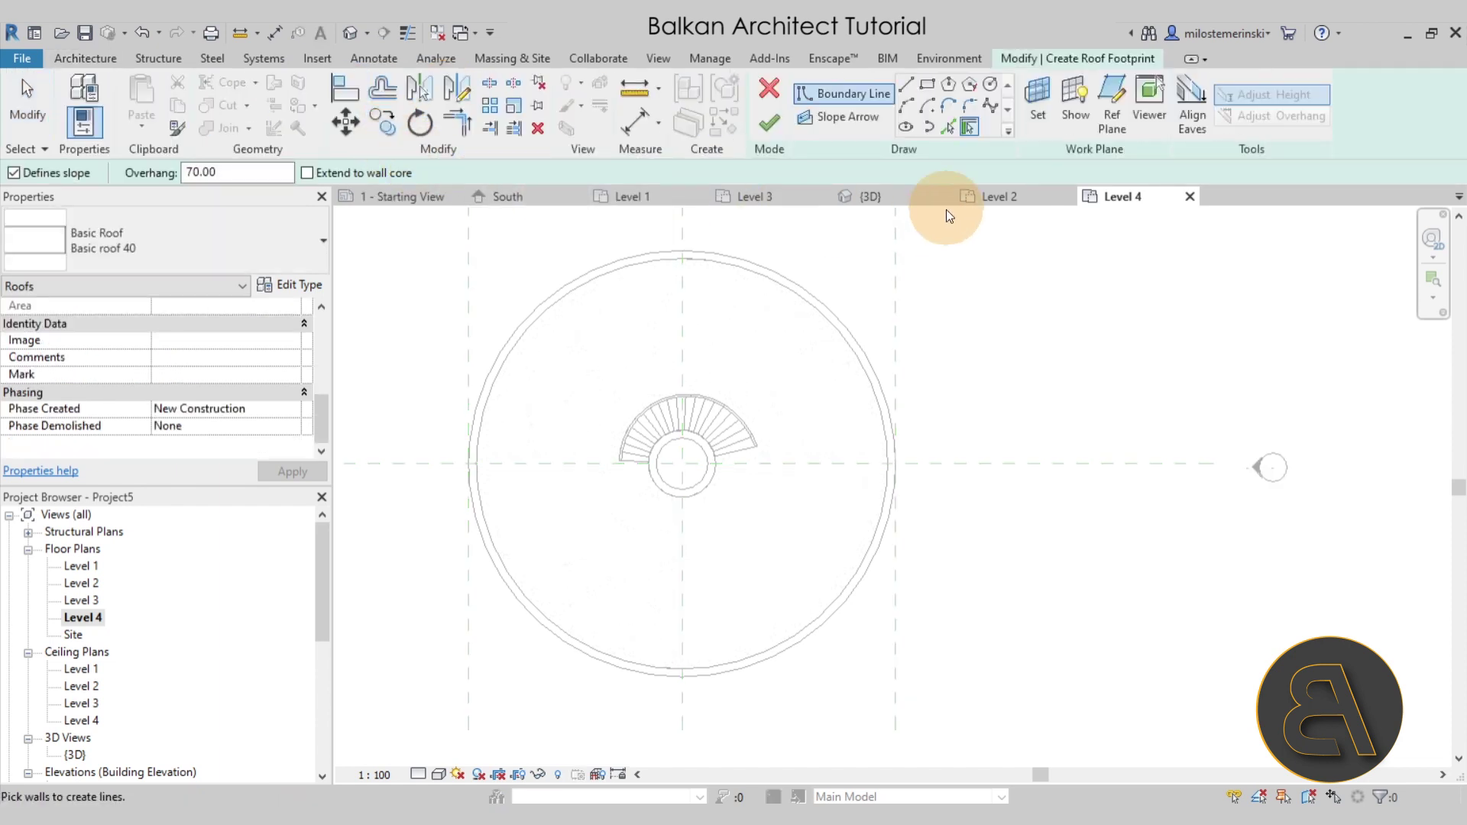
pyautogui.click(990, 85)
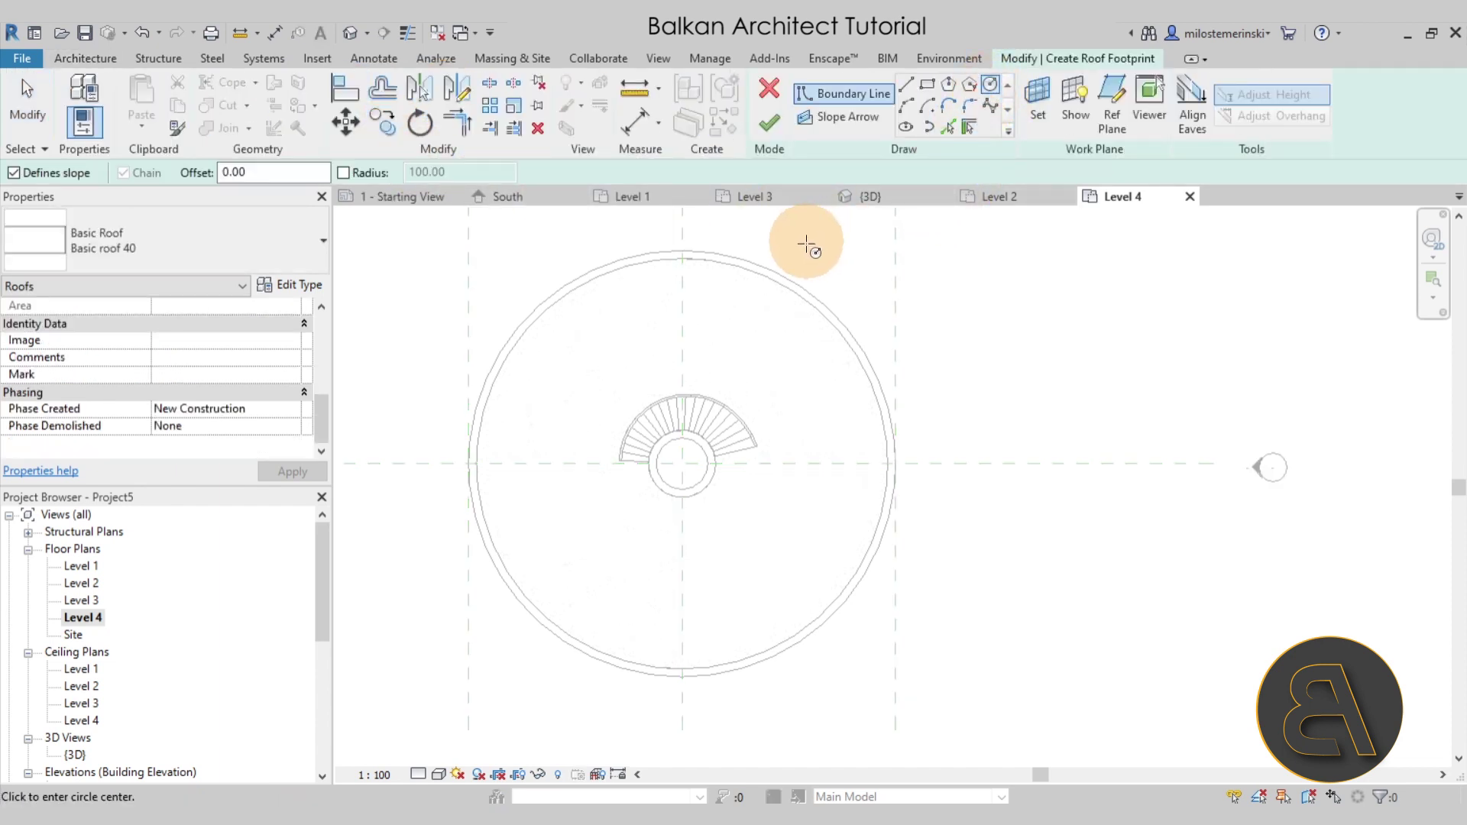
pyautogui.click(58, 174)
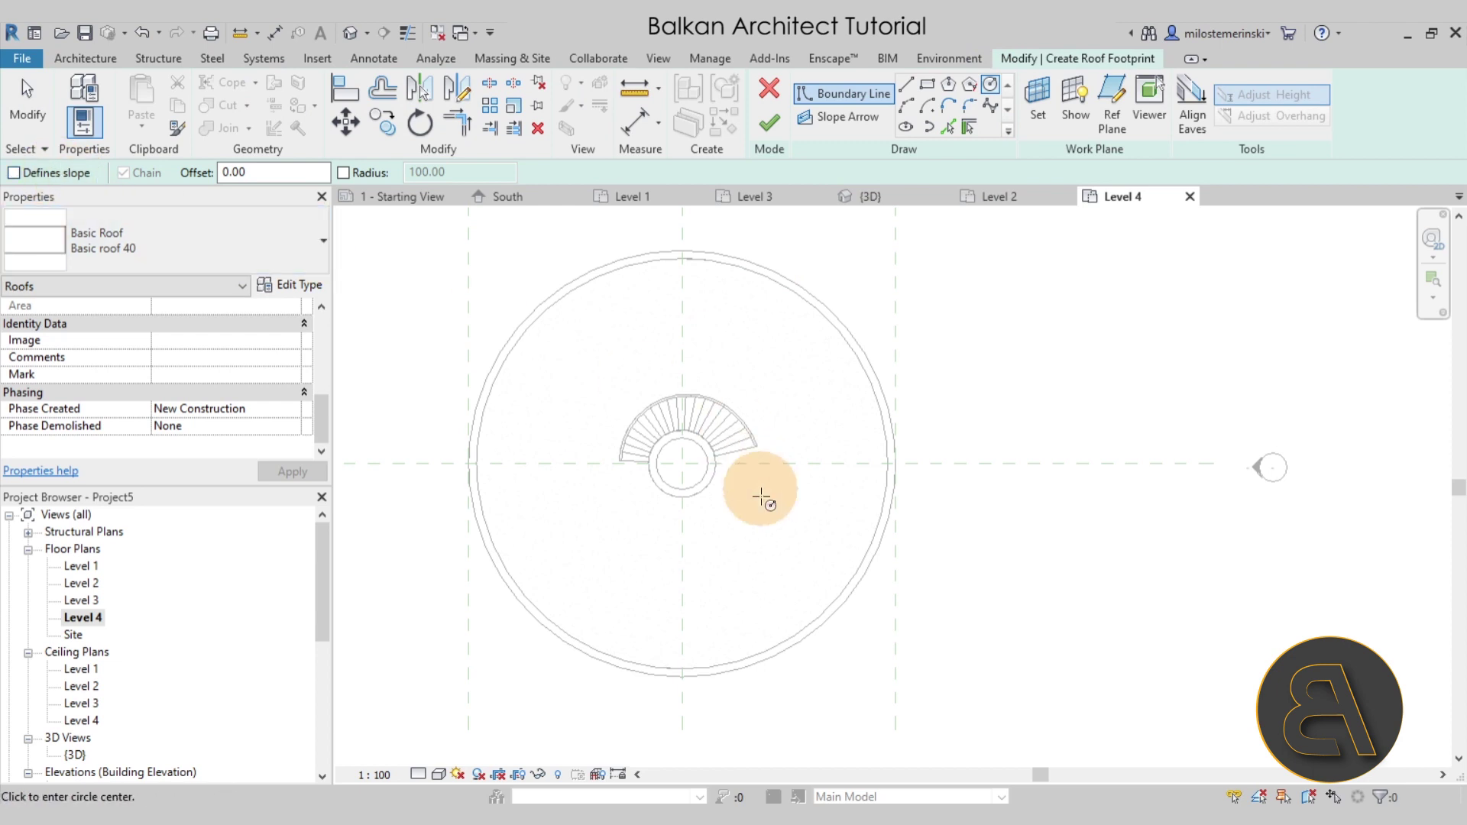
pyautogui.click(683, 463)
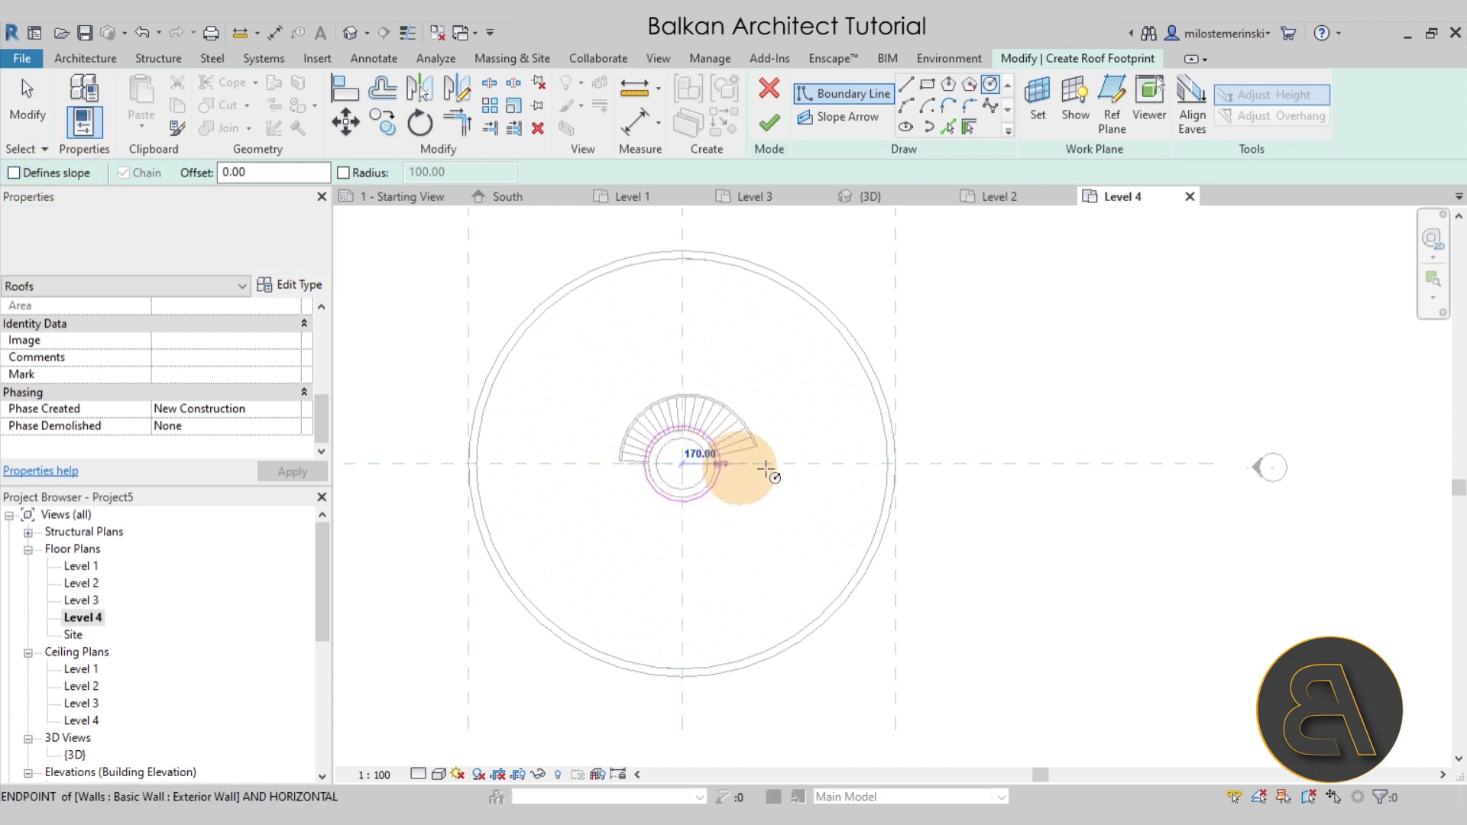
pyautogui.click(887, 463)
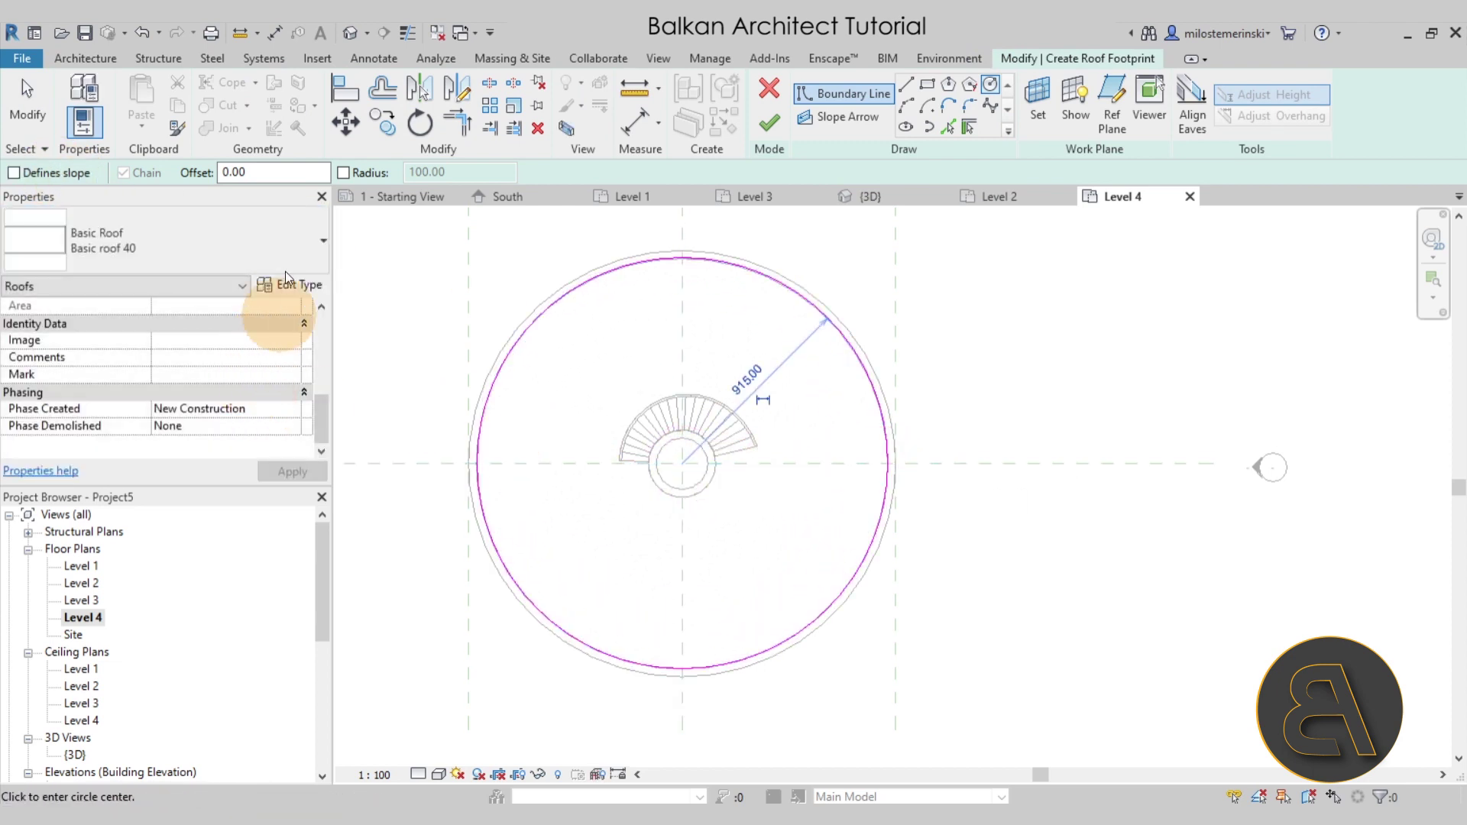
# Set the sketch offset to -80 and finish the roof footprint
pyautogui.moveTo(274, 179); pyautogui.dragTo(197, 182)
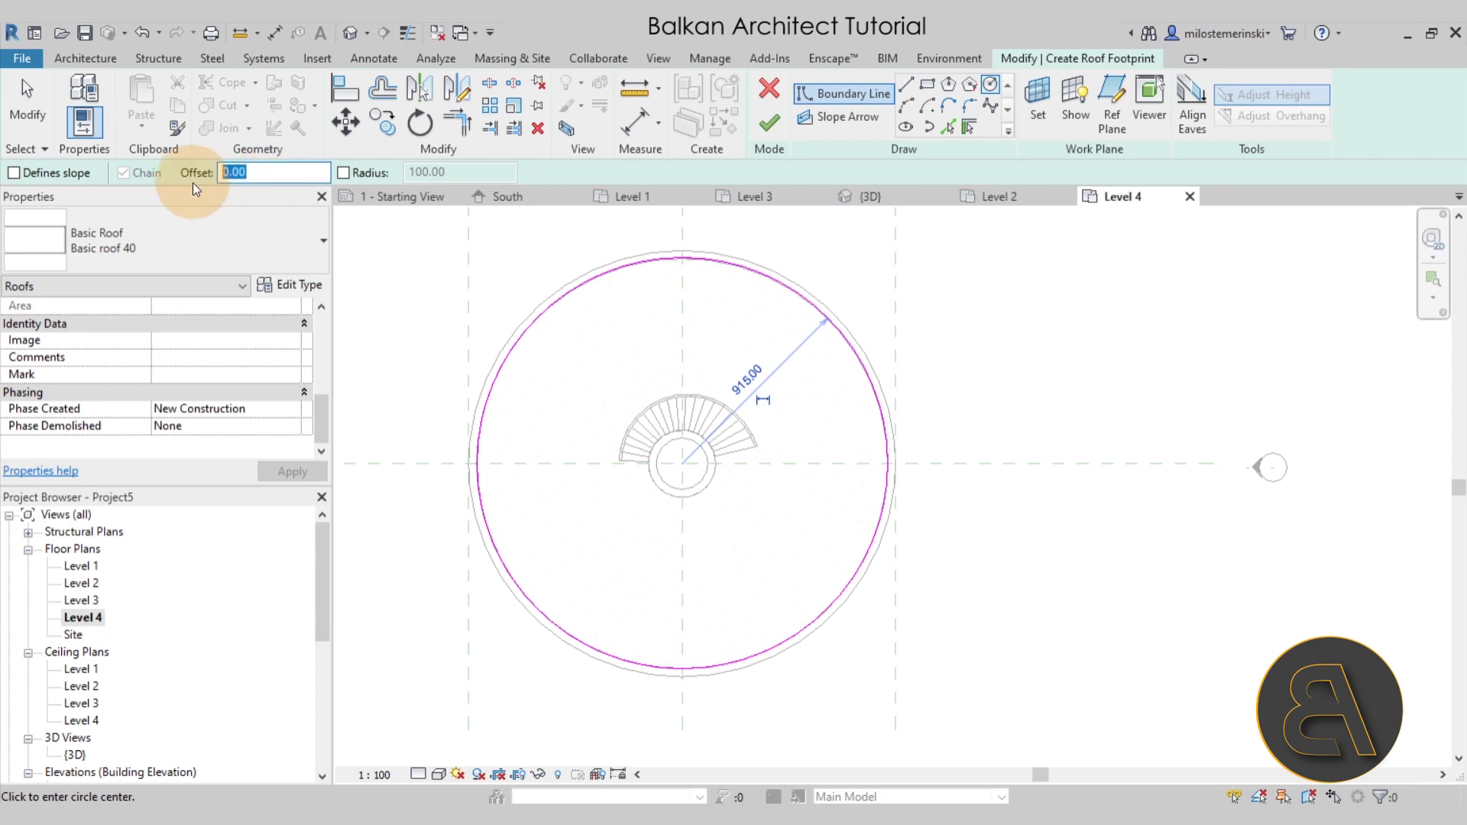
pyautogui.write('-80.00')
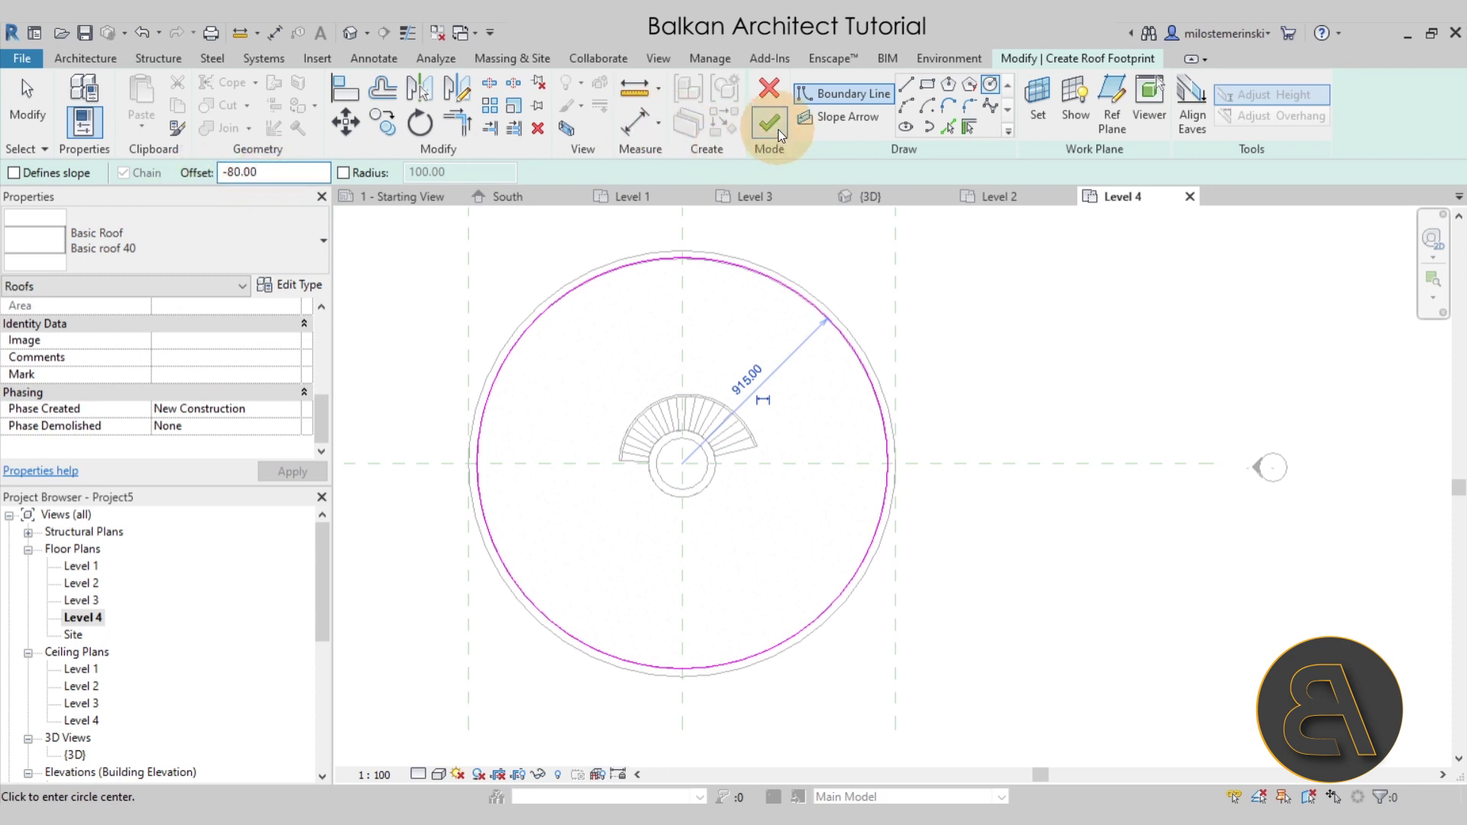
pyautogui.click(770, 124)
# In the 3D view, set the roof's base offset from Level 4 to -80
pyautogui.click(877, 198)
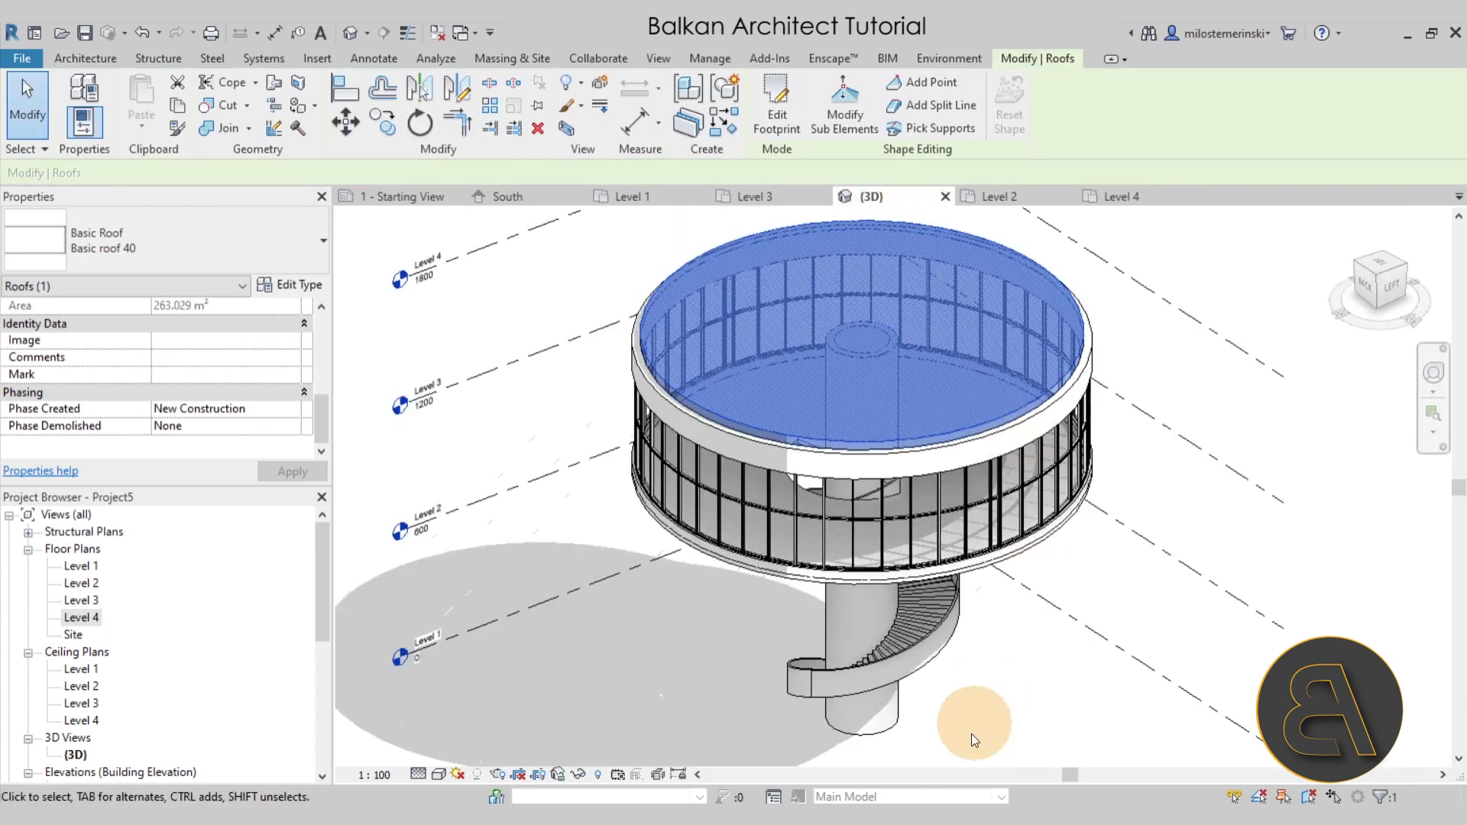
pyautogui.keyDown('shift'); pyautogui.moveTo(1012, 709); pyautogui.dragTo(715, 430, button='middle'); pyautogui.keyUp('shift')
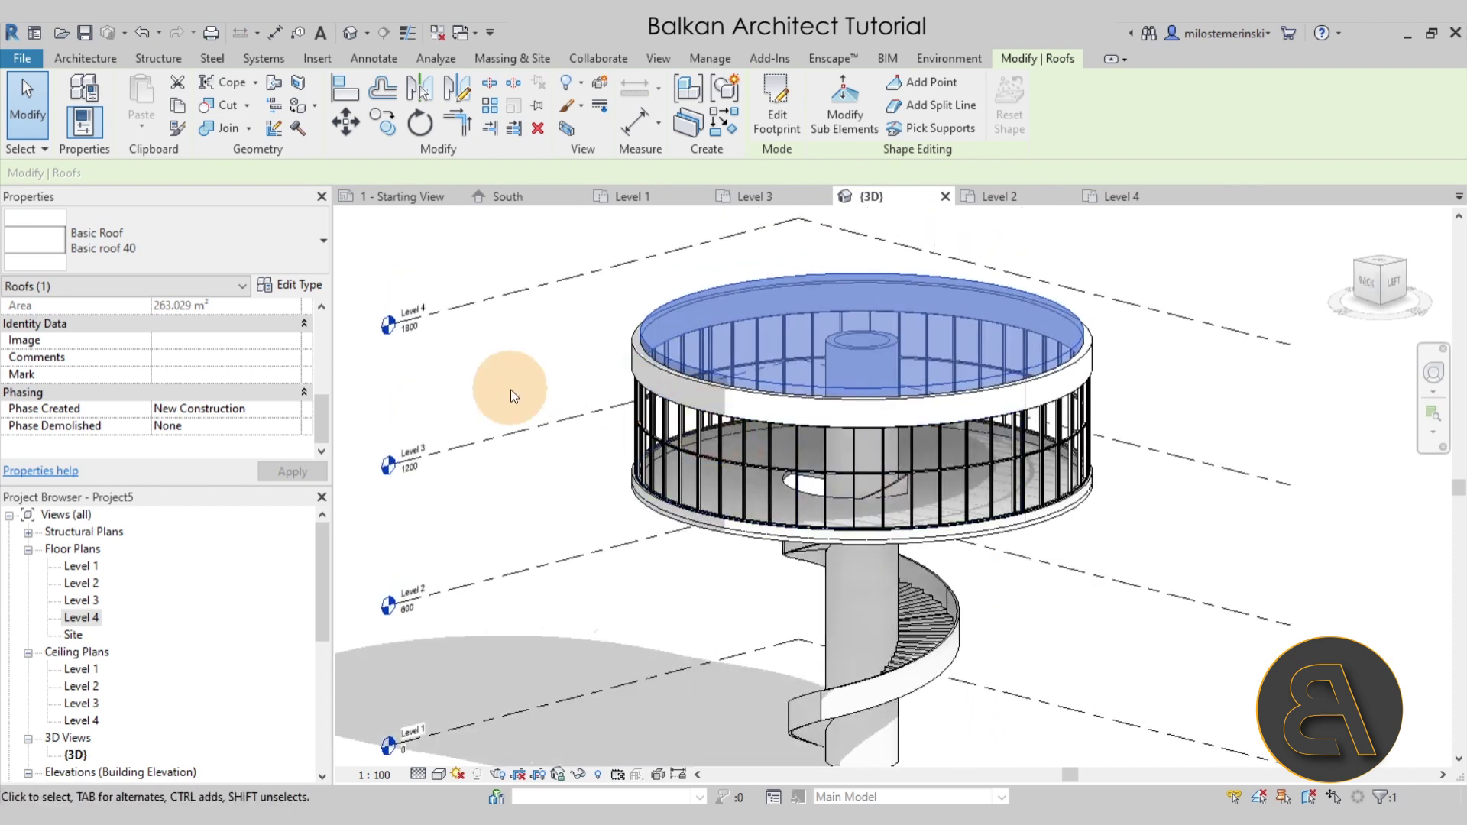
pyautogui.click(589, 527)
pyautogui.click(717, 380)
pyautogui.scroll(5, 214, 411)
pyautogui.click(233, 375)
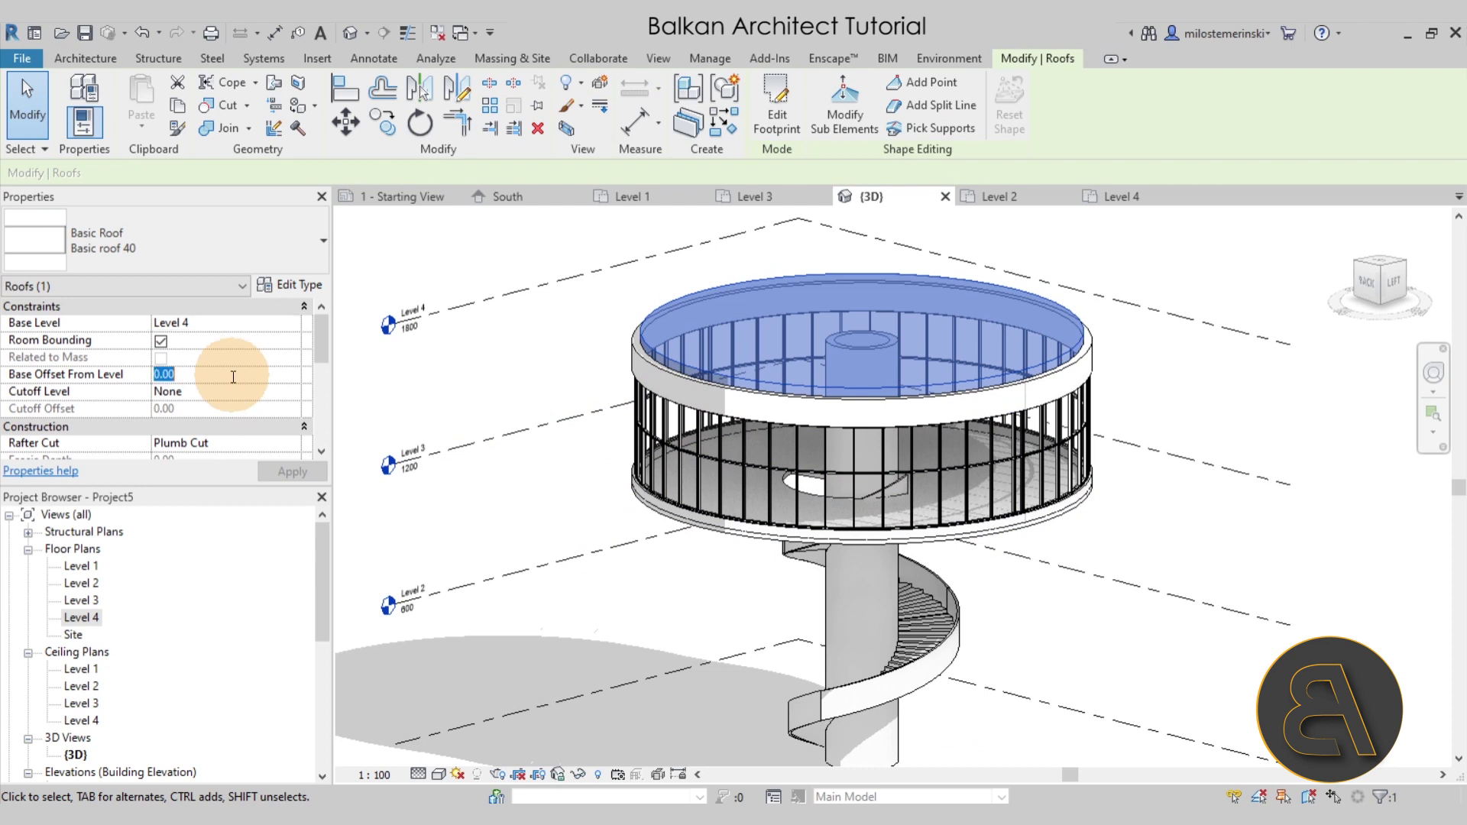
pyautogui.write('--')
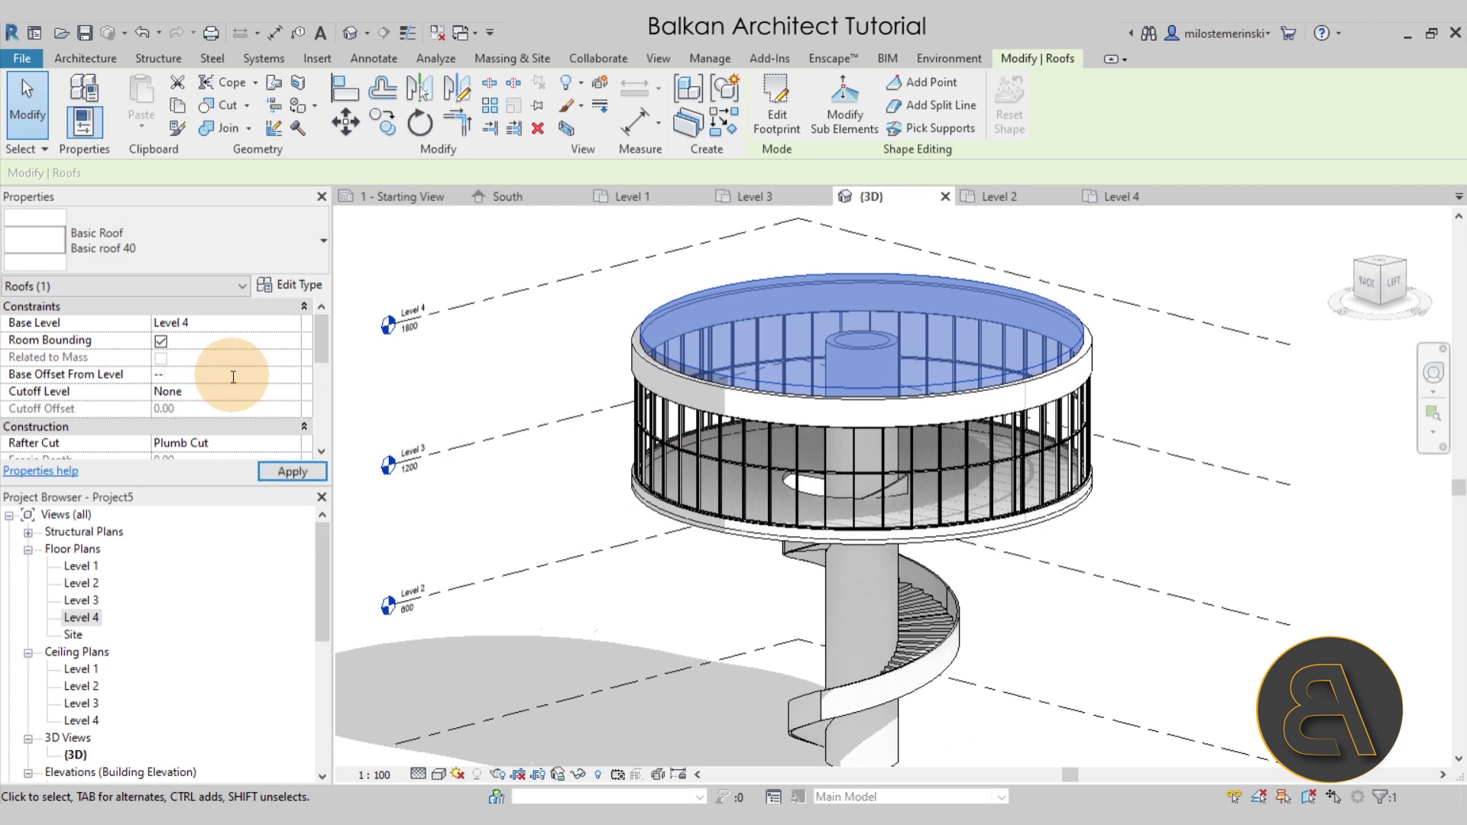
pyautogui.write('80')
pyautogui.press('Return')
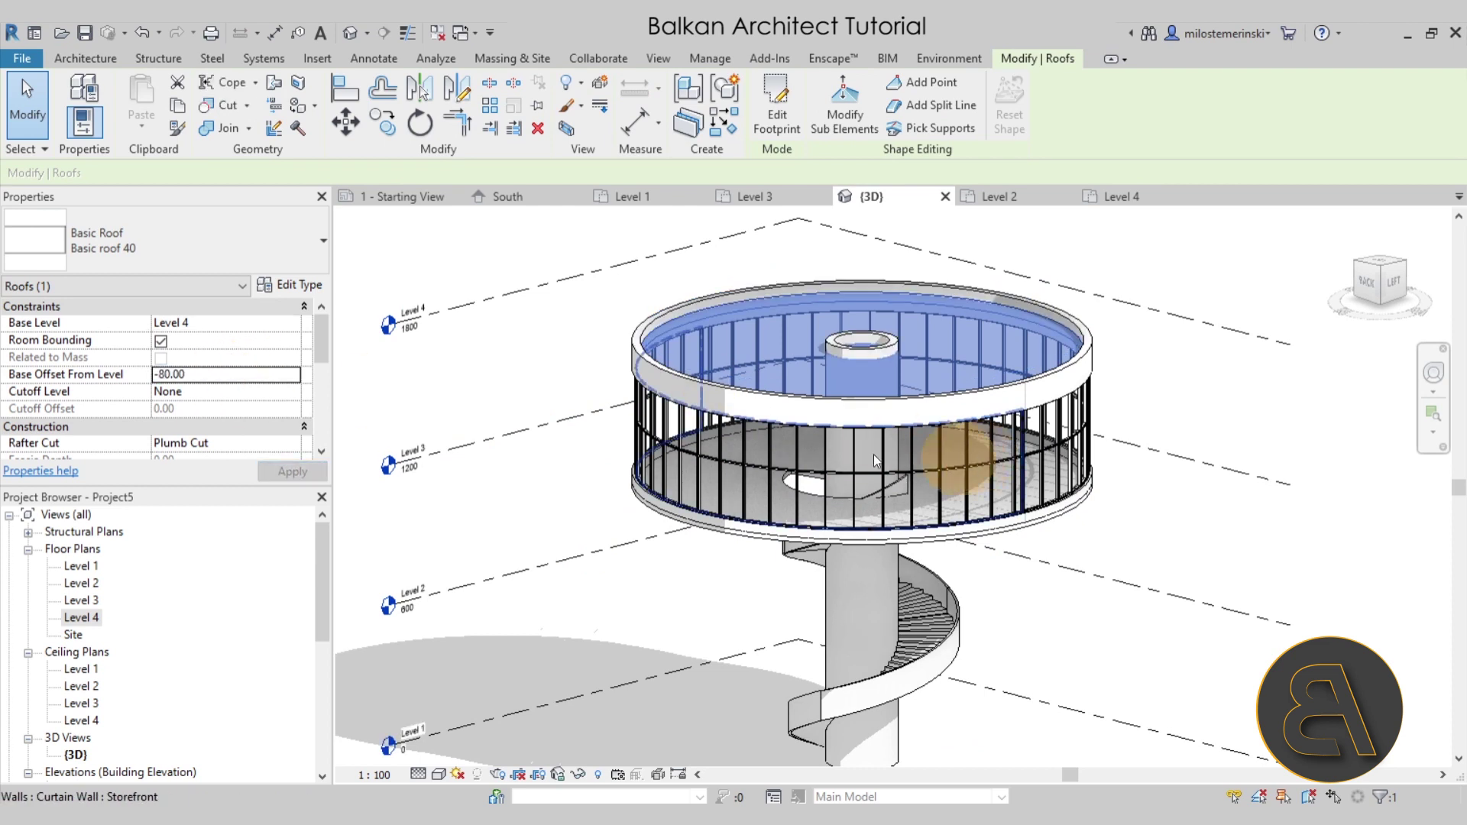
pyautogui.click(147, 254)
pyautogui.click(573, 347)
# Attach the top of the circular core wall to the roof
pyautogui.keyDown('shift'); pyautogui.moveTo(548, 363); pyautogui.dragTo(819, 392, button='middle'); pyautogui.keyUp('shift')
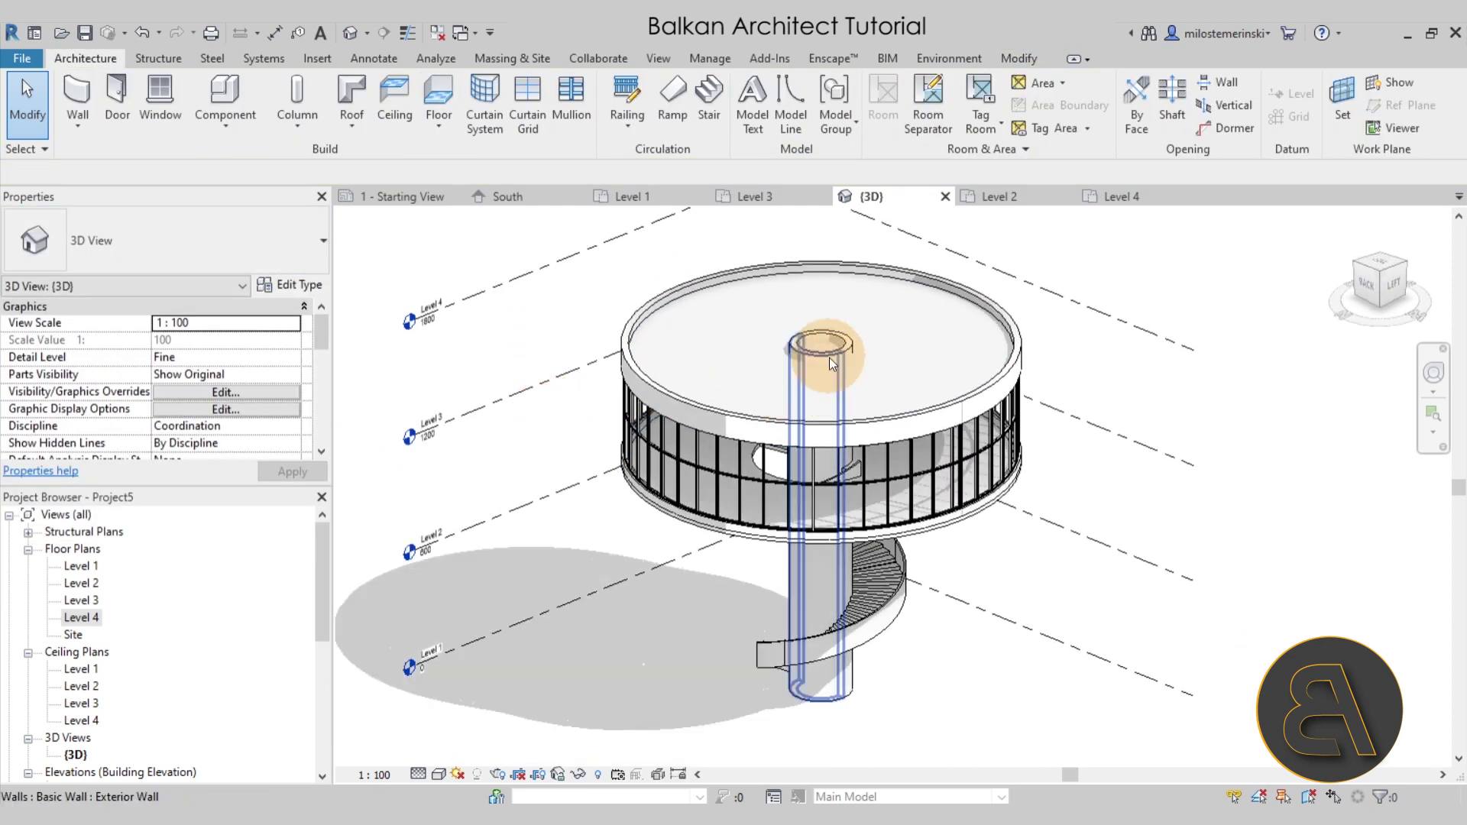
pyautogui.click(828, 357)
pyautogui.click(908, 105)
pyautogui.click(800, 280)
pyautogui.click(1054, 578)
# Examine the tower in 3D from several angles, checking the spiral stairs, glazed drum and roof edge
pyautogui.keyDown('shift'); pyautogui.moveTo(1100, 573); pyautogui.dragTo(1092, 625, button='middle'); pyautogui.keyUp('shift')
pyautogui.scroll(4, 1001, 530)
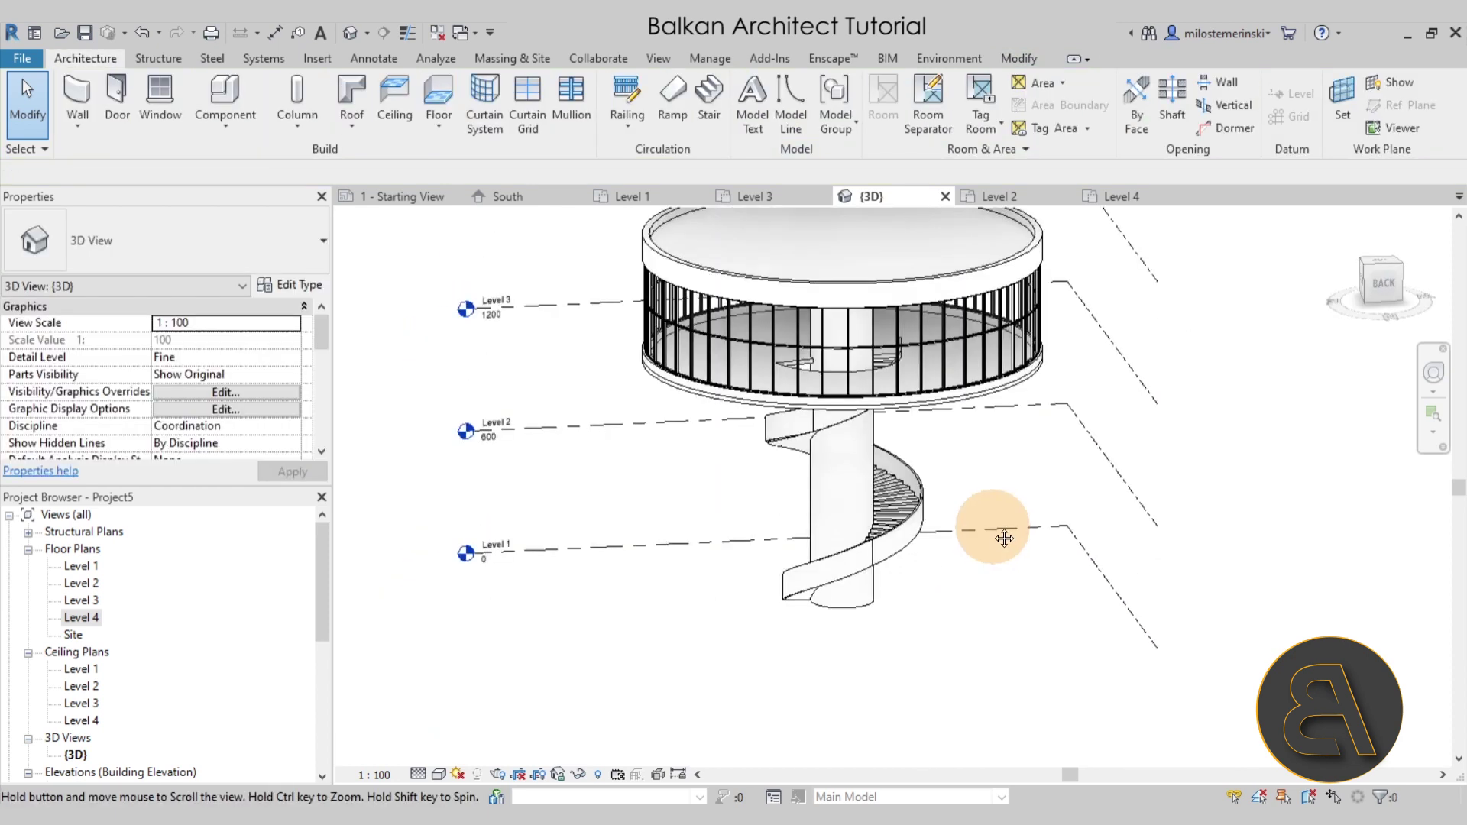
pyautogui.scroll(-3, 868, 589)
pyautogui.scroll(-2, 884, 662)
pyautogui.keyDown('shift'); pyautogui.moveTo(884, 662); pyautogui.dragTo(813, 468, button='middle'); pyautogui.keyUp('shift')
pyautogui.scroll(3, 810, 466)
pyautogui.scroll(3, 808, 465)
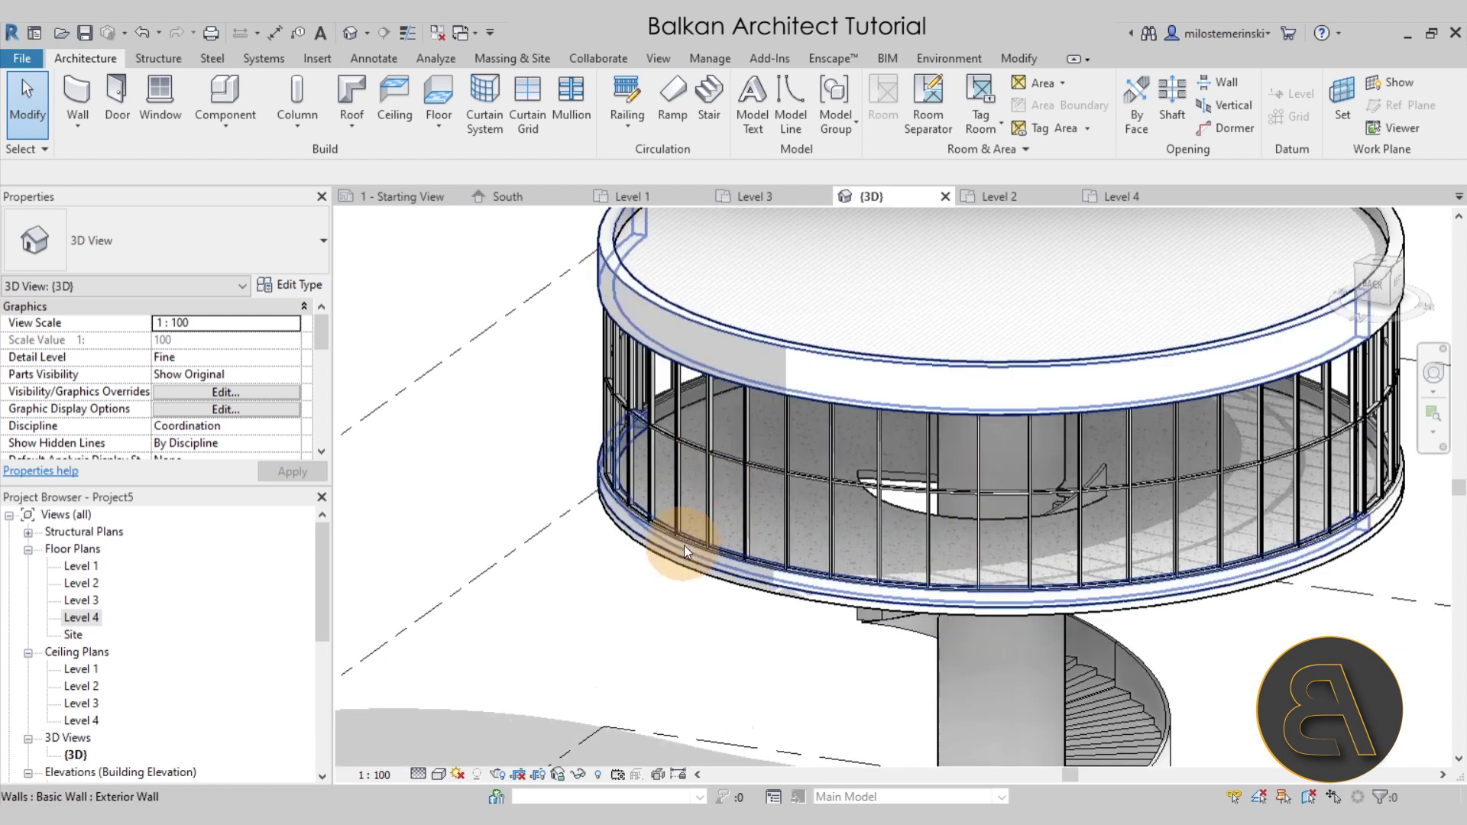
pyautogui.scroll(-5, 939, 491)
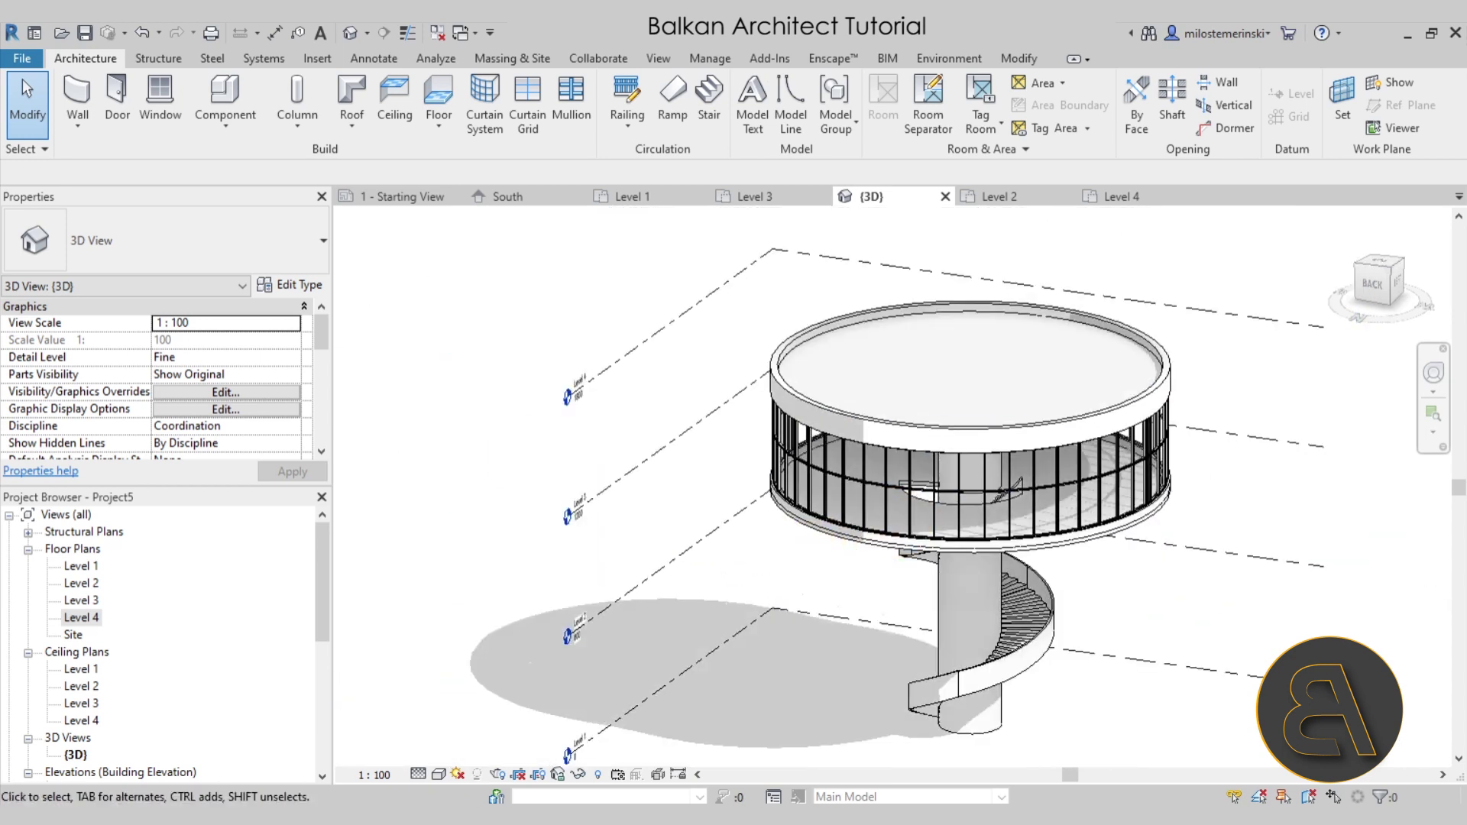
# Compare the model with the reference photo in Photos, and return to Revit to review the tower's overall form and stairs
pyautogui.hotkey('alt', 'Tab')
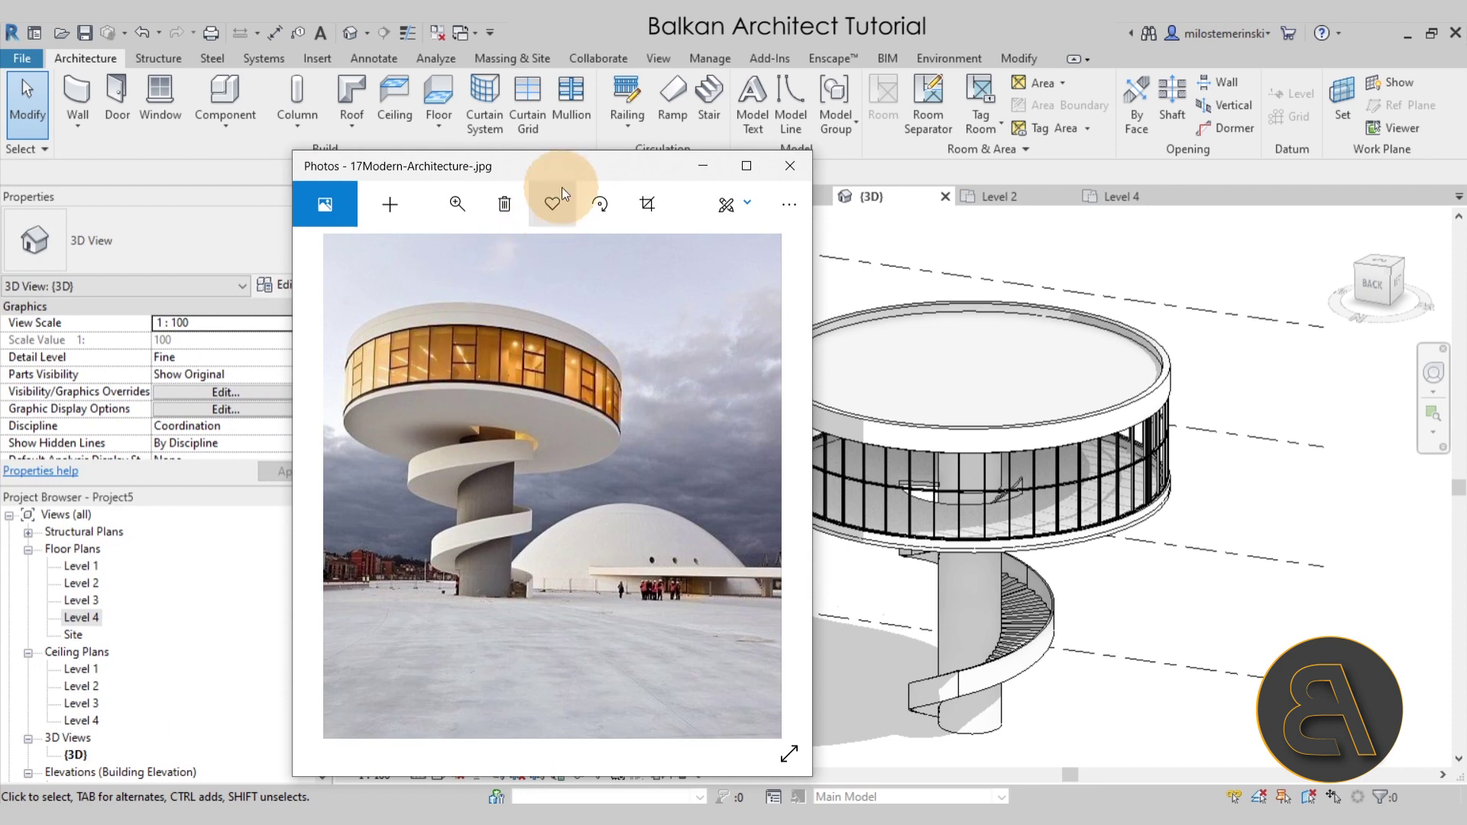
pyautogui.hotkey('alt', 'Tab')
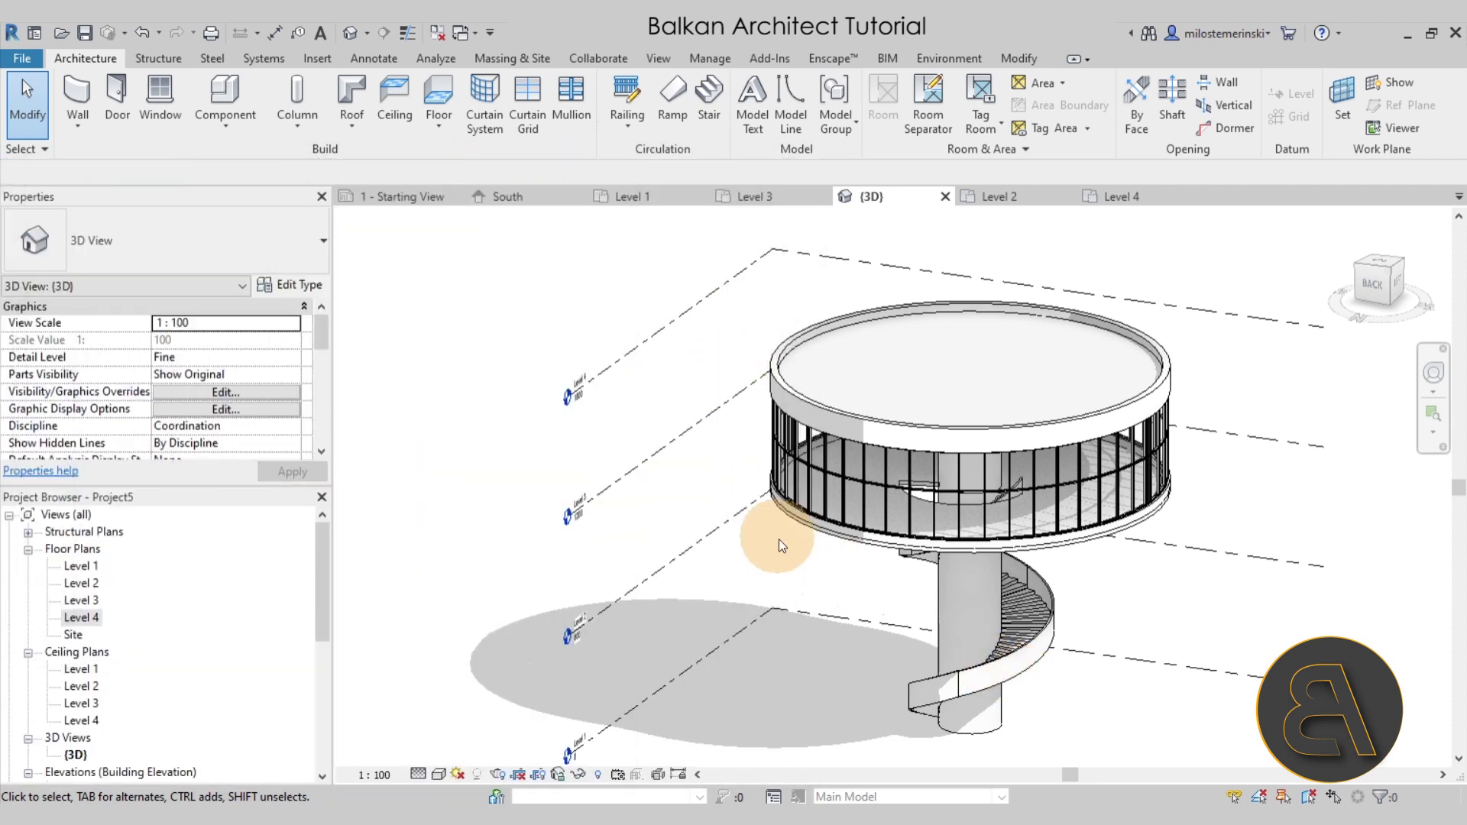
pyautogui.scroll(-3, 778, 570)
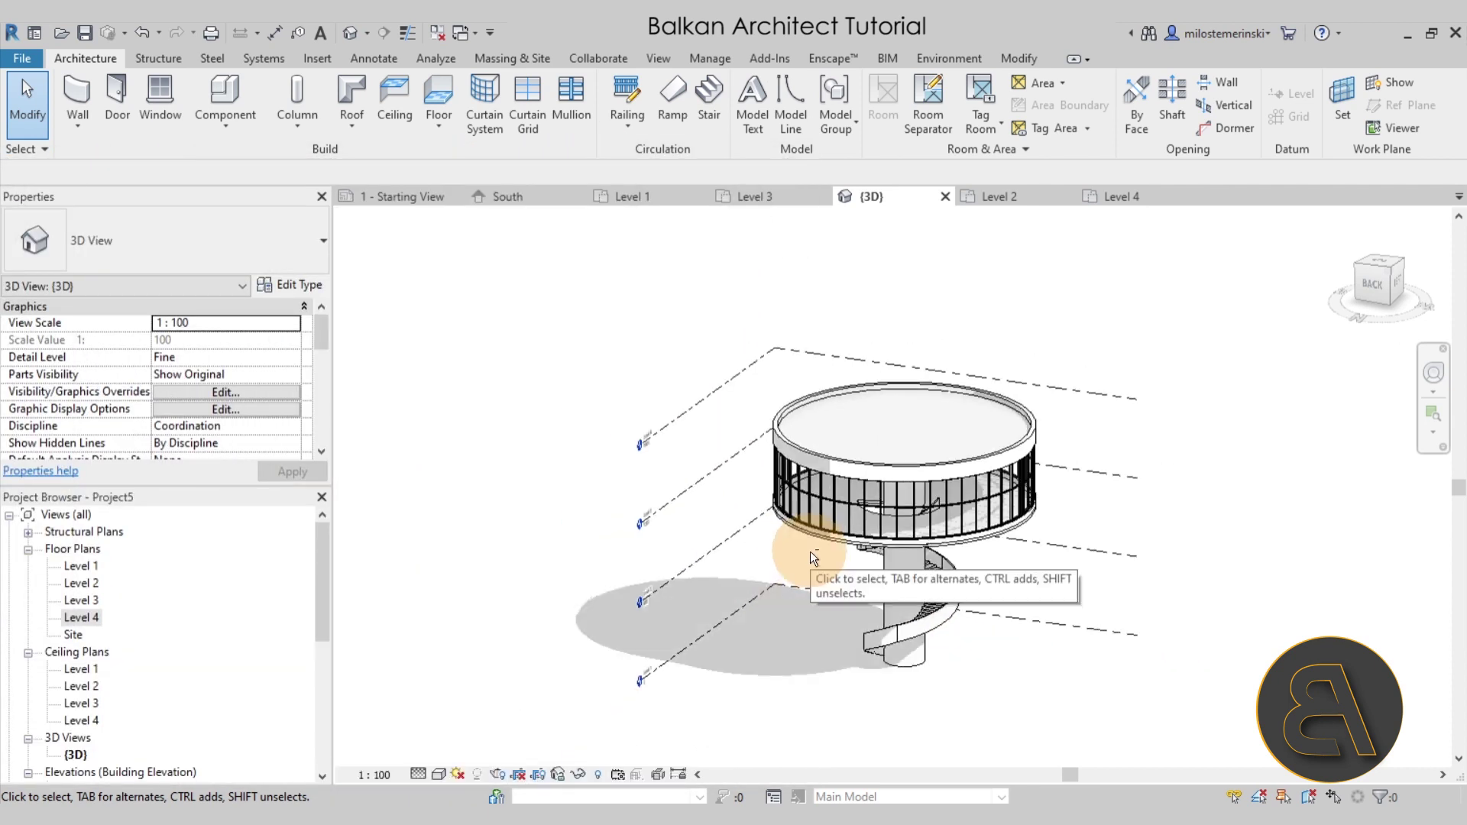
pyautogui.keyDown('shift'); pyautogui.moveTo(789, 556); pyautogui.dragTo(843, 716, button='middle'); pyautogui.keyUp('shift')
pyautogui.scroll(3, 941, 618)
pyautogui.scroll(-1, 941, 598)
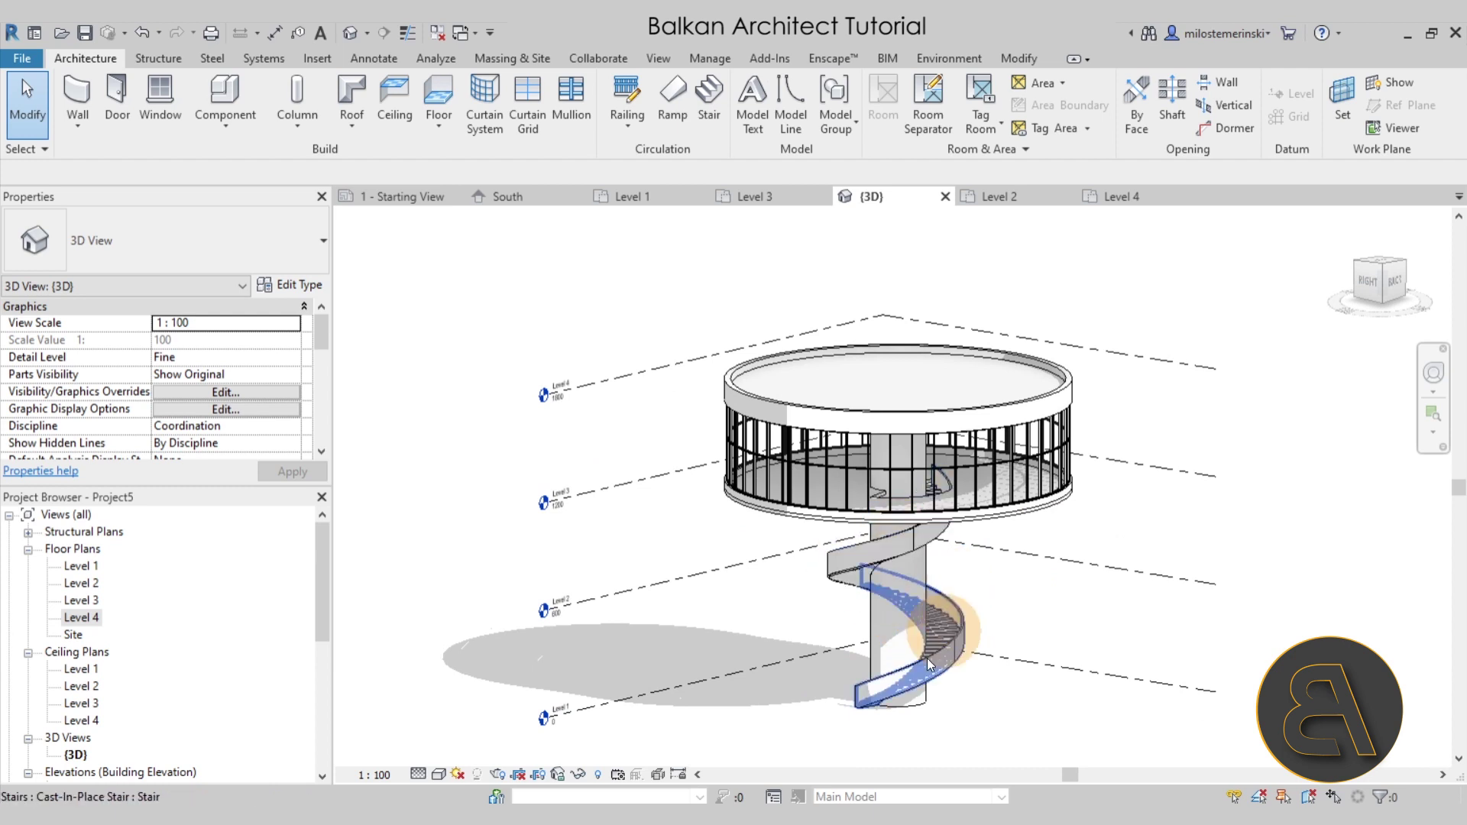
pyautogui.keyDown('shift'); pyautogui.moveTo(970, 703); pyautogui.dragTo(997, 739, button='middle'); pyautogui.keyUp('shift')
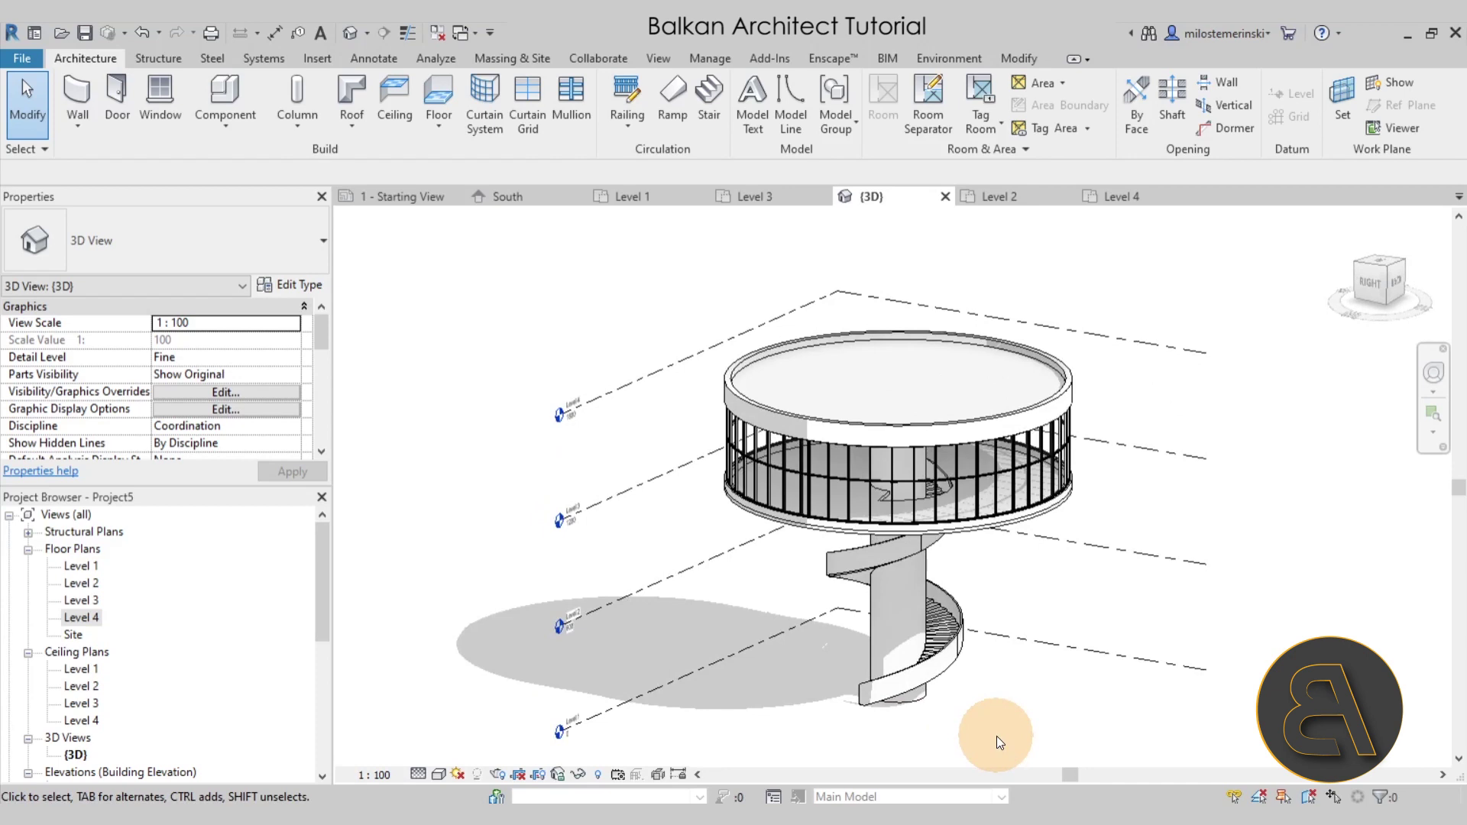